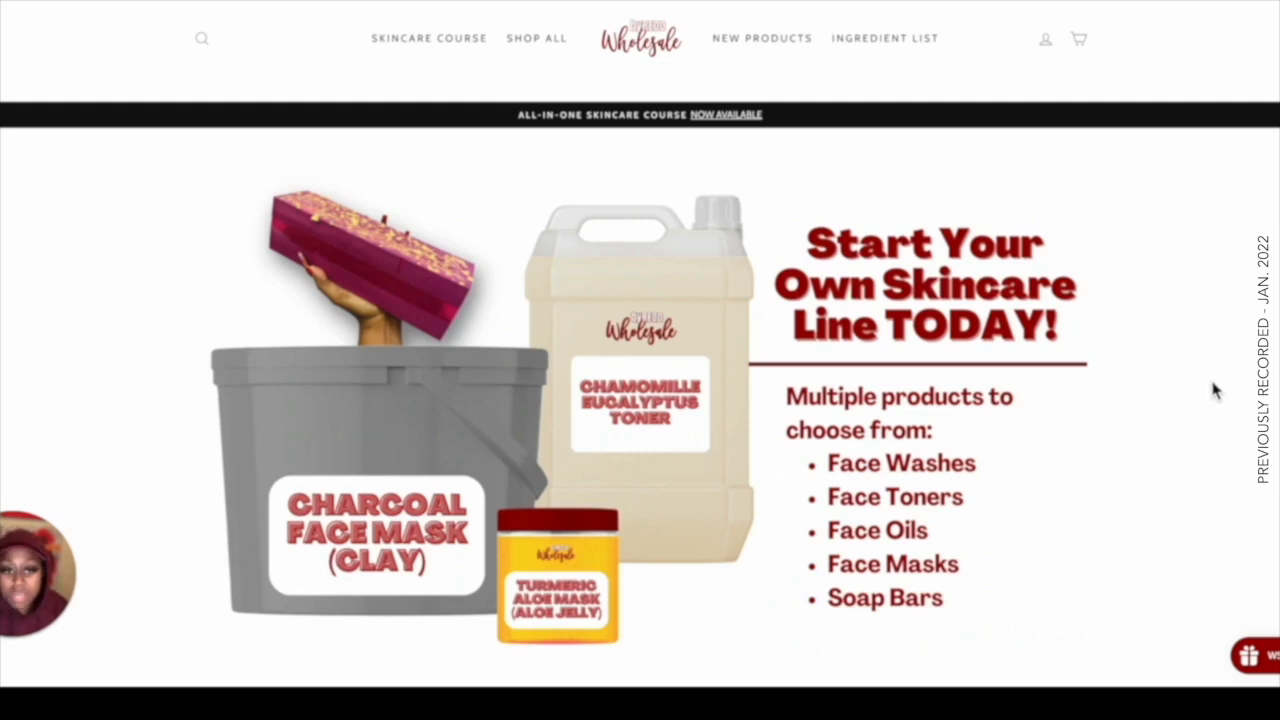
Browse the wholesale skincare store's homepage sections for face washes and toners.
{"action": "scroll", "coordinate": [1215, 390], "scroll_direction": "down", "scroll_amount": 1}
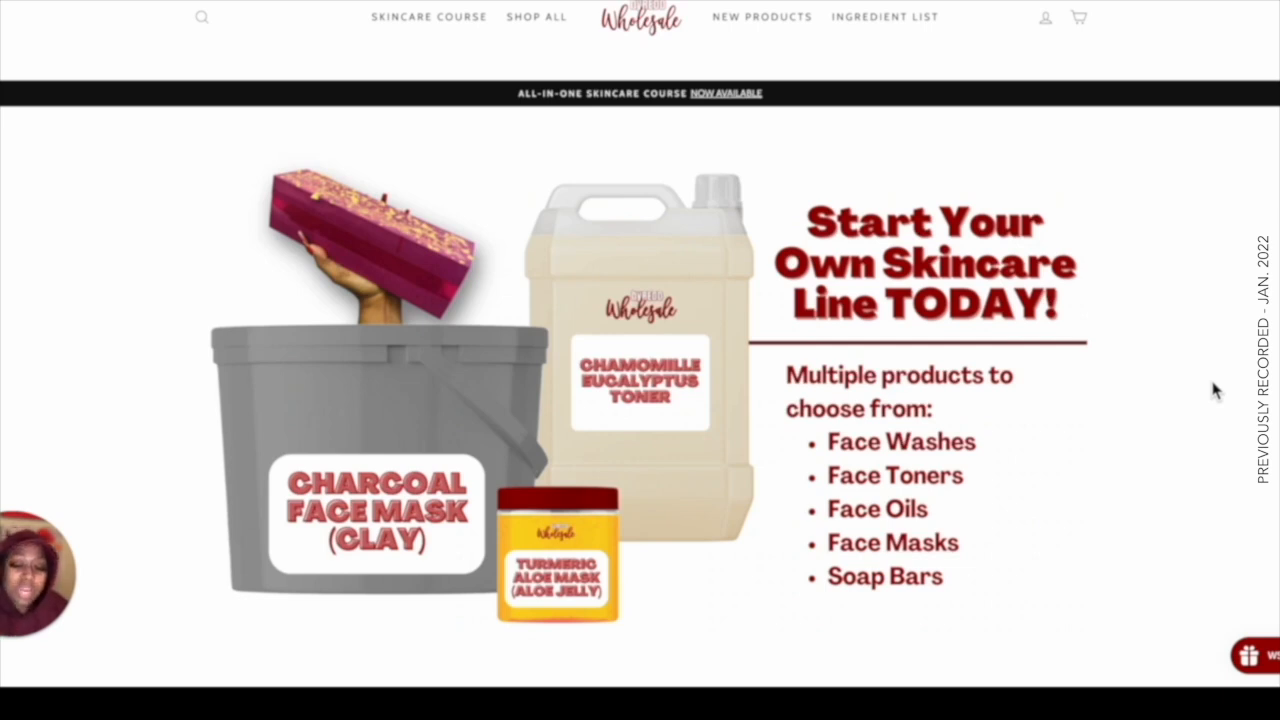
{"action": "scroll", "coordinate": [1094, 263], "scroll_direction": "down", "scroll_amount": 3}
{"action": "scroll", "coordinate": [1094, 263], "scroll_direction": "down", "scroll_amount": 3}
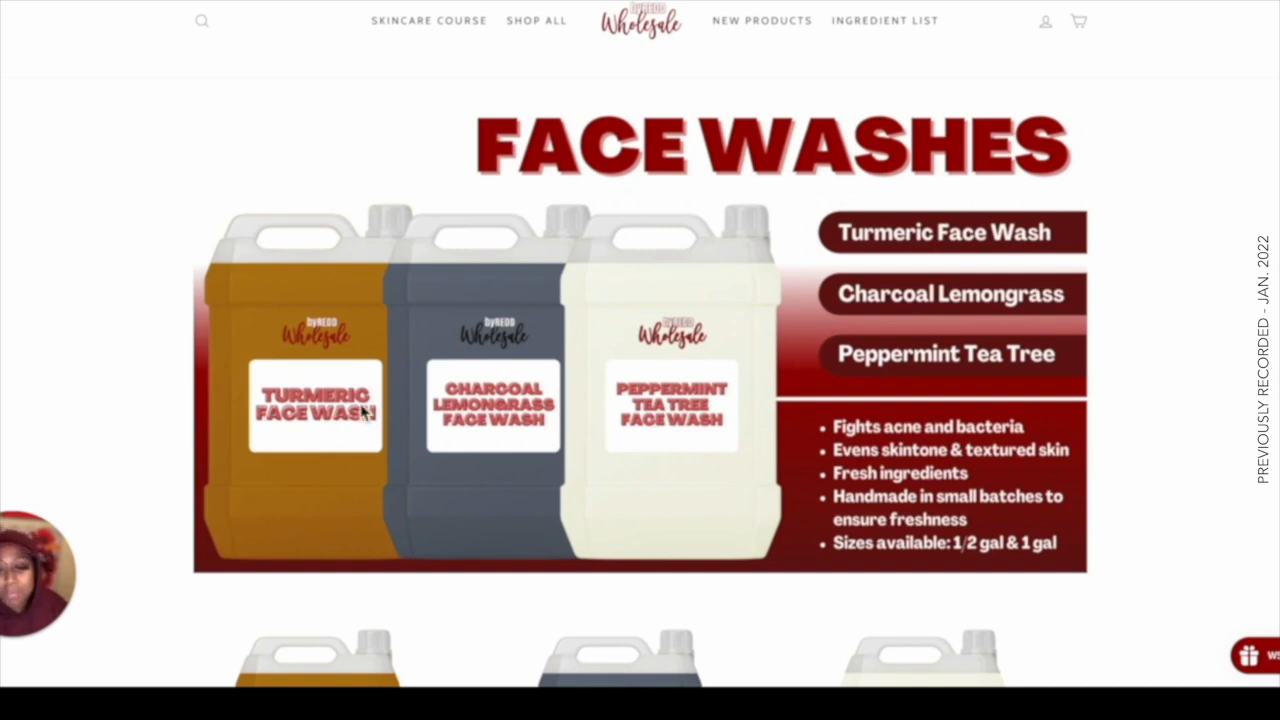
{"action": "scroll", "coordinate": [363, 411], "scroll_direction": "down", "scroll_amount": 5}
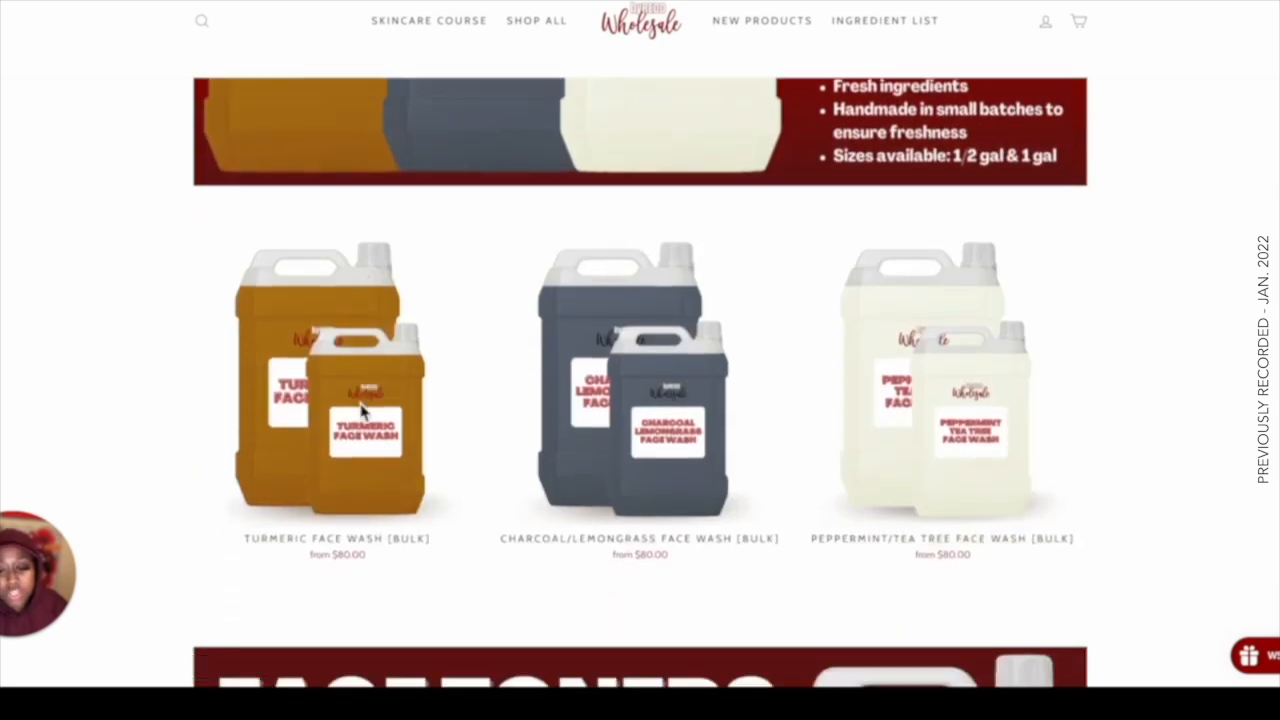
{"action": "scroll", "coordinate": [474, 388], "scroll_direction": "down", "scroll_amount": 5}
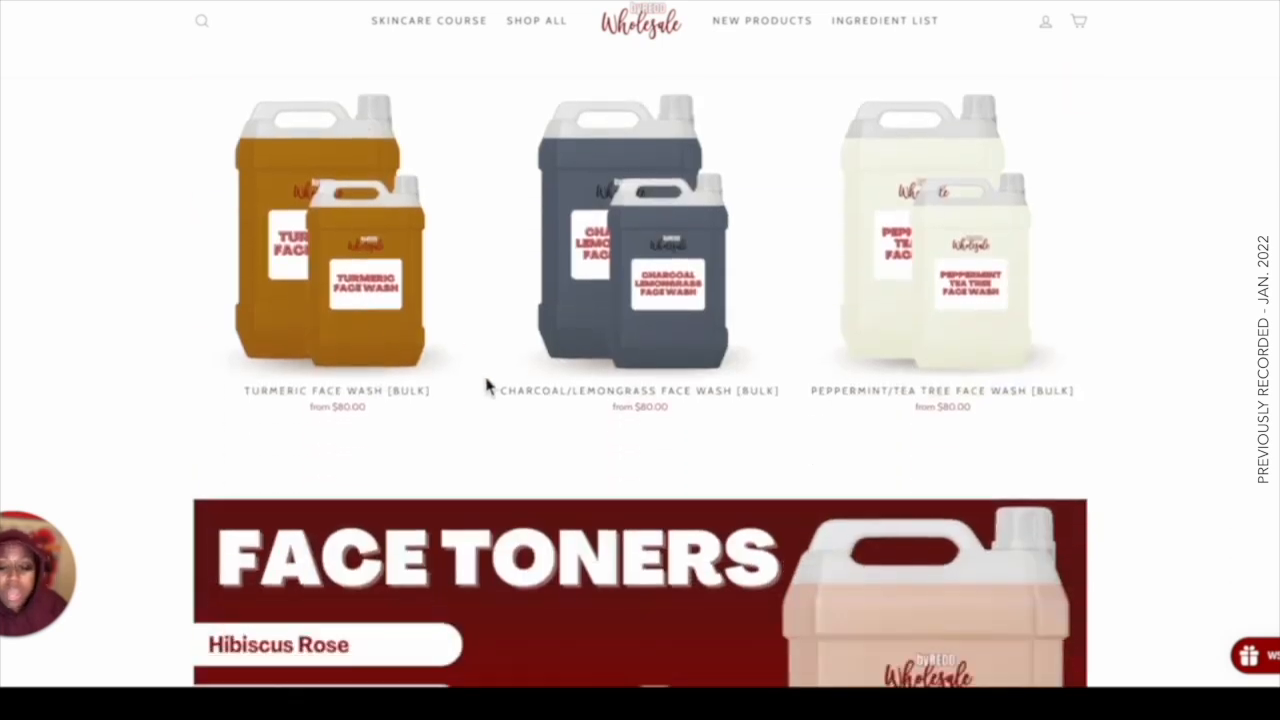
{"action": "scroll", "coordinate": [487, 387], "scroll_direction": "down", "scroll_amount": 5}
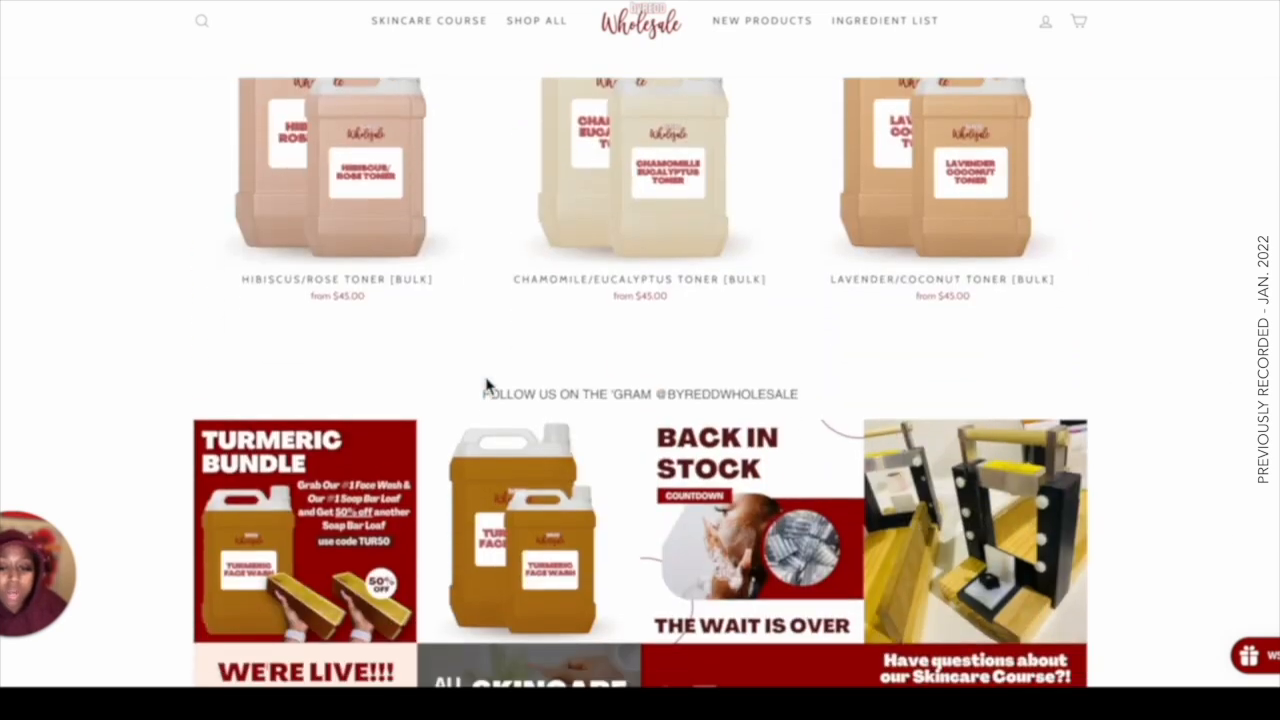
{"action": "scroll", "coordinate": [487, 387], "scroll_direction": "up", "scroll_amount": 5}
{"action": "scroll", "coordinate": [487, 387], "scroll_direction": "up", "scroll_amount": 15}
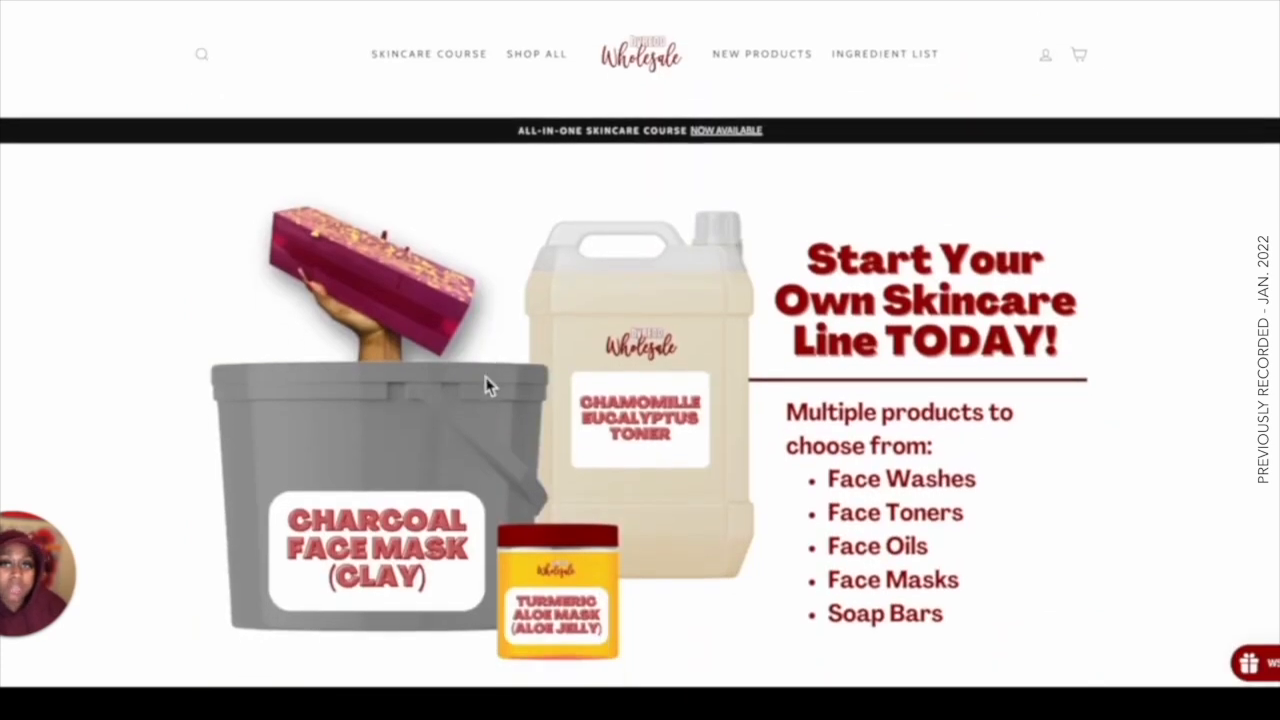
Open the Shop All products page and browse the full product listing.
{"action": "mouse_move", "coordinate": [535, 55]}
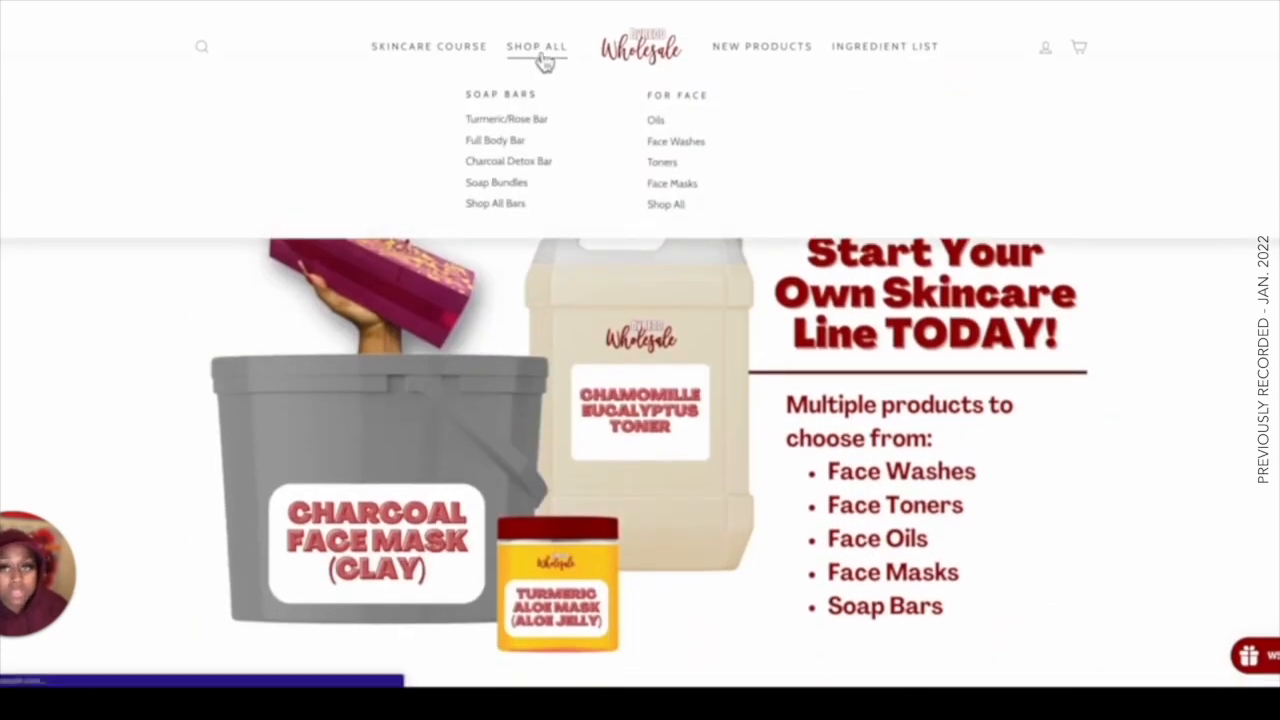
{"action": "left_click", "coordinate": [536, 46]}
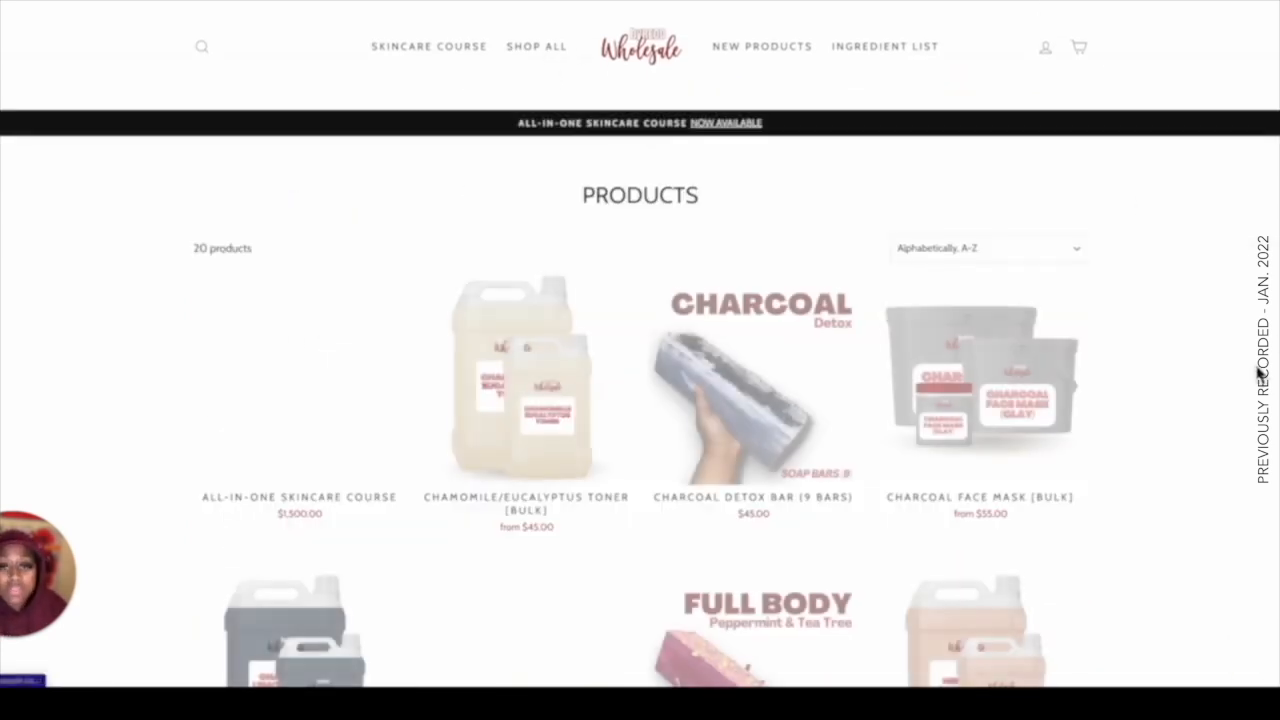
{"action": "scroll", "coordinate": [1240, 348], "scroll_direction": "down", "scroll_amount": 2}
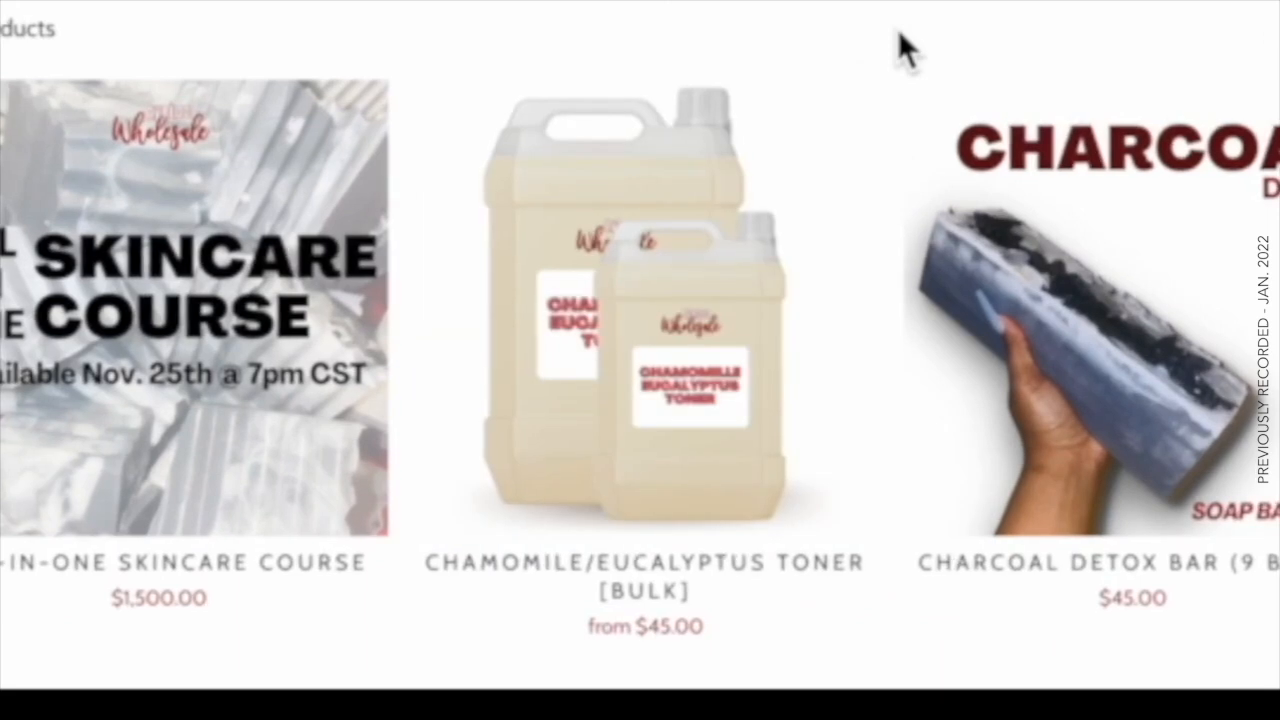
{"action": "mouse_move", "coordinate": [742, 240]}
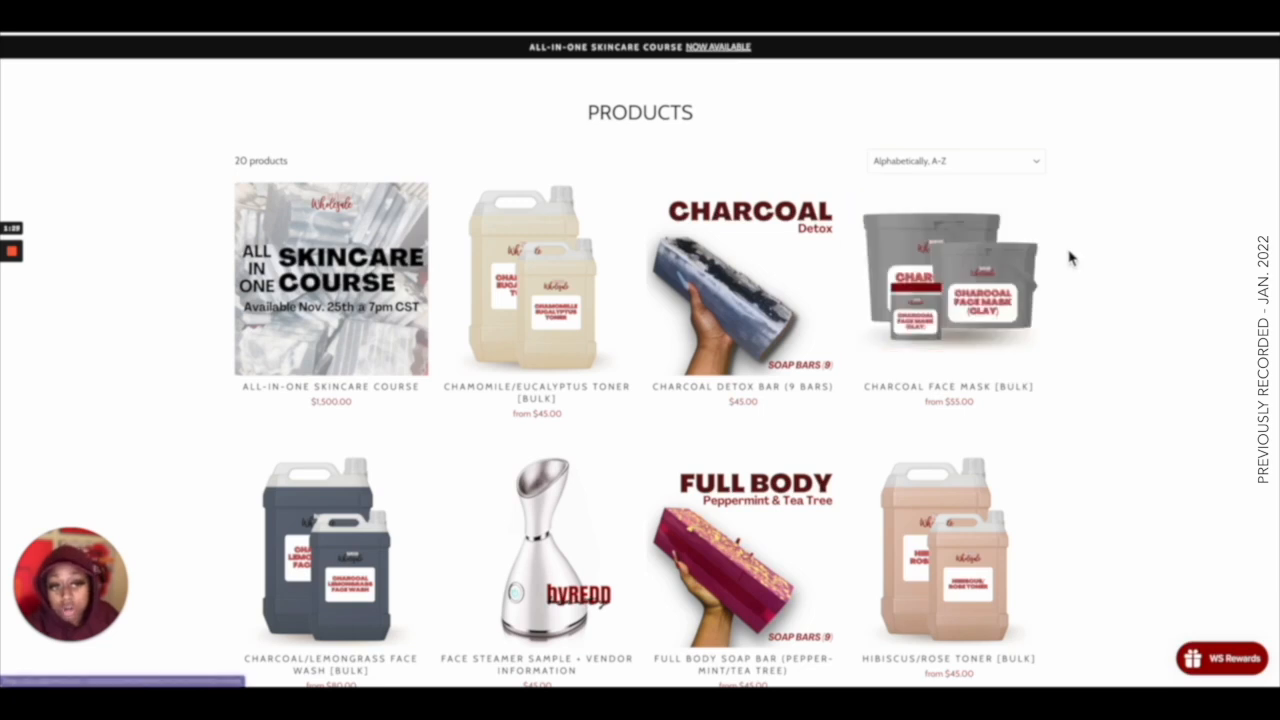
{"action": "scroll", "coordinate": [1069, 258], "scroll_direction": "down", "scroll_amount": 3}
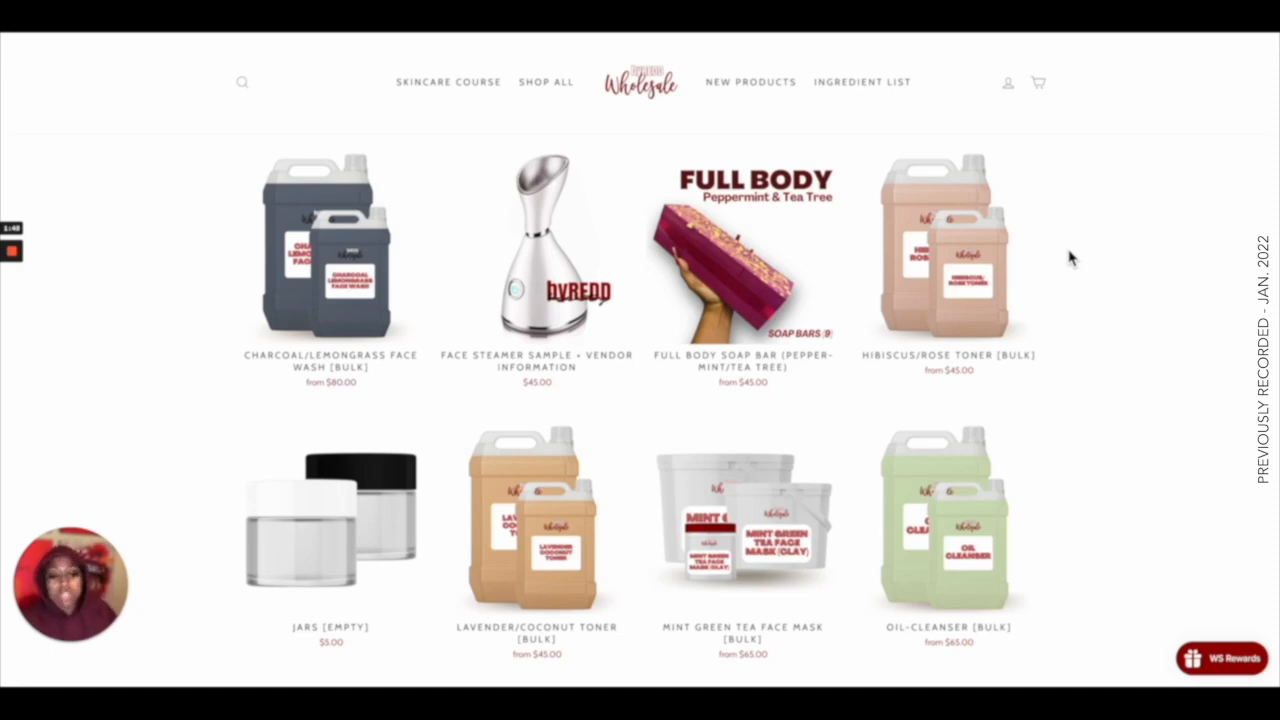
{"action": "scroll", "coordinate": [1068, 258], "scroll_direction": "down", "scroll_amount": 5}
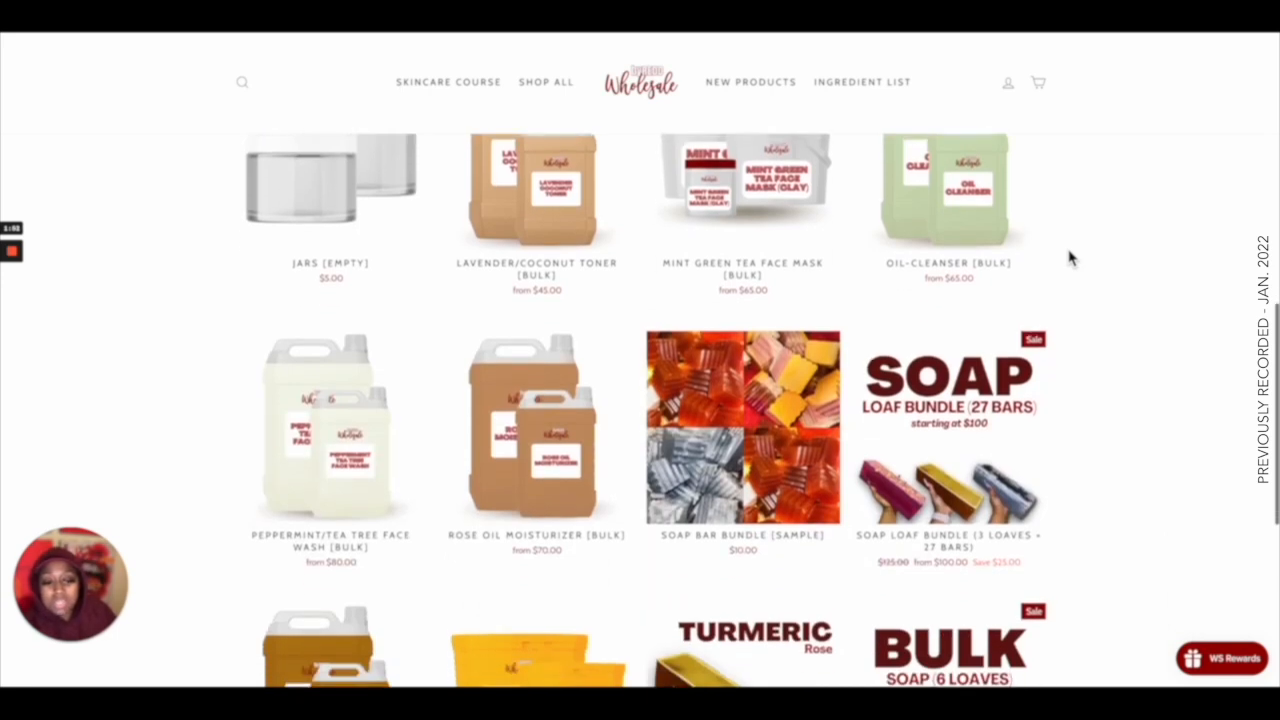
{"action": "scroll", "coordinate": [1068, 258], "scroll_direction": "down", "scroll_amount": 2}
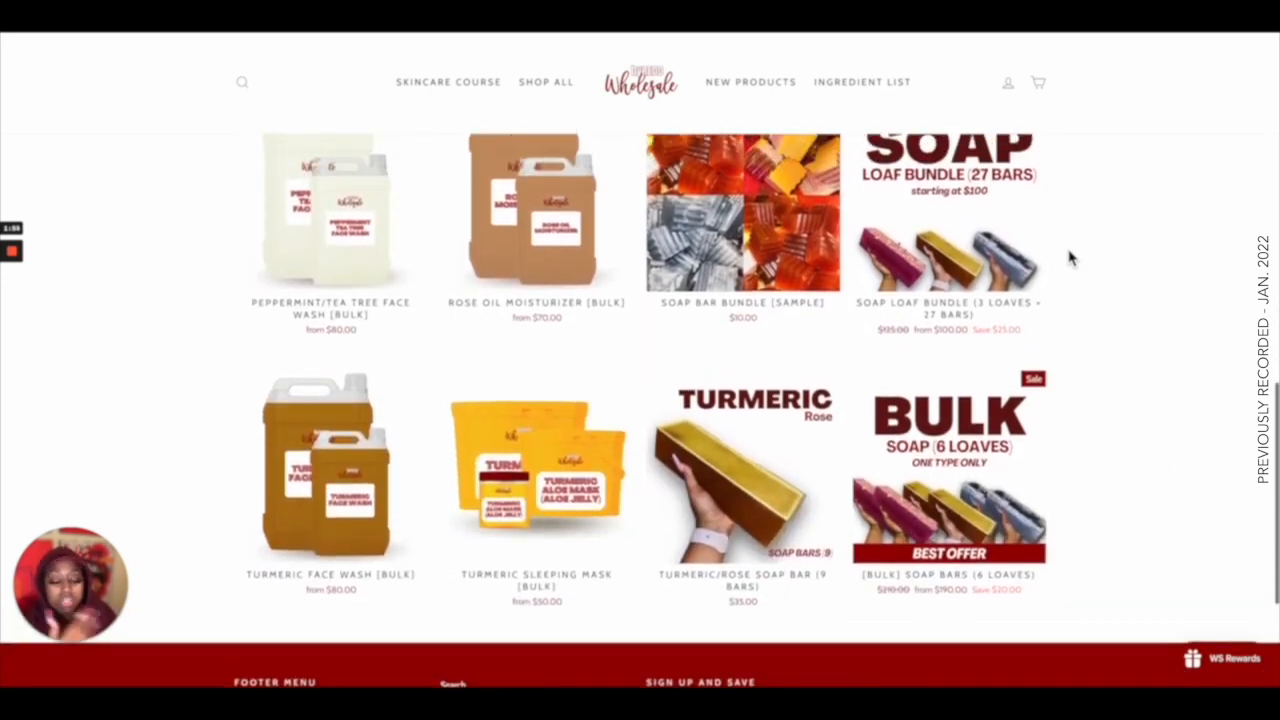
{"action": "mouse_move", "coordinate": [592, 490]}
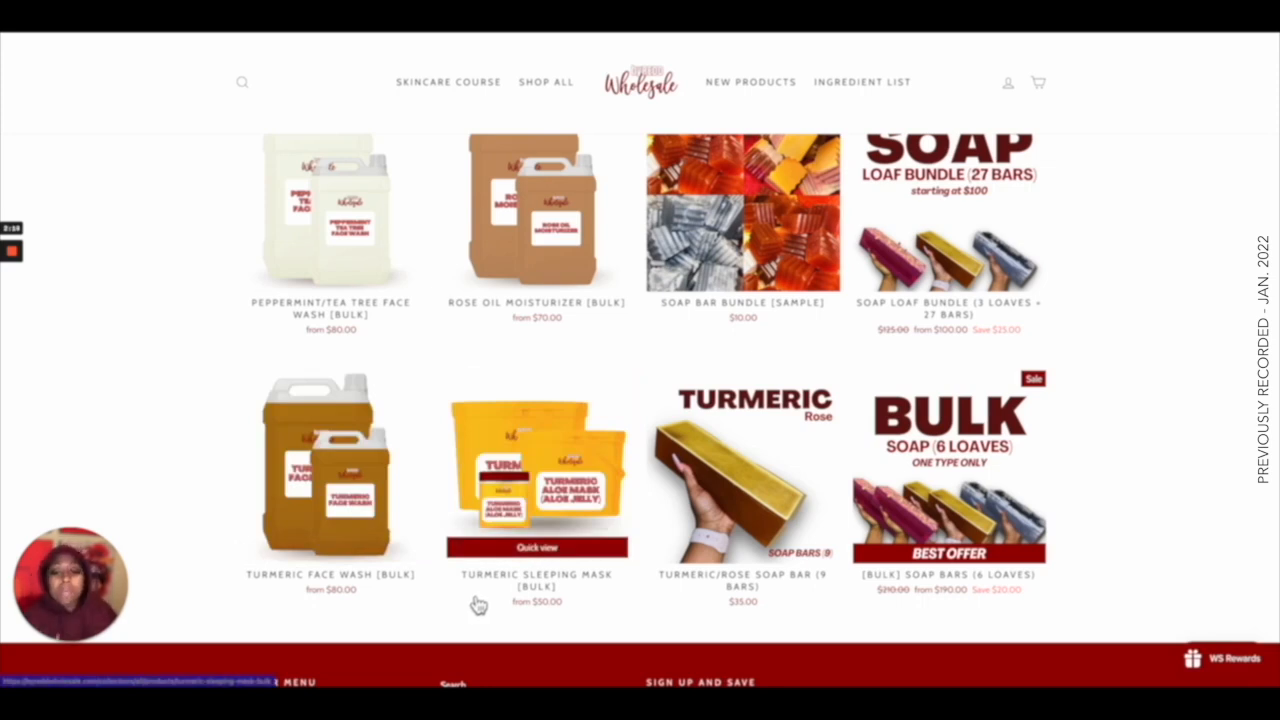
{"action": "scroll", "coordinate": [525, 500], "scroll_direction": "up", "scroll_amount": 5}
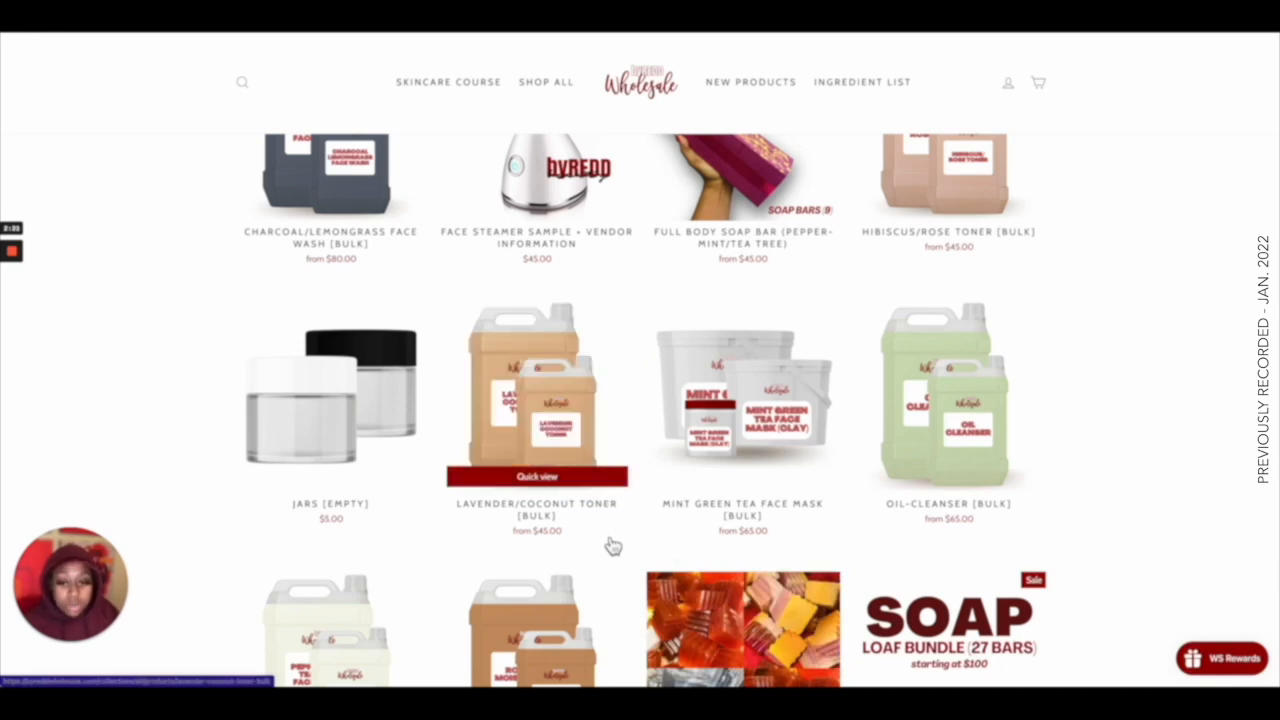
{"action": "scroll", "coordinate": [613, 545], "scroll_direction": "down", "scroll_amount": 4}
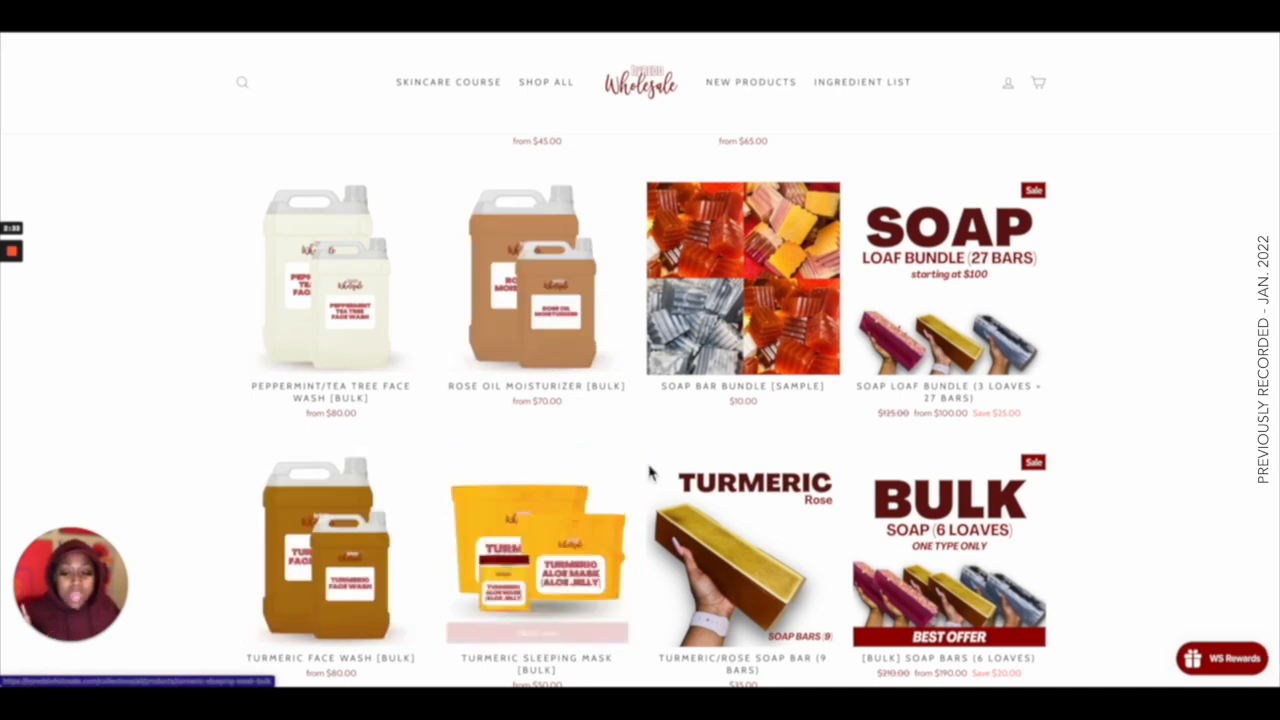
{"action": "scroll", "coordinate": [1165, 271], "scroll_direction": "up", "scroll_amount": 10}
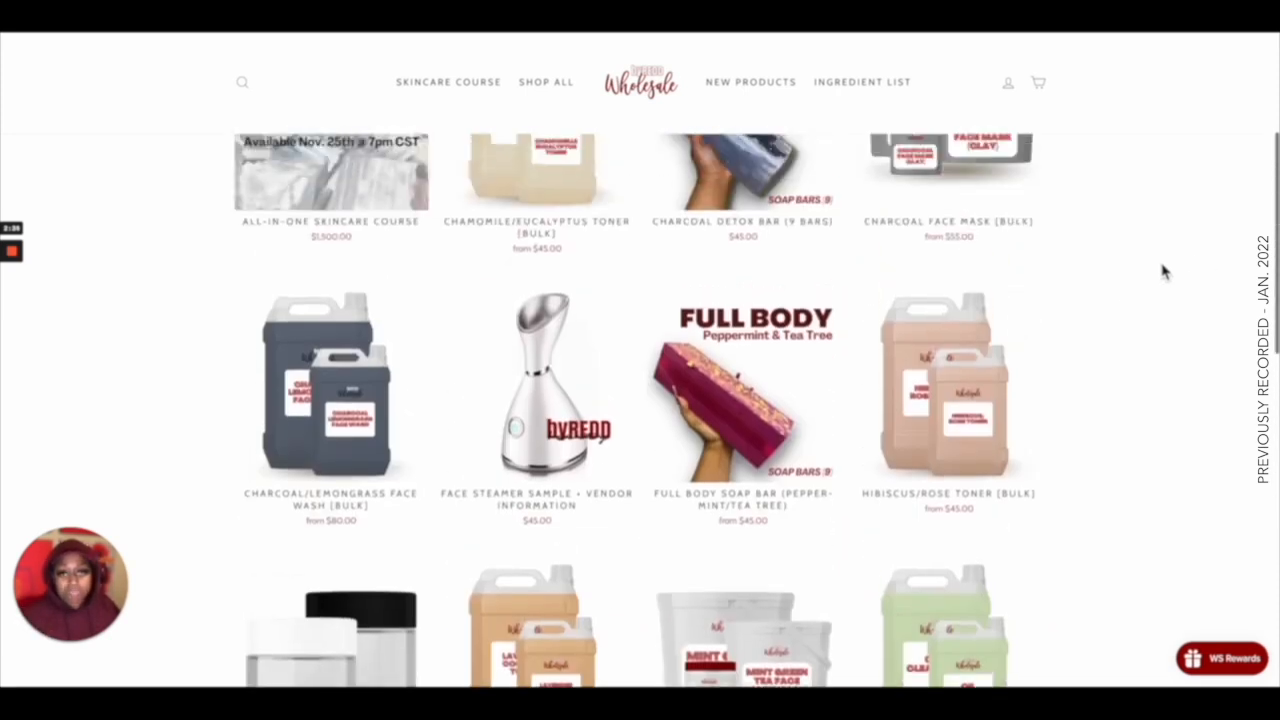
{"action": "scroll", "coordinate": [1165, 271], "scroll_direction": "down", "scroll_amount": 1}
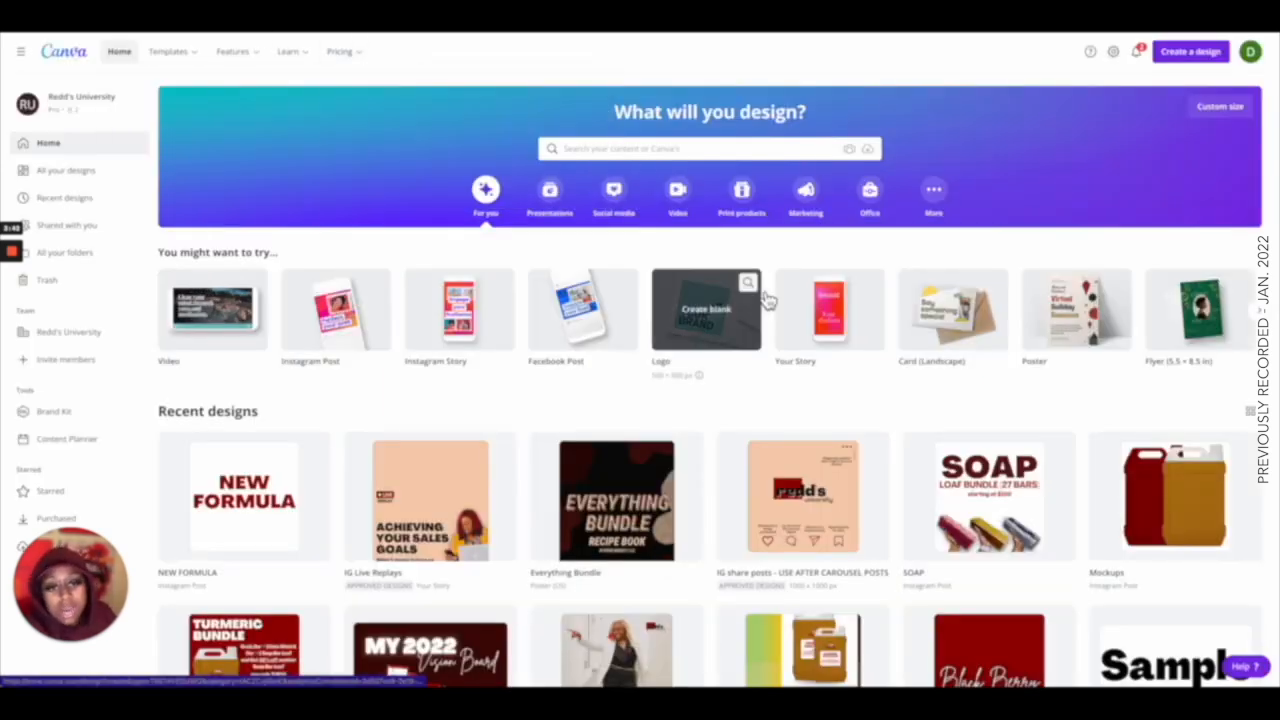
Browse the recent designs on the Canva home page and start a new Instagram Post design.
{"action": "scroll", "coordinate": [775, 297], "scroll_direction": "down", "scroll_amount": 4}
{"action": "scroll", "coordinate": [775, 297], "scroll_direction": "down", "scroll_amount": 15}
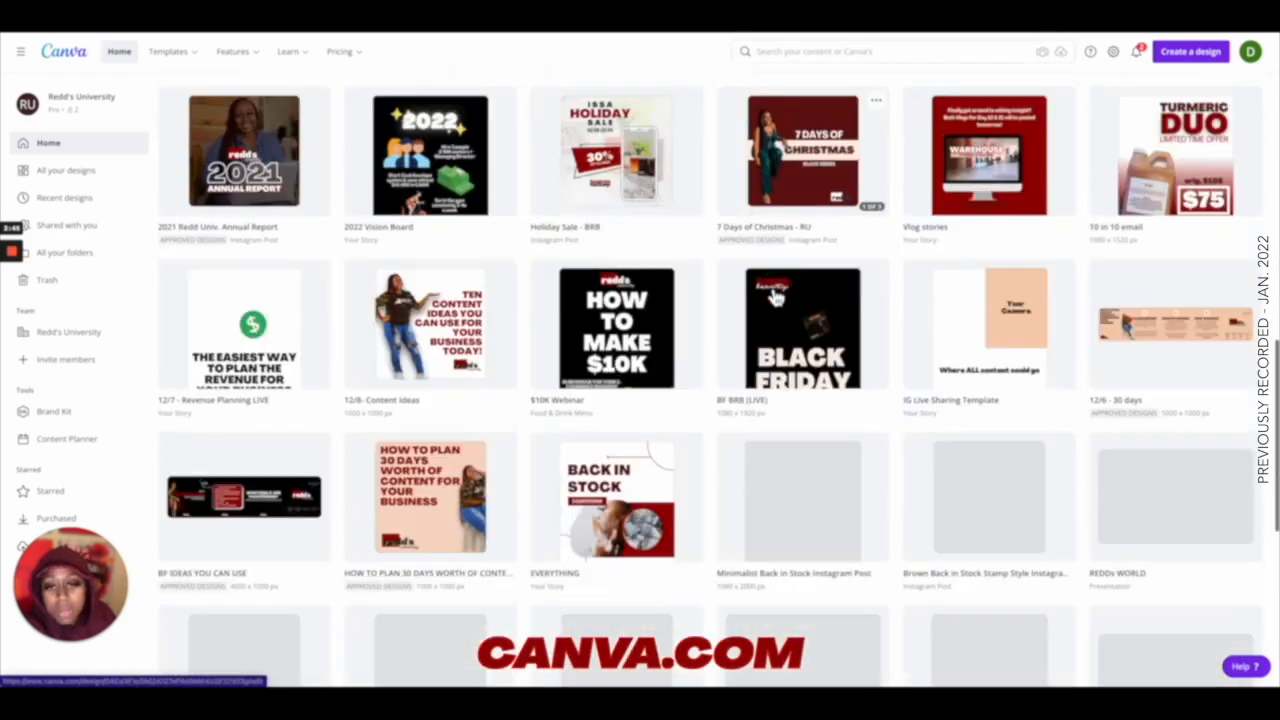
{"action": "scroll", "coordinate": [776, 297], "scroll_direction": "down", "scroll_amount": 7}
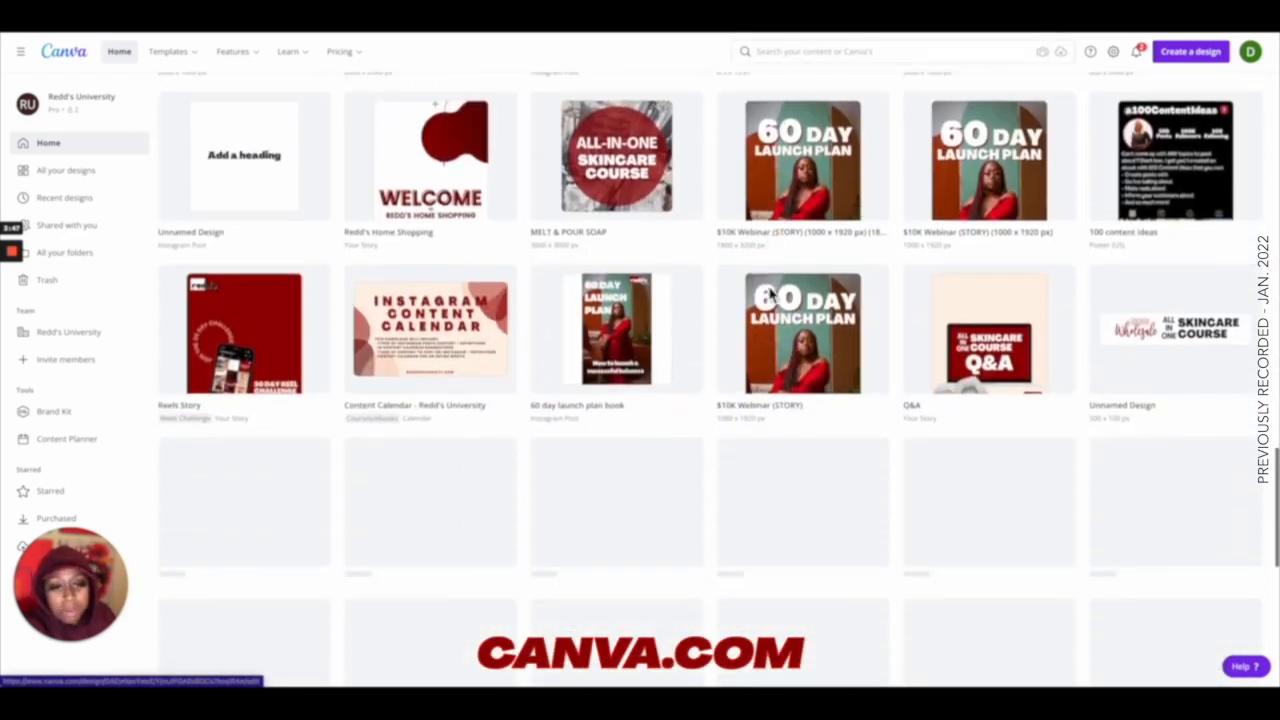
{"action": "scroll", "coordinate": [776, 300], "scroll_direction": "up", "scroll_amount": 6}
{"action": "scroll", "coordinate": [776, 298], "scroll_direction": "up", "scroll_amount": 15}
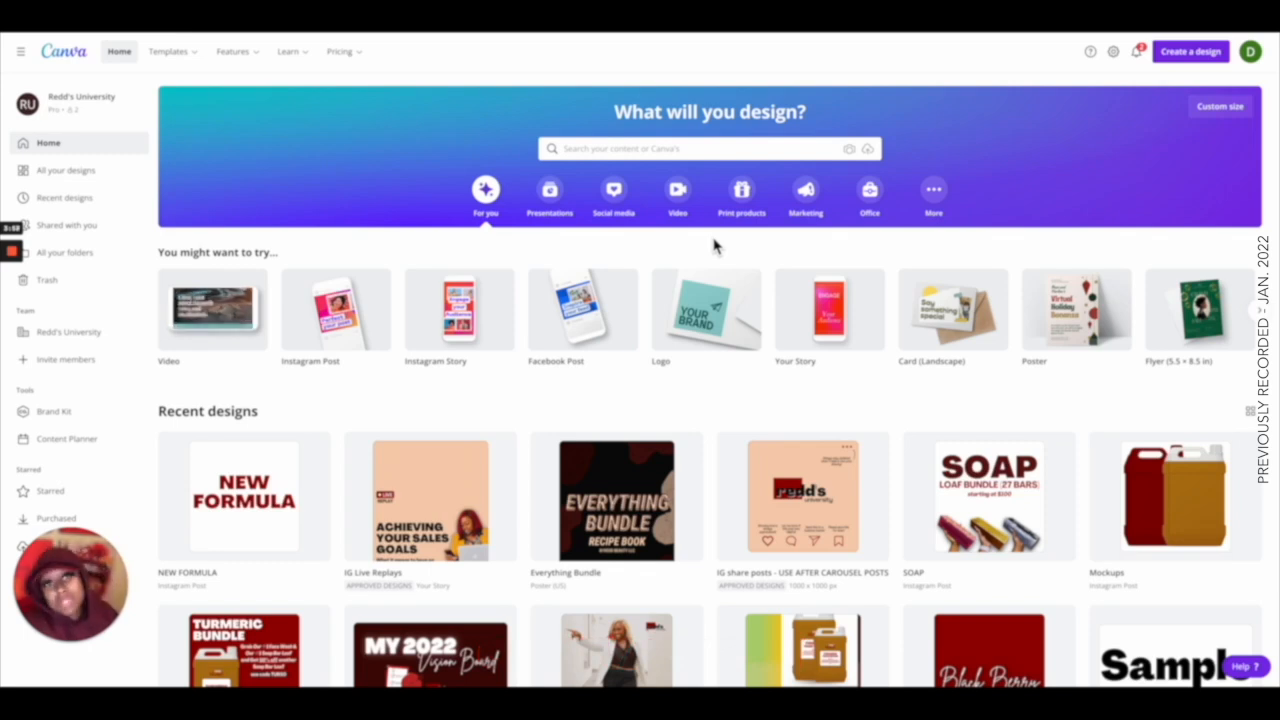
{"action": "left_click", "coordinate": [1175, 55]}
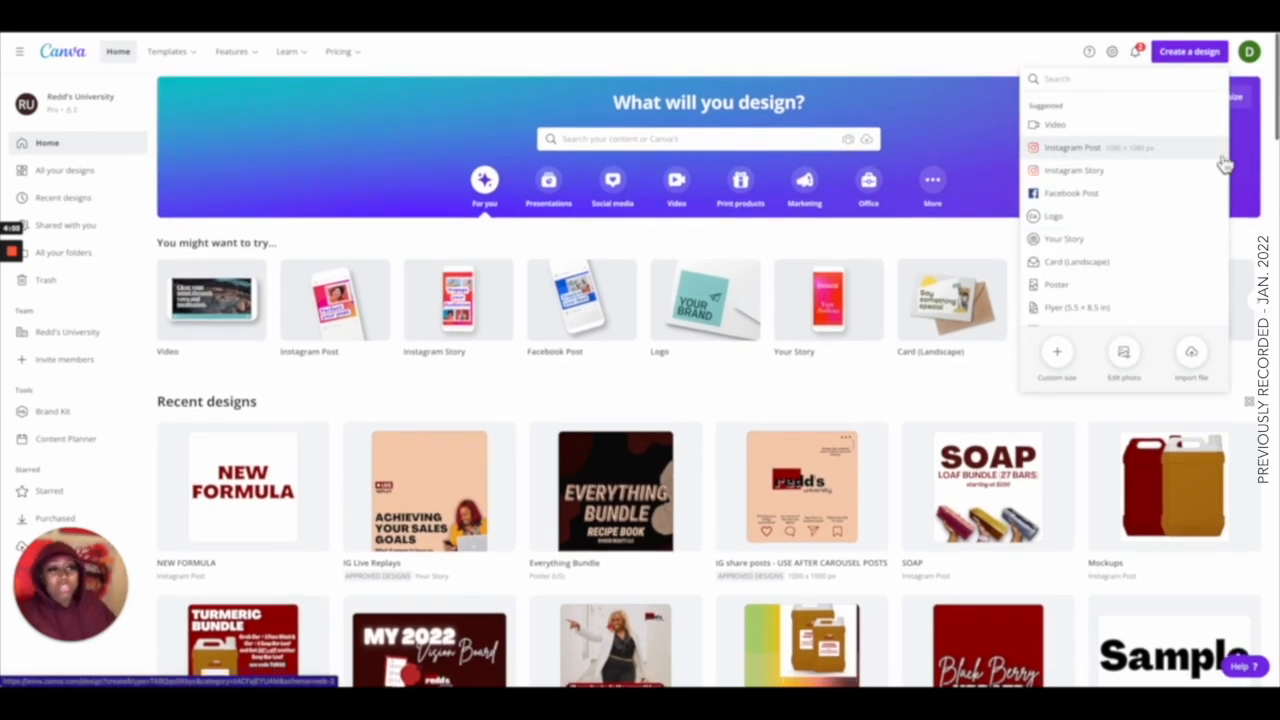
{"action": "left_click", "coordinate": [1155, 155]}
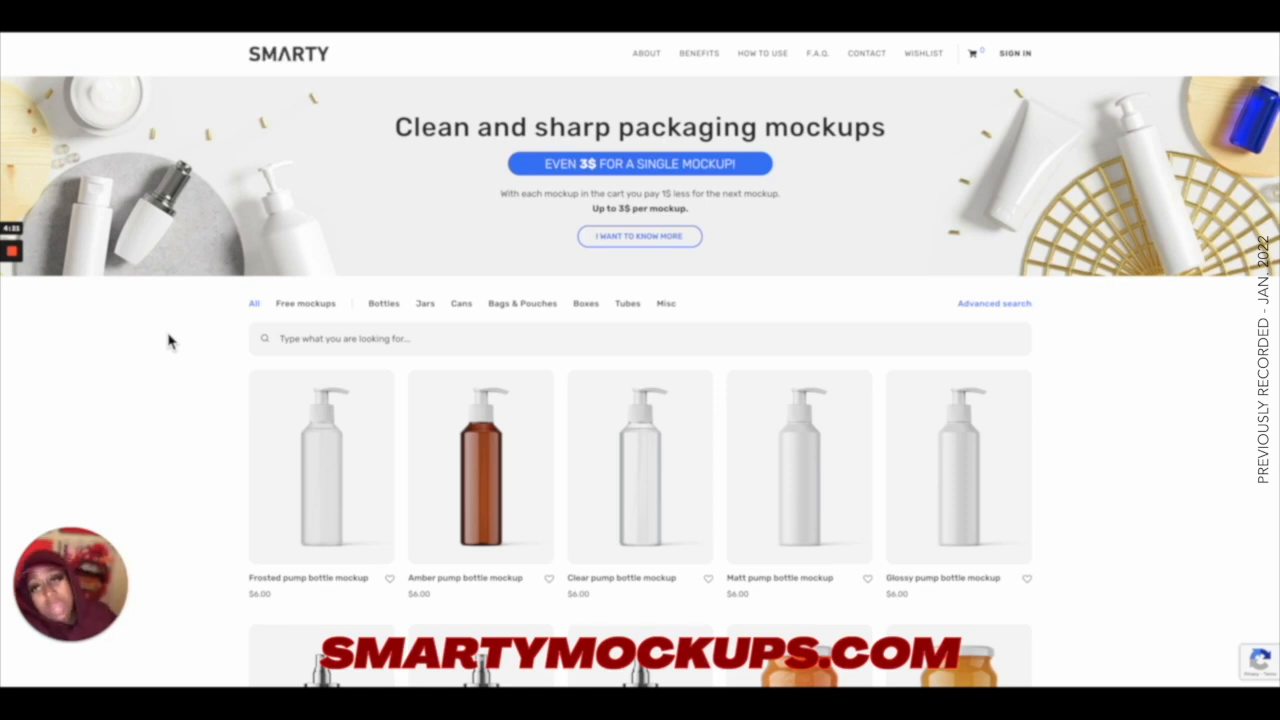
Browse the packaging mockups on the Smarty Mockups site.
{"action": "scroll", "coordinate": [168, 341], "scroll_direction": "down", "scroll_amount": 6}
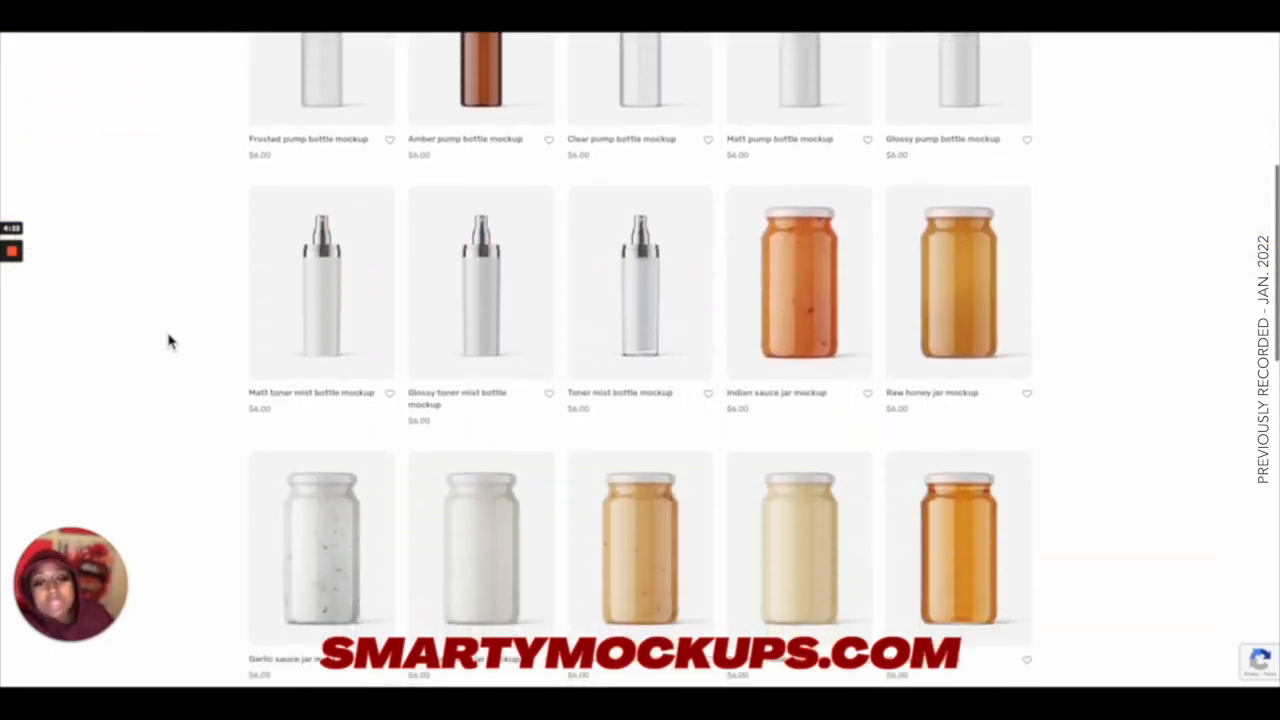
{"action": "scroll", "coordinate": [168, 341], "scroll_direction": "down", "scroll_amount": 3}
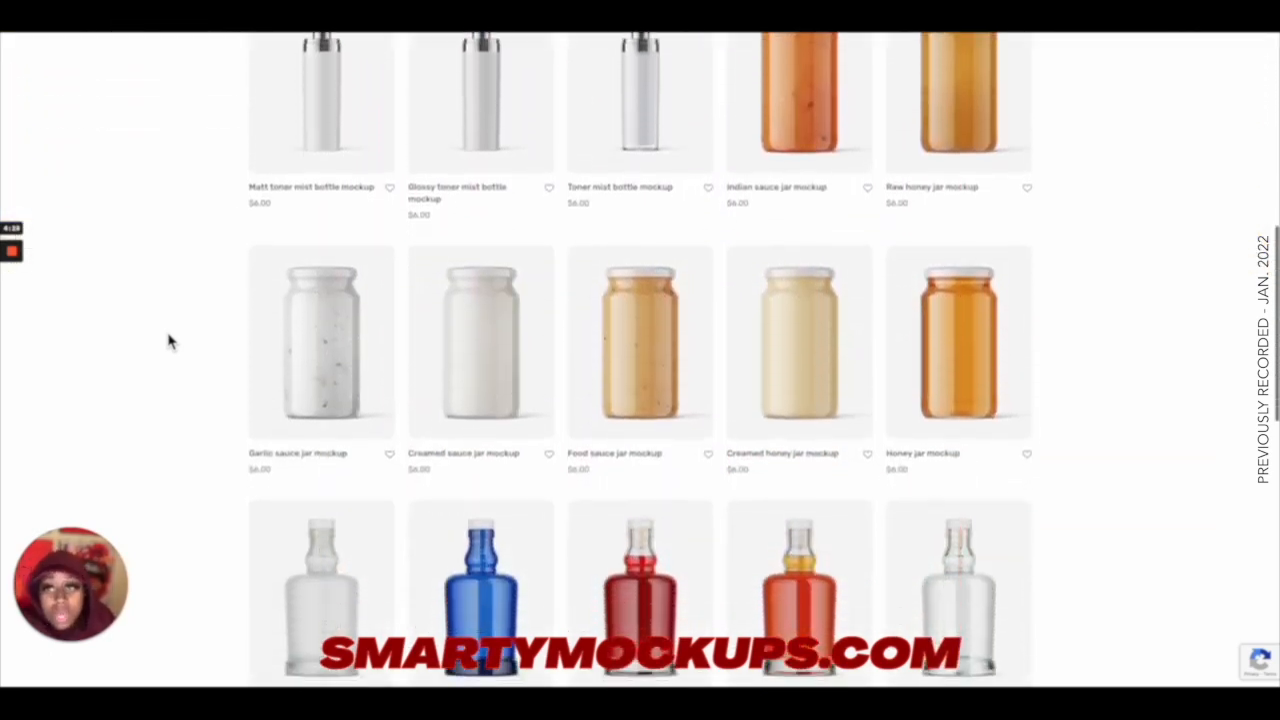
{"action": "scroll", "coordinate": [168, 341], "scroll_direction": "down", "scroll_amount": 7}
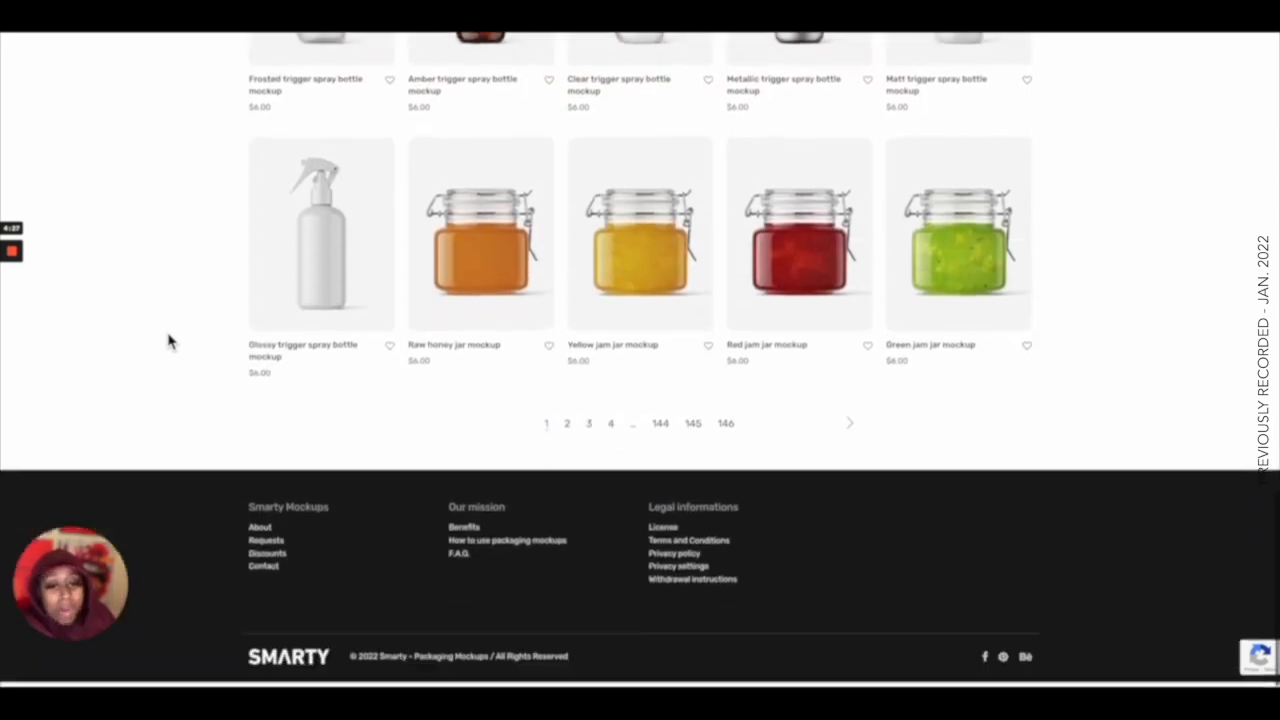
{"action": "scroll", "coordinate": [168, 341], "scroll_direction": "up", "scroll_amount": 2}
{"action": "scroll", "coordinate": [168, 341], "scroll_direction": "up", "scroll_amount": 20}
{"action": "scroll", "coordinate": [168, 341], "scroll_direction": "down", "scroll_amount": 3}
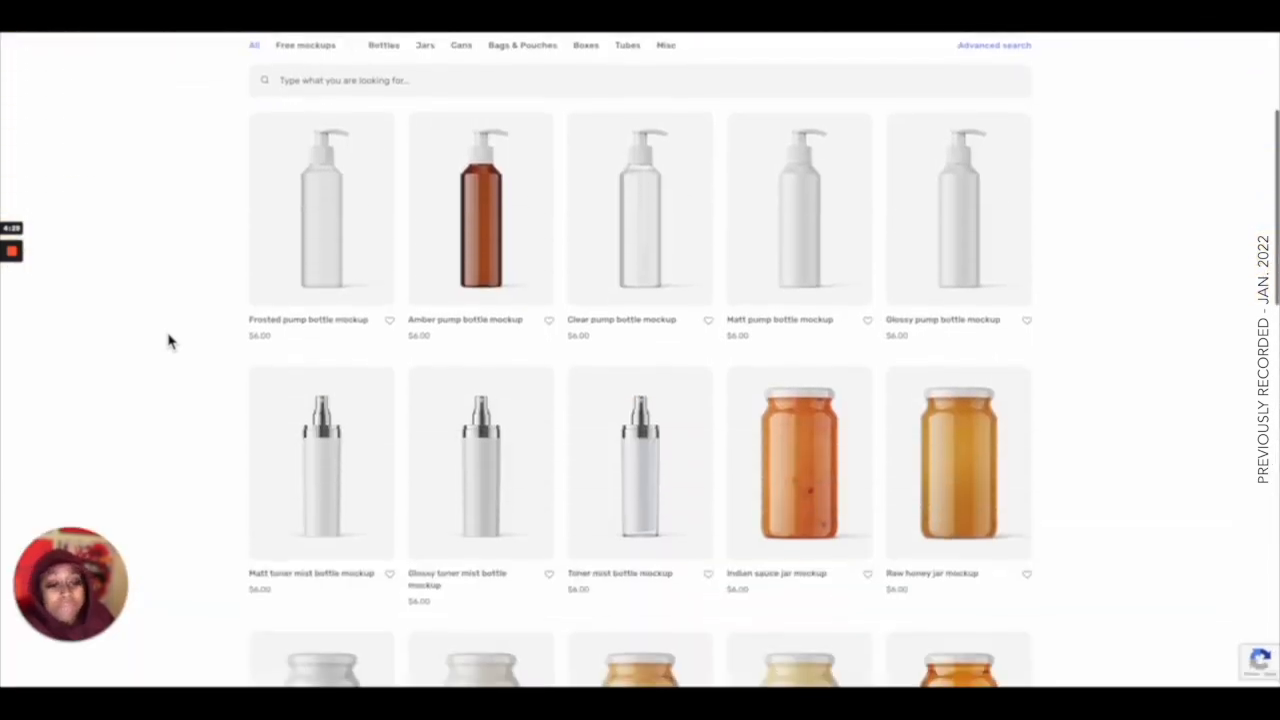
{"action": "scroll", "coordinate": [168, 341], "scroll_direction": "up", "scroll_amount": 1}
Filter the mockups to the Bottles category and browse the bottle mockups.
{"action": "left_click", "coordinate": [386, 176]}
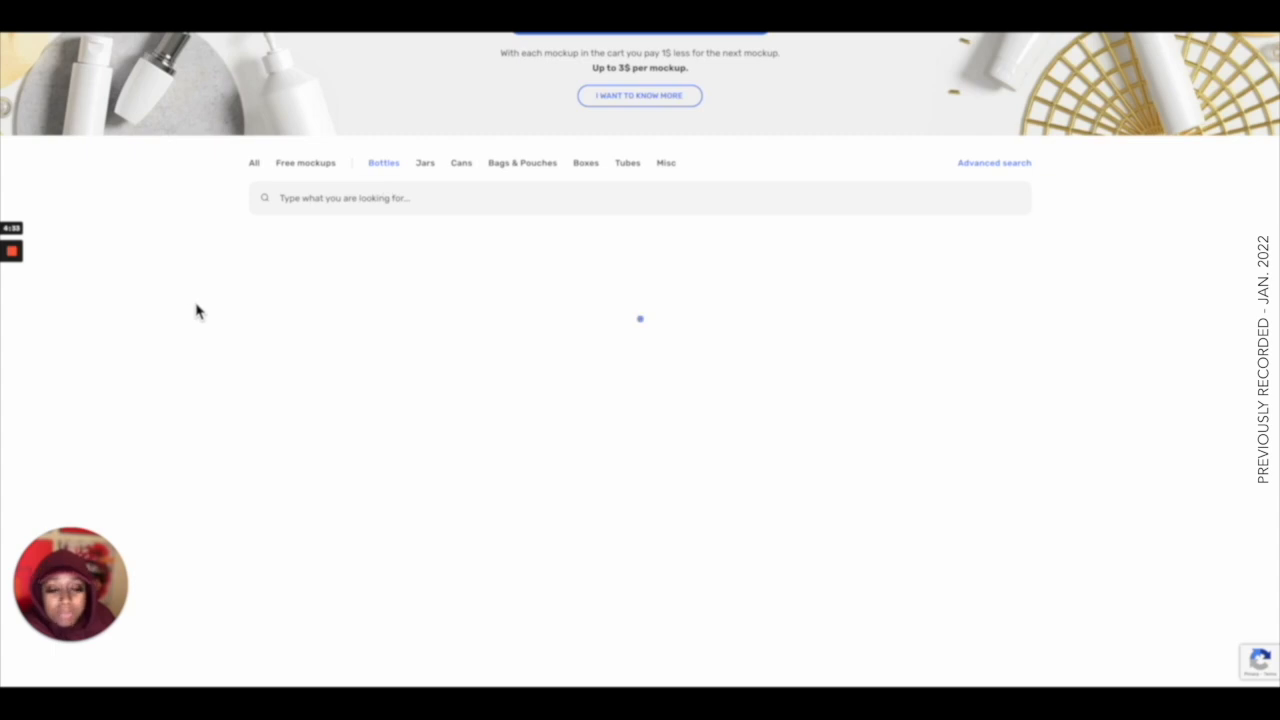
{"action": "scroll", "coordinate": [197, 306], "scroll_direction": "down", "scroll_amount": 1}
{"action": "scroll", "coordinate": [197, 311], "scroll_direction": "down", "scroll_amount": 11}
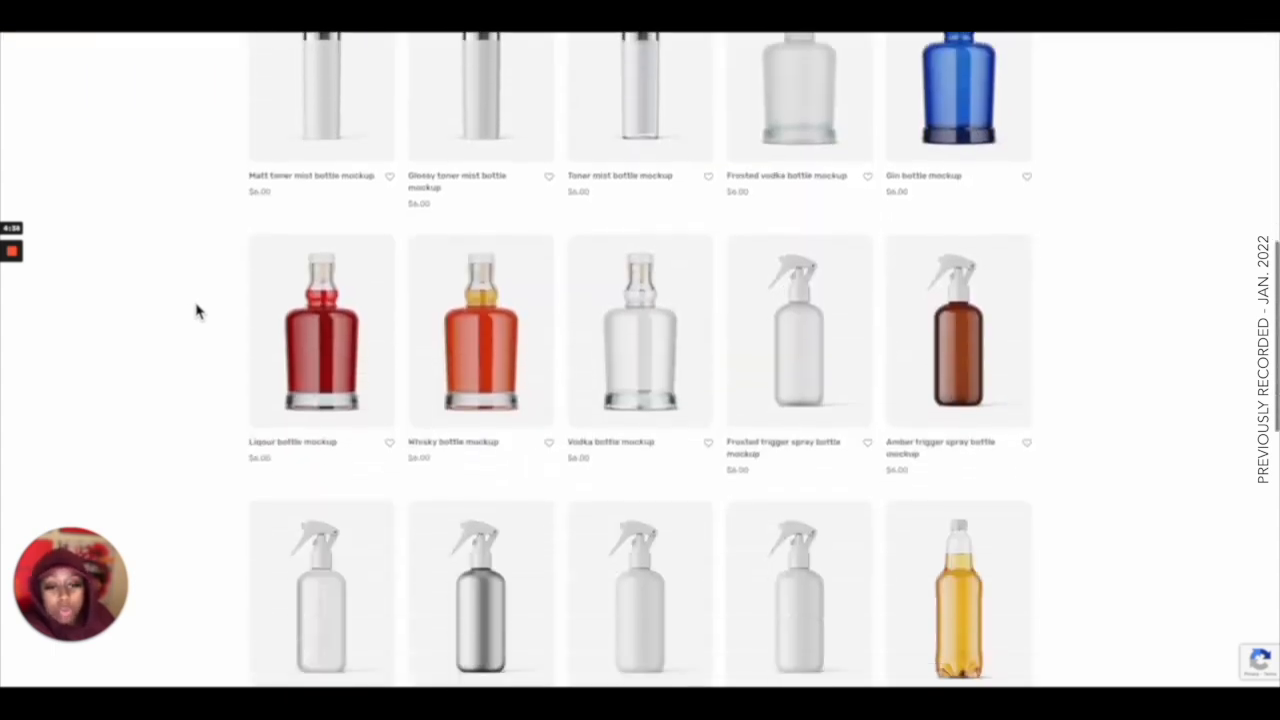
{"action": "scroll", "coordinate": [197, 311], "scroll_direction": "down", "scroll_amount": 4}
{"action": "scroll", "coordinate": [197, 311], "scroll_direction": "up", "scroll_amount": 7}
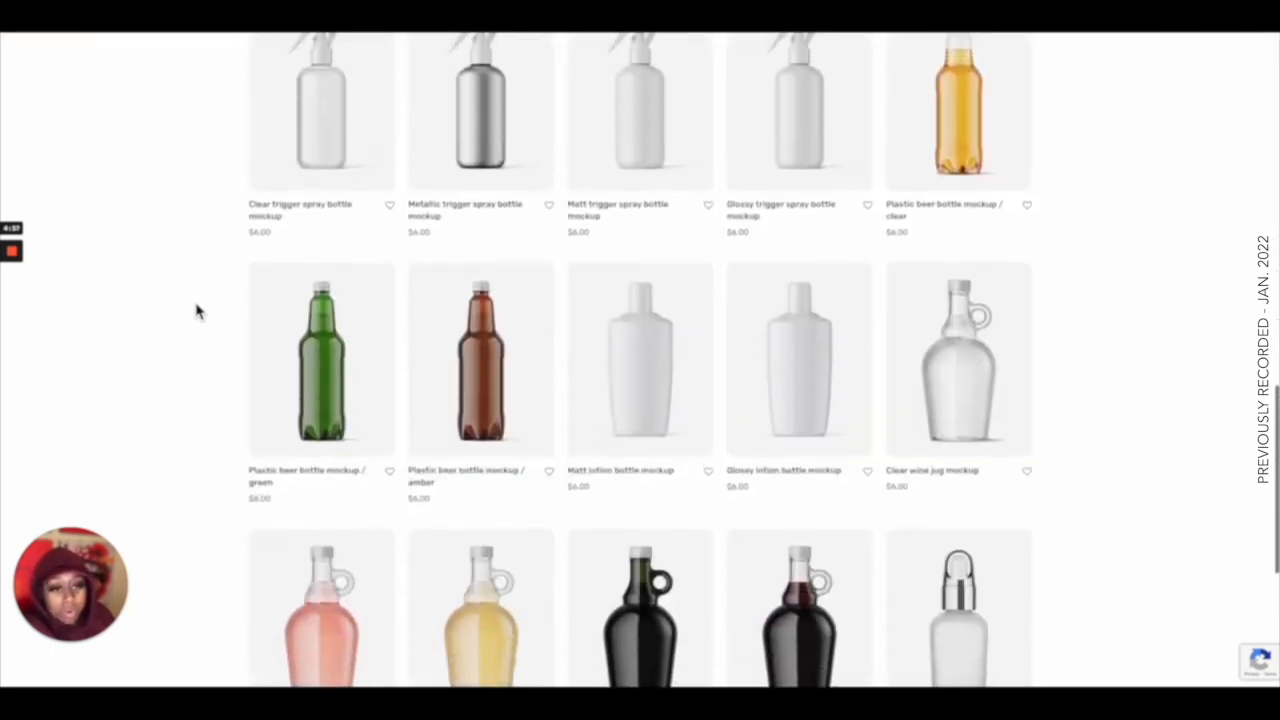
{"action": "scroll", "coordinate": [197, 311], "scroll_direction": "up", "scroll_amount": 15}
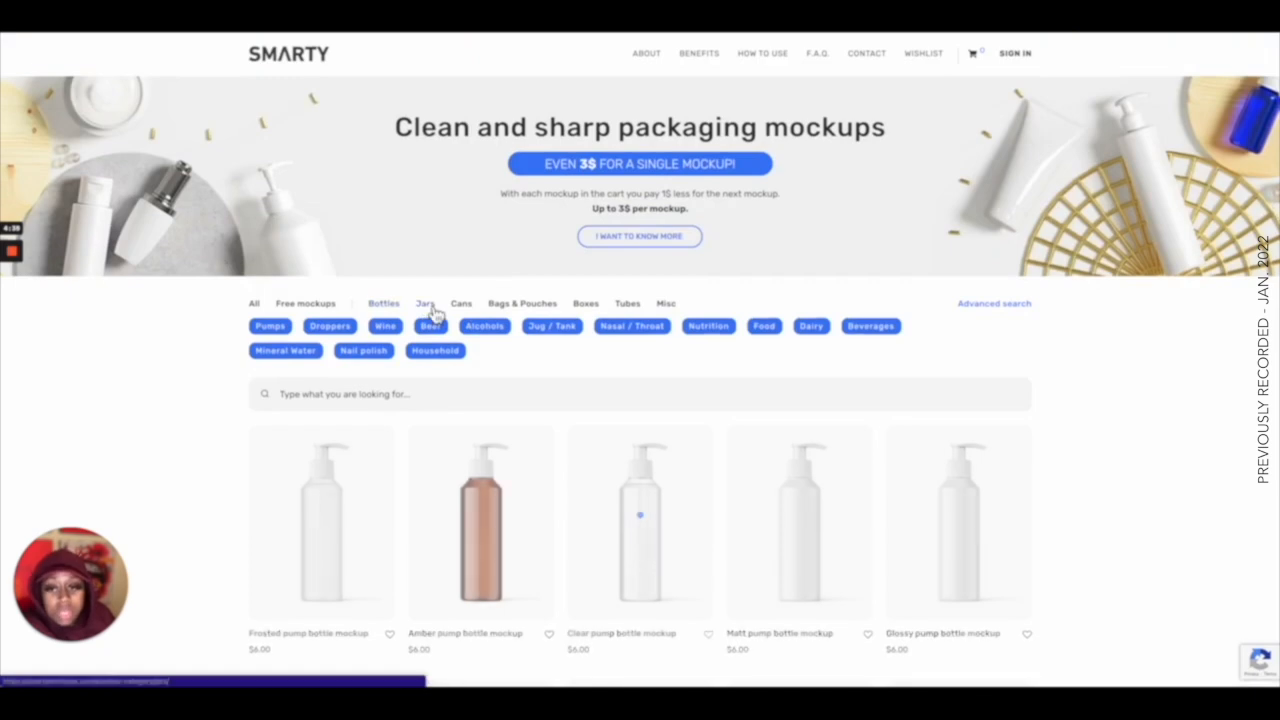
Filter the mockups to Jars narrowed to Cosmetics / beauty and browse the cosmetic jar mockups.
{"action": "left_click", "coordinate": [425, 303]}
{"action": "scroll", "coordinate": [214, 390], "scroll_direction": "down", "scroll_amount": 3}
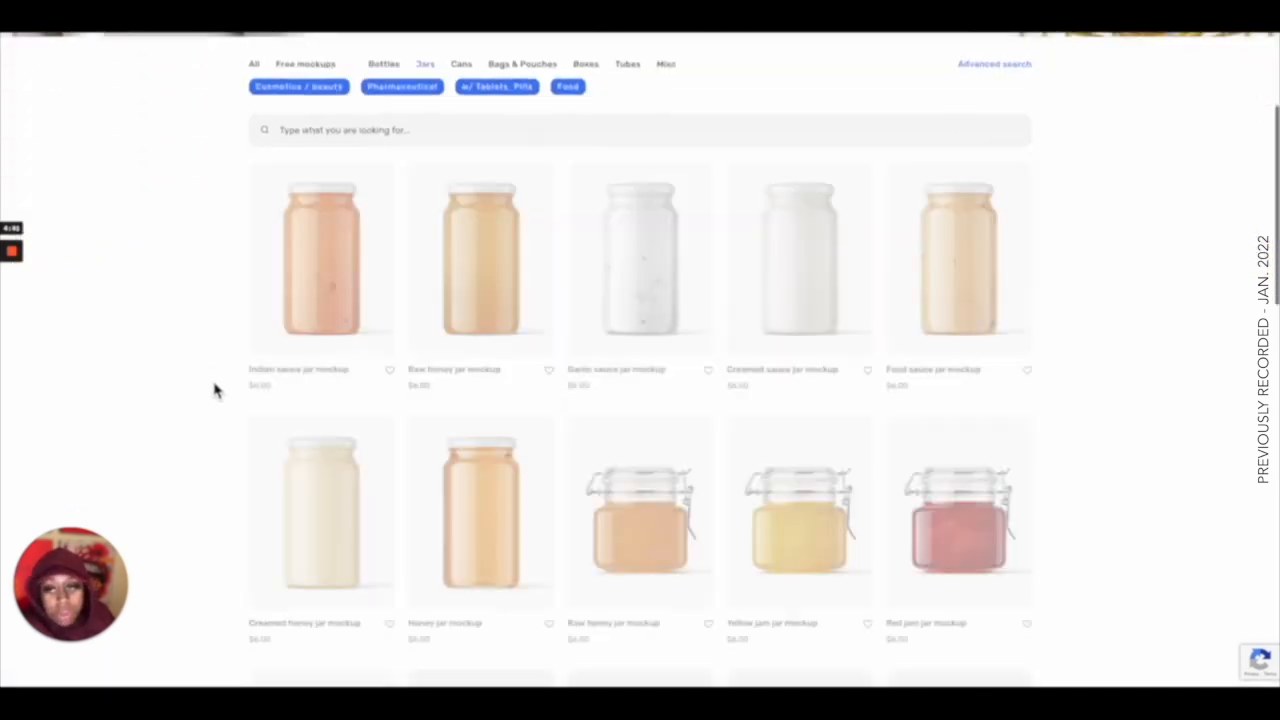
{"action": "scroll", "coordinate": [380, 251], "scroll_direction": "up", "scroll_amount": 1}
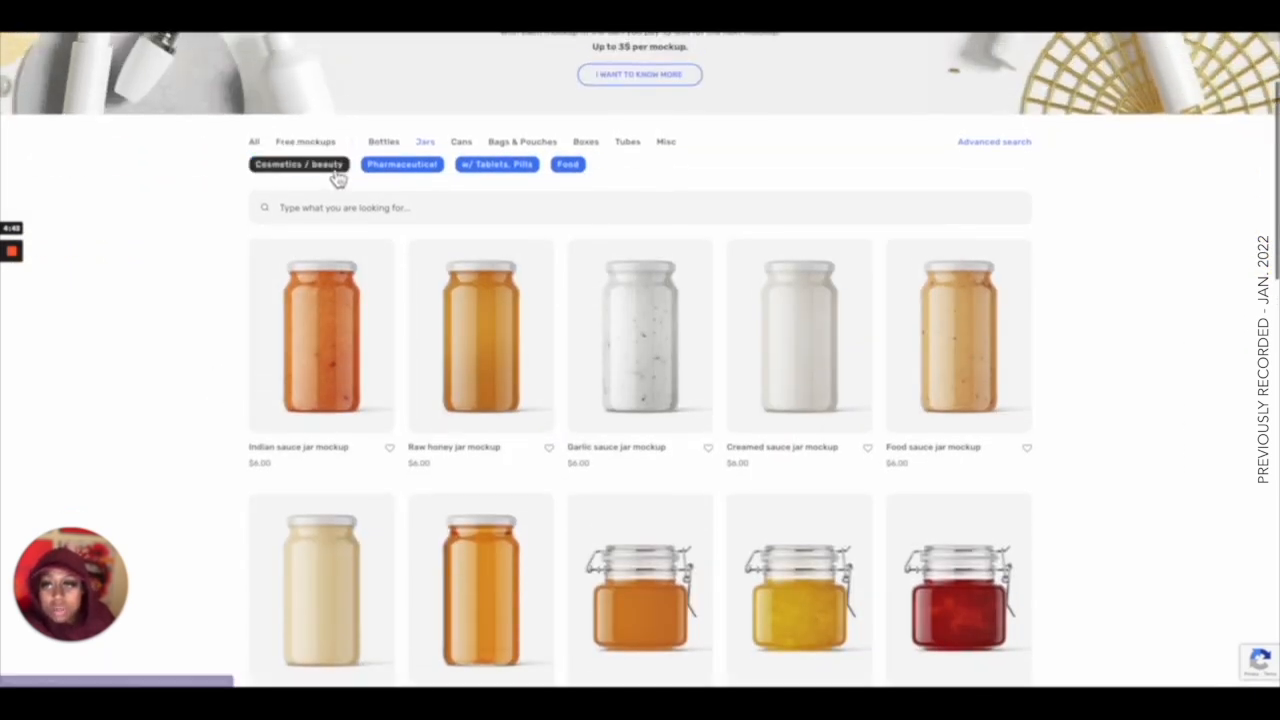
{"action": "left_click", "coordinate": [338, 176]}
{"action": "scroll", "coordinate": [206, 223], "scroll_direction": "down", "scroll_amount": 1}
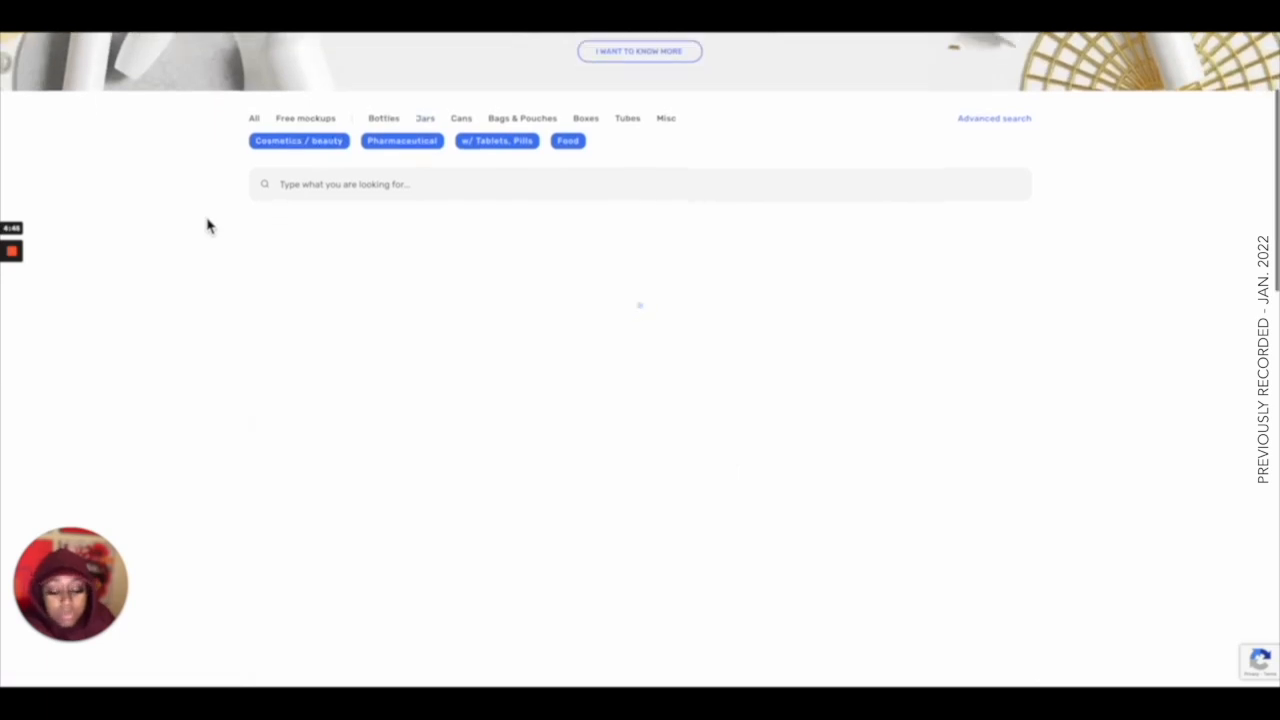
{"action": "scroll", "coordinate": [206, 223], "scroll_direction": "down", "scroll_amount": 1}
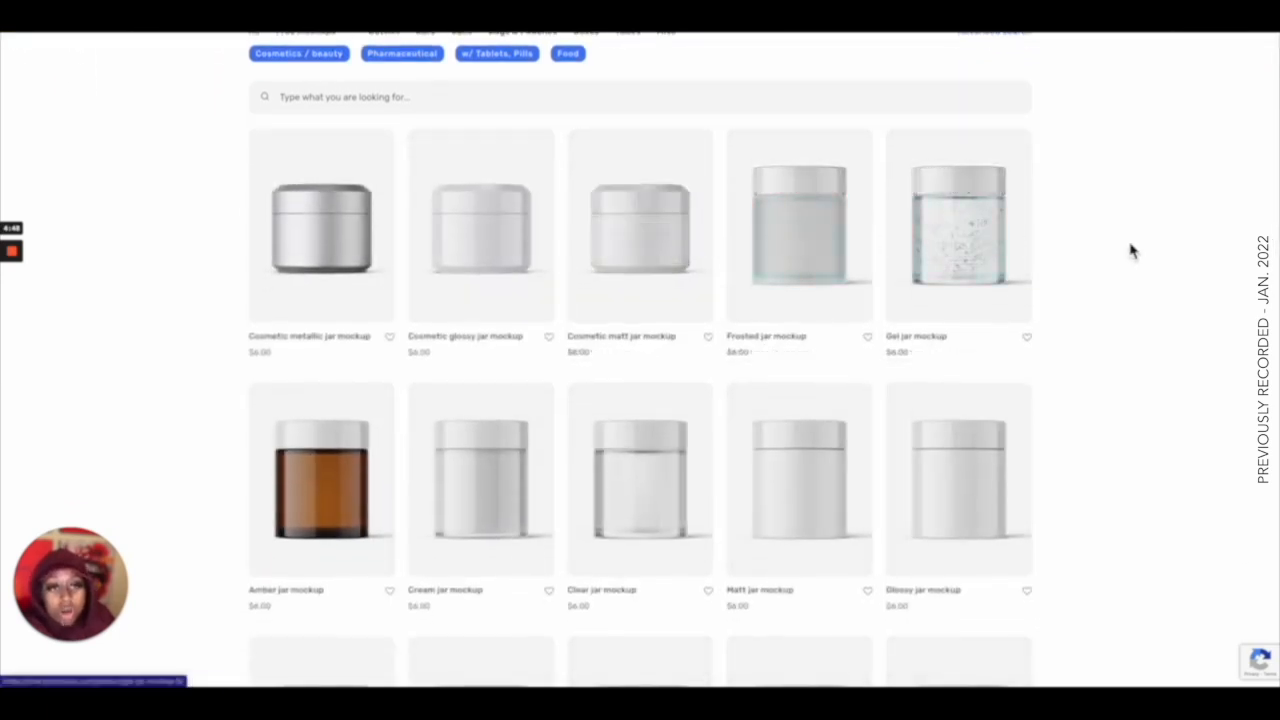
Scroll through the remaining cosmetic jar mockups down to the page numbers and back up.
{"action": "scroll", "coordinate": [1131, 251], "scroll_direction": "down", "scroll_amount": 2}
{"action": "scroll", "coordinate": [1131, 251], "scroll_direction": "down", "scroll_amount": 1}
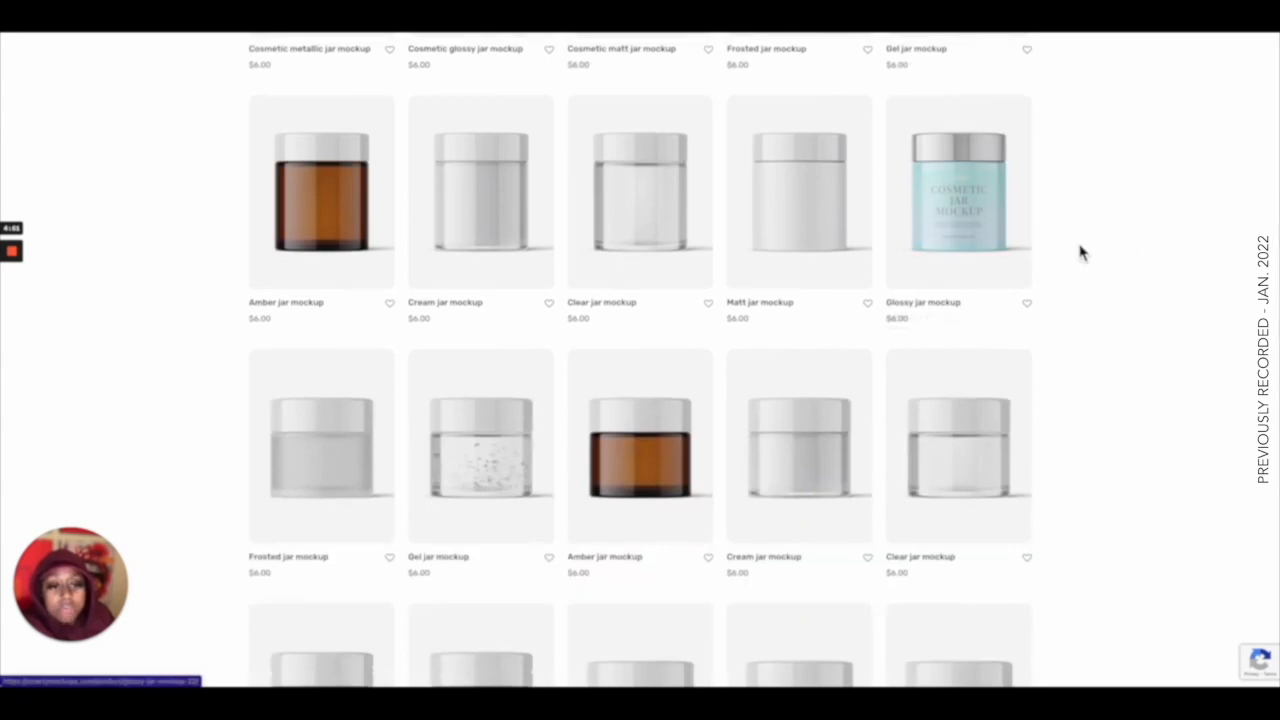
{"action": "scroll", "coordinate": [1080, 252], "scroll_direction": "down", "scroll_amount": 2}
{"action": "scroll", "coordinate": [1080, 252], "scroll_direction": "down", "scroll_amount": 6}
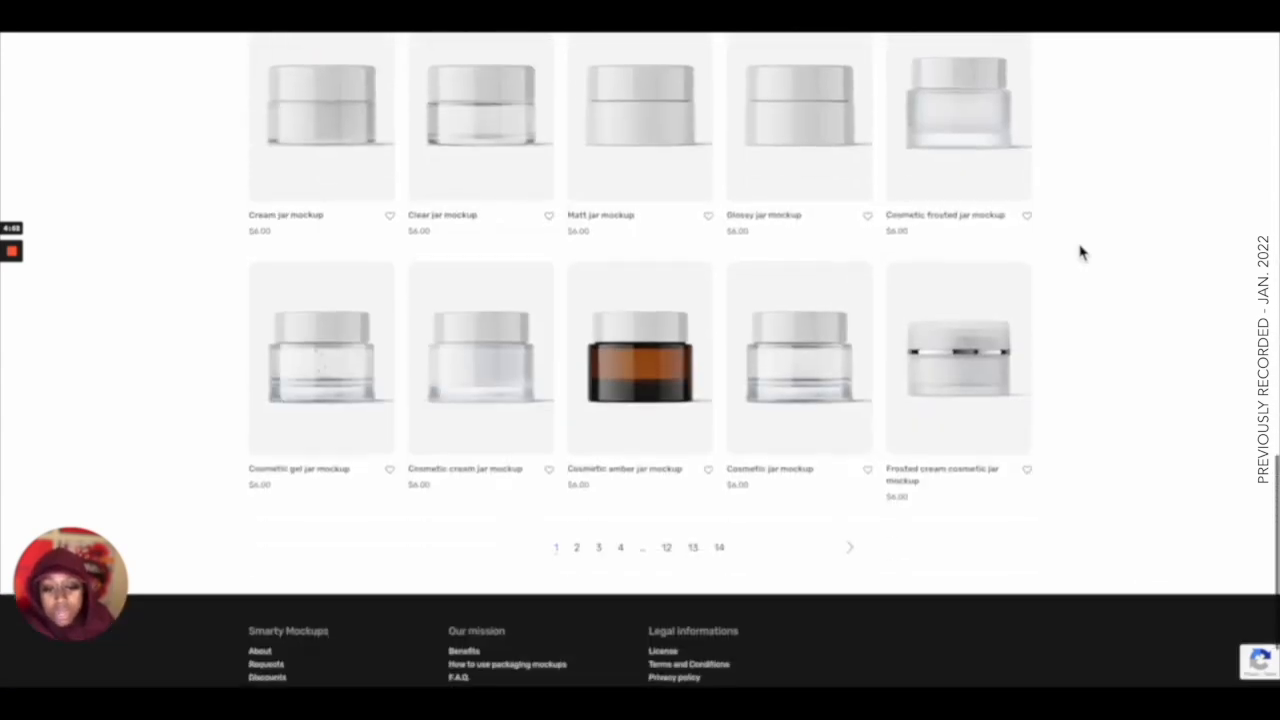
{"action": "scroll", "coordinate": [1080, 252], "scroll_direction": "up", "scroll_amount": 15}
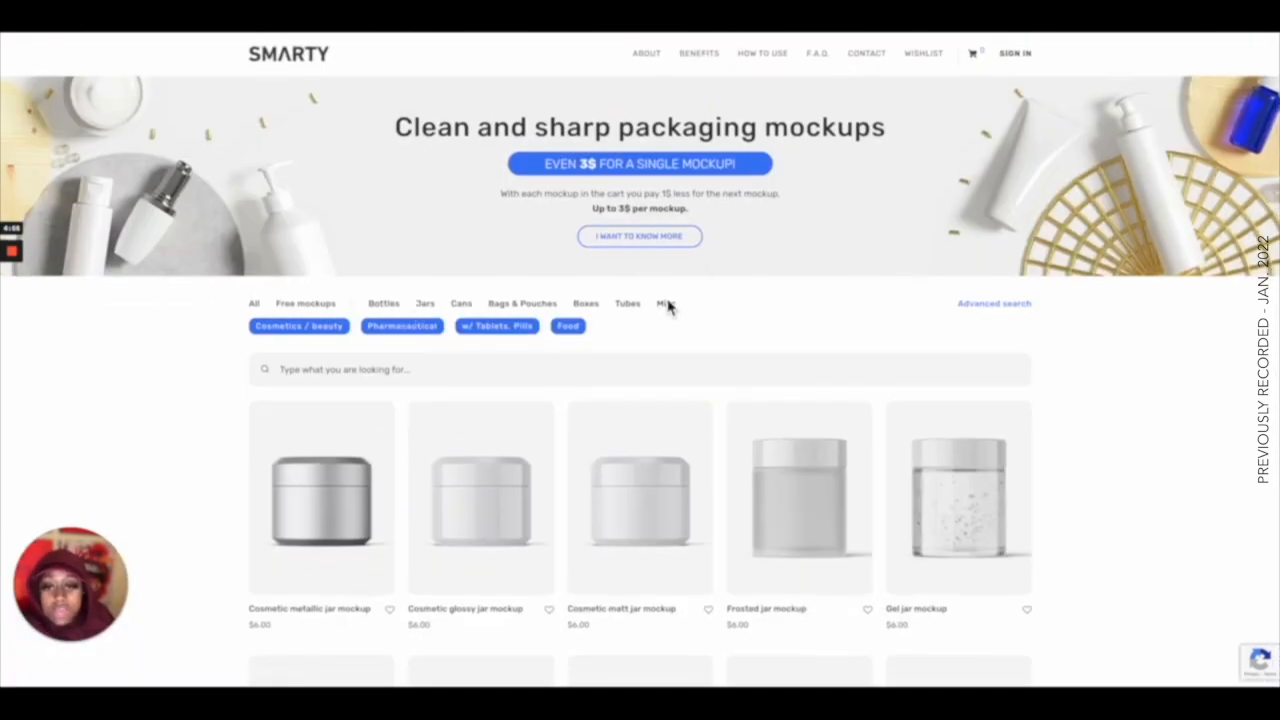
Search the mockups for candle and browse the candle results.
{"action": "left_click", "coordinate": [451, 378]}
{"action": "type", "text": "candle"}
{"action": "key", "text": "Return"}
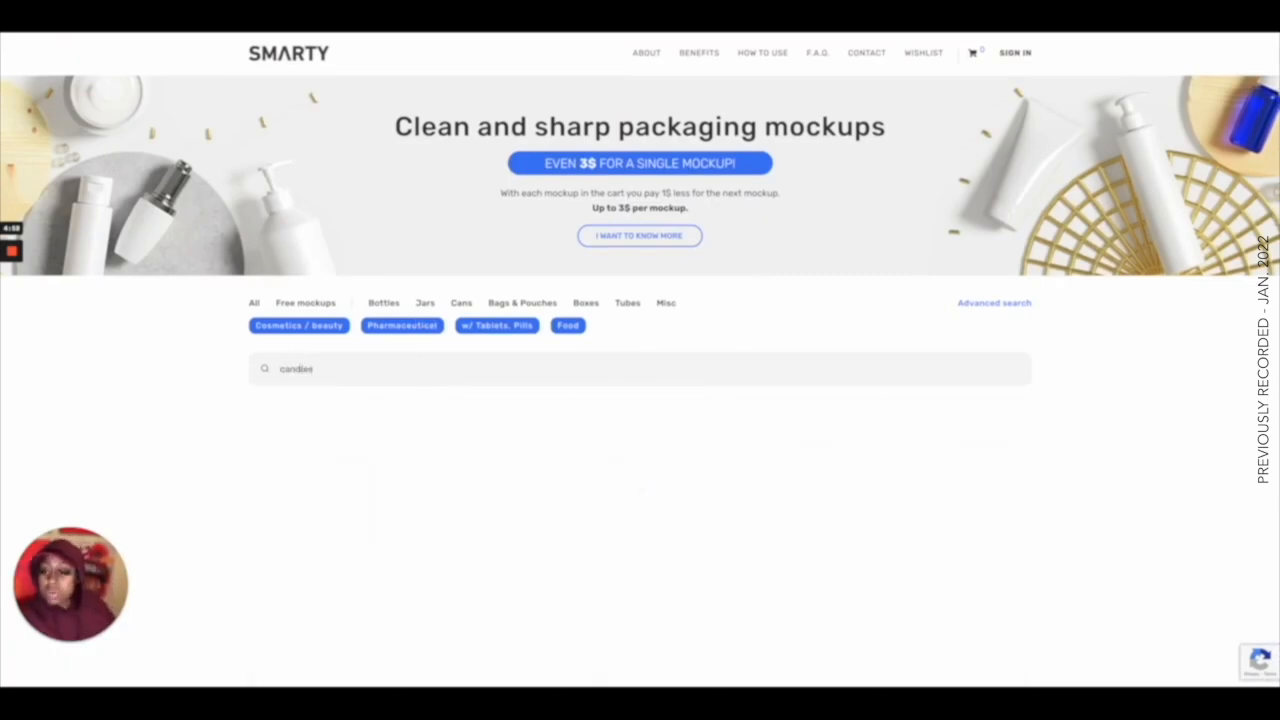
{"action": "scroll", "coordinate": [1131, 268], "scroll_direction": "down", "scroll_amount": 3}
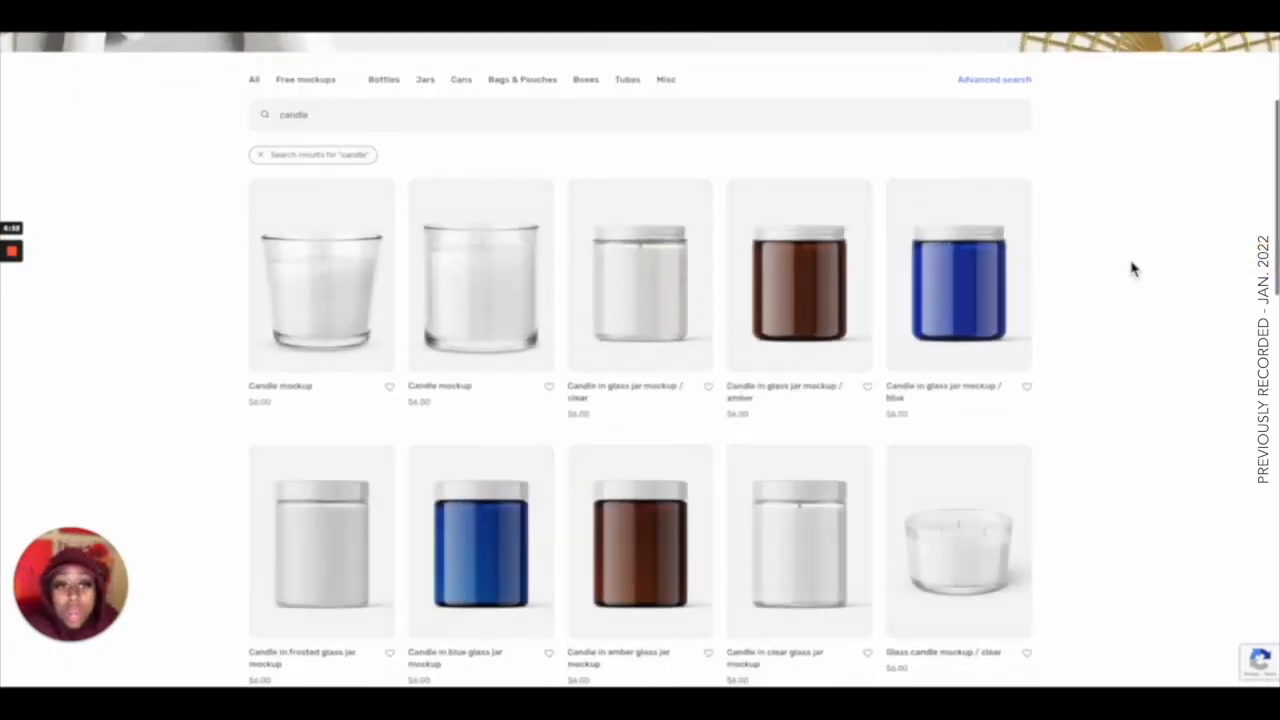
{"action": "scroll", "coordinate": [1131, 268], "scroll_direction": "down", "scroll_amount": 4}
{"action": "scroll", "coordinate": [1131, 268], "scroll_direction": "down", "scroll_amount": 10}
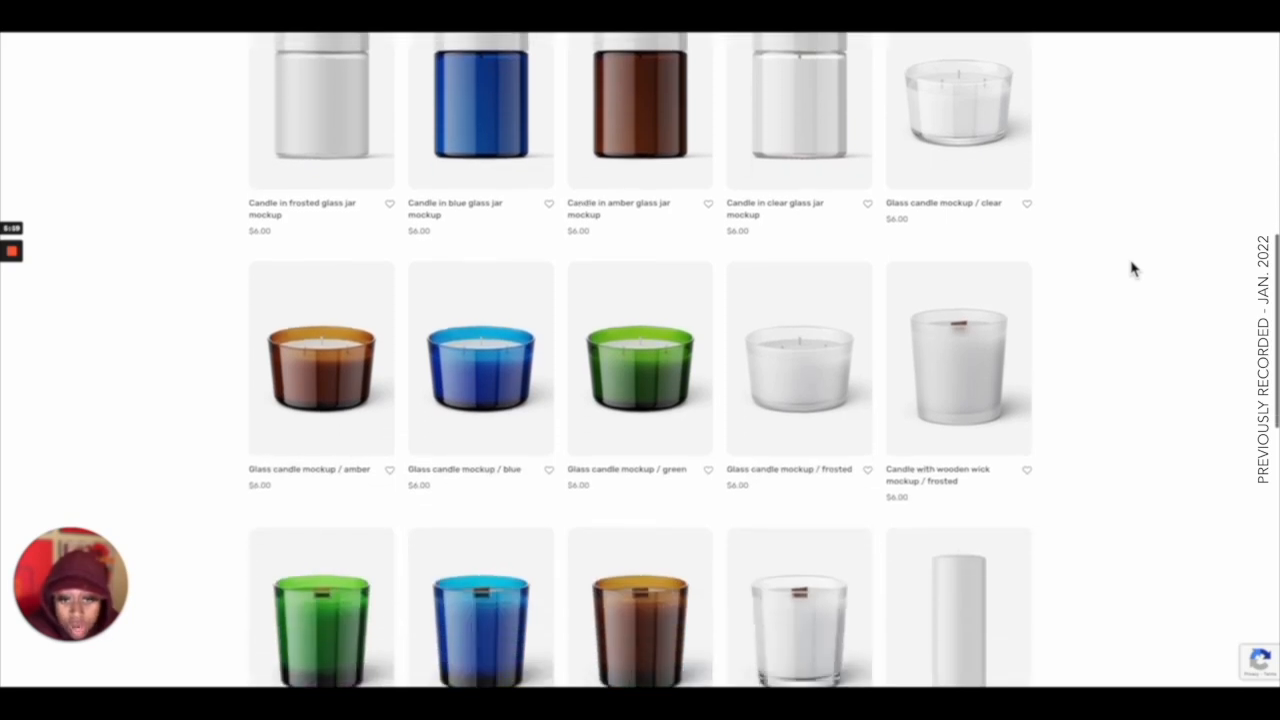
{"action": "scroll", "coordinate": [1131, 268], "scroll_direction": "up", "scroll_amount": 15}
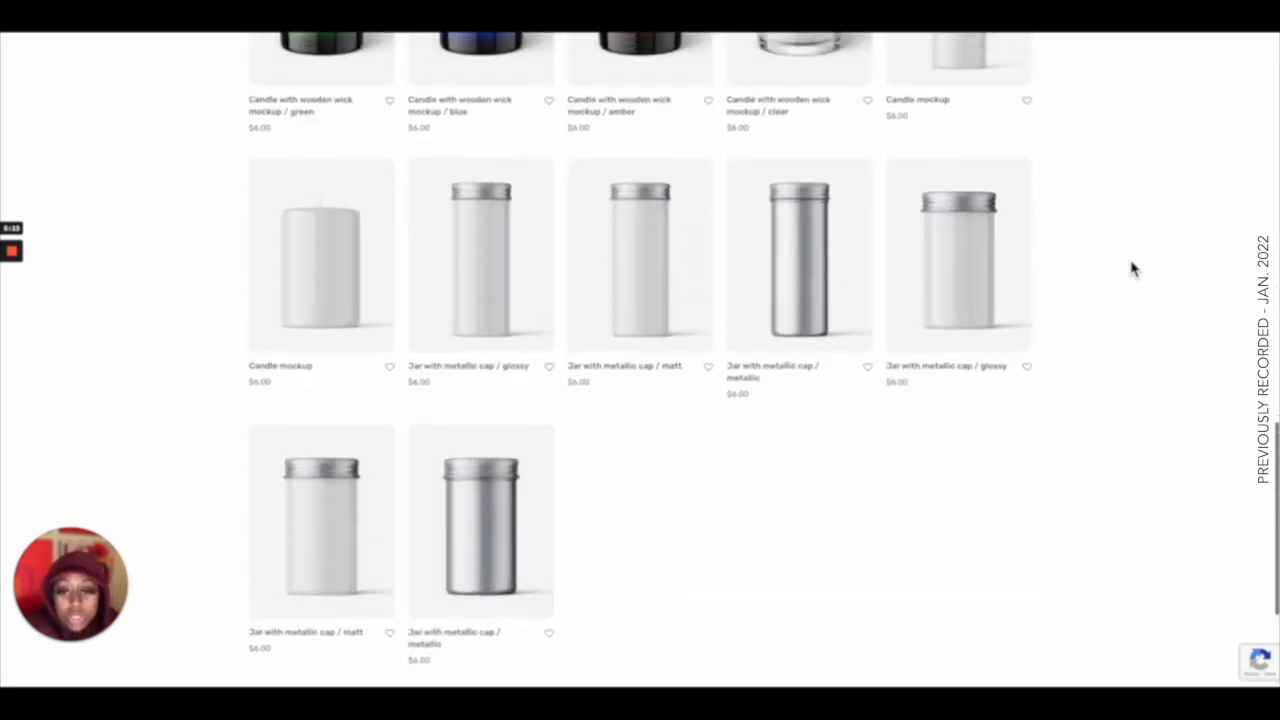
{"action": "scroll", "coordinate": [1131, 268], "scroll_direction": "up", "scroll_amount": 1}
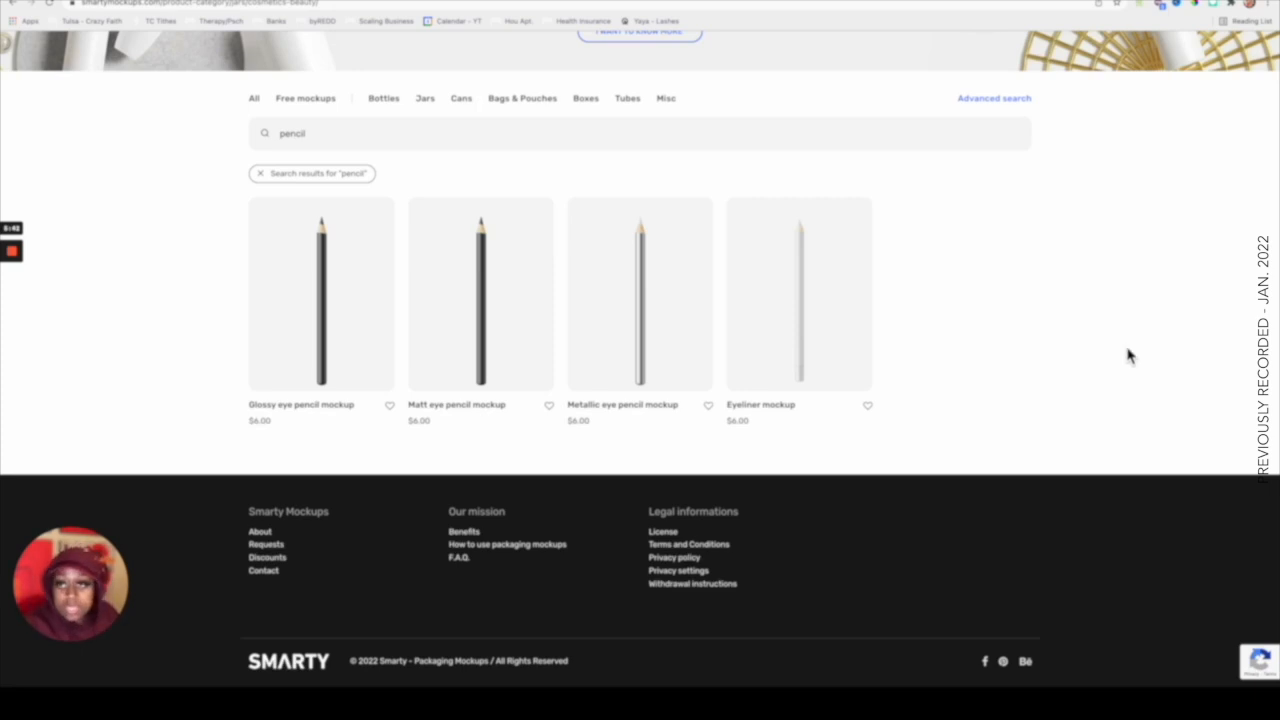
Replace the pencil search with candle and browse through the candle mockup results.
{"action": "left_click_drag", "start_coordinate": [386, 134], "coordinate": [250, 141]}
{"action": "key", "text": "BackSpace"}
{"action": "type", "text": "candle"}
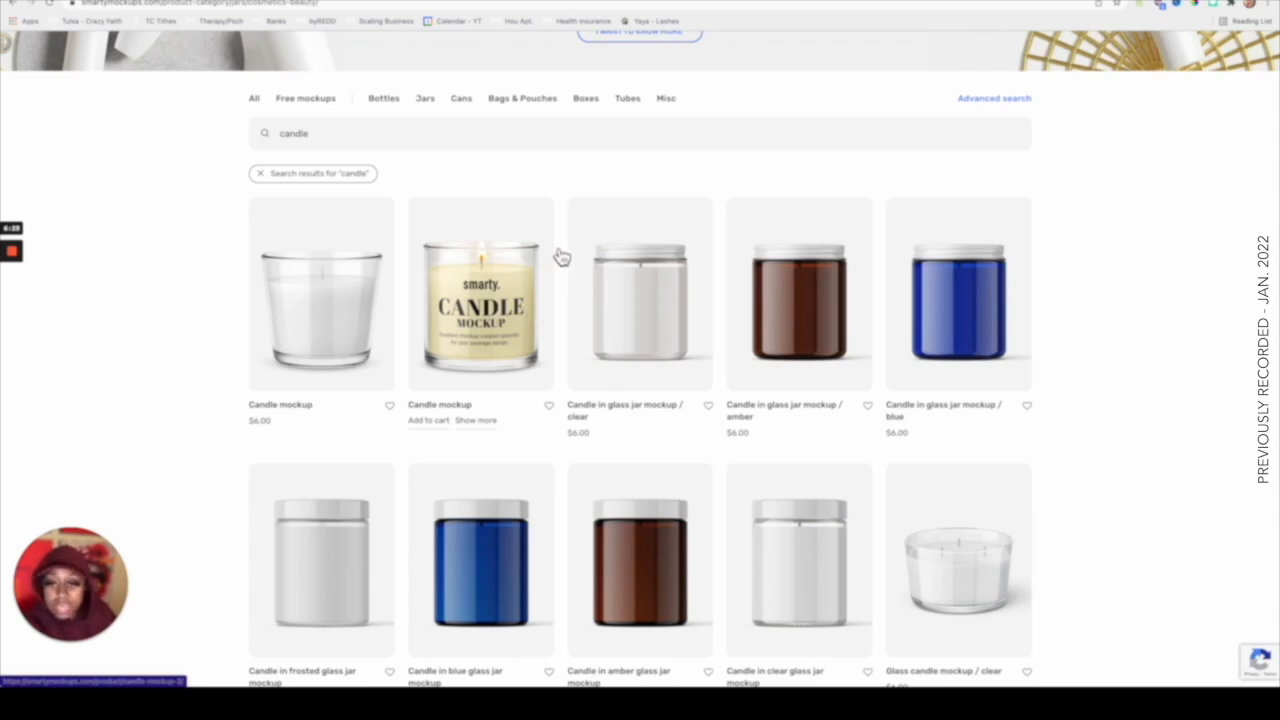
{"action": "scroll", "coordinate": [1080, 296], "scroll_direction": "down", "scroll_amount": 4}
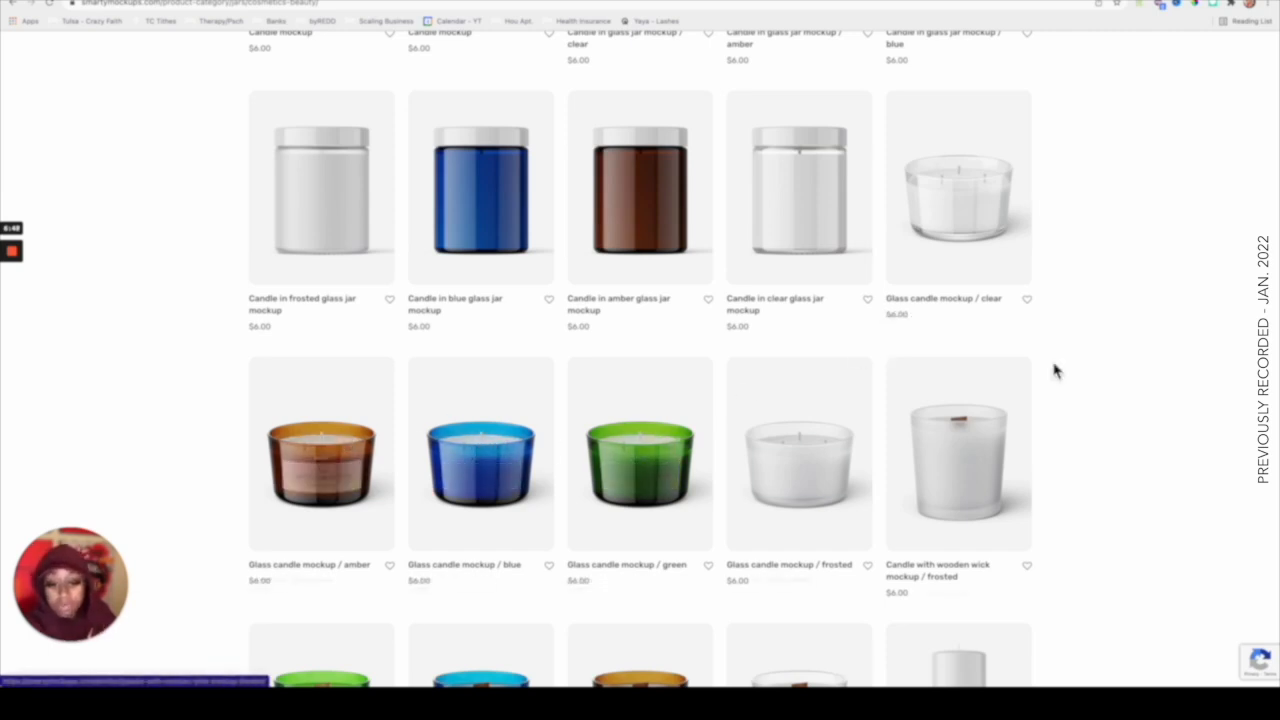
{"action": "scroll", "coordinate": [1055, 371], "scroll_direction": "down", "scroll_amount": 5}
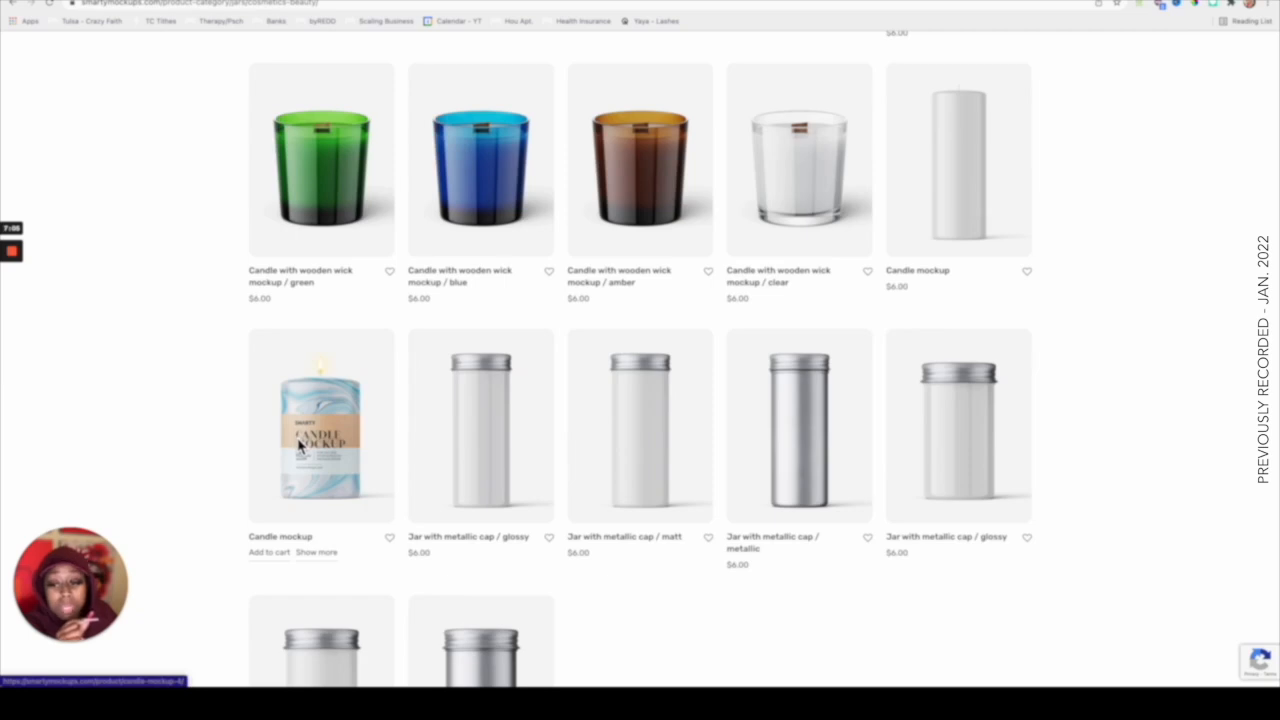
{"action": "scroll", "coordinate": [300, 447], "scroll_direction": "up", "scroll_amount": 10}
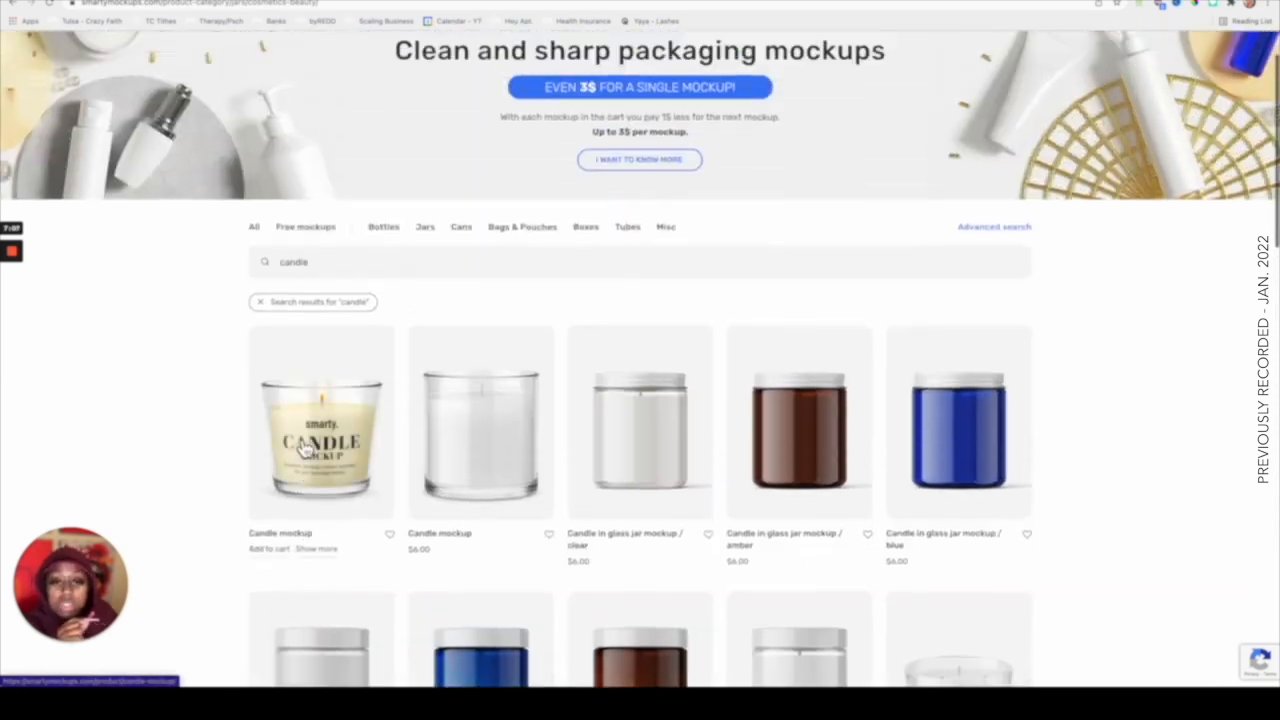
{"action": "scroll", "coordinate": [1051, 443], "scroll_direction": "down", "scroll_amount": 3}
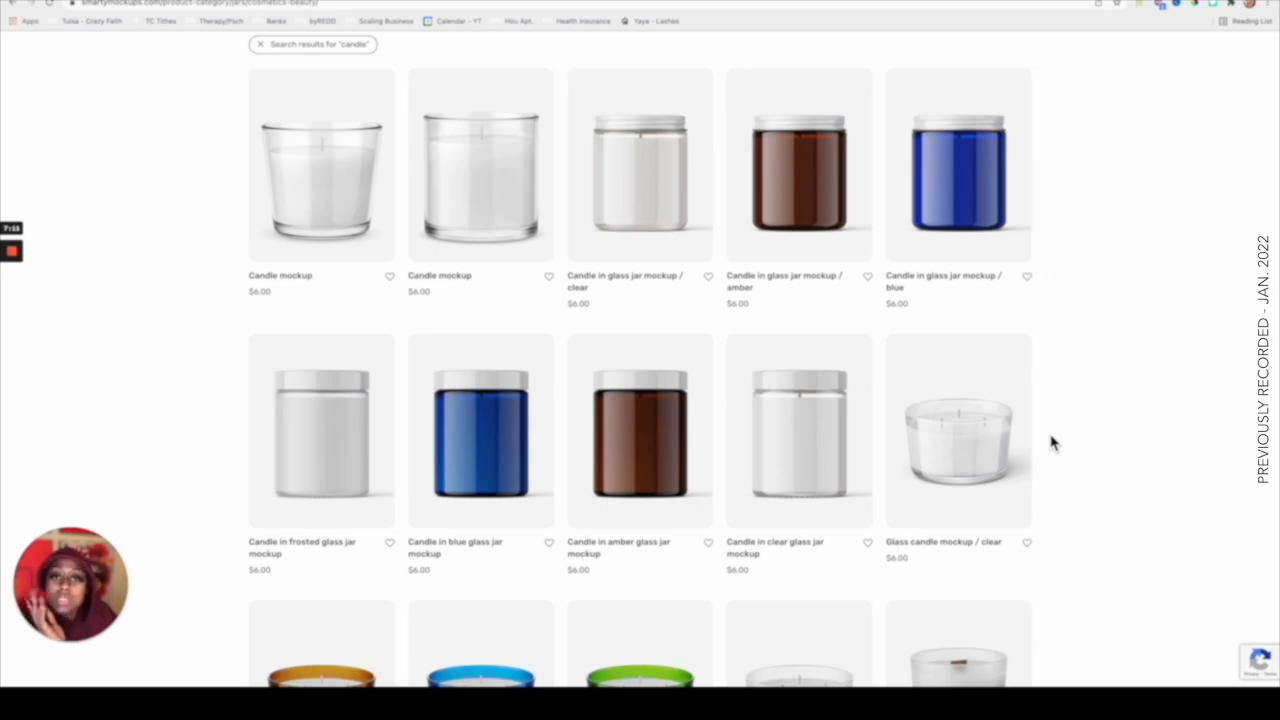
{"action": "scroll", "coordinate": [1051, 443], "scroll_direction": "down", "scroll_amount": 3}
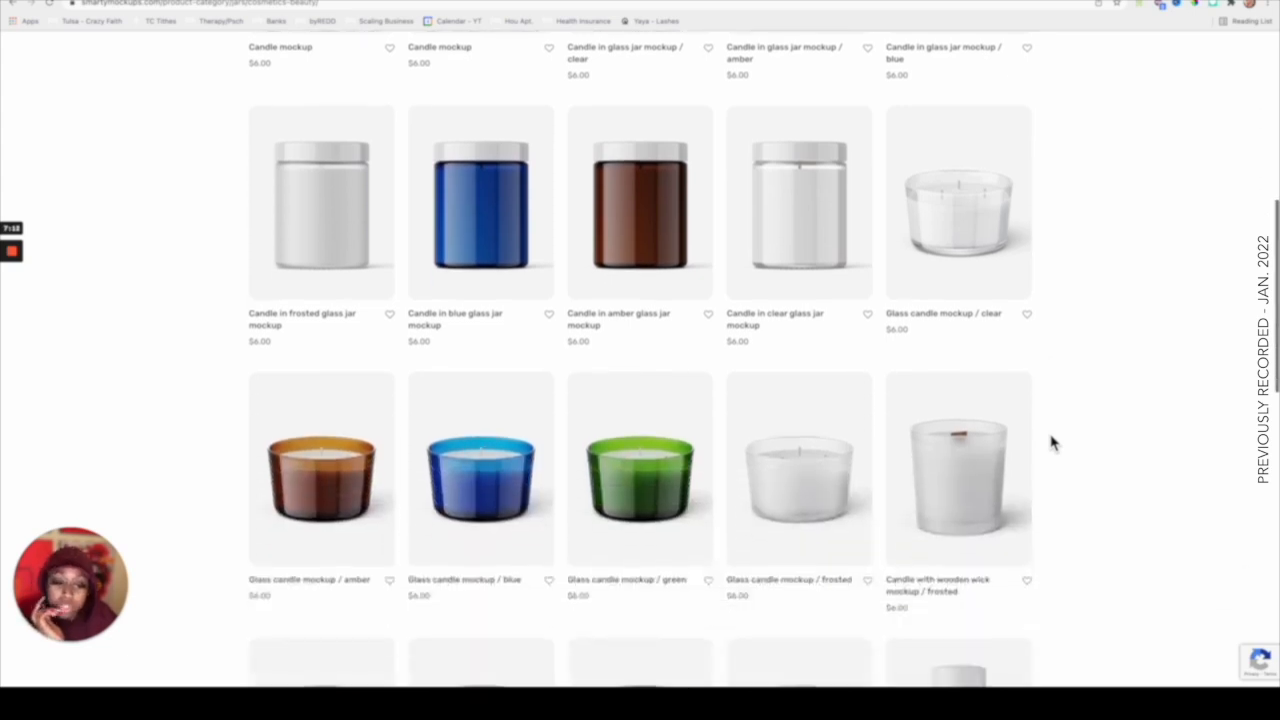
{"action": "scroll", "coordinate": [1051, 443], "scroll_direction": "up", "scroll_amount": 2}
{"action": "scroll", "coordinate": [1051, 443], "scroll_direction": "up", "scroll_amount": 2}
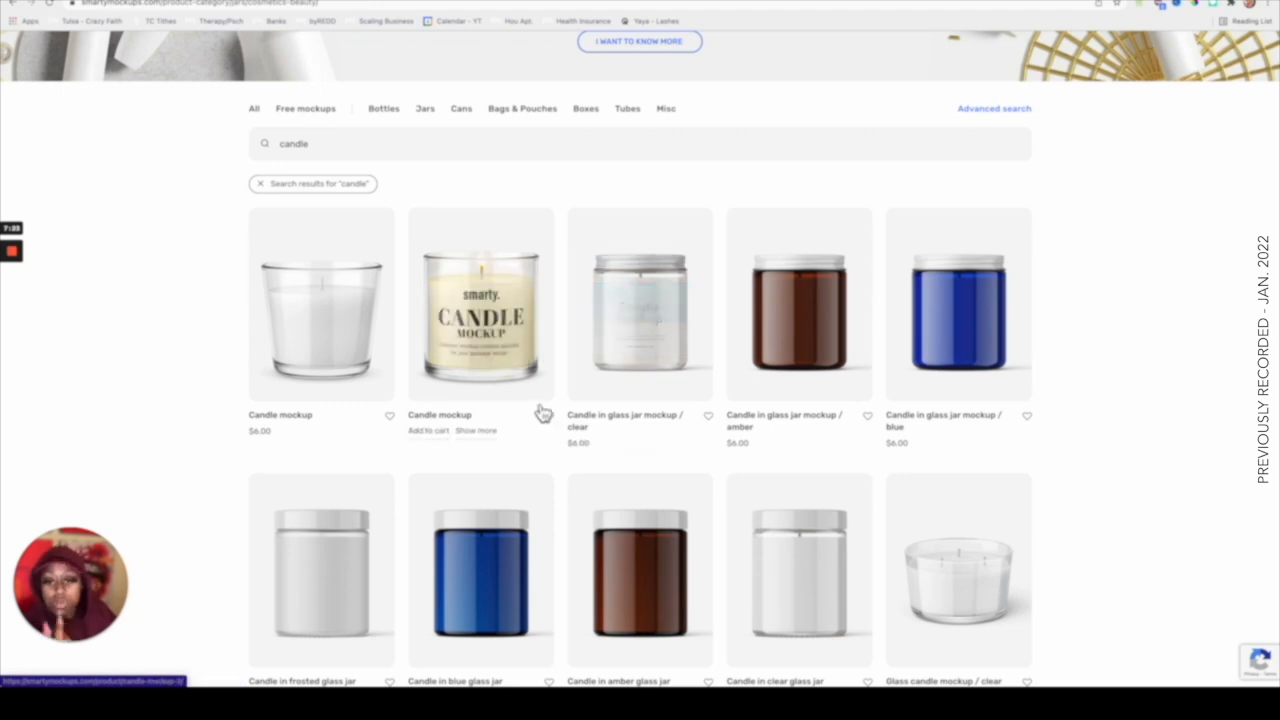
Open the glass Candle mockup's preview and view its full product details page.
{"action": "left_click", "coordinate": [482, 320]}
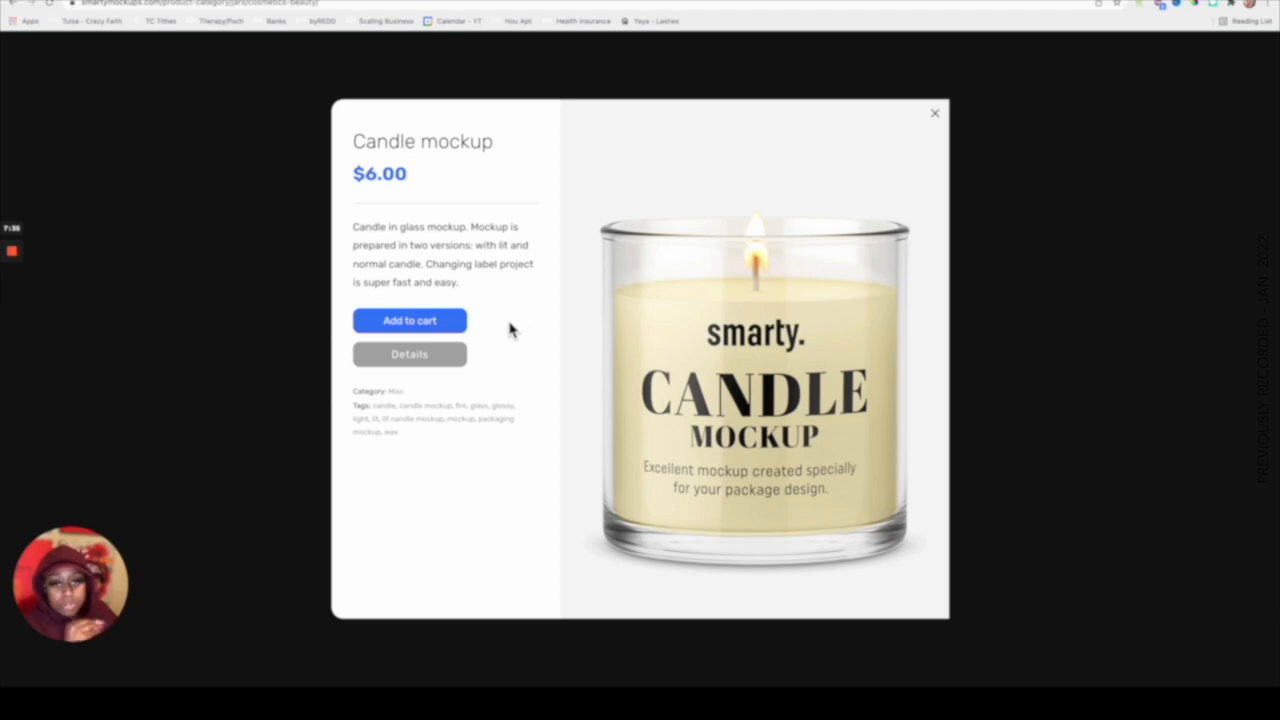
{"action": "left_click", "coordinate": [425, 358]}
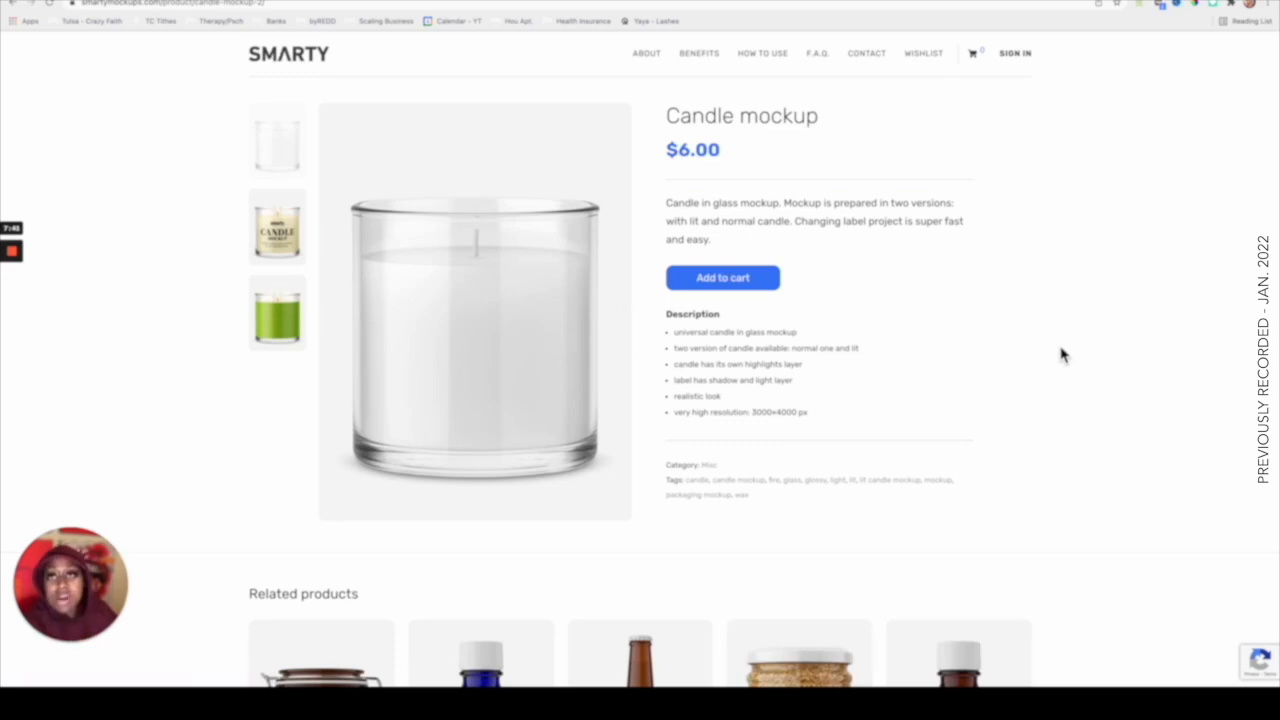
{"action": "scroll", "coordinate": [1063, 355], "scroll_direction": "down", "scroll_amount": 4}
{"action": "scroll", "coordinate": [1063, 355], "scroll_direction": "up", "scroll_amount": 4}
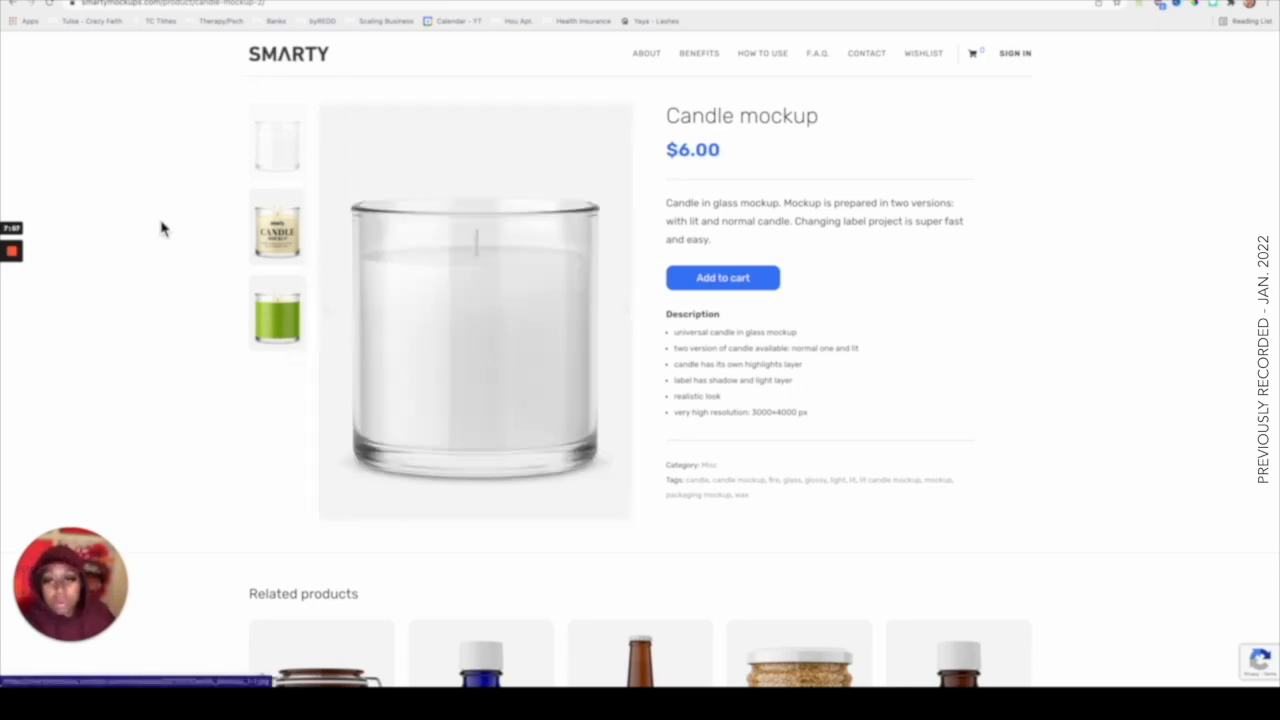
Take a screenshot of the product page and crop it down to the plain glass candle image.
{"action": "key", "text": "super+shift+3"}
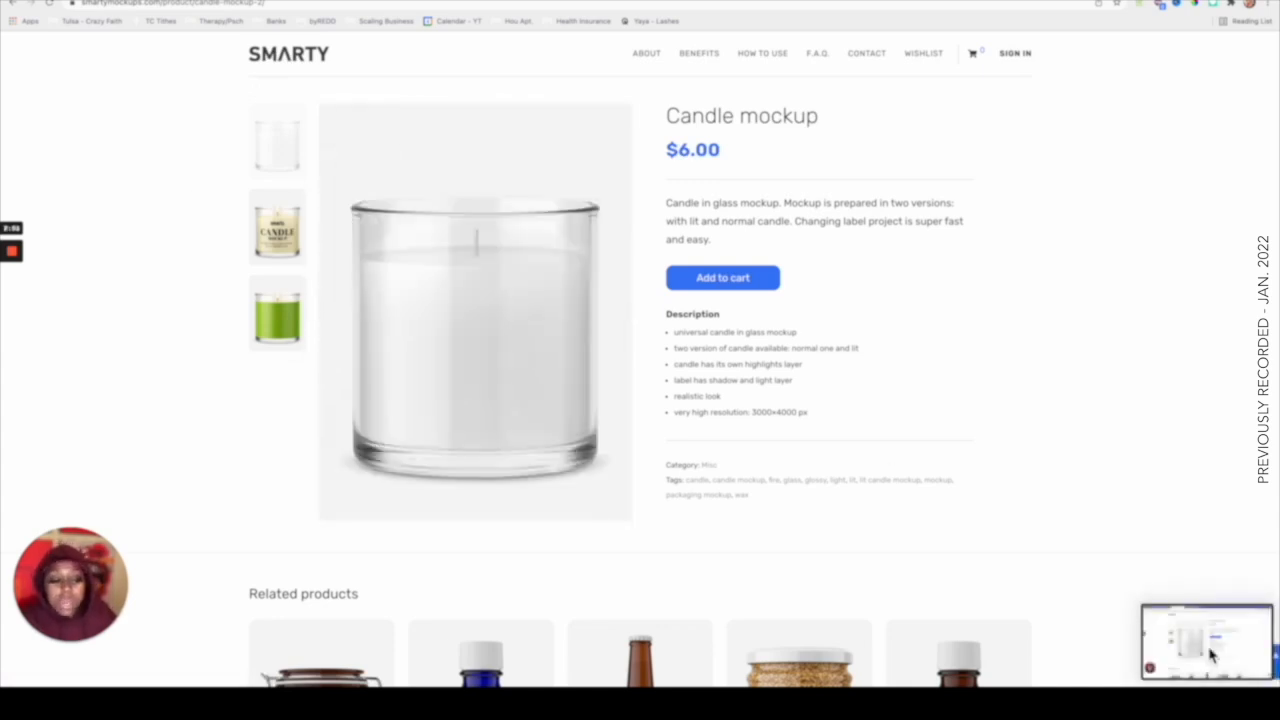
{"action": "left_click", "coordinate": [1210, 656]}
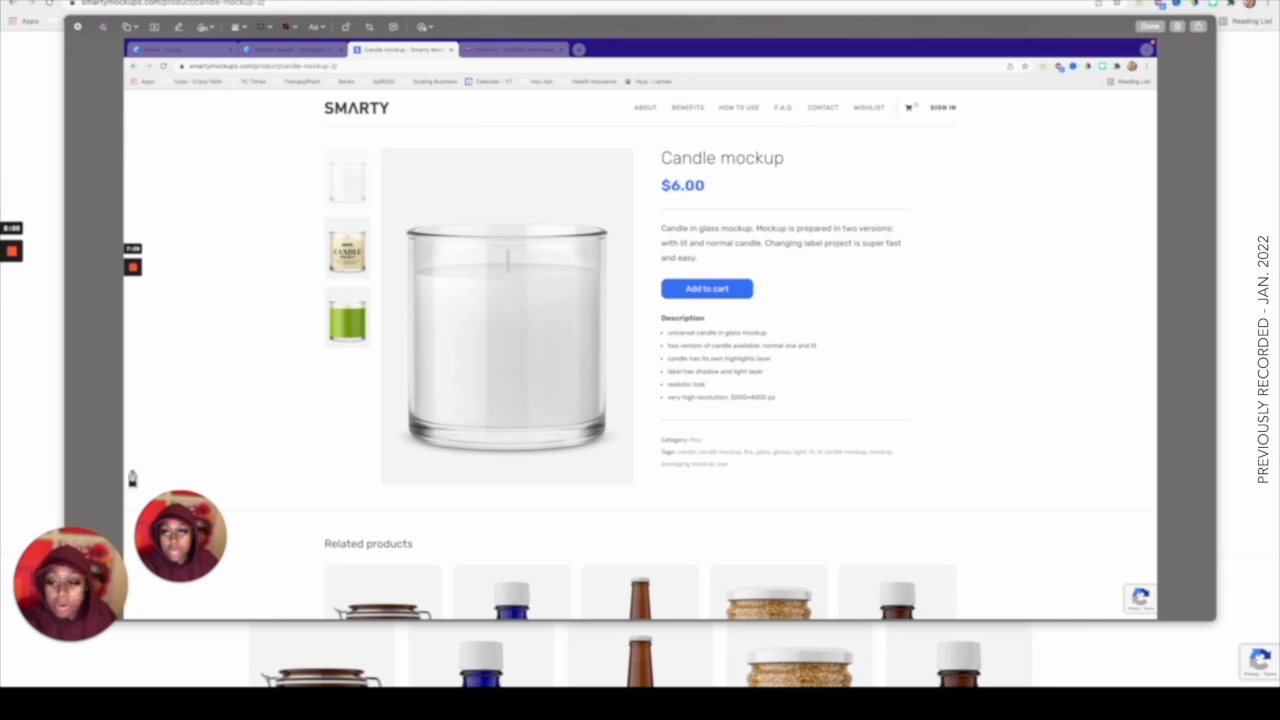
{"action": "left_click", "coordinate": [369, 26]}
{"action": "left_click_drag", "start_coordinate": [131, 45], "coordinate": [423, 225]}
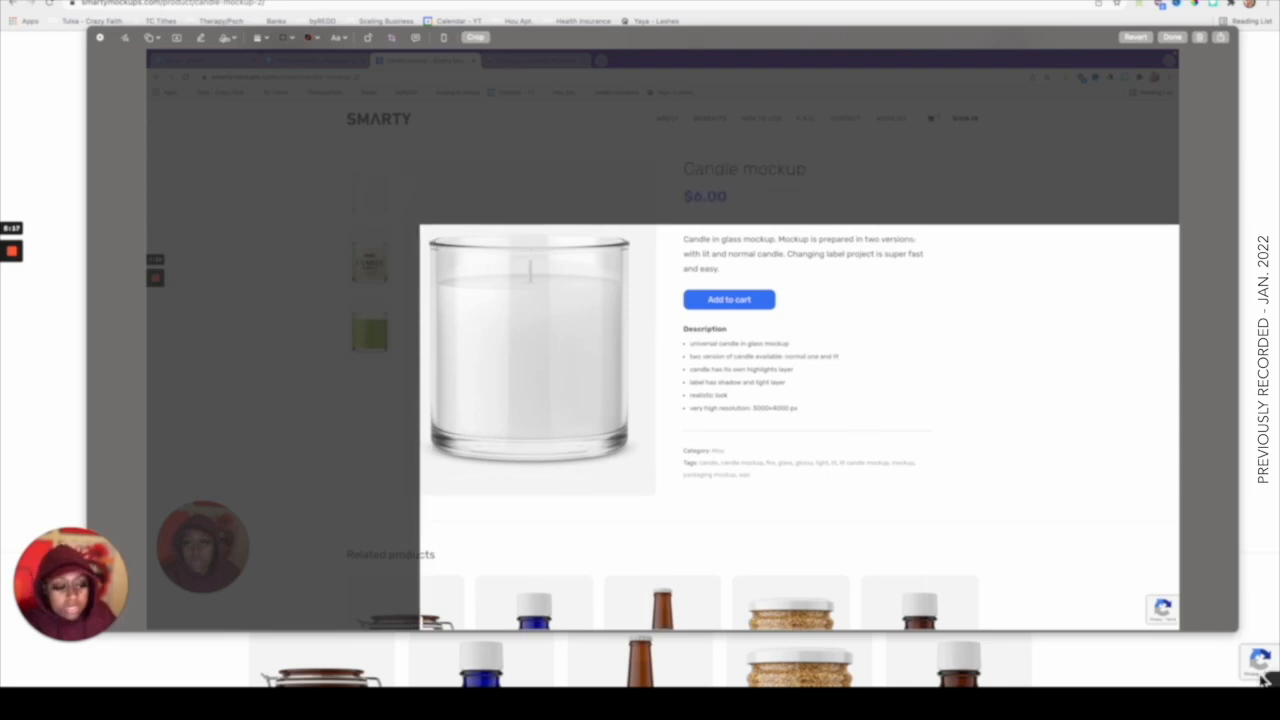
{"action": "left_click_drag", "start_coordinate": [1182, 630], "coordinate": [641, 469]}
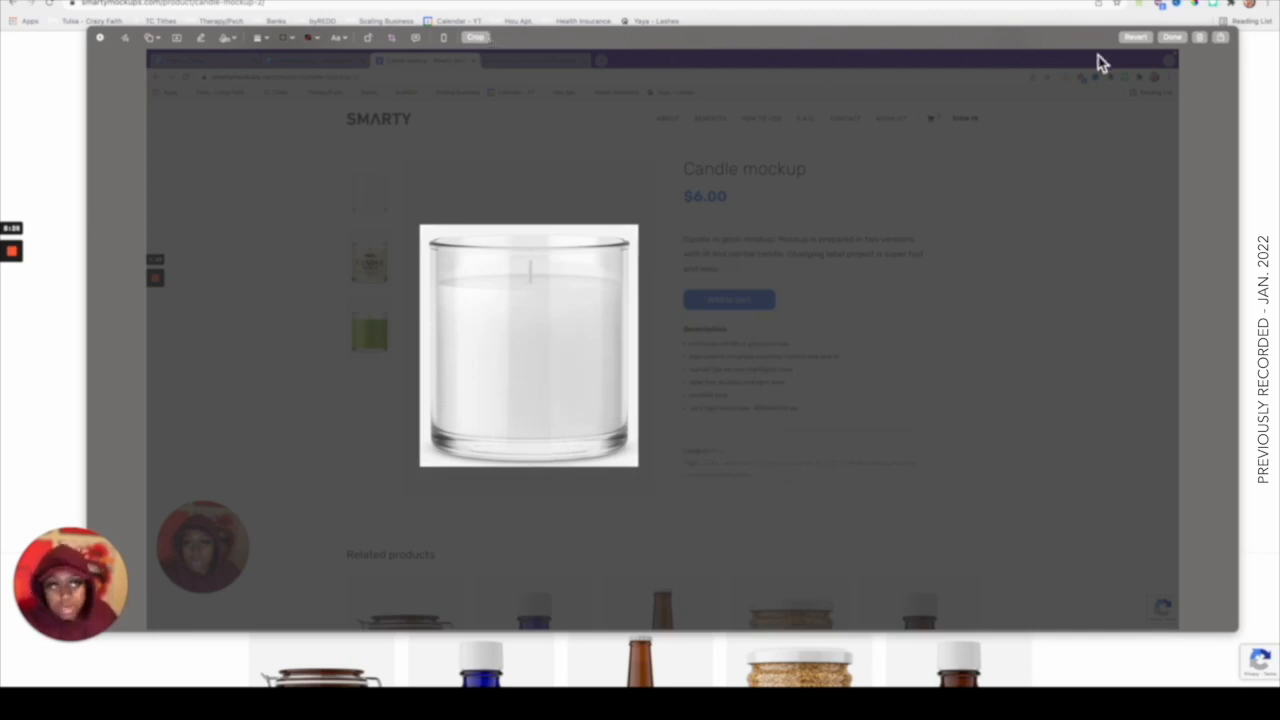
{"action": "left_click", "coordinate": [1168, 44]}
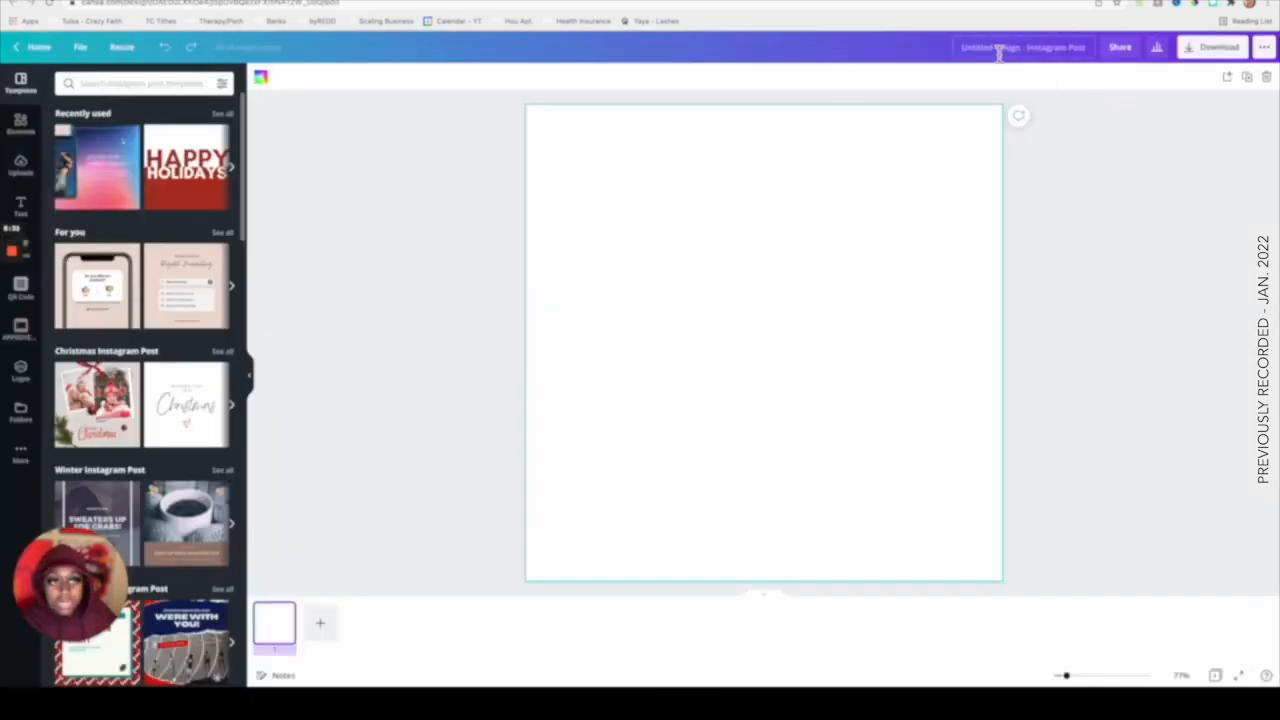
In Canva, rename the new design to Mockups for Youtube.
{"action": "type", "text": "ckups for V"}
{"action": "type", "text": "outube"}
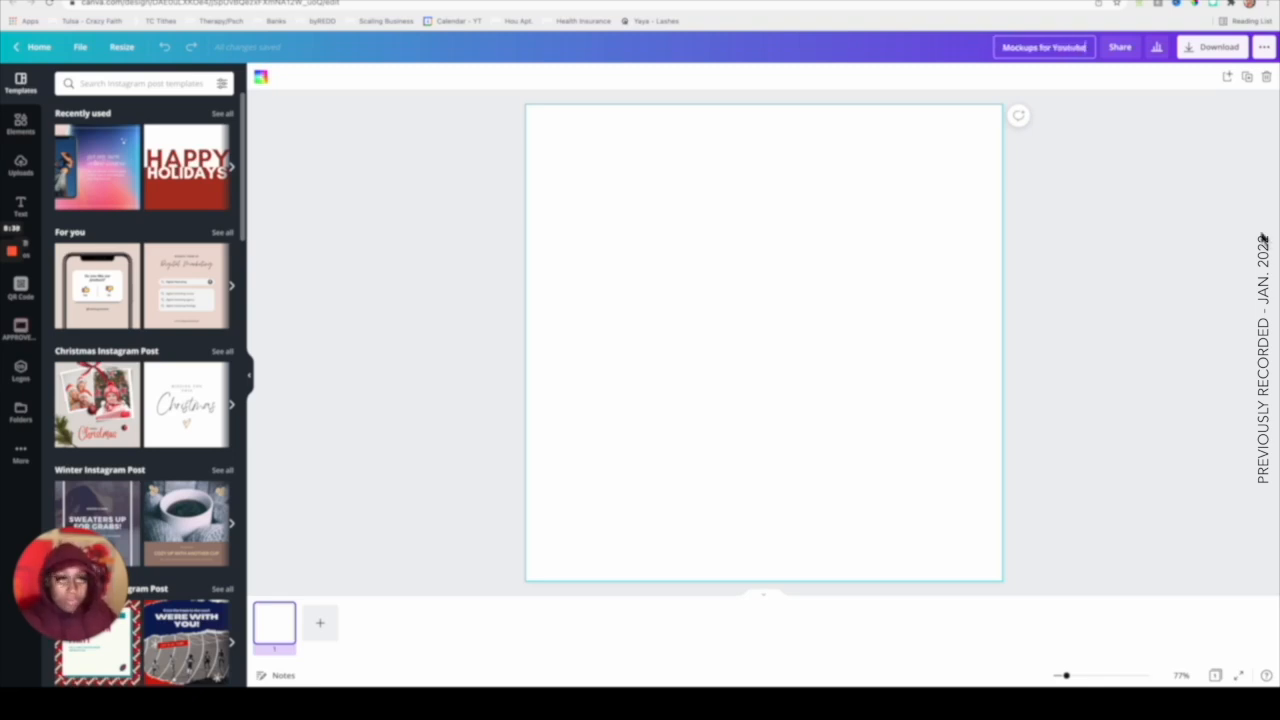
{"action": "left_click", "coordinate": [1110, 290]}
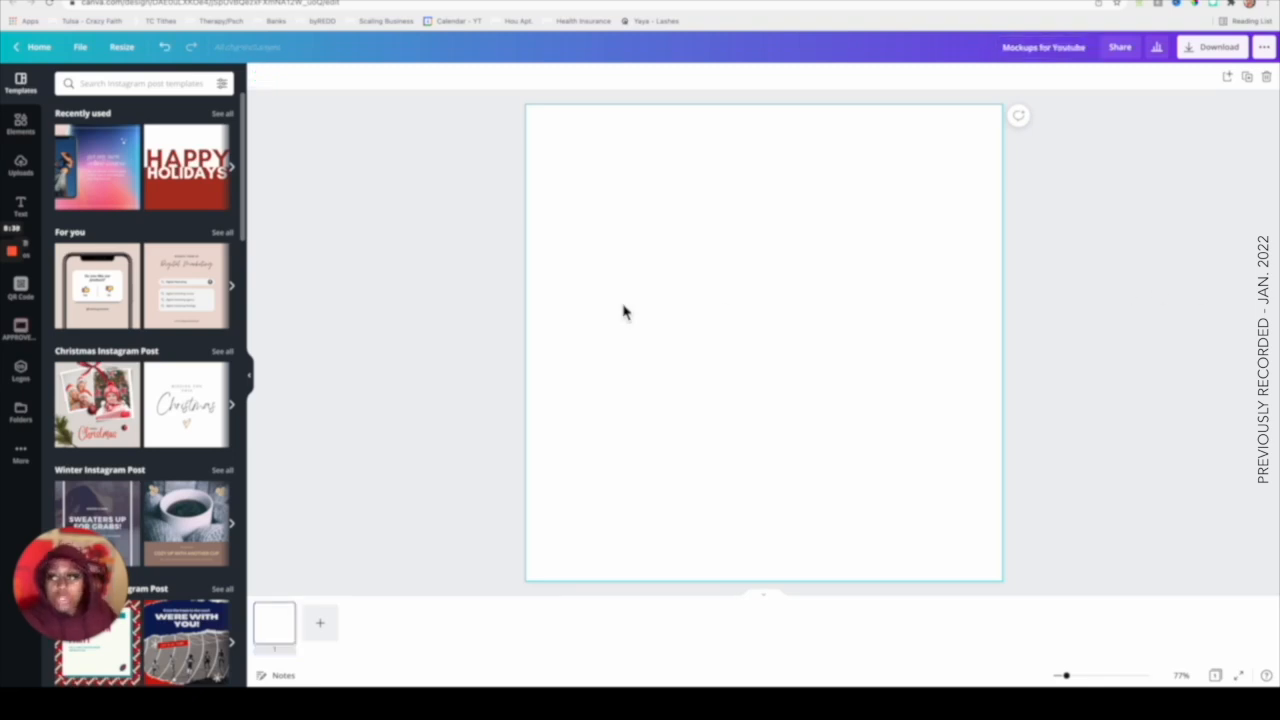
Upload the cropped candle screenshot and place it on the design canvas.
{"action": "left_click", "coordinate": [30, 178]}
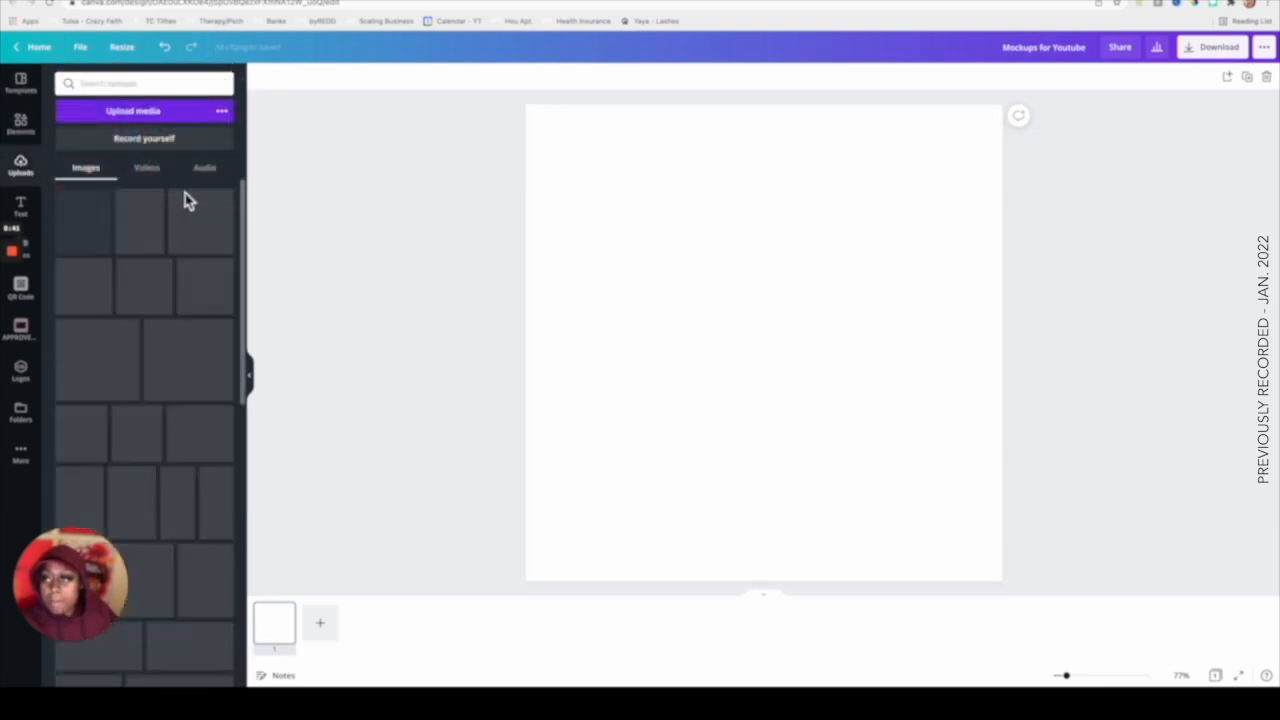
{"action": "left_click", "coordinate": [128, 120]}
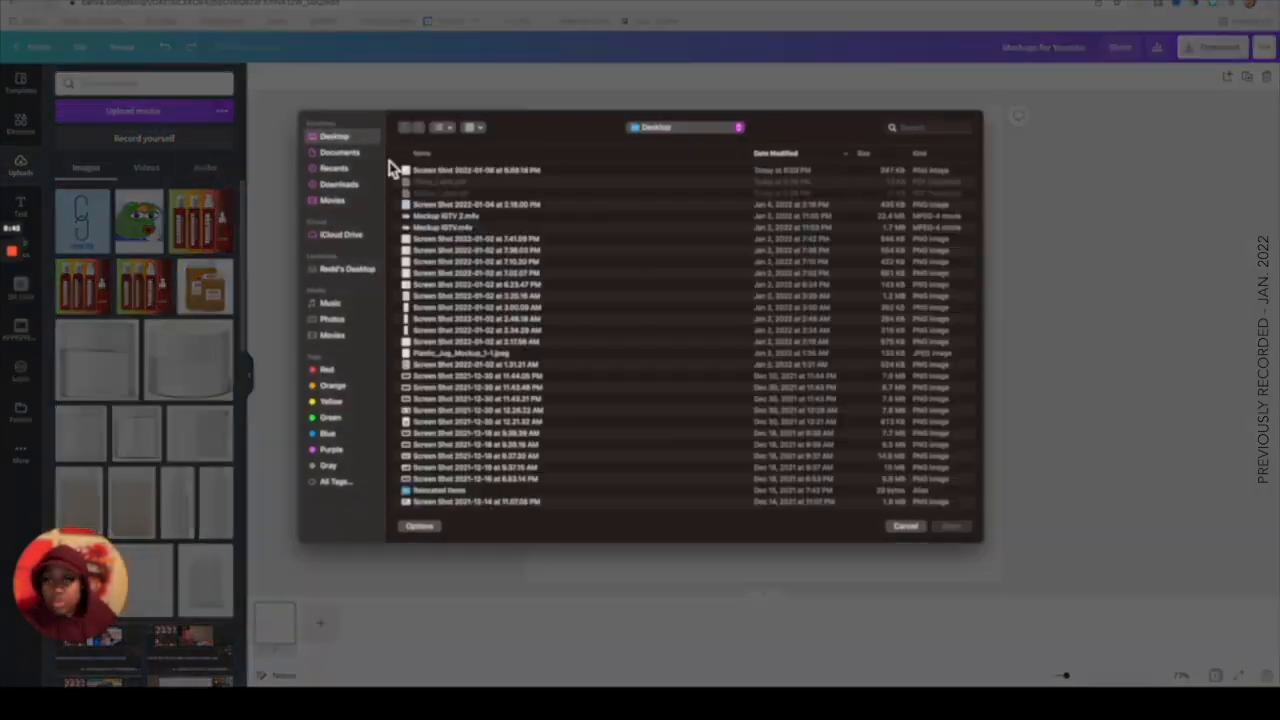
{"action": "double_click", "coordinate": [456, 175]}
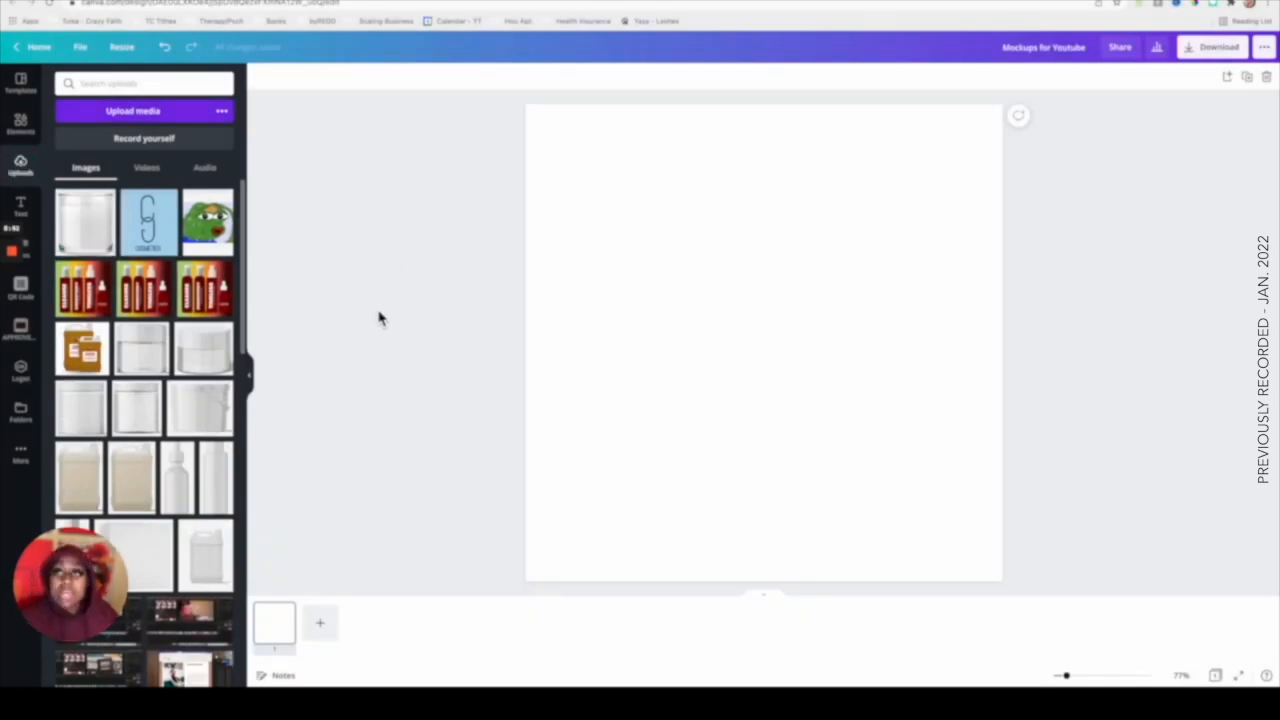
{"action": "left_click", "coordinate": [88, 228]}
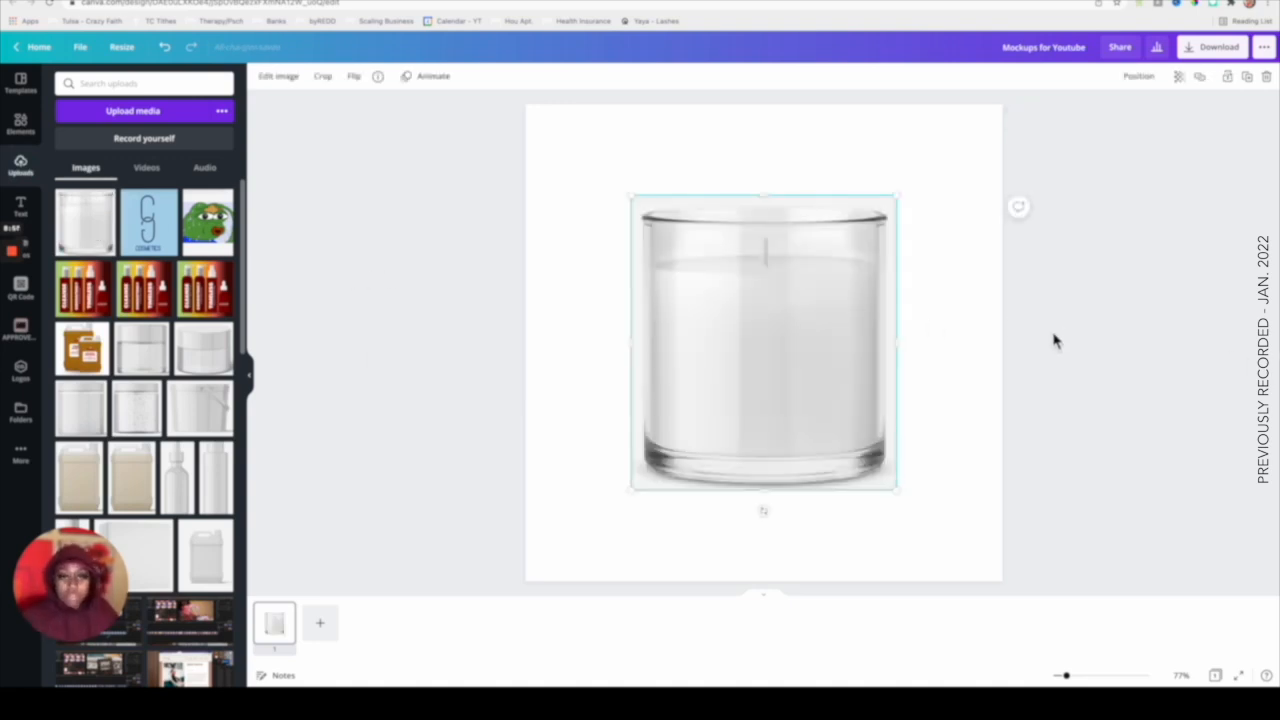
Enlarge the candle image so it fills most of the canvas.
{"action": "left_click", "coordinate": [983, 322]}
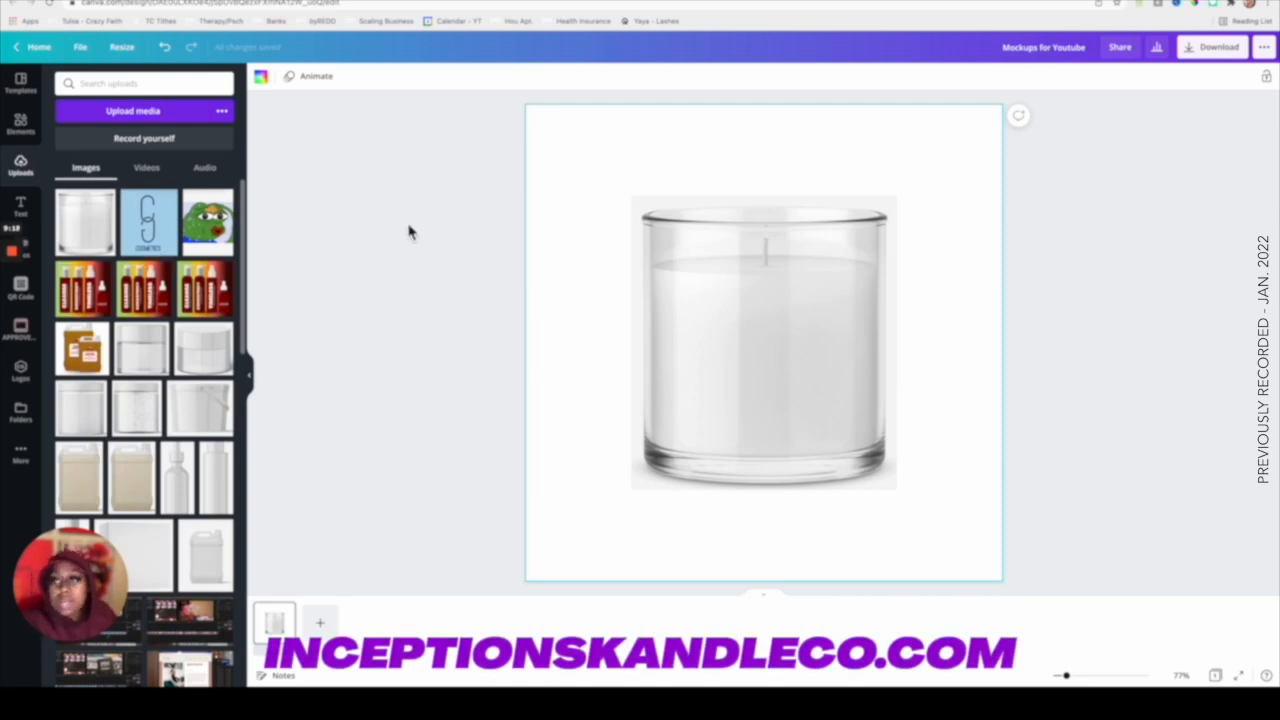
{"action": "left_click", "coordinate": [264, 80]}
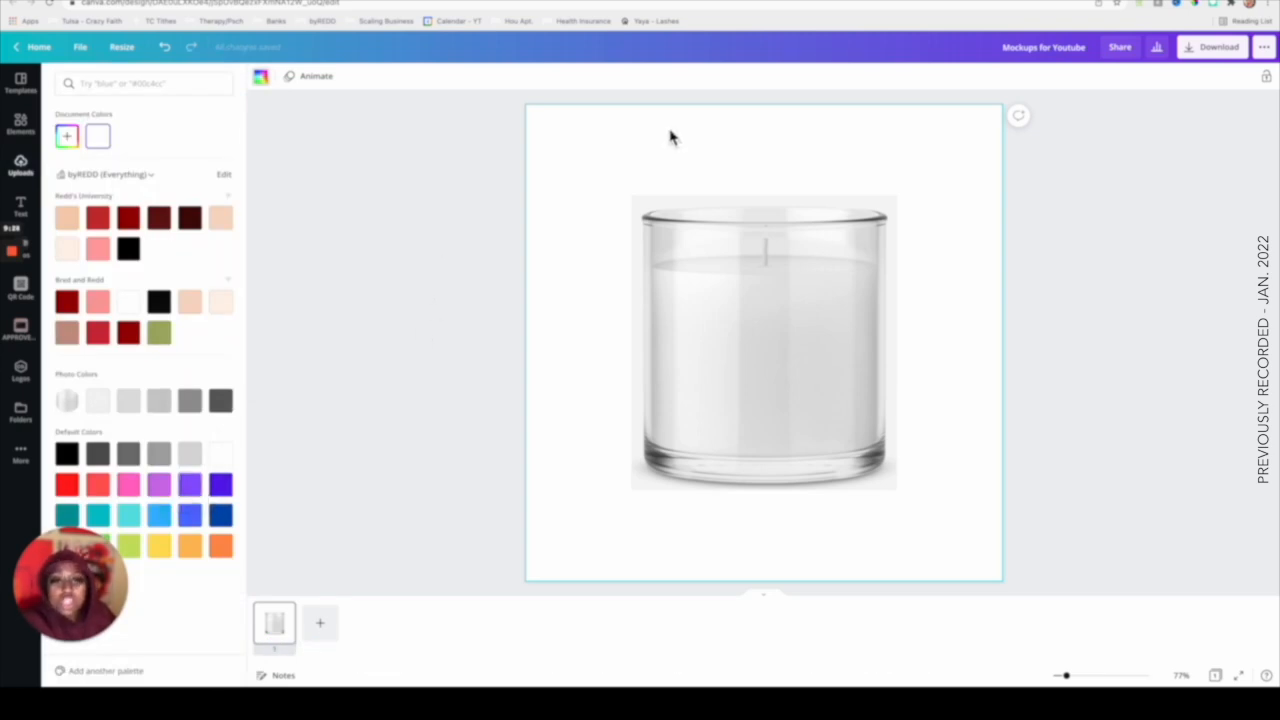
{"action": "left_click", "coordinate": [730, 300]}
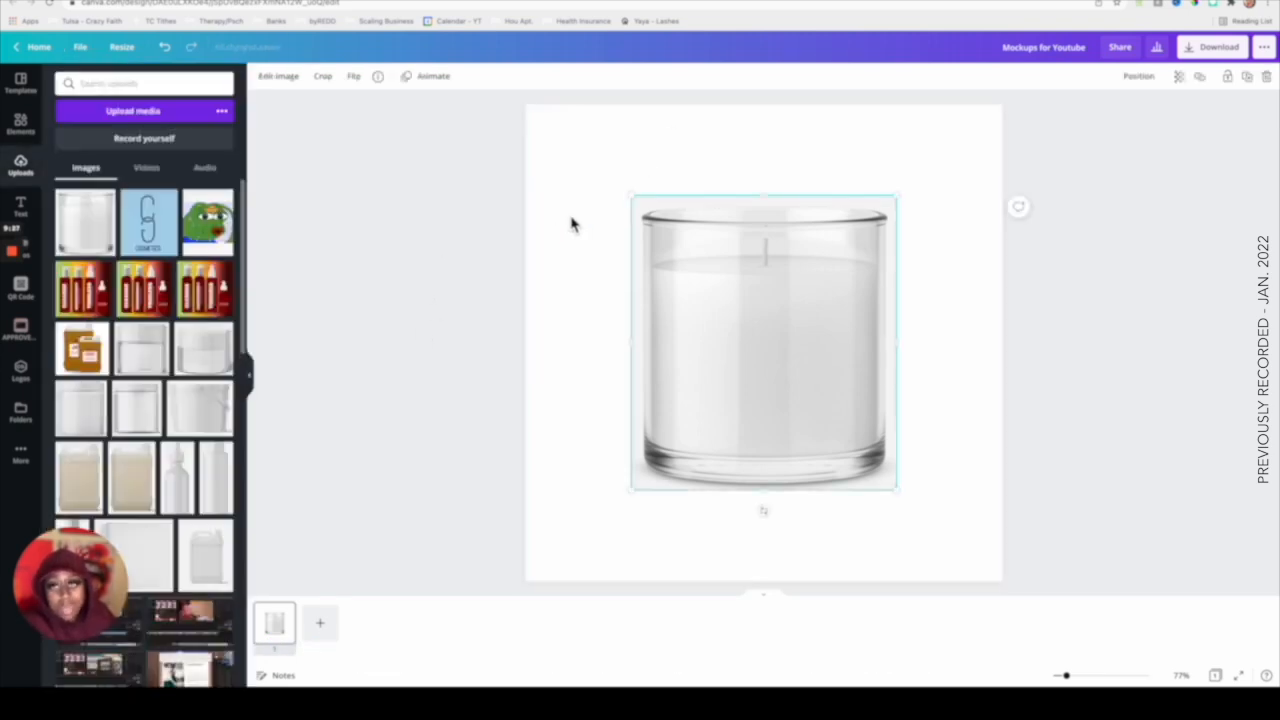
{"action": "left_click_drag", "start_coordinate": [723, 280], "coordinate": [652, 211]}
{"action": "left_click_drag", "start_coordinate": [822, 425], "coordinate": [957, 500]}
{"action": "left_click_drag", "start_coordinate": [767, 423], "coordinate": [782, 422]}
{"action": "left_click", "coordinate": [980, 386]}
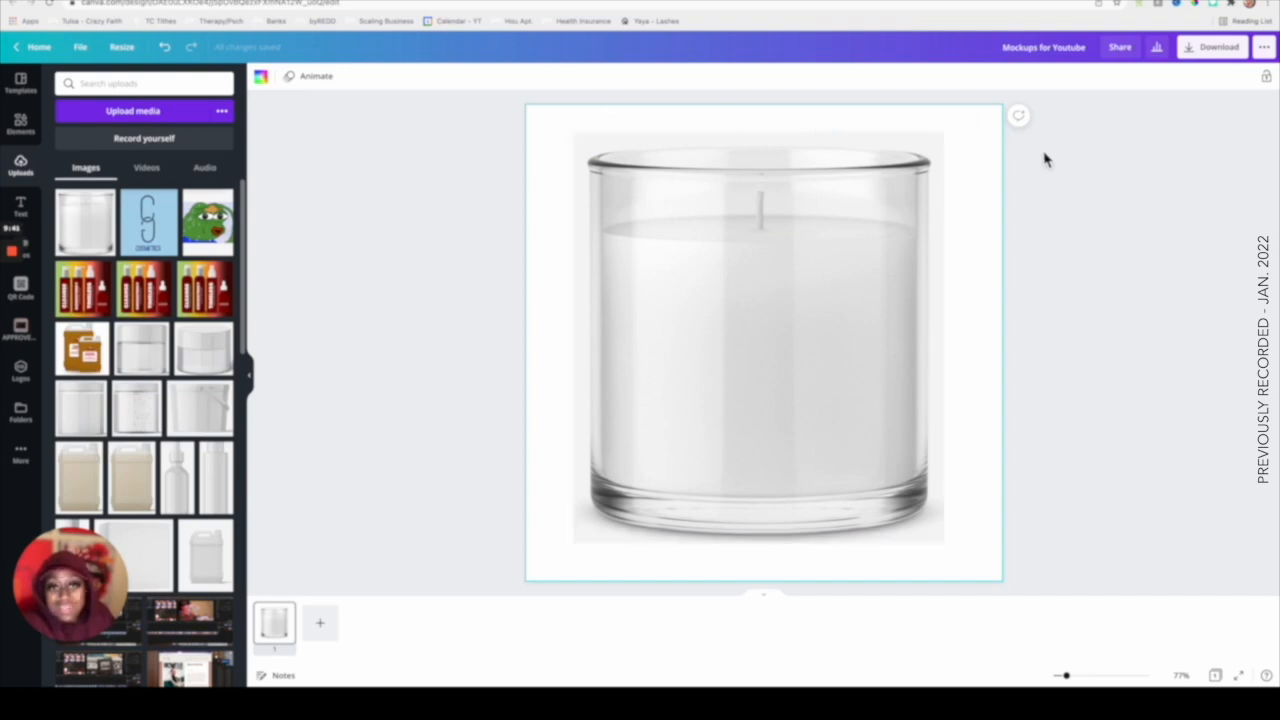
Remove the background from the candle image using the BG Remover effect.
{"action": "left_click", "coordinate": [727, 254]}
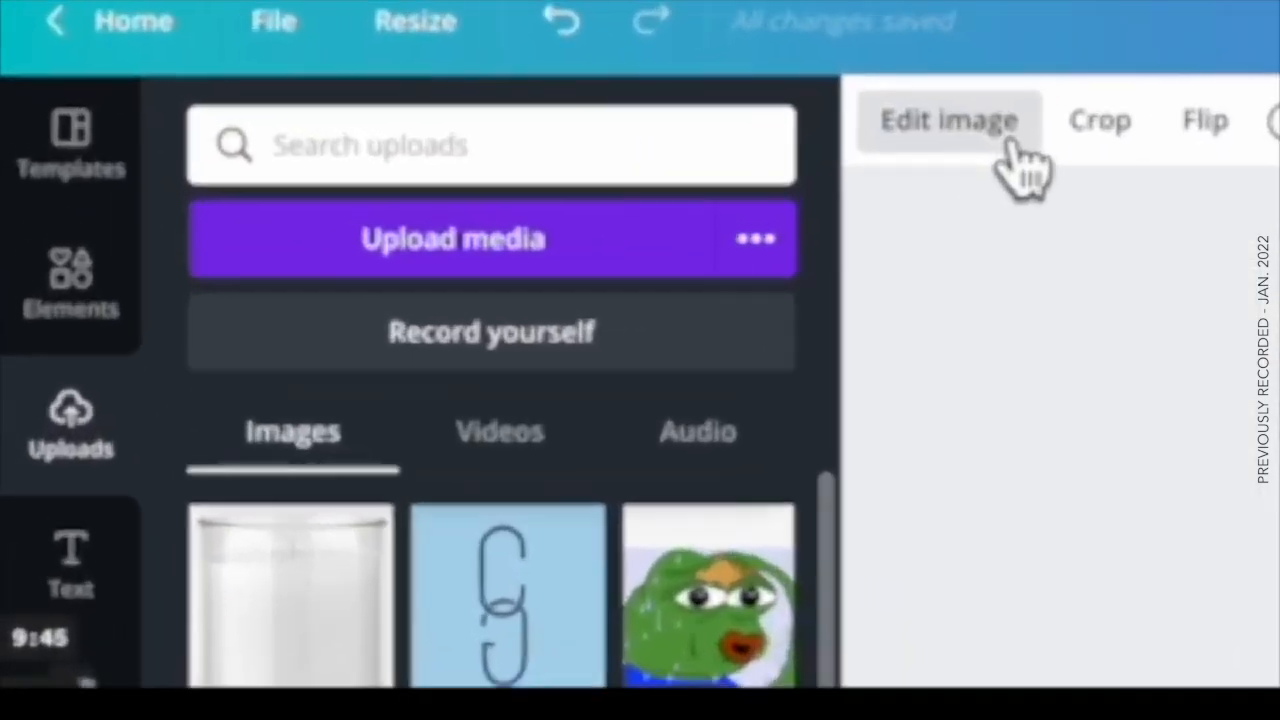
{"action": "left_click", "coordinate": [1012, 142]}
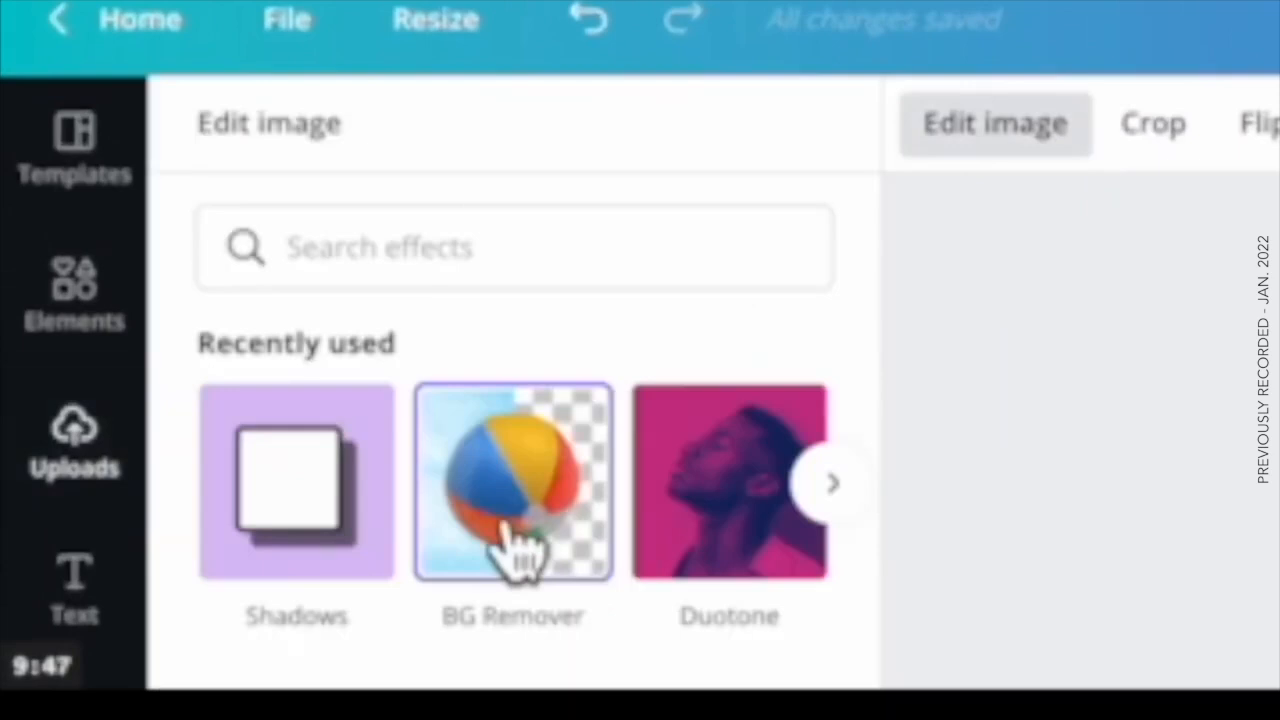
{"action": "left_click", "coordinate": [520, 543]}
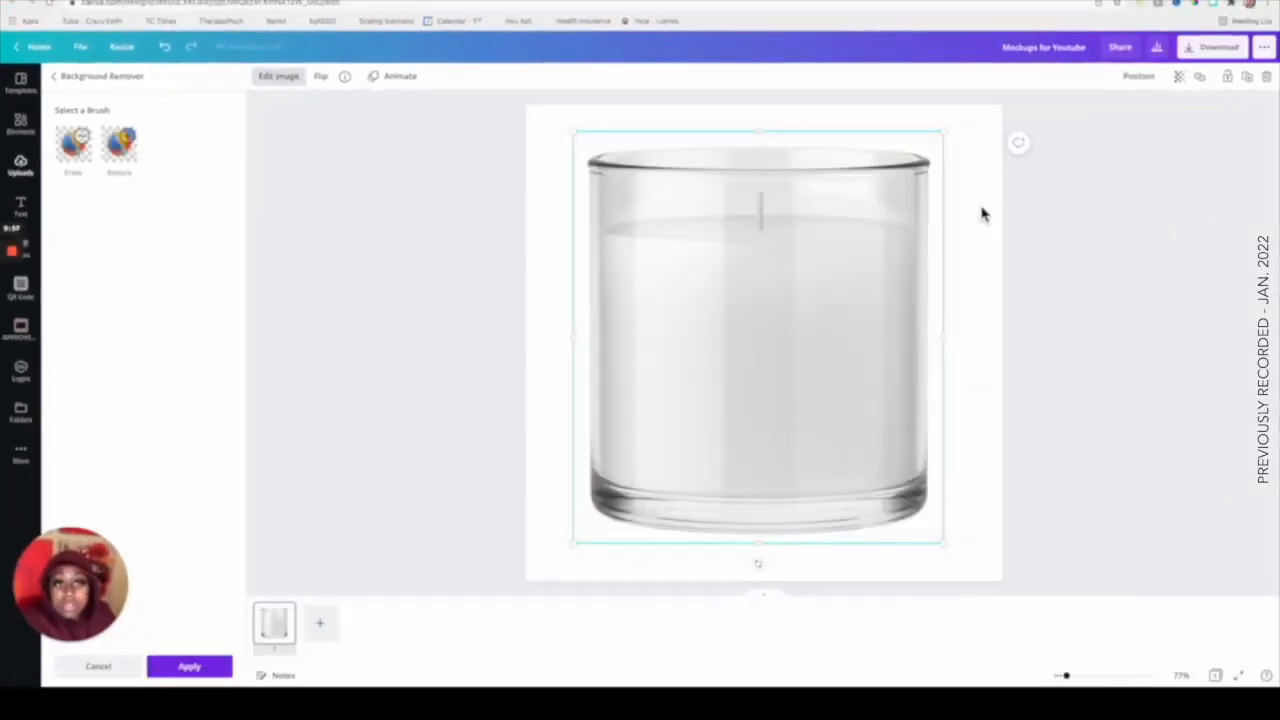
{"action": "left_click", "coordinate": [982, 214]}
{"action": "left_click", "coordinate": [983, 211]}
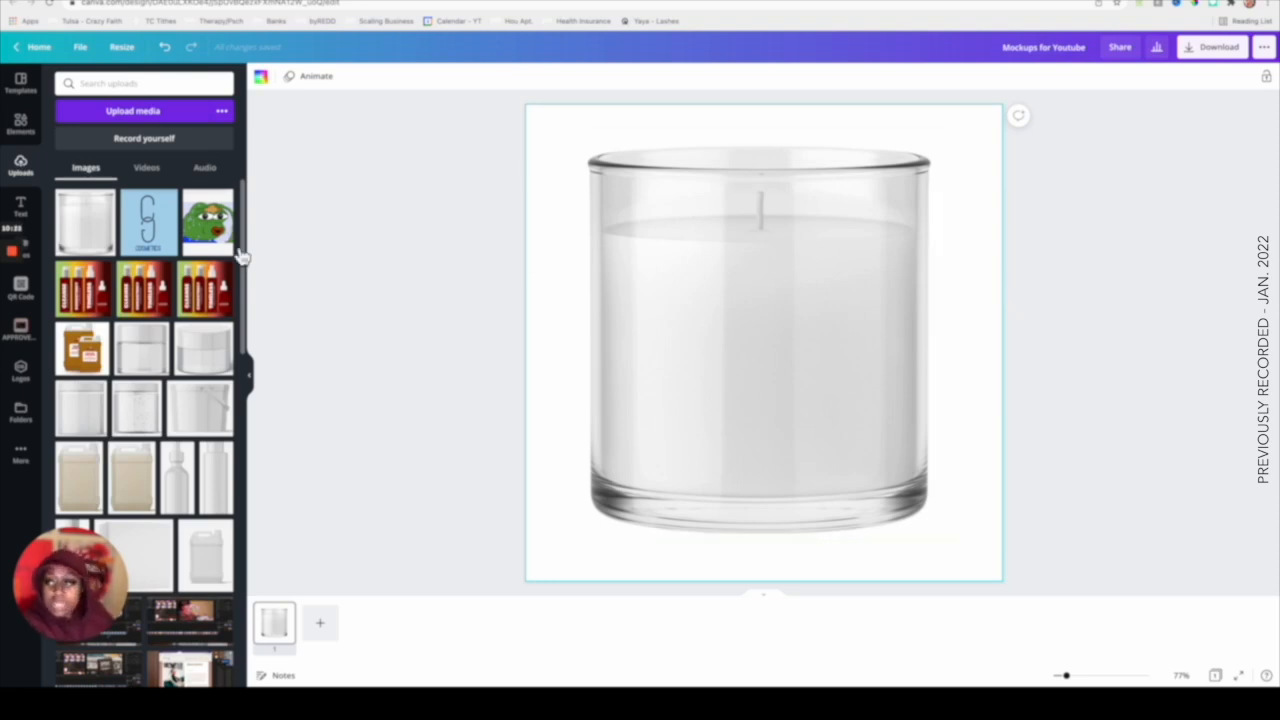
Add a circle shape and resize and position it as a label on the front of the candle.
{"action": "left_click", "coordinate": [24, 128]}
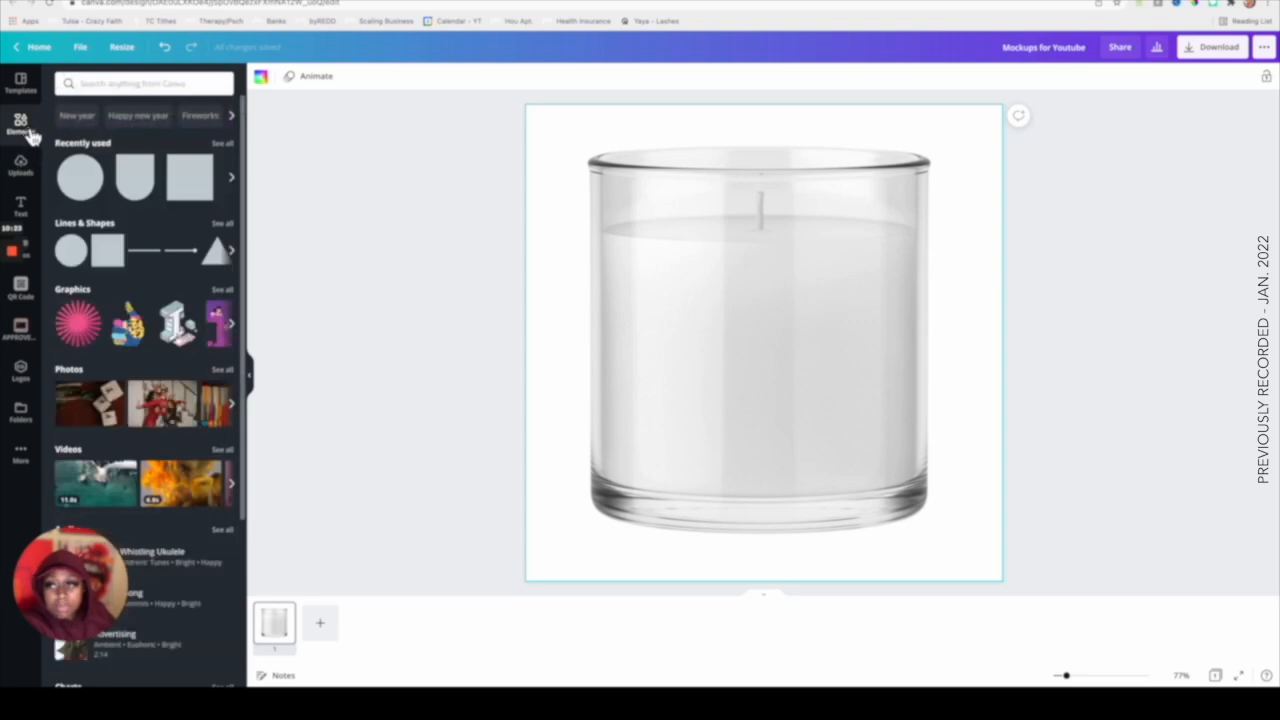
{"action": "left_click", "coordinate": [83, 185]}
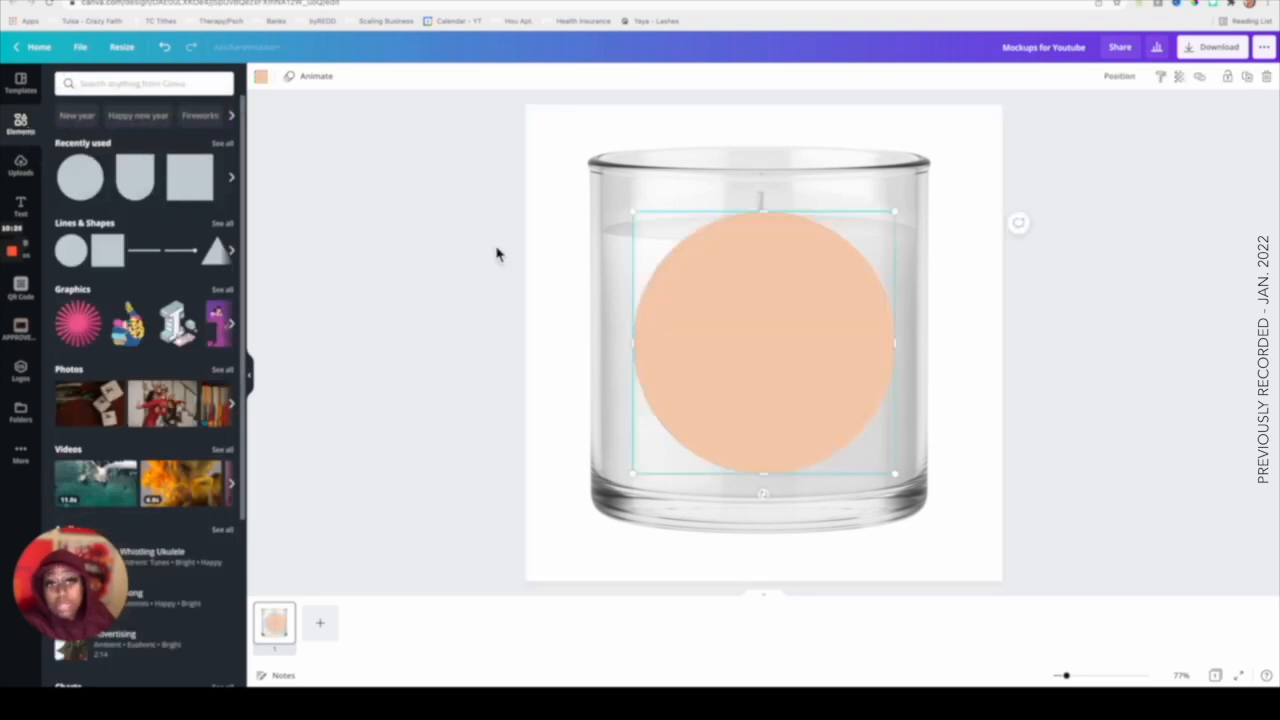
{"action": "left_click_drag", "start_coordinate": [900, 214], "coordinate": [842, 287]}
{"action": "left_click_drag", "start_coordinate": [728, 374], "coordinate": [757, 368]}
{"action": "left_click", "coordinate": [986, 320]}
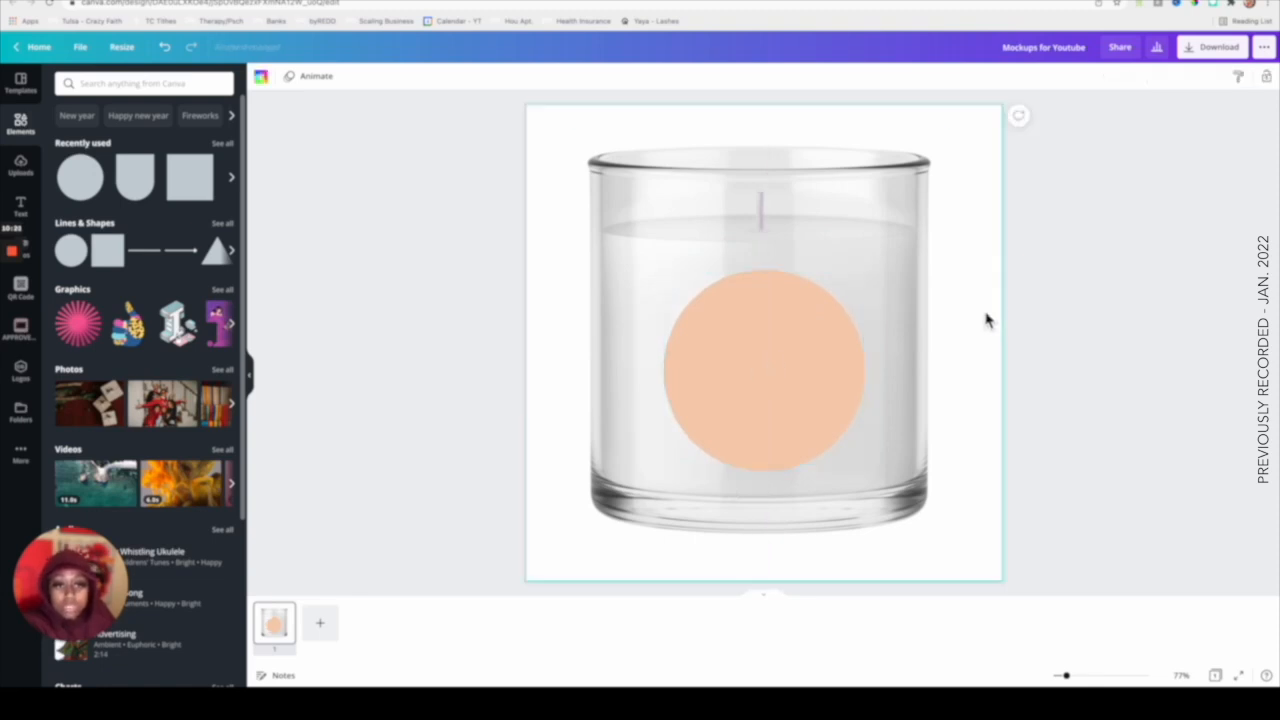
{"action": "left_click_drag", "start_coordinate": [790, 368], "coordinate": [786, 364]}
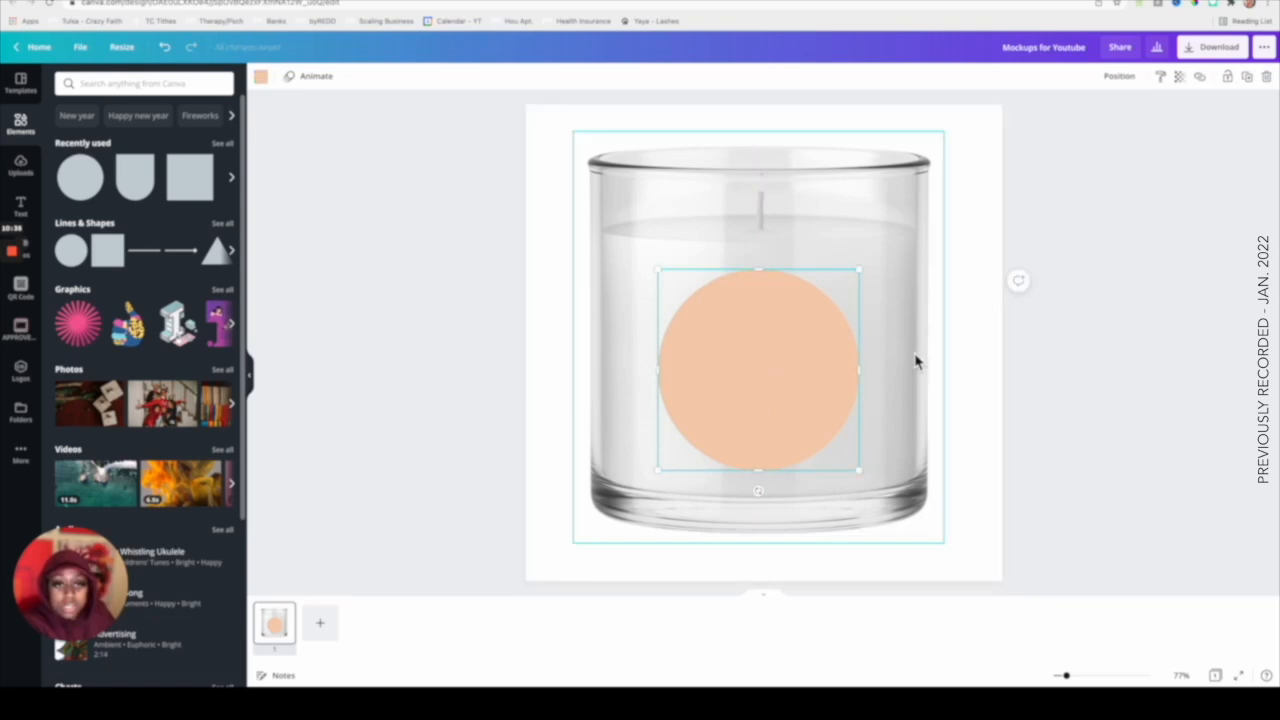
{"action": "left_click", "coordinate": [986, 360]}
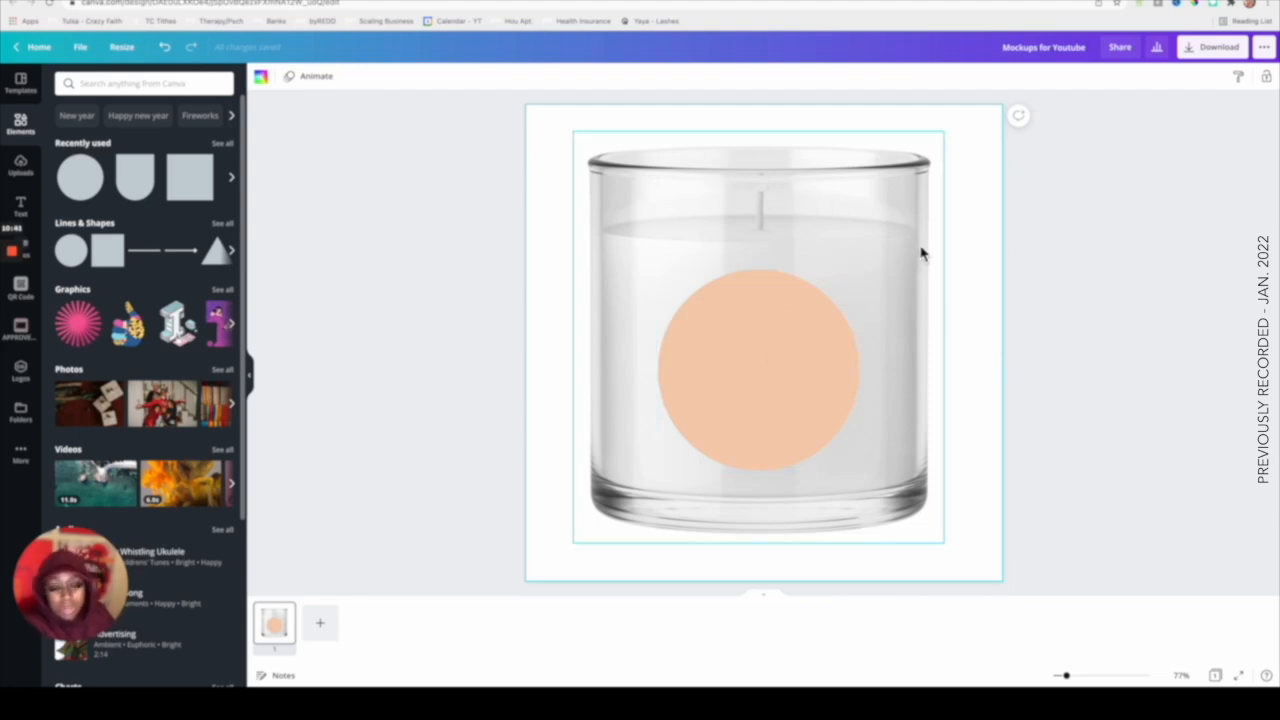
Recolour the circle label purple.
{"action": "left_click", "coordinate": [1014, 410]}
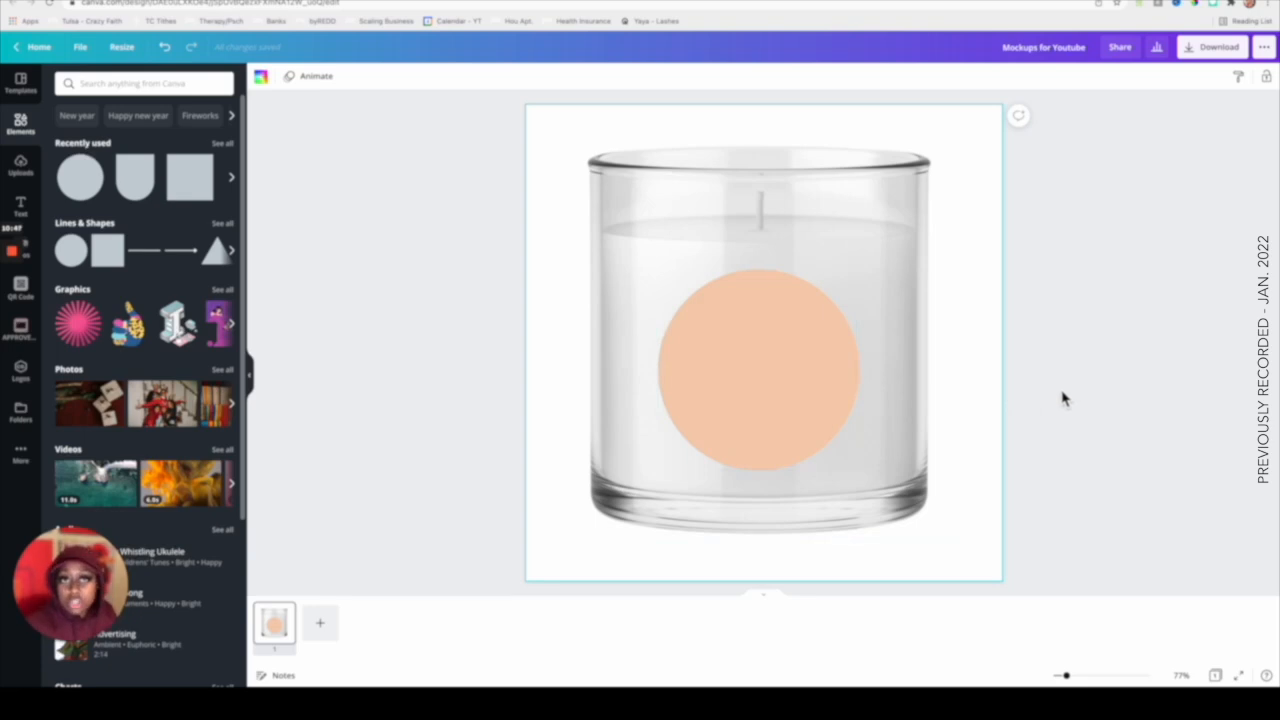
{"action": "left_click", "coordinate": [787, 407]}
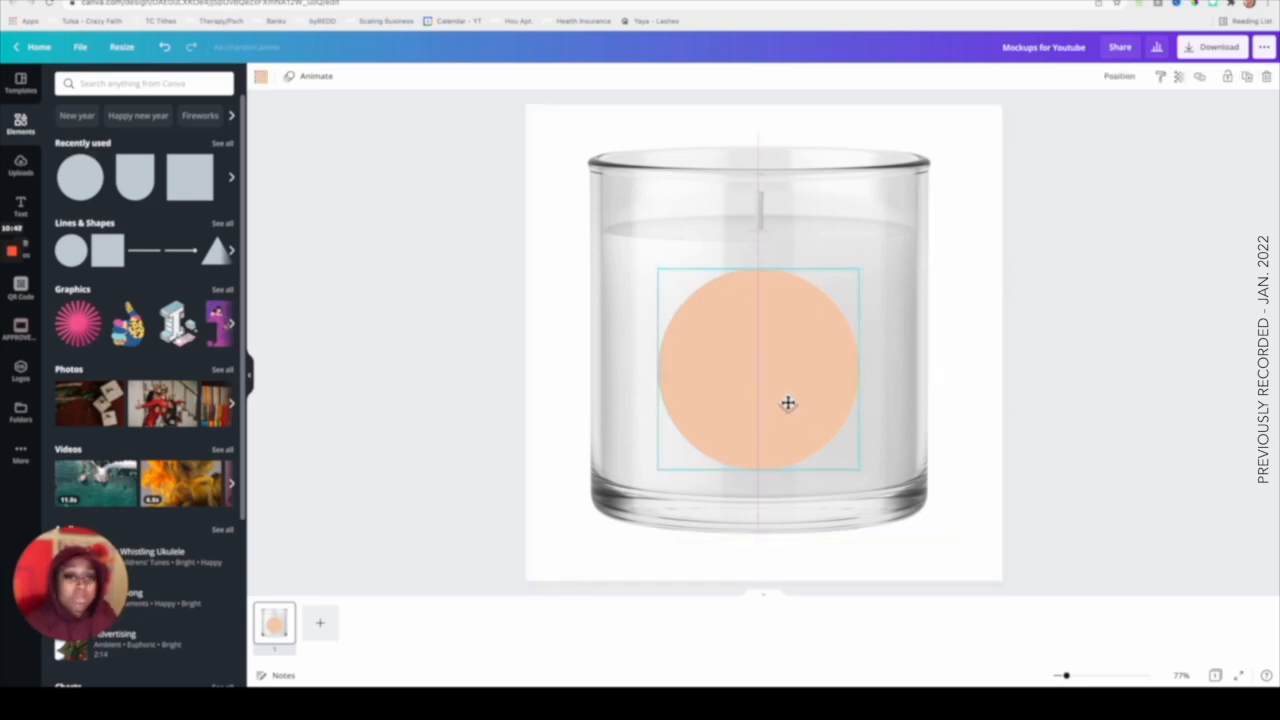
{"action": "left_click", "coordinate": [965, 390]}
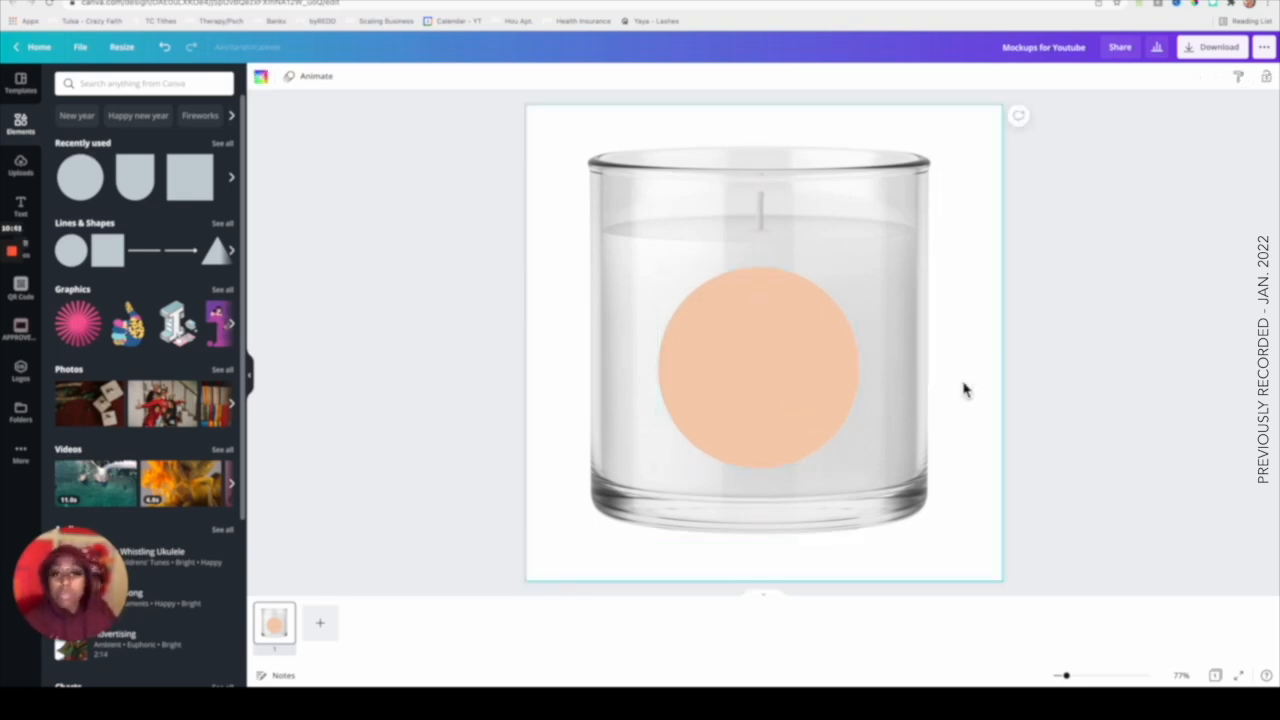
{"action": "left_click", "coordinate": [771, 378]}
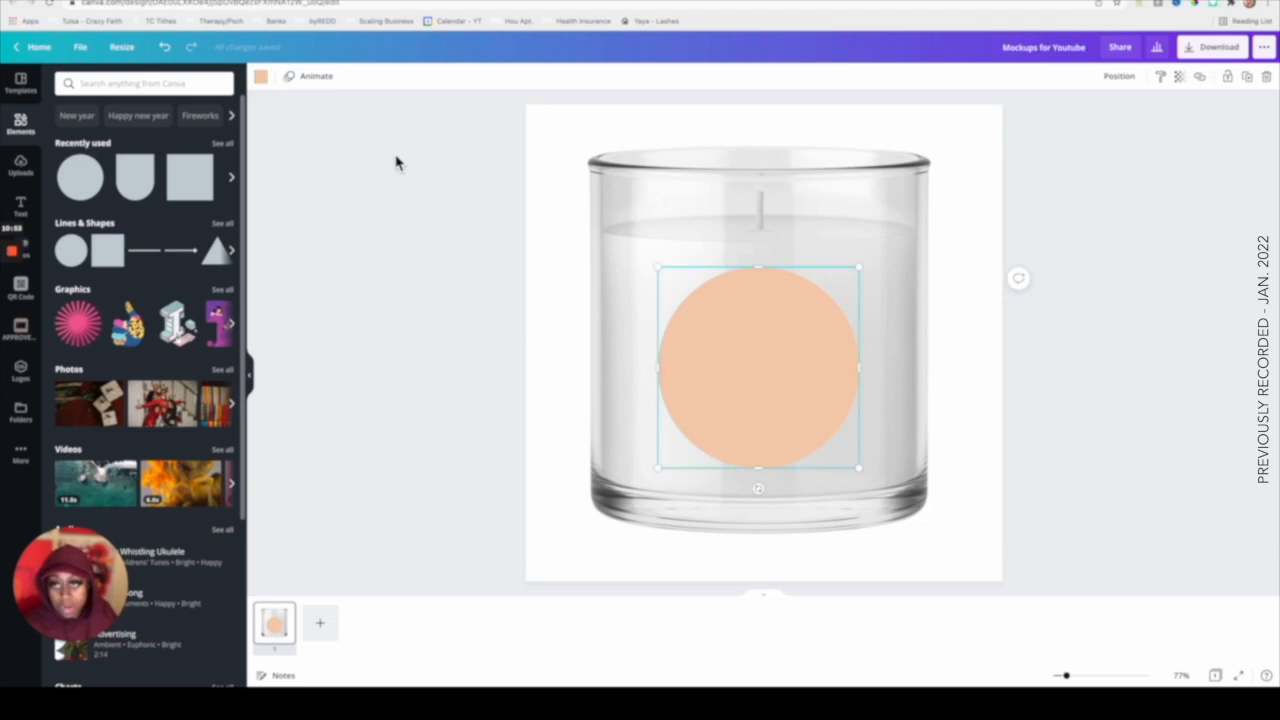
{"action": "left_click", "coordinate": [264, 79]}
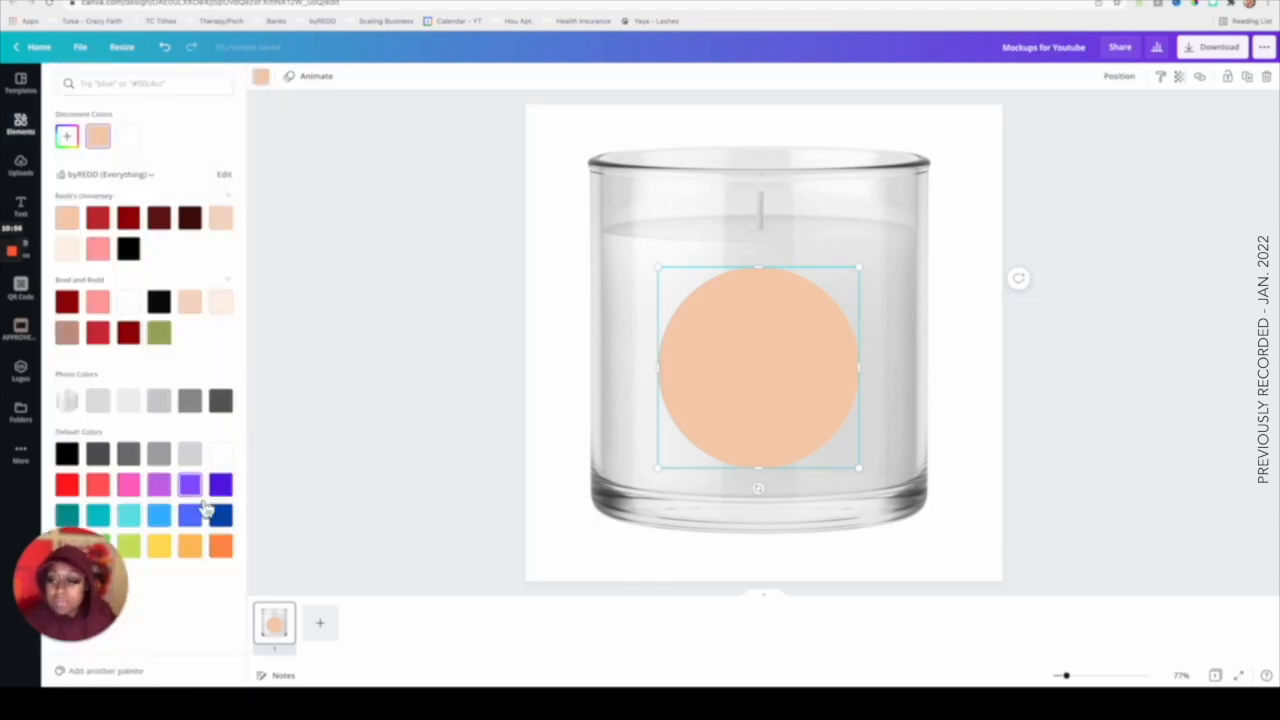
{"action": "left_click", "coordinate": [197, 493]}
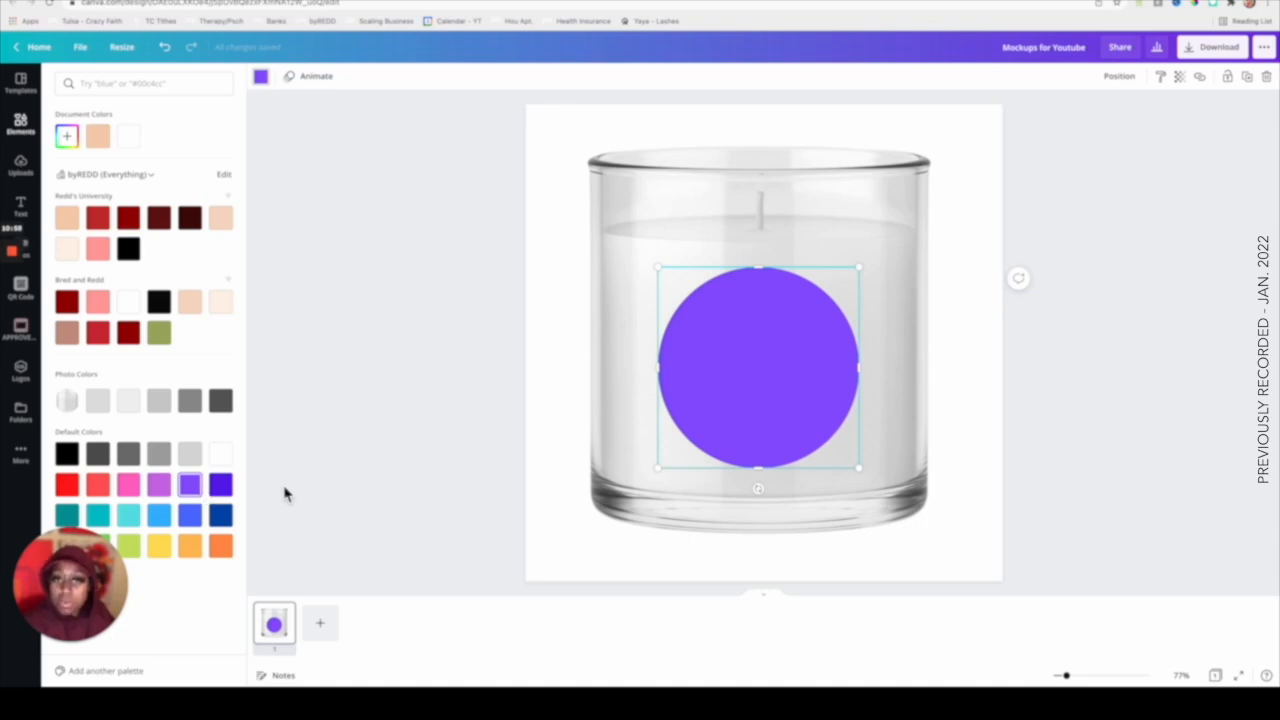
{"action": "left_click", "coordinate": [986, 345]}
{"action": "left_click", "coordinate": [975, 345]}
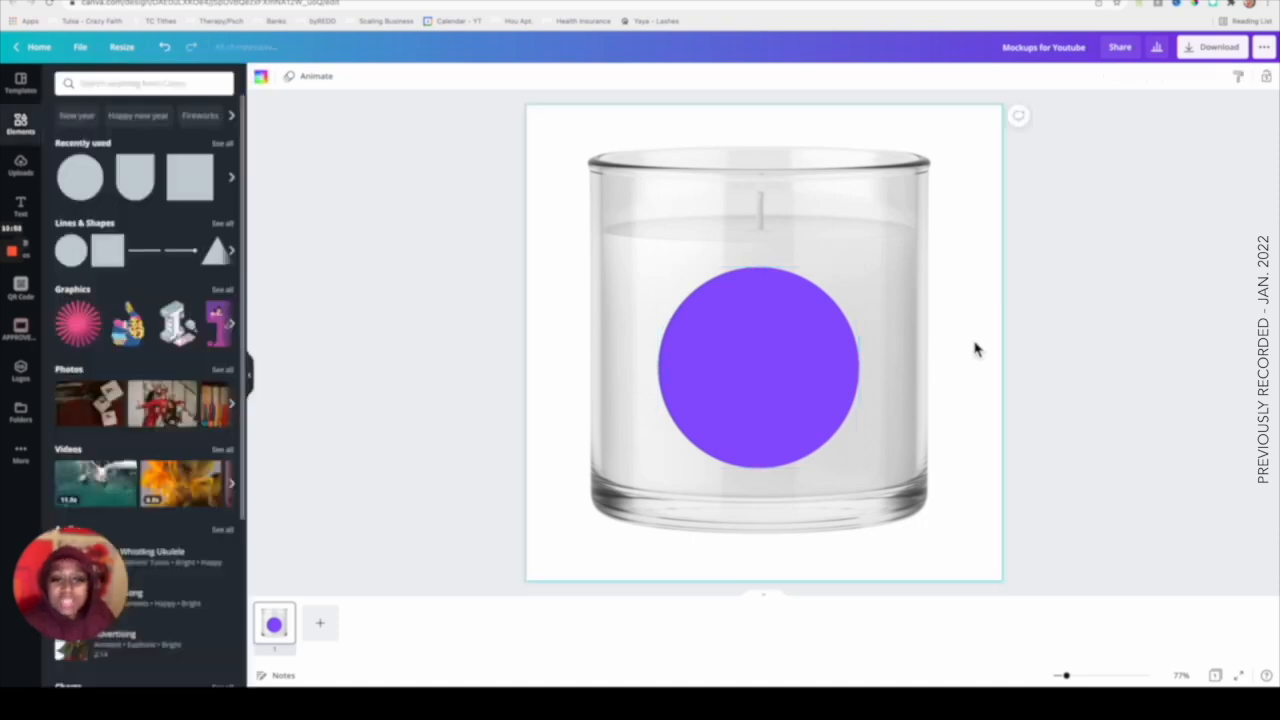
Recolour the circle label white.
{"action": "left_click", "coordinate": [663, 275]}
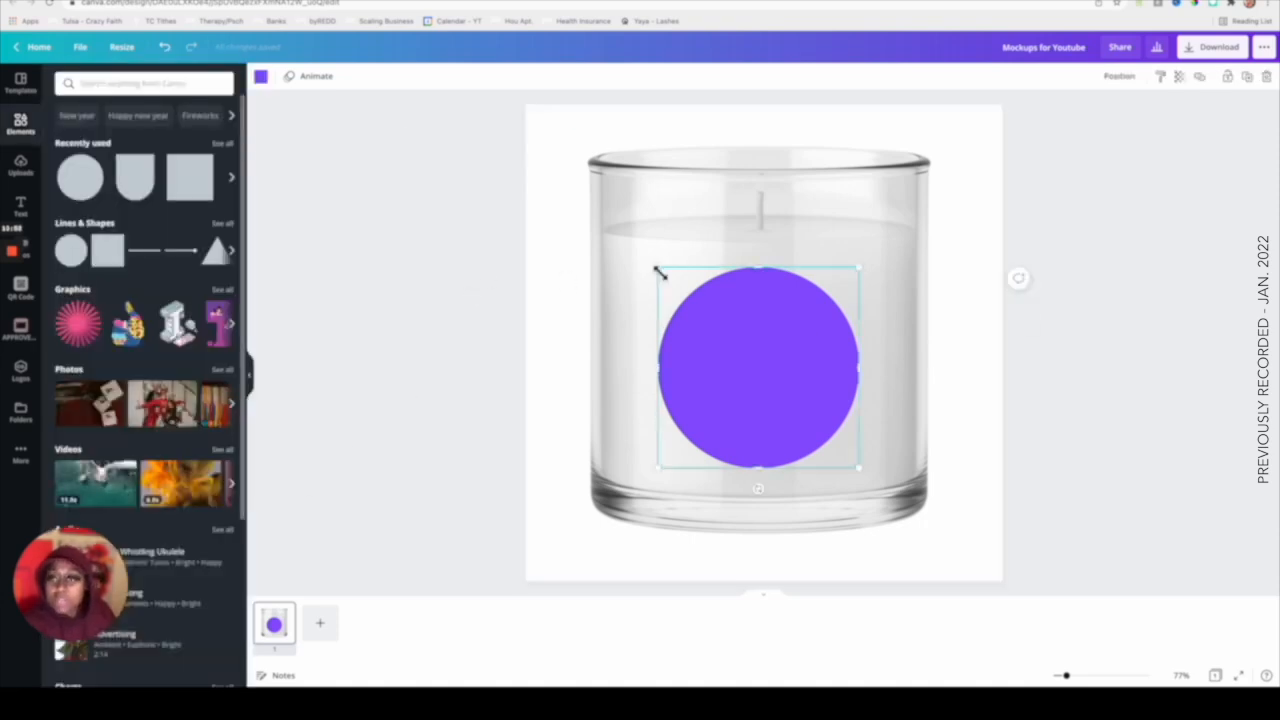
{"action": "left_click", "coordinate": [261, 77]}
{"action": "left_click", "coordinate": [221, 455]}
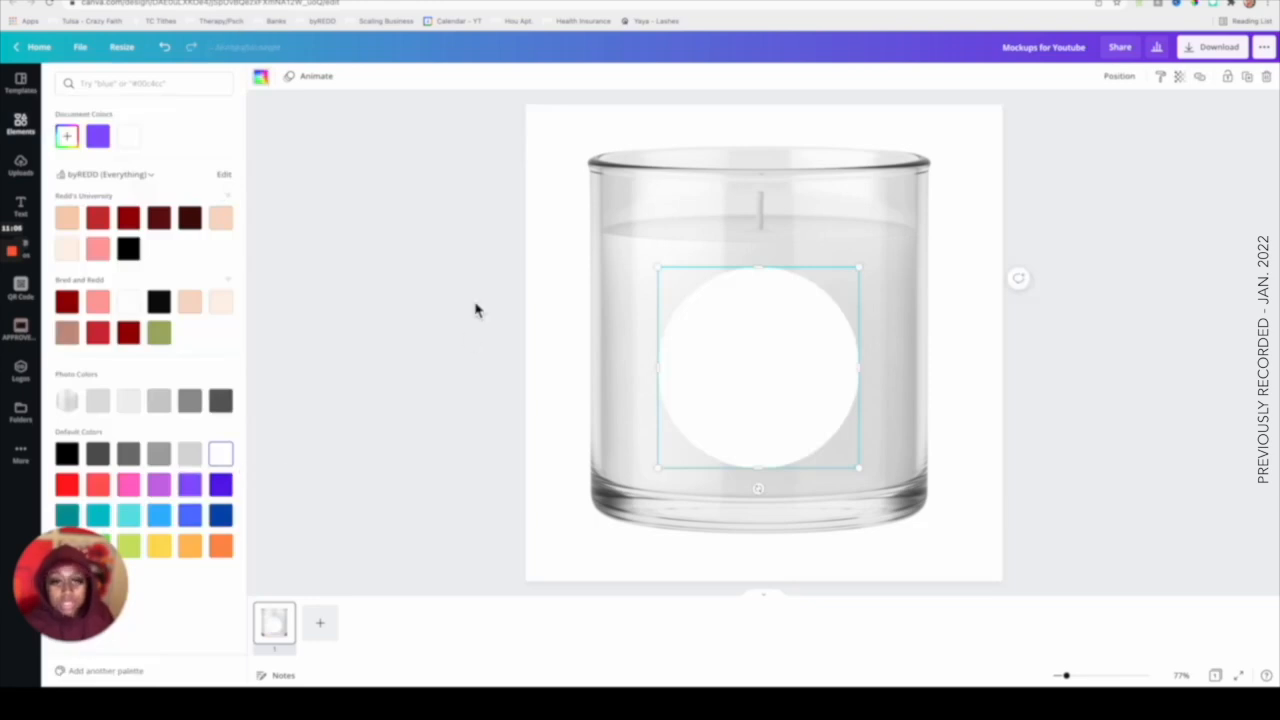
{"action": "left_click", "coordinate": [495, 236]}
{"action": "left_click", "coordinate": [546, 239]}
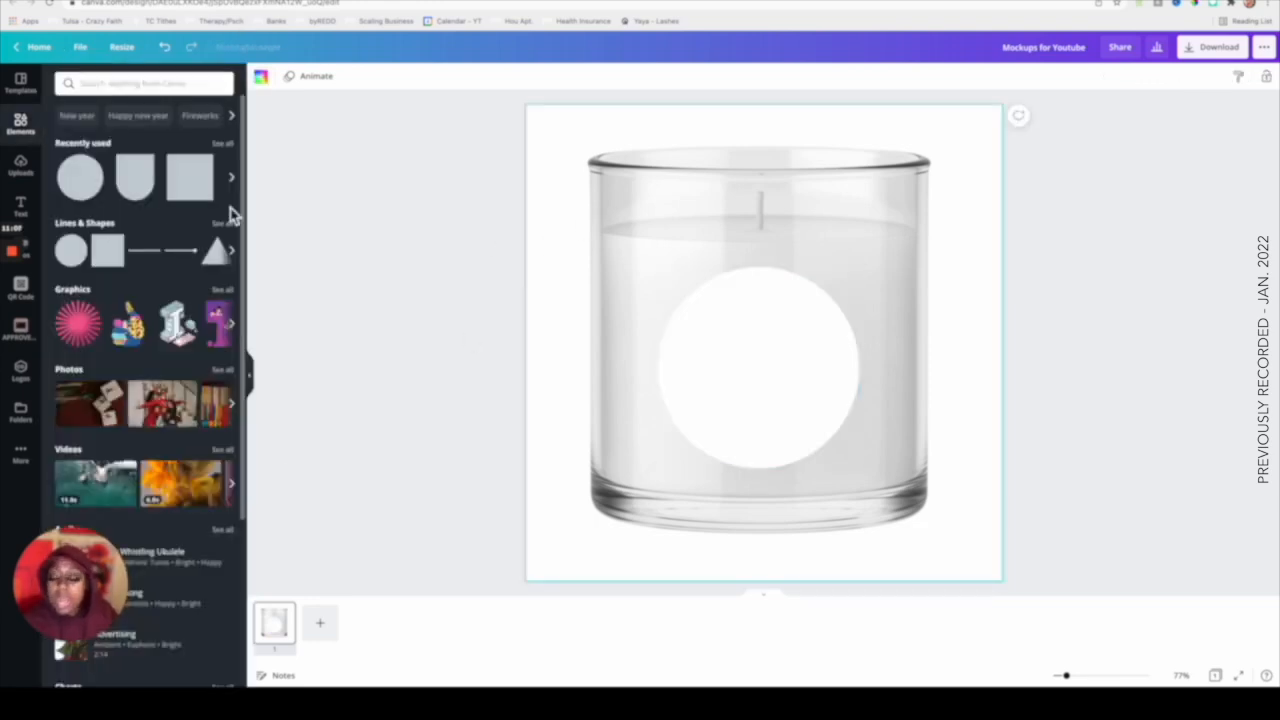
Add a heading reading Candle Mockup and break it onto two lines.
{"action": "left_click", "coordinate": [36, 210]}
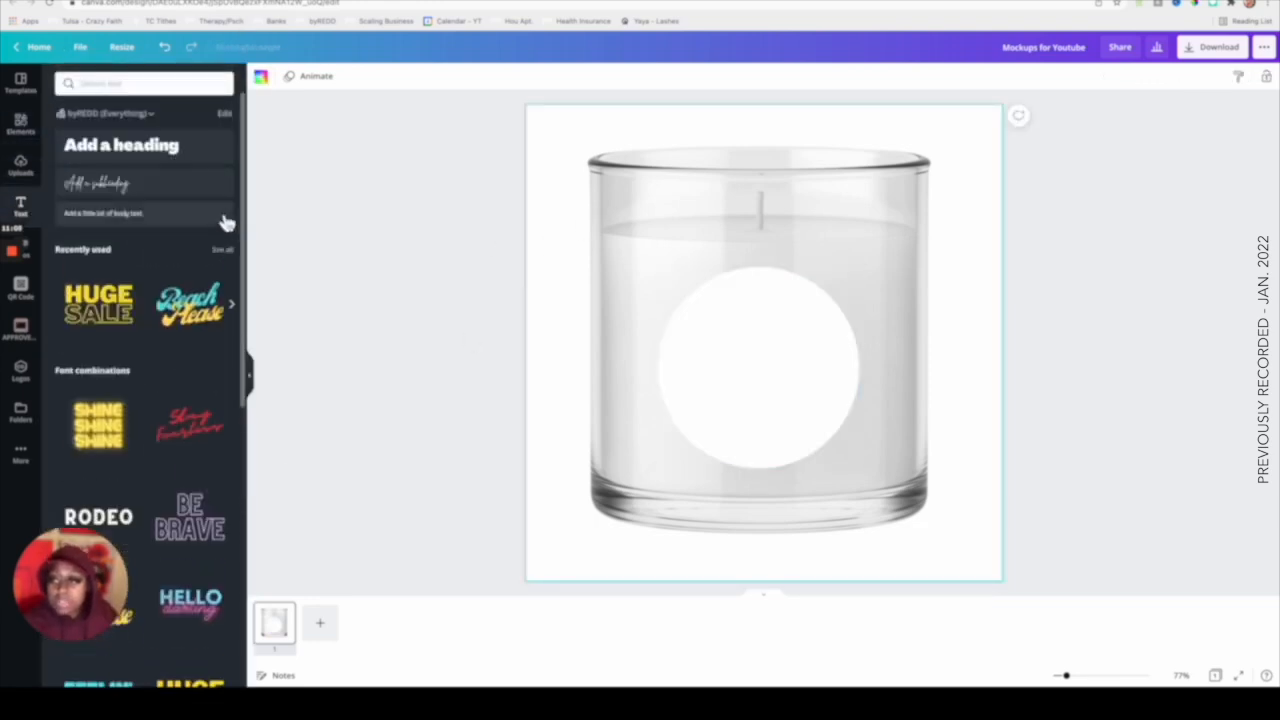
{"action": "left_click", "coordinate": [130, 157]}
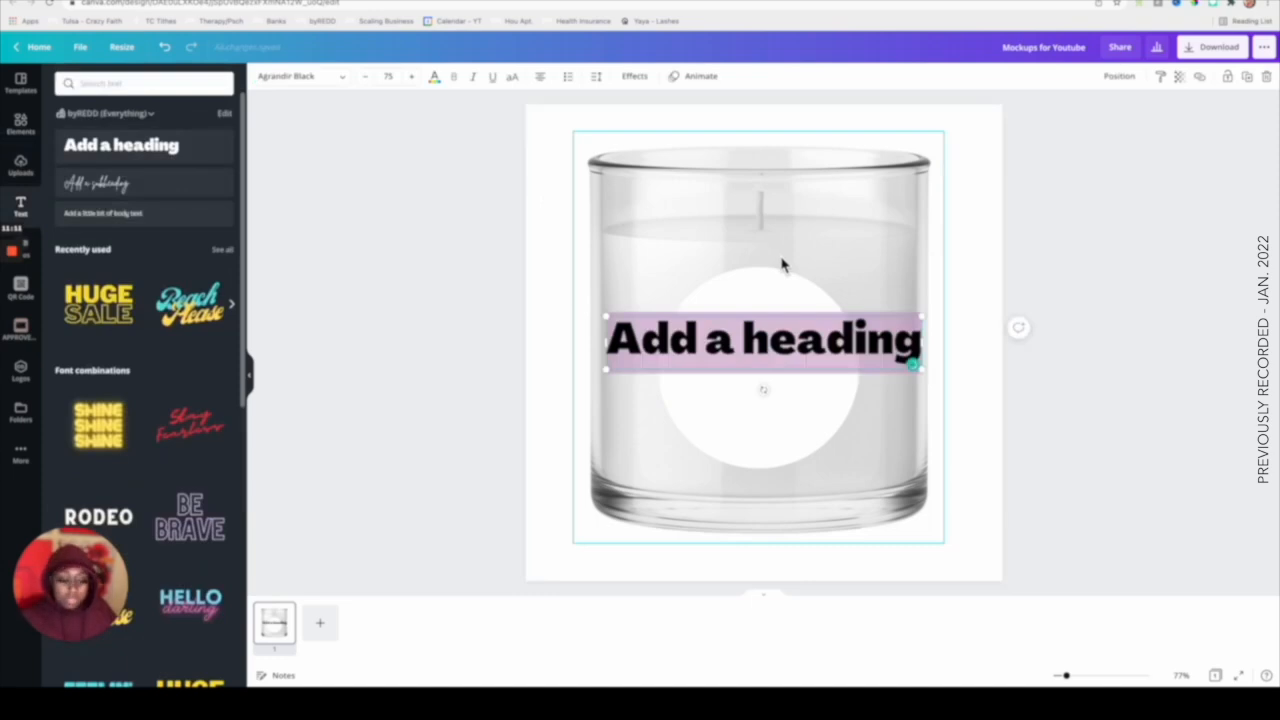
{"action": "type", "text": "Candle Mockup"}
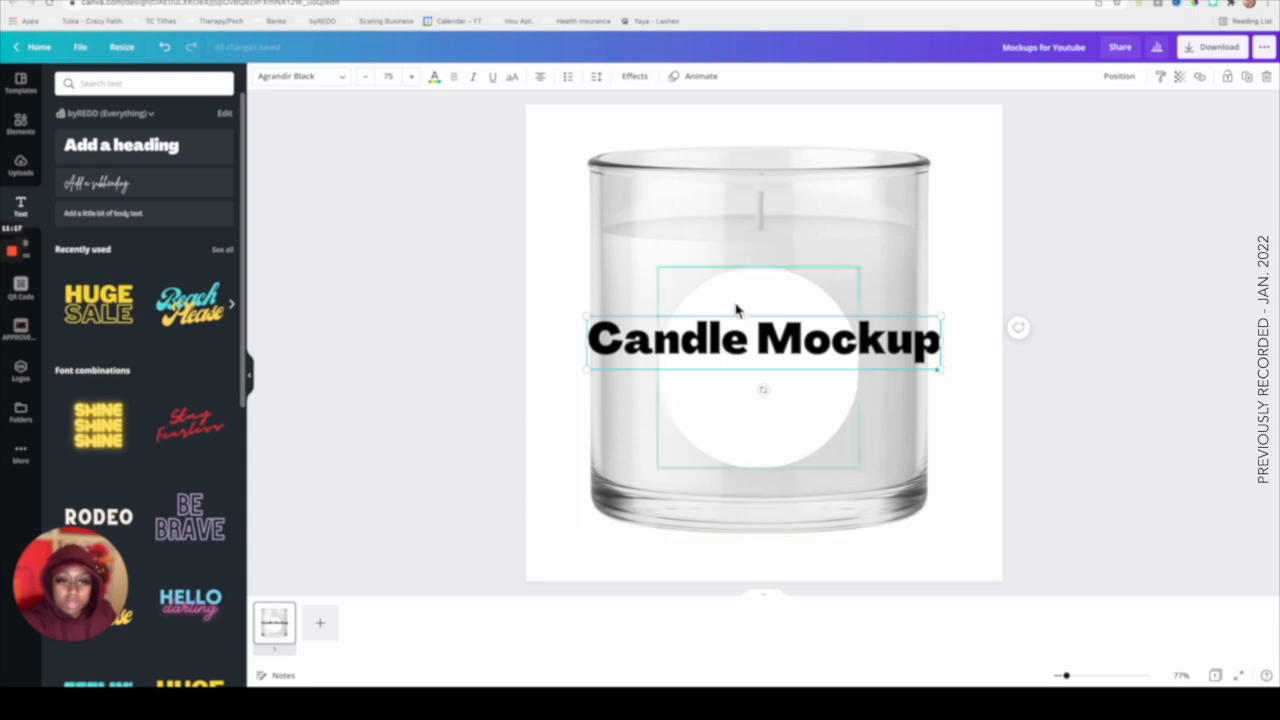
{"action": "left_click", "coordinate": [762, 343]}
{"action": "key", "text": "Return"}
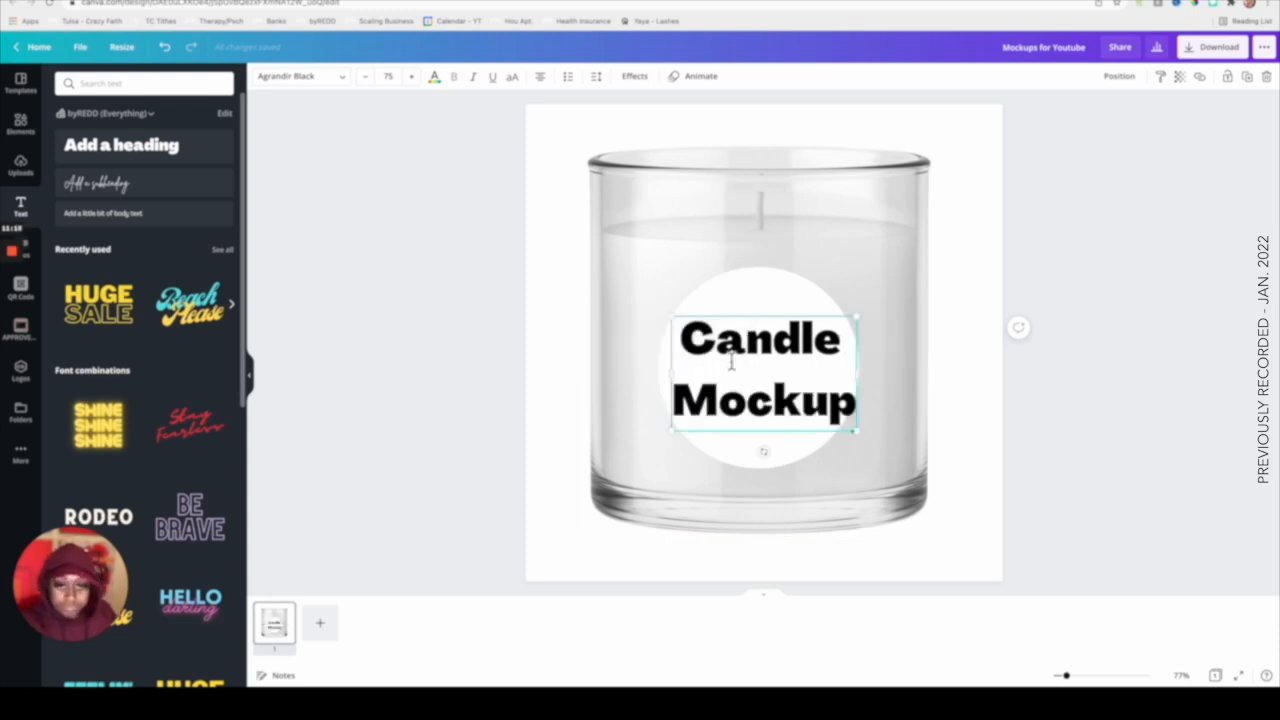
Tighten the heading's line spacing, then shrink it and centre it within the white circle.
{"action": "left_click_drag", "start_coordinate": [682, 337], "coordinate": [855, 425]}
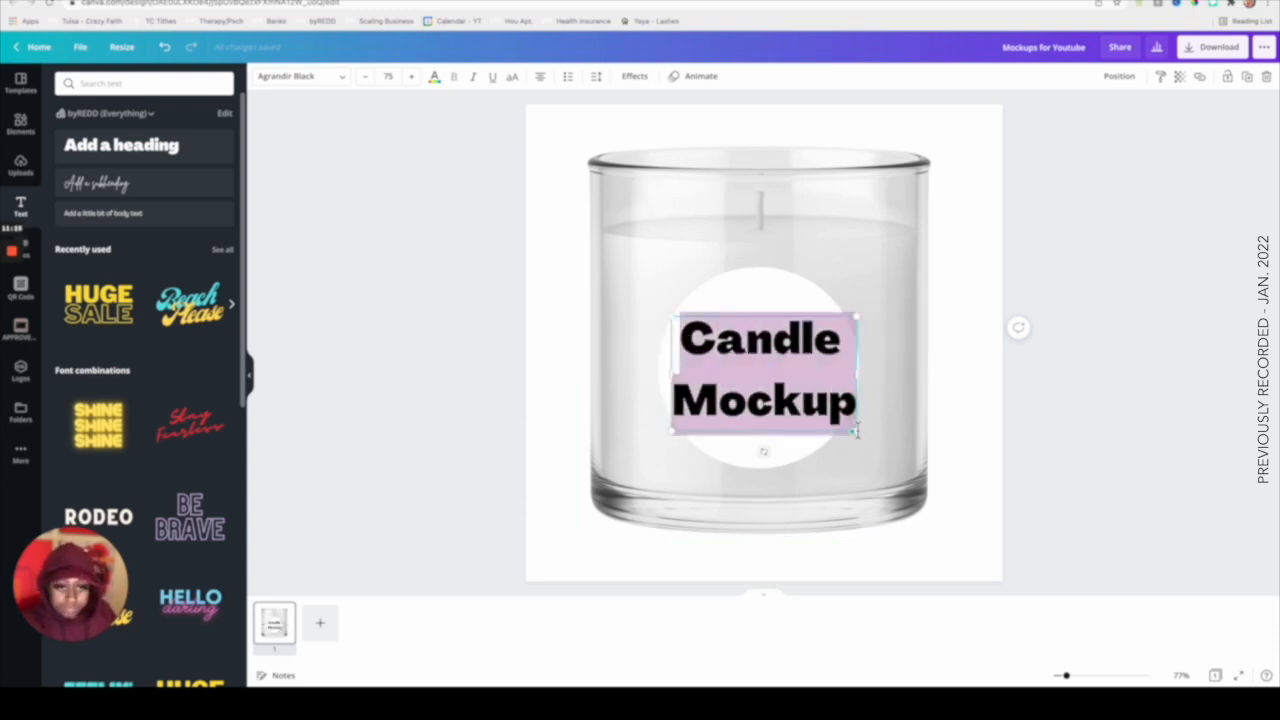
{"action": "left_click", "coordinate": [597, 77]}
{"action": "left_click", "coordinate": [761, 139]}
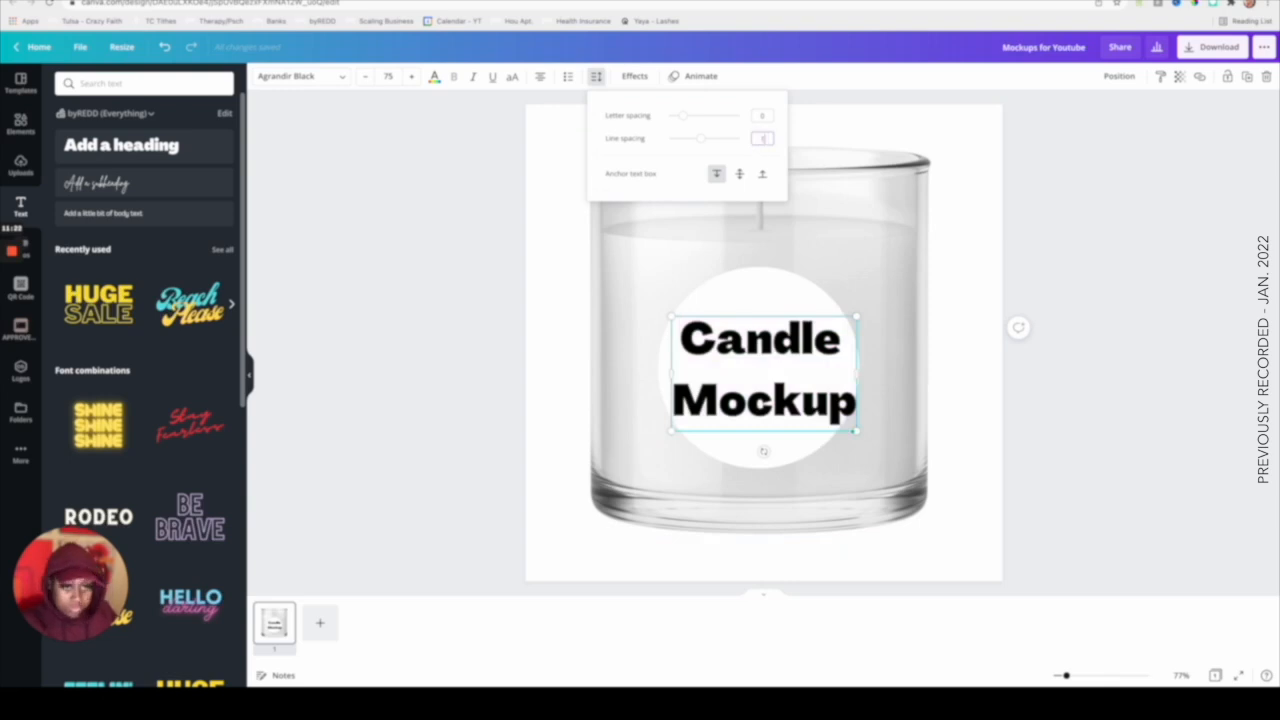
{"action": "key", "text": "Return"}
{"action": "left_click", "coordinate": [876, 325]}
{"action": "left_click", "coordinate": [828, 341]}
{"action": "left_click_drag", "start_coordinate": [857, 318], "coordinate": [822, 336]}
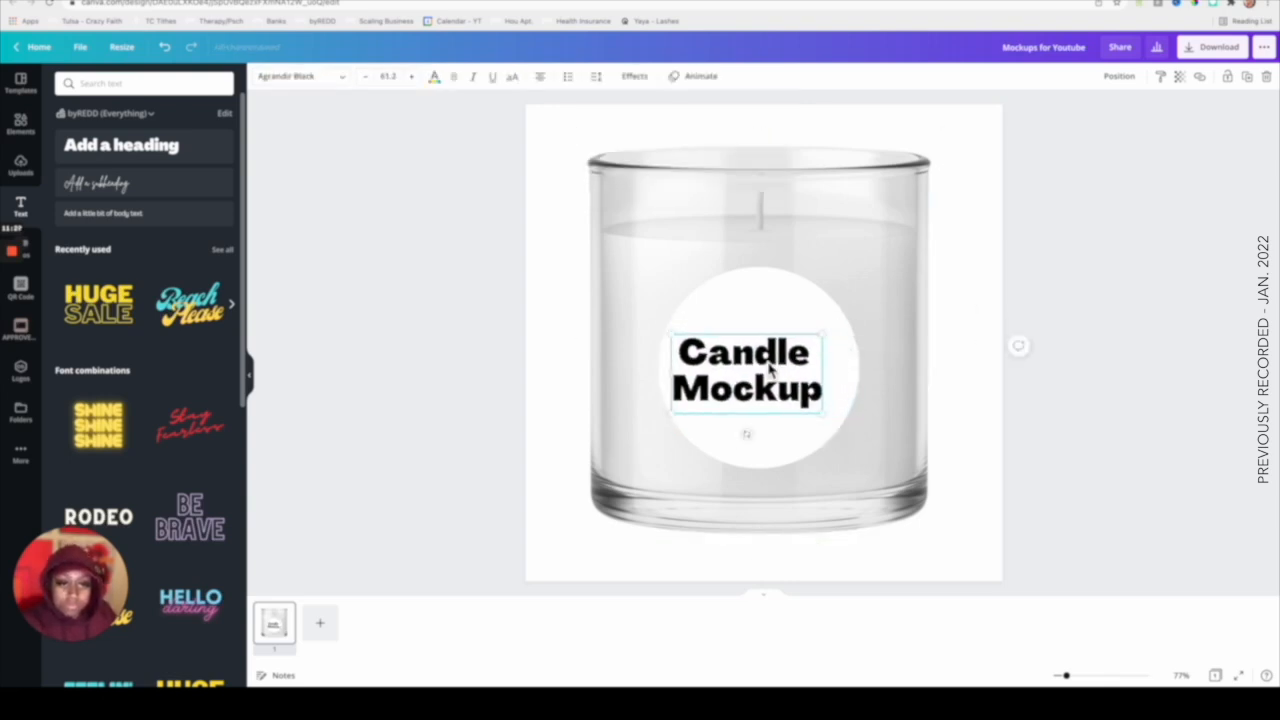
{"action": "left_click_drag", "start_coordinate": [770, 370], "coordinate": [782, 364]}
{"action": "left_click", "coordinate": [1128, 362]}
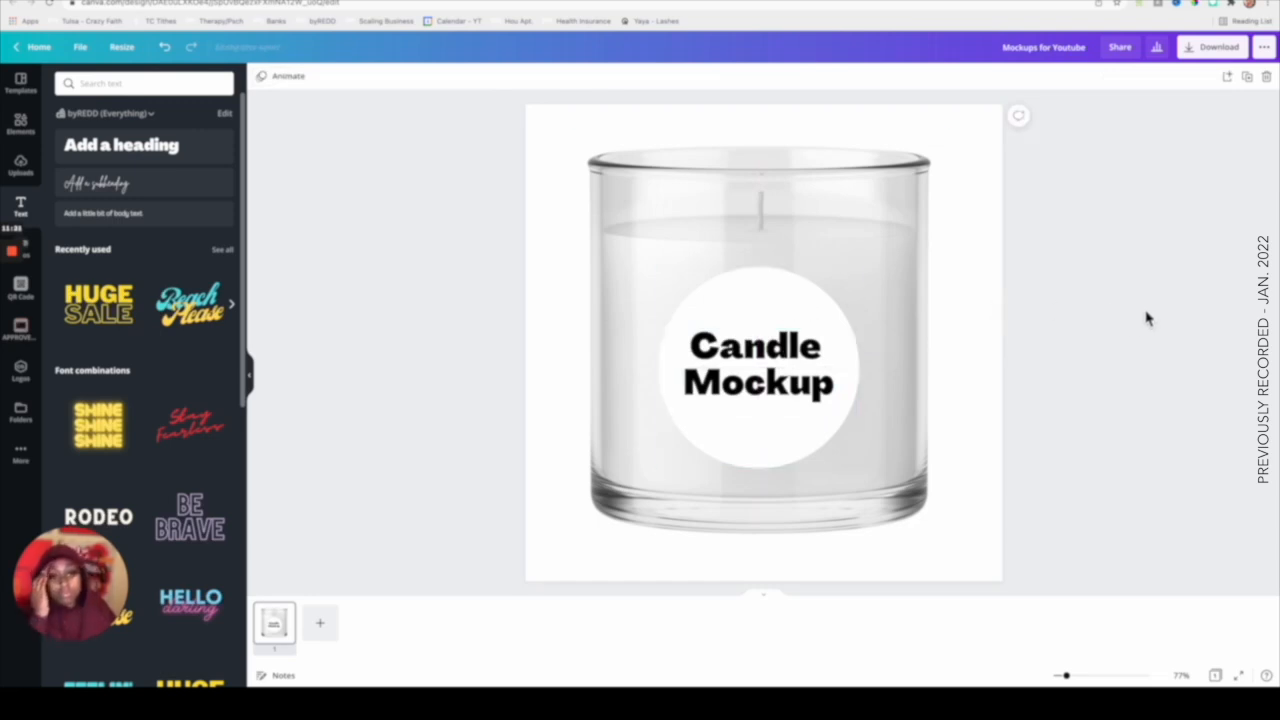
Duplicate the page to create a second copy of the candle mockup.
{"action": "left_click", "coordinate": [803, 363]}
{"action": "left_click", "coordinate": [1139, 337]}
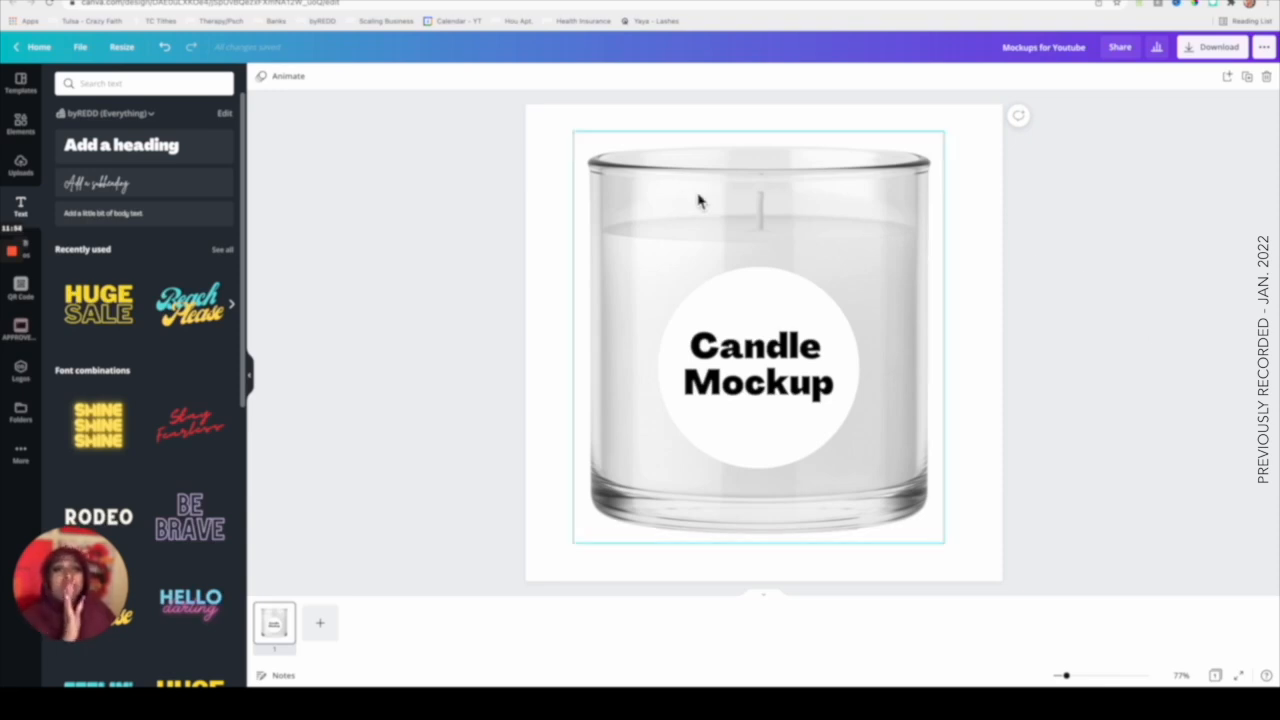
{"action": "left_click", "coordinate": [826, 213]}
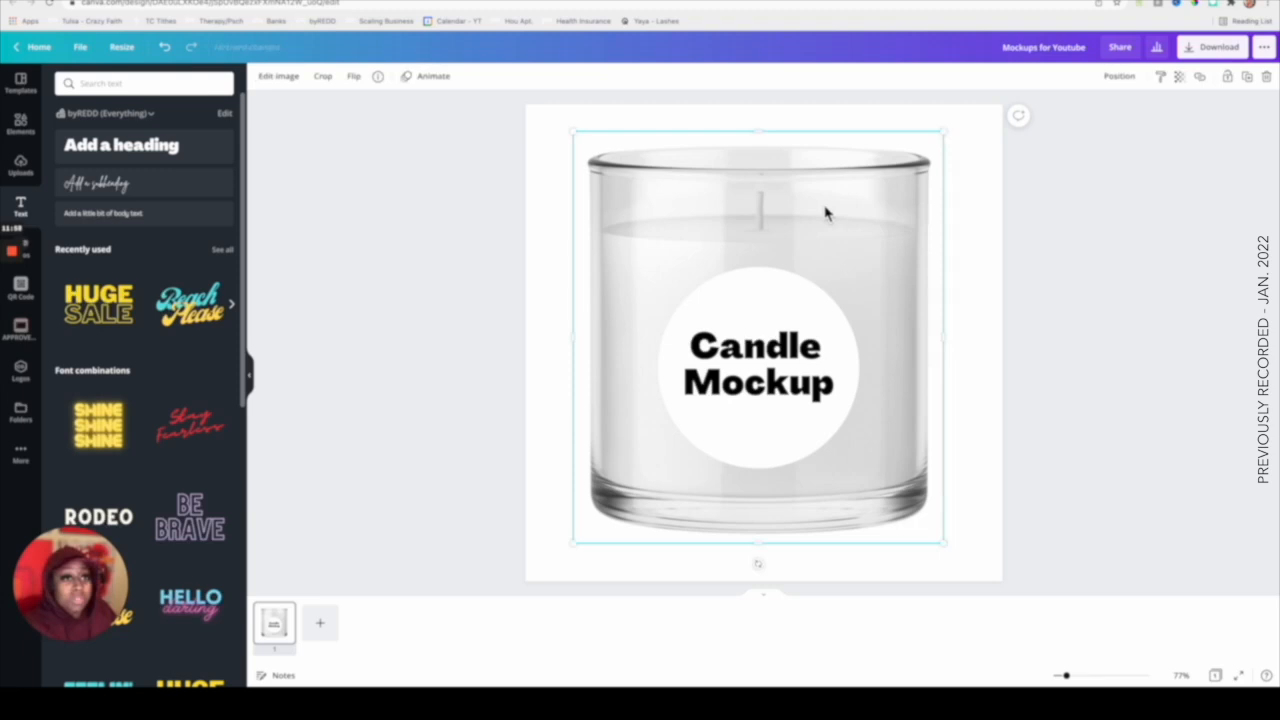
{"action": "left_click", "coordinate": [980, 220]}
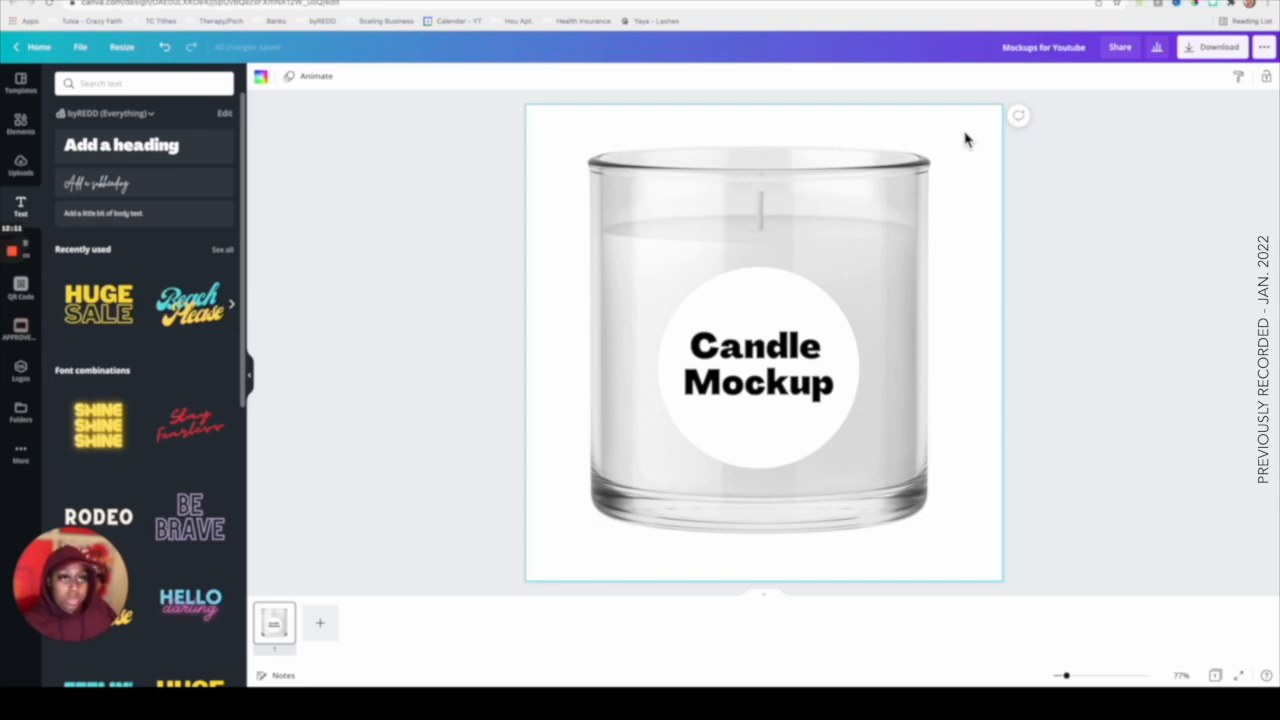
{"action": "left_click", "coordinate": [857, 533]}
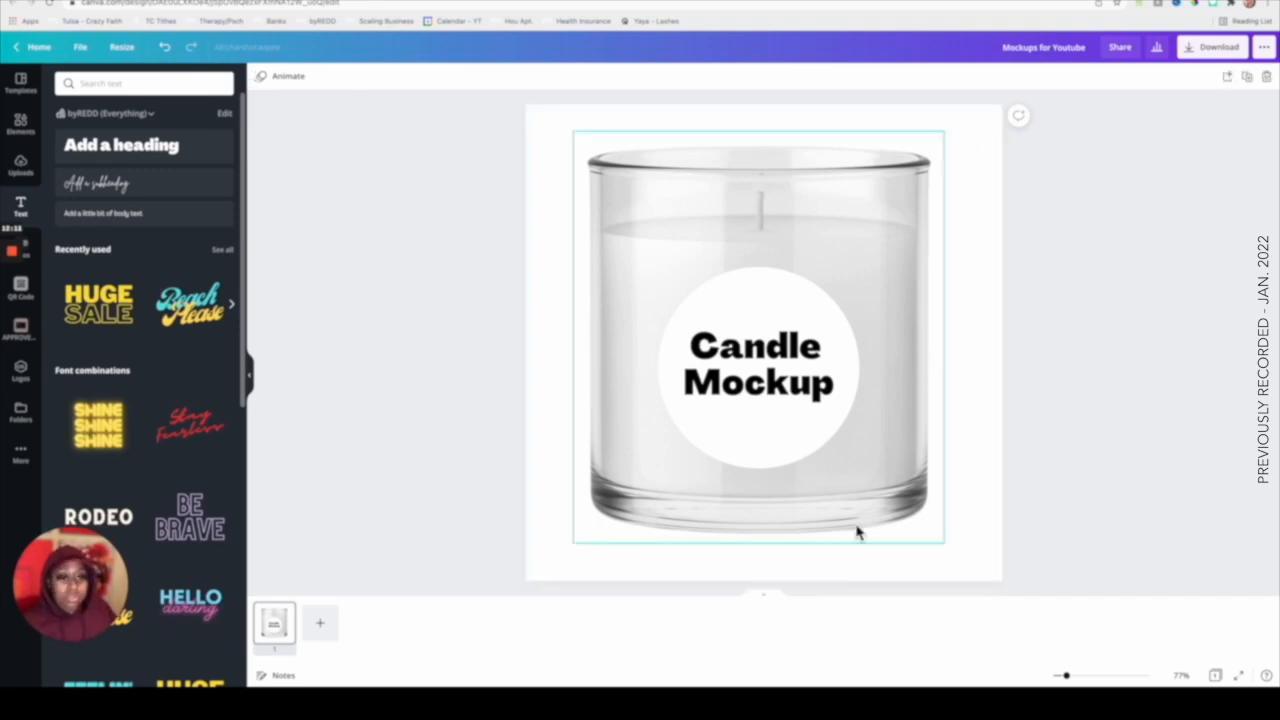
{"action": "left_click", "coordinate": [766, 600]}
{"action": "left_click", "coordinate": [986, 120]}
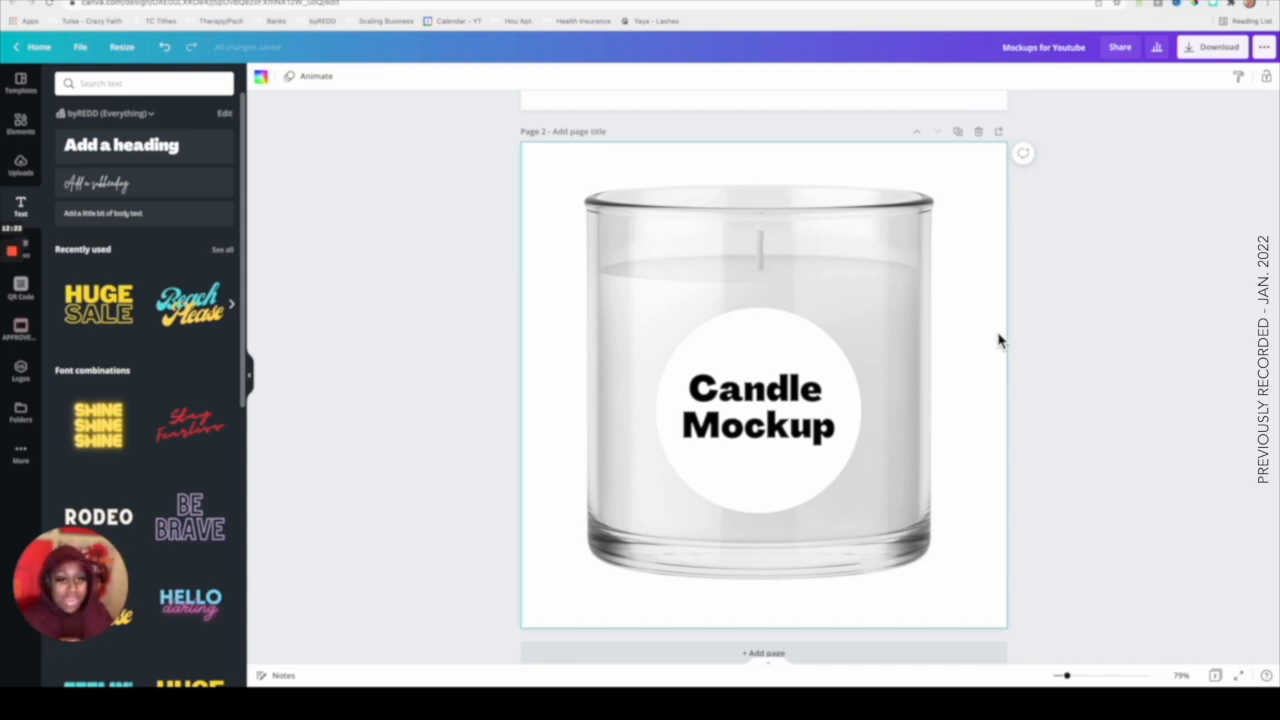
Delete the Candle Mockup heading from the second page.
{"action": "left_click", "coordinate": [776, 382]}
{"action": "scroll", "coordinate": [765, 360], "scroll_direction": "down", "scroll_amount": 1}
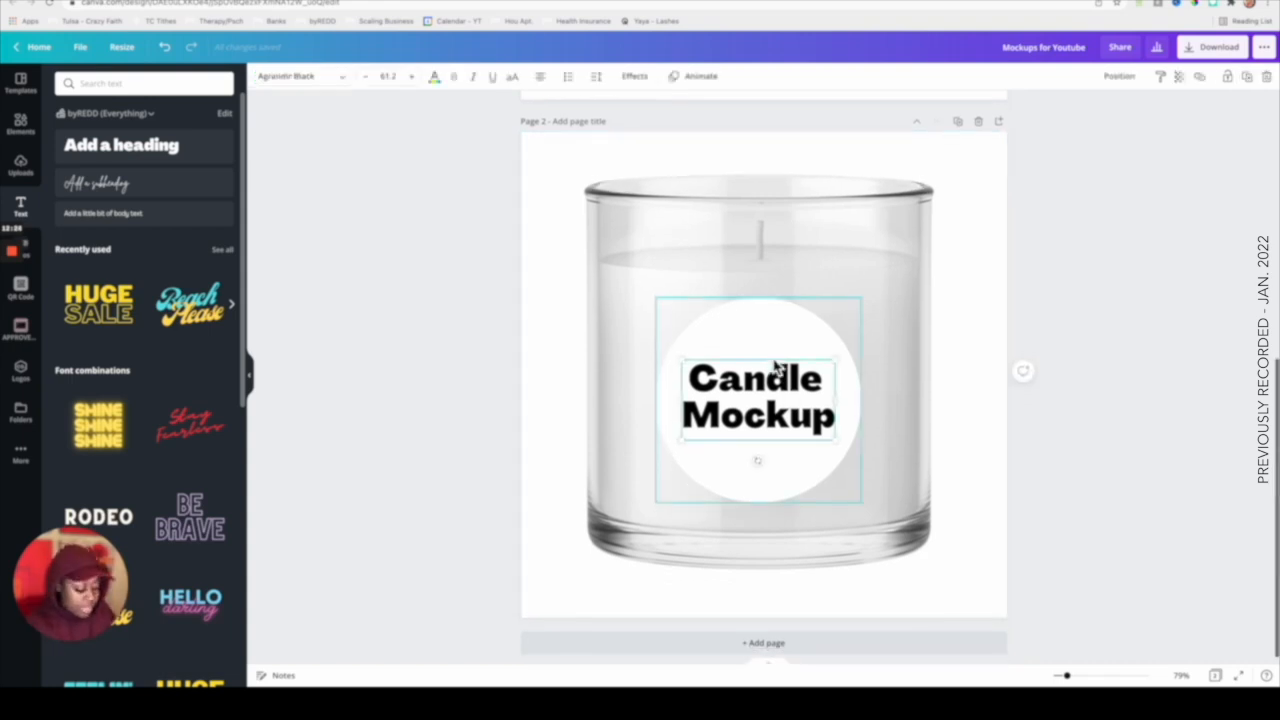
{"action": "key", "text": "Delete"}
{"action": "key", "text": "Delete"}
{"action": "scroll", "coordinate": [974, 360], "scroll_direction": "up", "scroll_amount": 5}
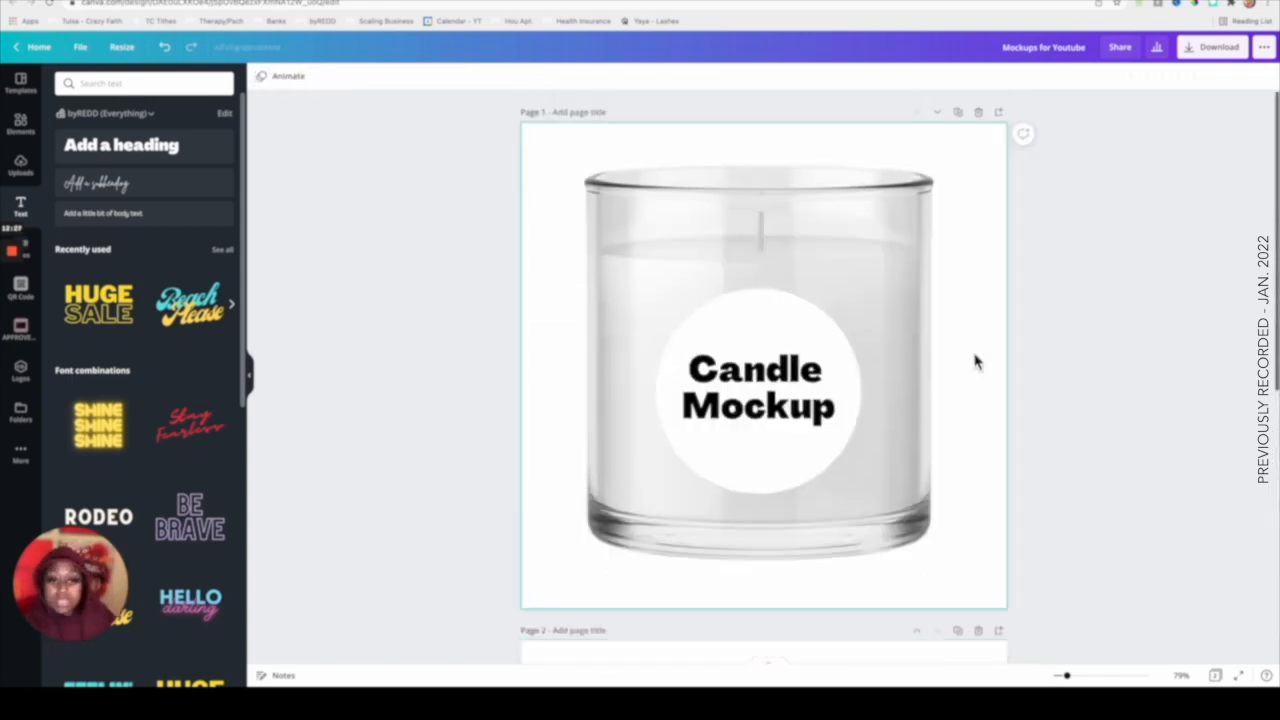
{"action": "scroll", "coordinate": [974, 360], "scroll_direction": "down", "scroll_amount": 5}
{"action": "scroll", "coordinate": [974, 360], "scroll_direction": "up", "scroll_amount": 4}
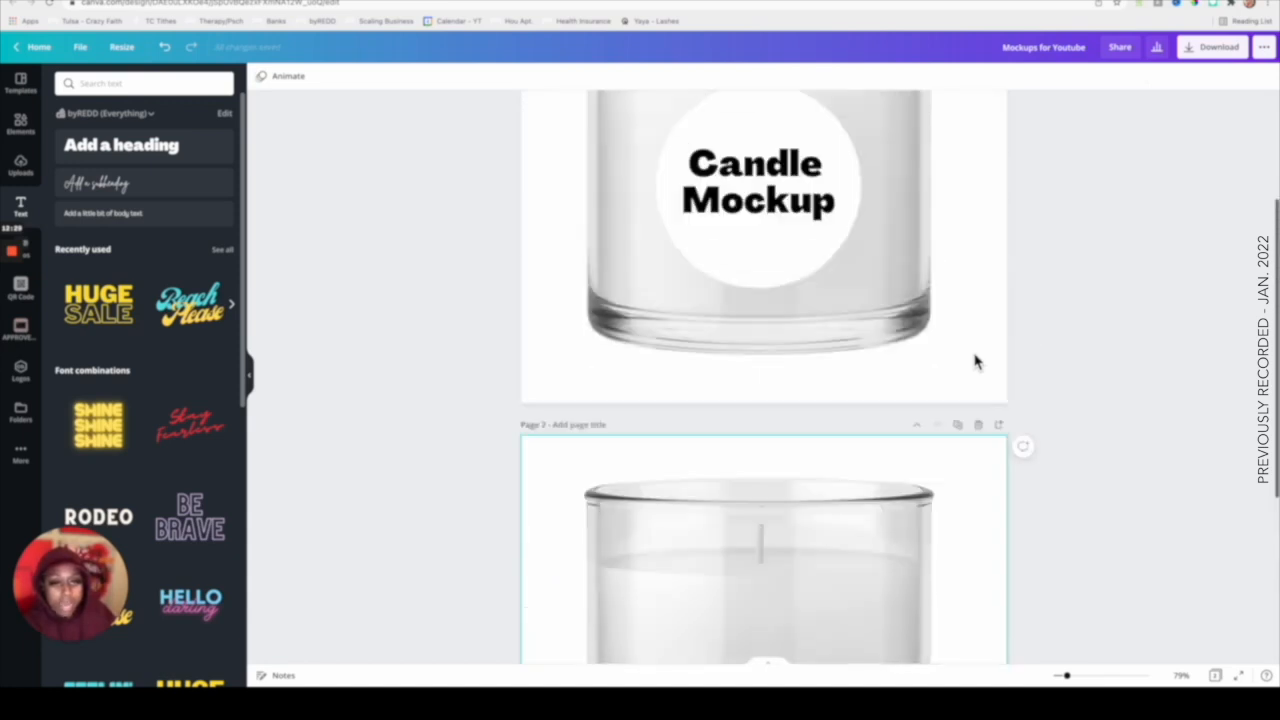
Move the candle image on the second page toward the page's left side.
{"action": "scroll", "coordinate": [817, 509], "scroll_direction": "down", "scroll_amount": 5}
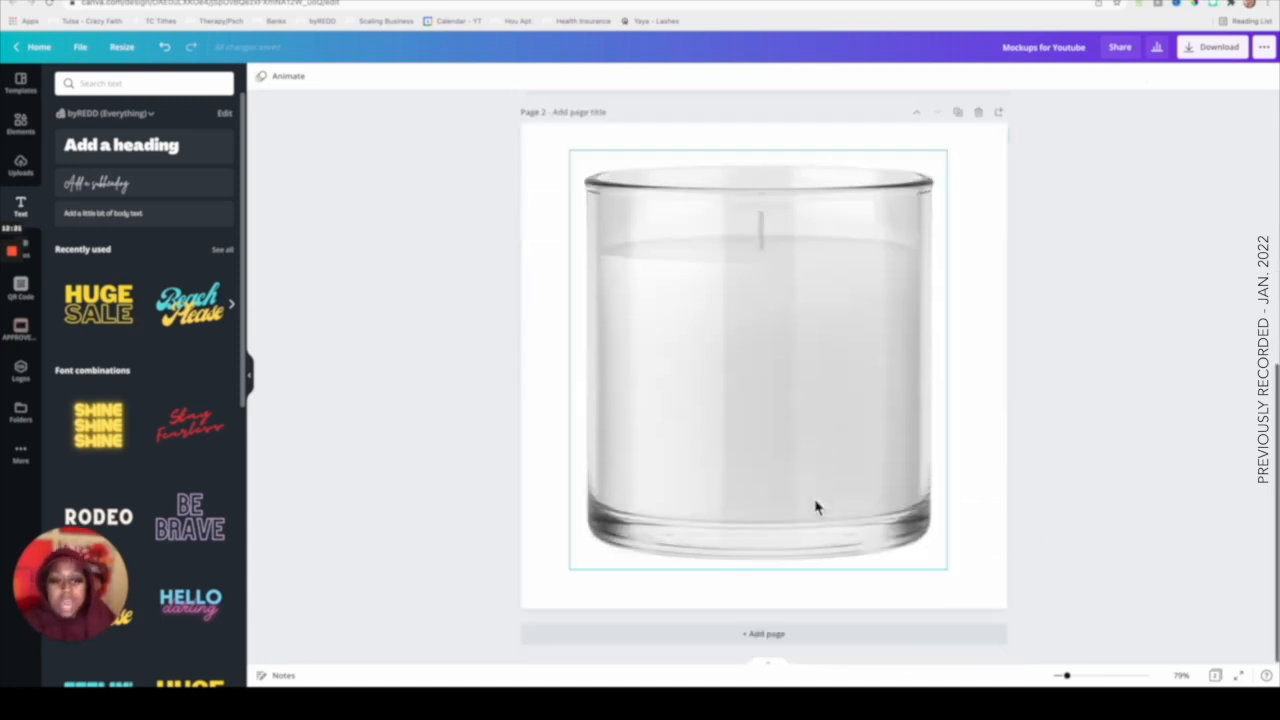
{"action": "left_click", "coordinate": [751, 390]}
{"action": "left_click_drag", "start_coordinate": [751, 390], "coordinate": [602, 393]}
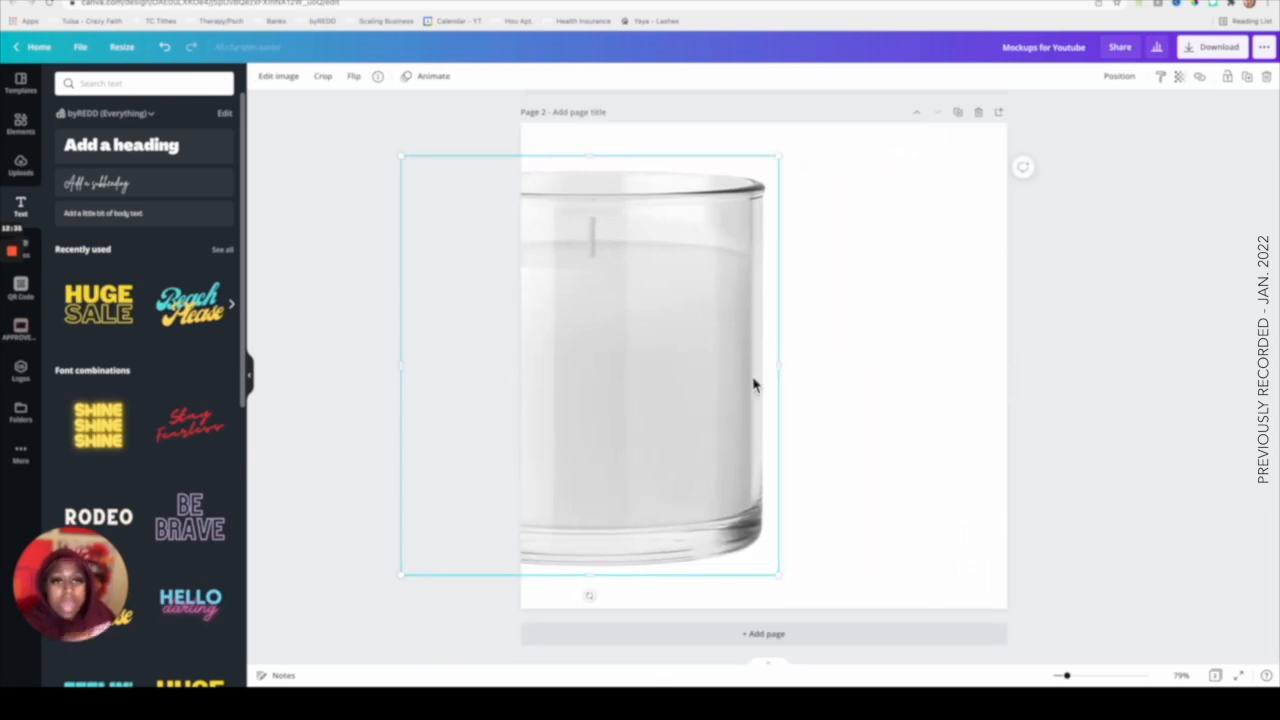
{"action": "left_click", "coordinate": [908, 372]}
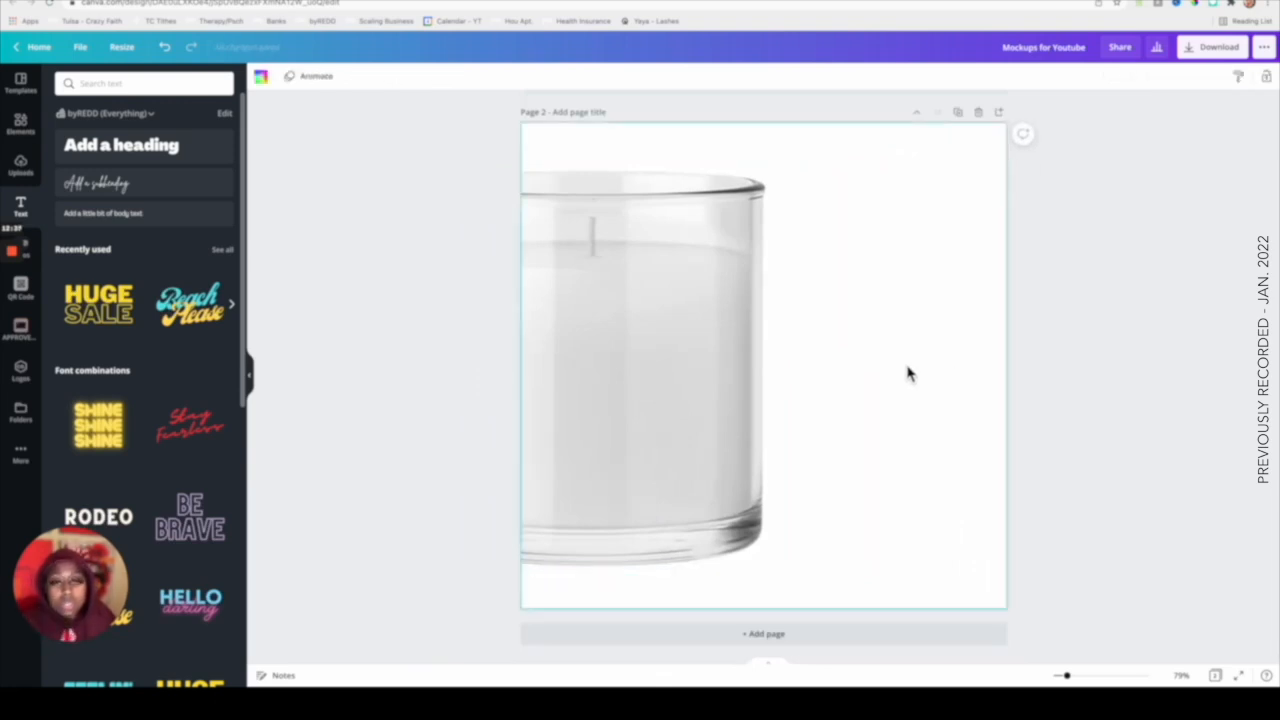
{"action": "left_click", "coordinate": [671, 340]}
{"action": "left_click", "coordinate": [278, 77]}
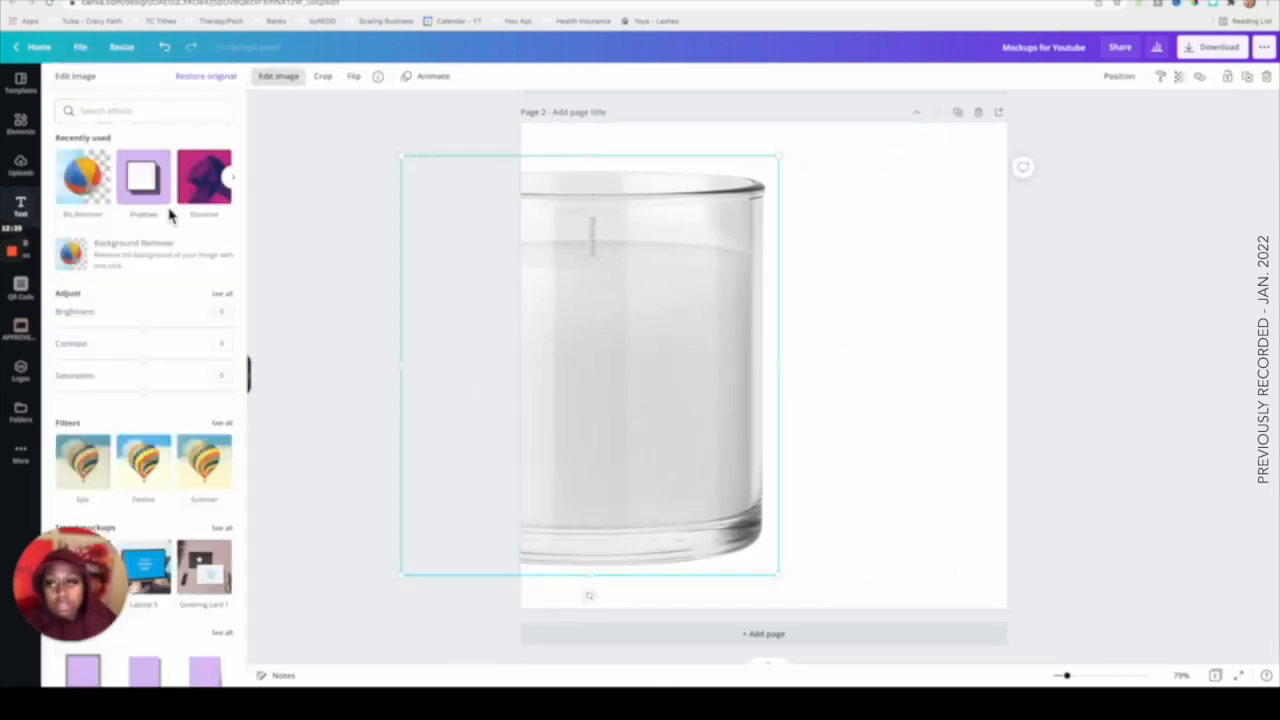
{"action": "scroll", "coordinate": [146, 317], "scroll_direction": "down", "scroll_amount": 5}
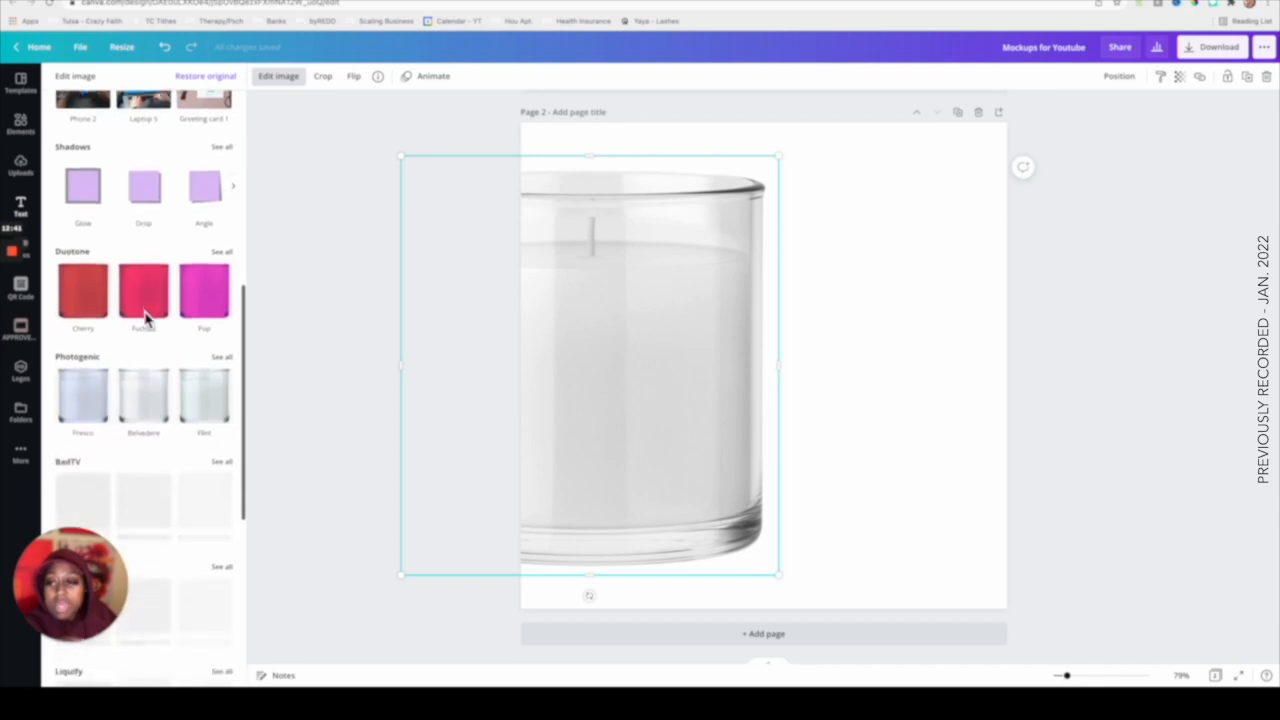
{"action": "left_click", "coordinate": [88, 289]}
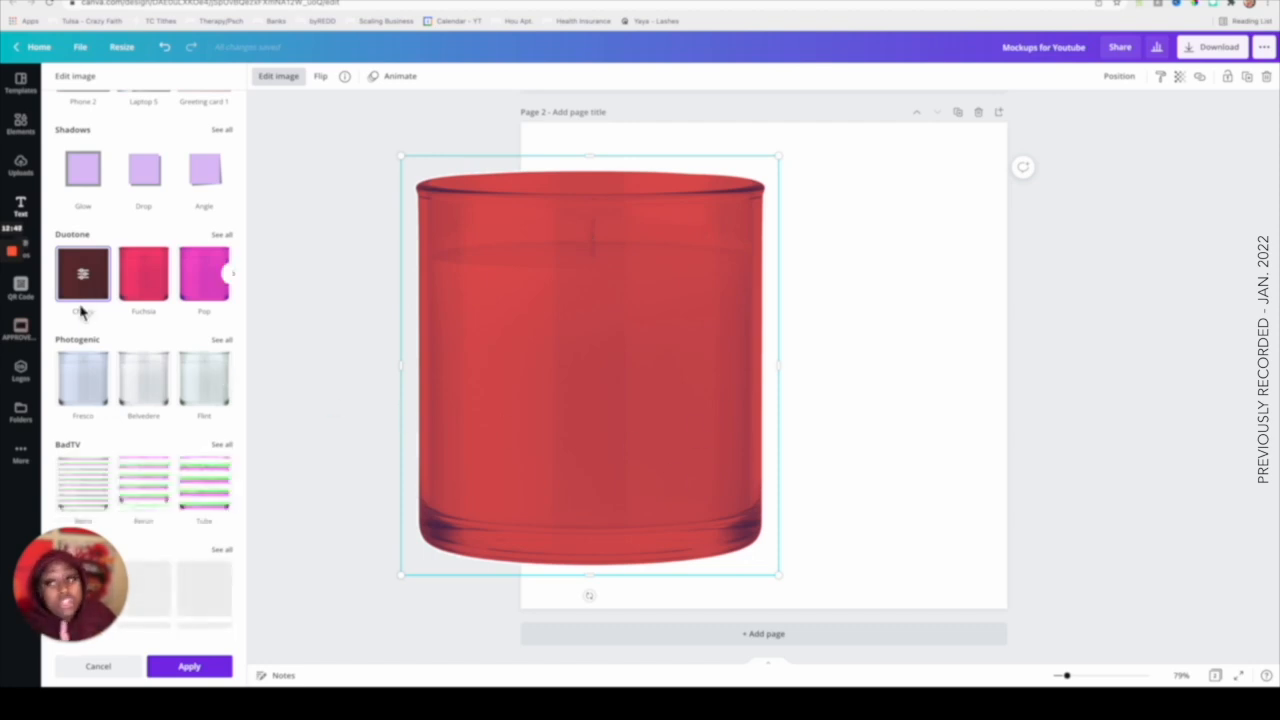
{"action": "scroll", "coordinate": [82, 313], "scroll_direction": "right", "scroll_amount": 1}
{"action": "scroll", "coordinate": [86, 306], "scroll_direction": "right", "scroll_amount": 2}
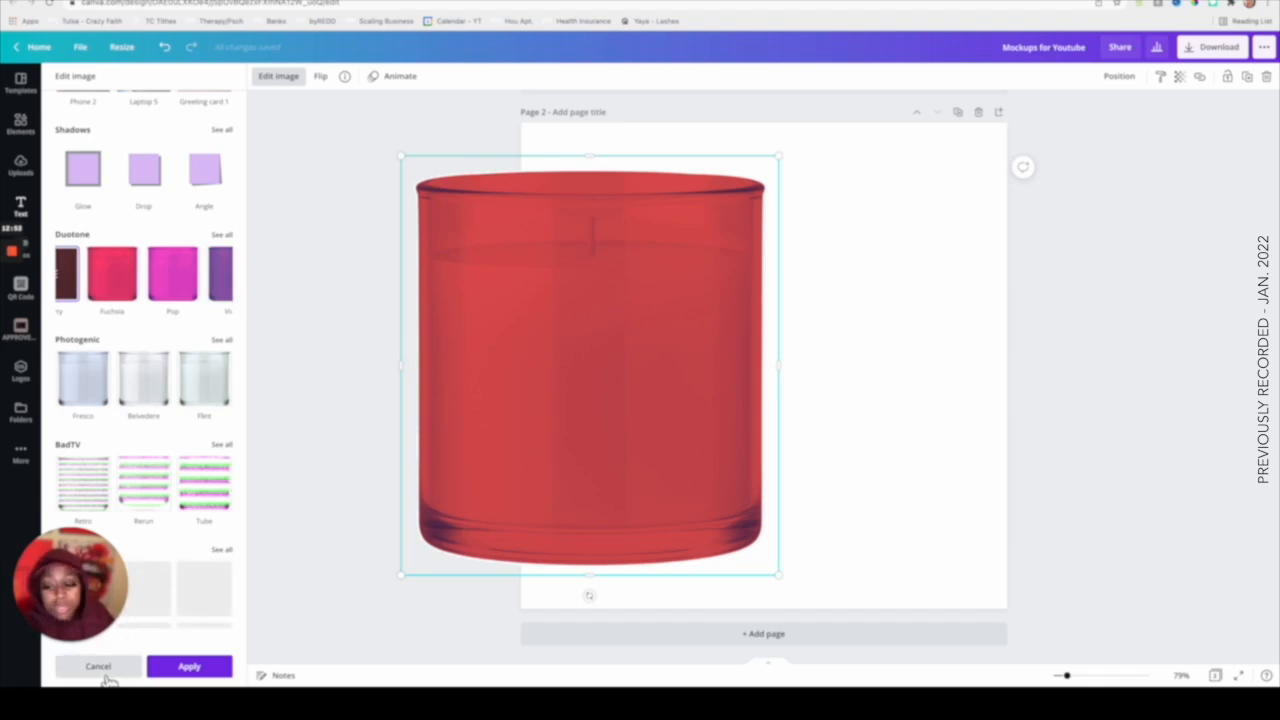
{"action": "left_click", "coordinate": [99, 666]}
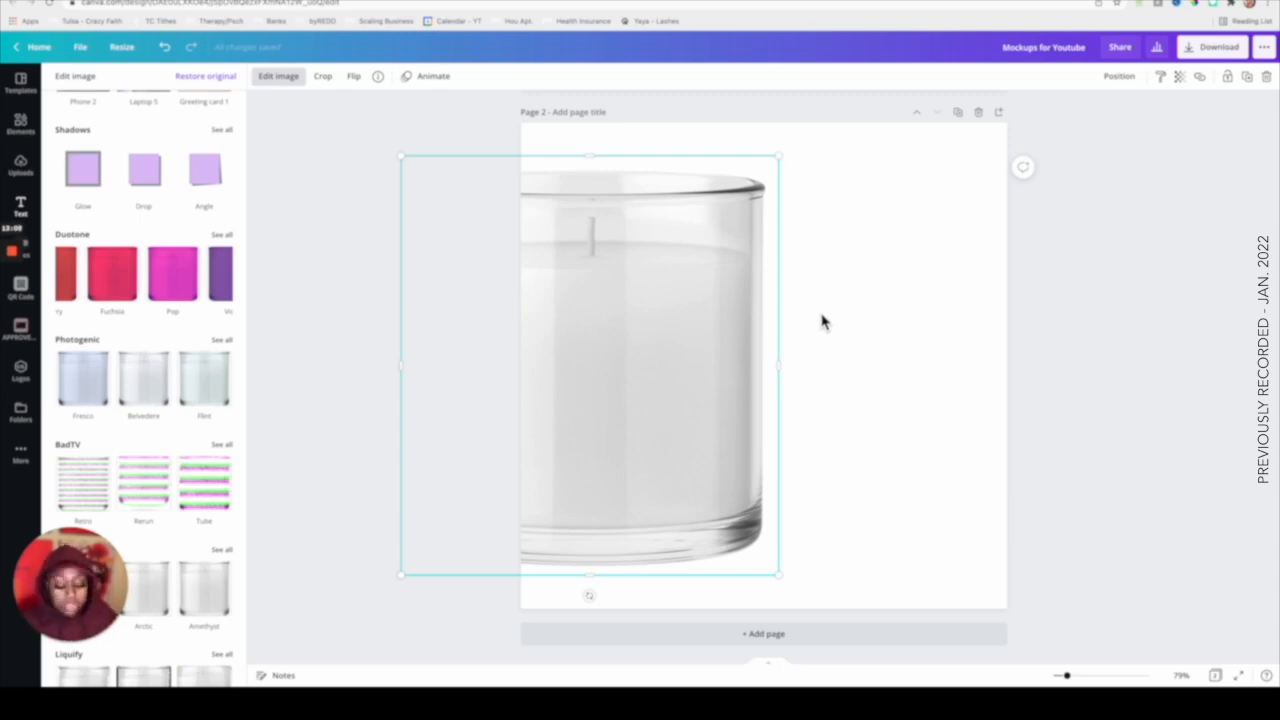
Duplicate the candle, then shrink both copies and place them side by side near the top of the page.
{"action": "left_click_drag", "start_coordinate": [585, 348], "coordinate": [886, 340]}
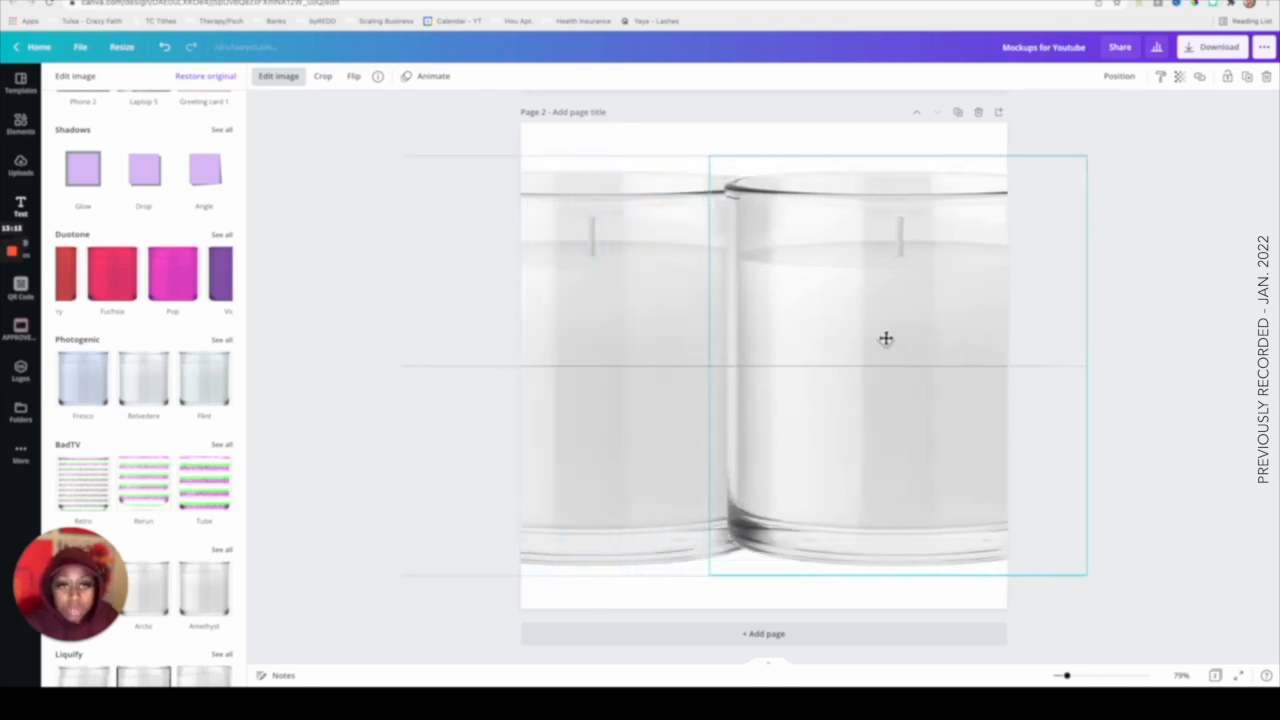
{"action": "left_click_drag", "start_coordinate": [665, 139], "coordinate": [758, 171]}
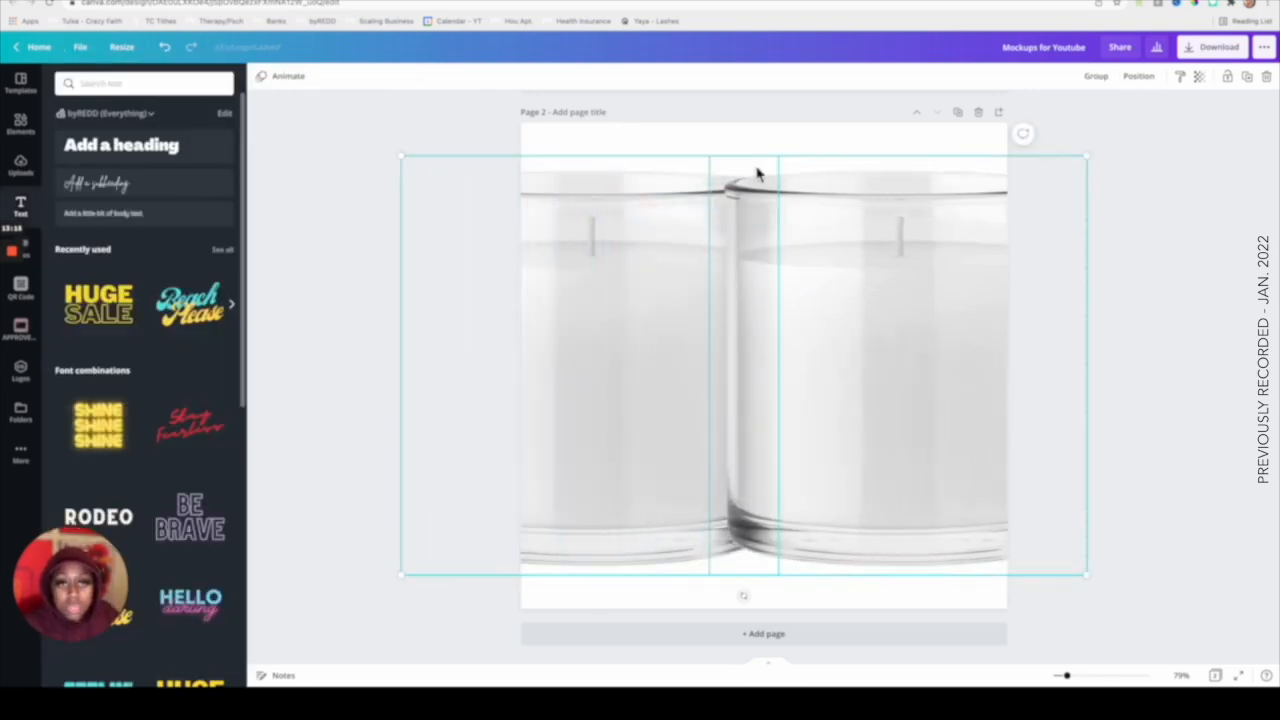
{"action": "left_click_drag", "start_coordinate": [1086, 157], "coordinate": [735, 392]}
{"action": "left_click_drag", "start_coordinate": [665, 445], "coordinate": [797, 250]}
{"action": "left_click", "coordinate": [820, 436]}
{"action": "left_click", "coordinate": [814, 334]}
{"action": "left_click_drag", "start_coordinate": [814, 334], "coordinate": [857, 291]}
{"action": "left_click", "coordinate": [829, 426]}
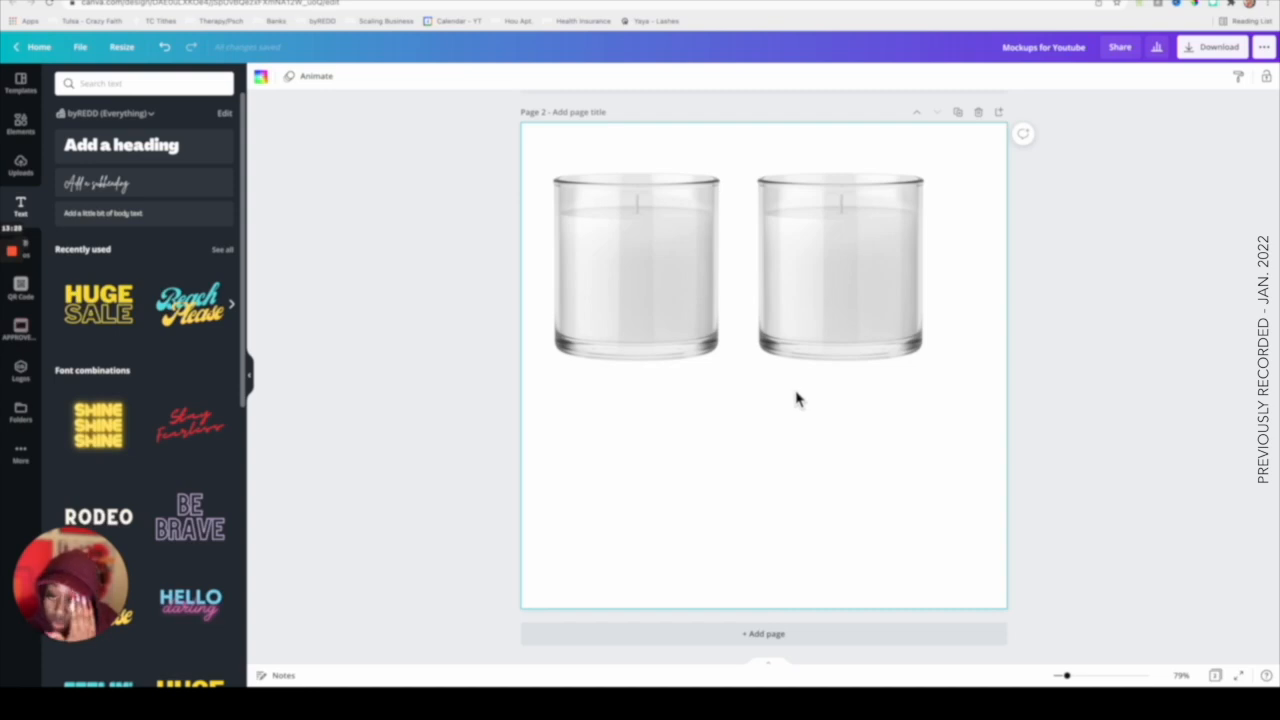
Duplicate the two candles to form a row of four overlapping candles across the top of the page.
{"action": "left_click", "coordinate": [677, 295]}
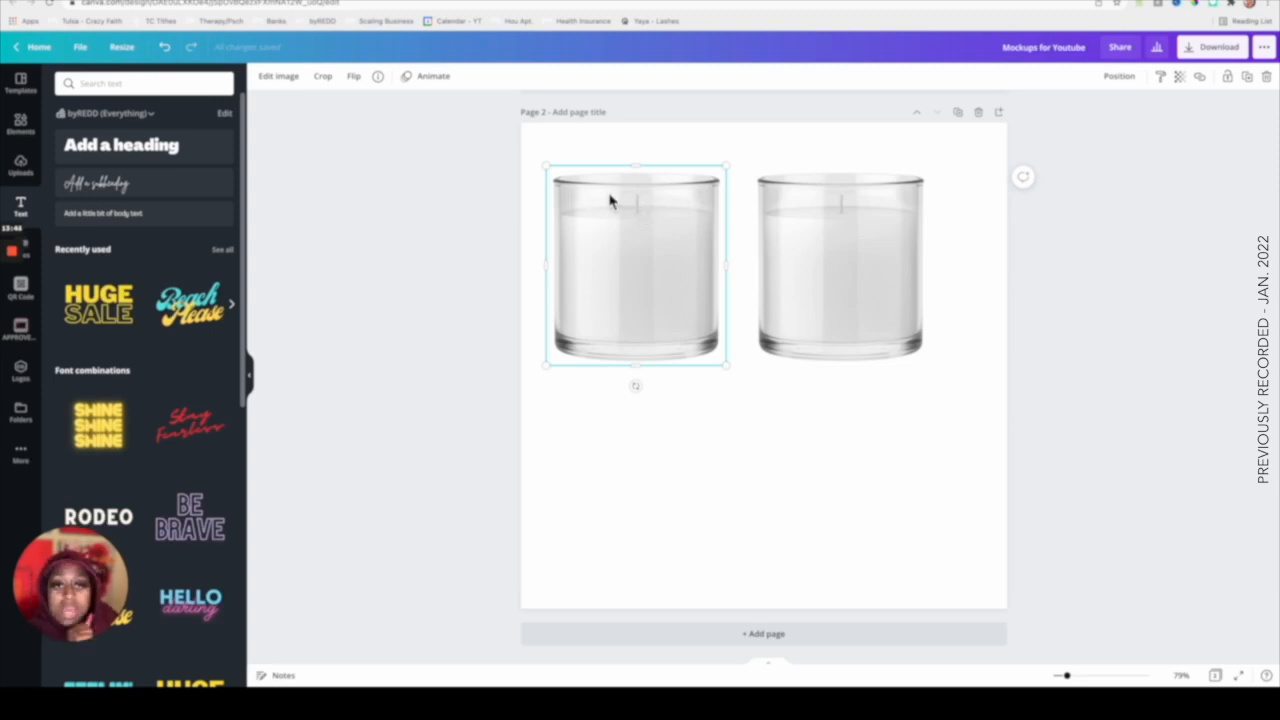
{"action": "left_click", "coordinate": [866, 310]}
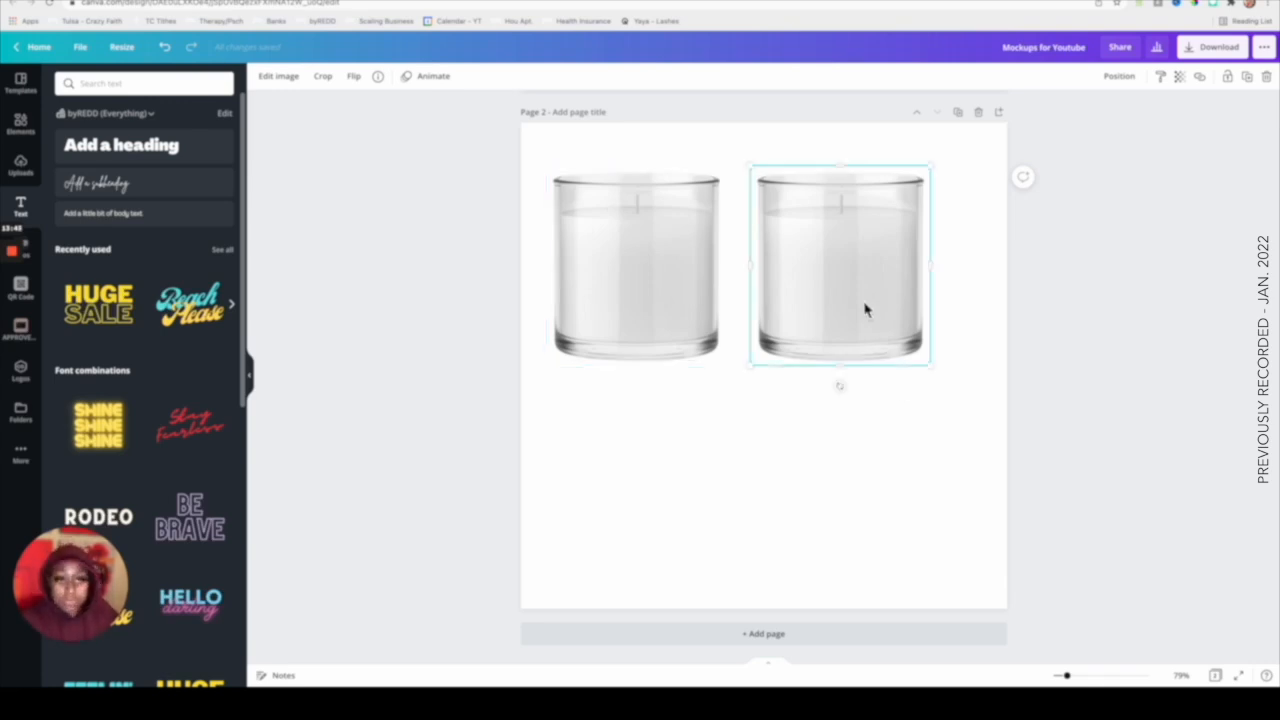
{"action": "key", "text": "super+d"}
{"action": "left_click_drag", "start_coordinate": [866, 310], "coordinate": [697, 382]}
{"action": "left_click_drag", "start_coordinate": [815, 286], "coordinate": [935, 282]}
{"action": "left_click_drag", "start_coordinate": [747, 342], "coordinate": [752, 279]}
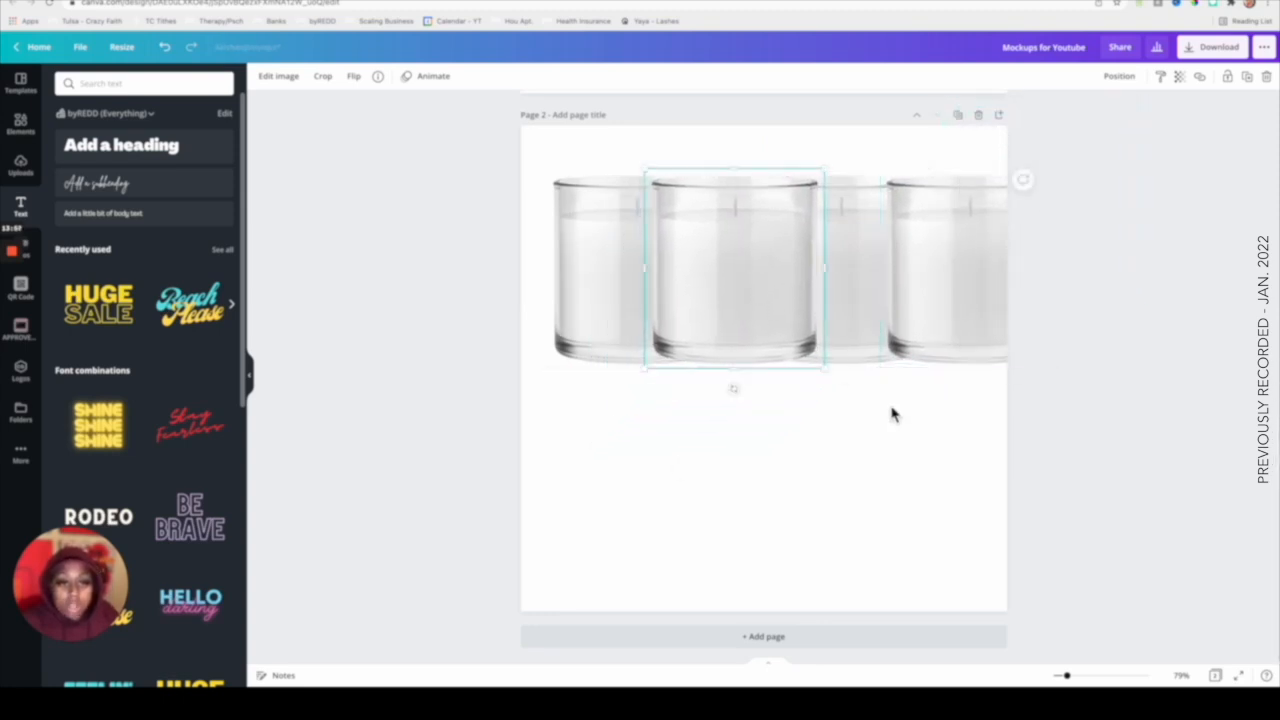
{"action": "left_click", "coordinate": [925, 428]}
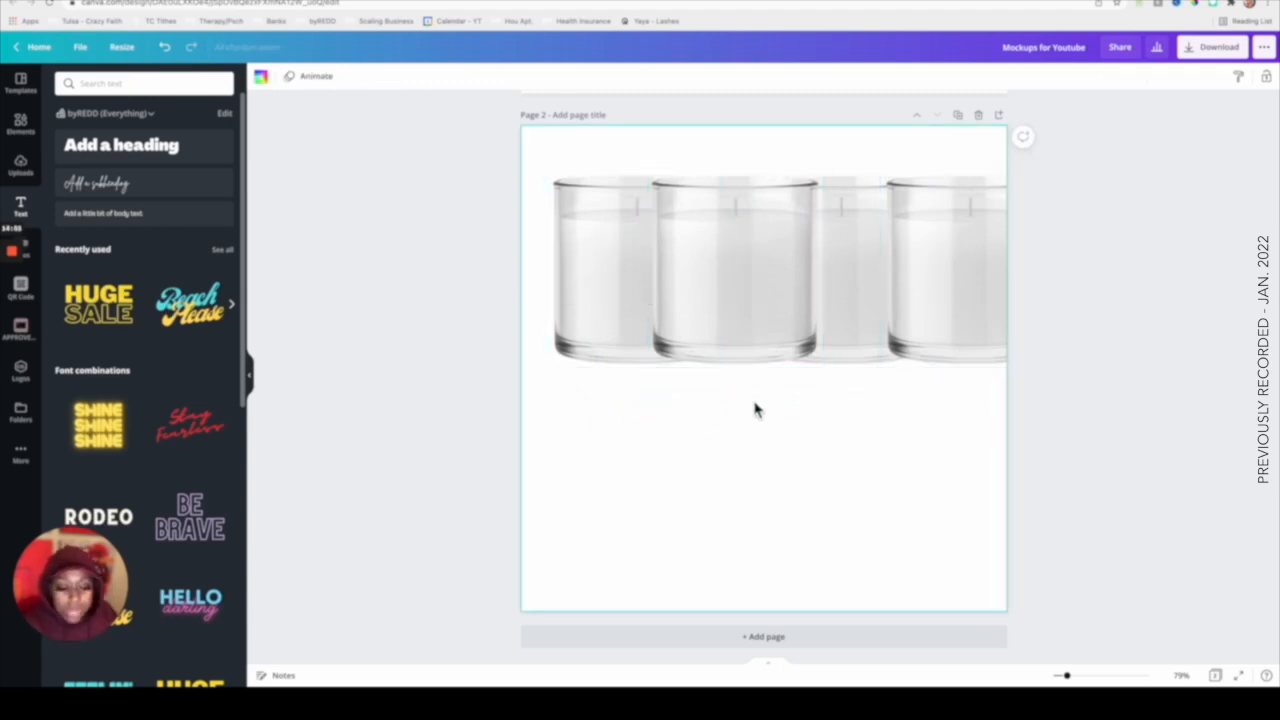
Crop the two leftmost overlapping candles and piece them together into one complete candle on the left.
{"action": "left_click_drag", "start_coordinate": [1068, 677], "coordinate": [1080, 677]}
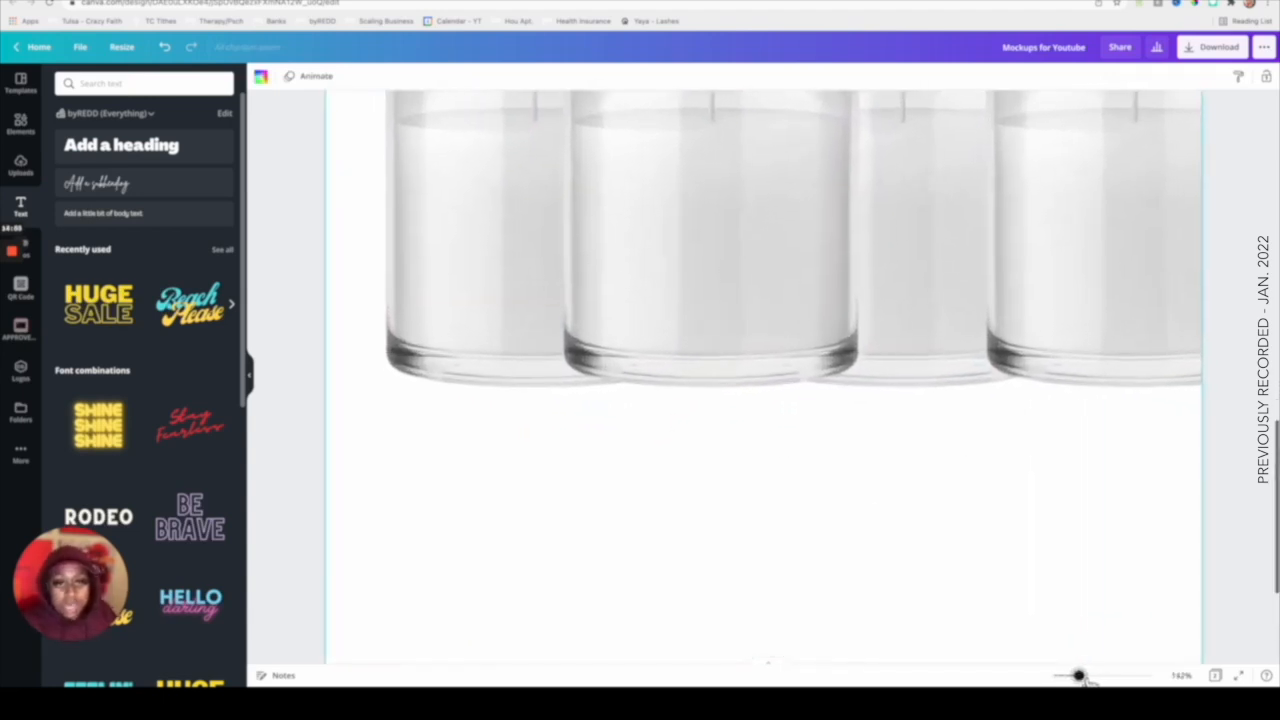
{"action": "scroll", "coordinate": [815, 513], "scroll_direction": "up", "scroll_amount": 1}
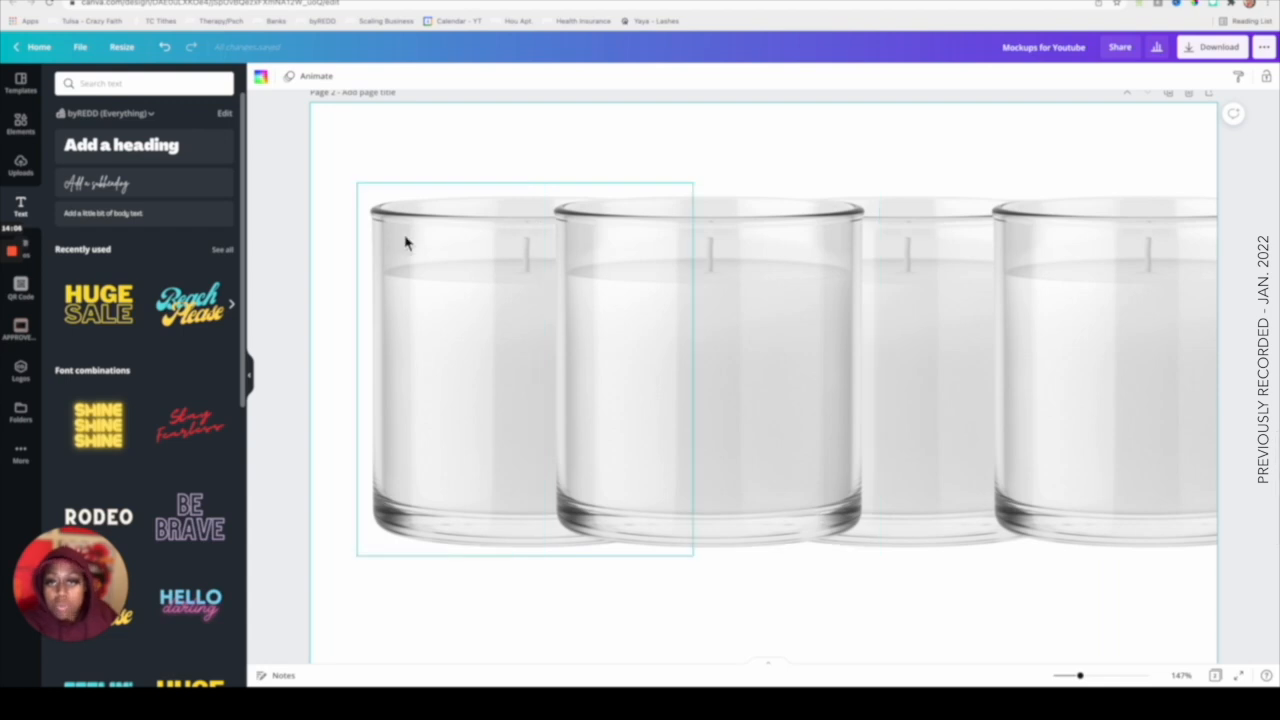
{"action": "left_click", "coordinate": [503, 301]}
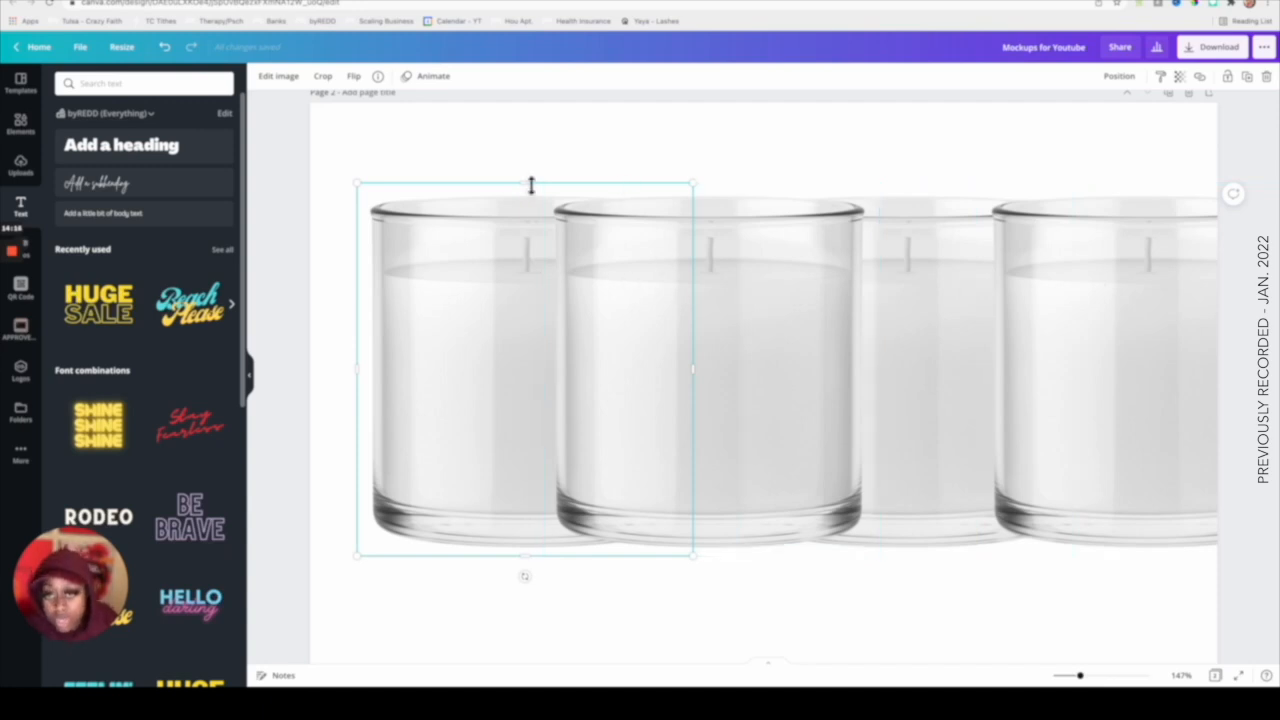
{"action": "left_click_drag", "start_coordinate": [530, 188], "coordinate": [528, 264]}
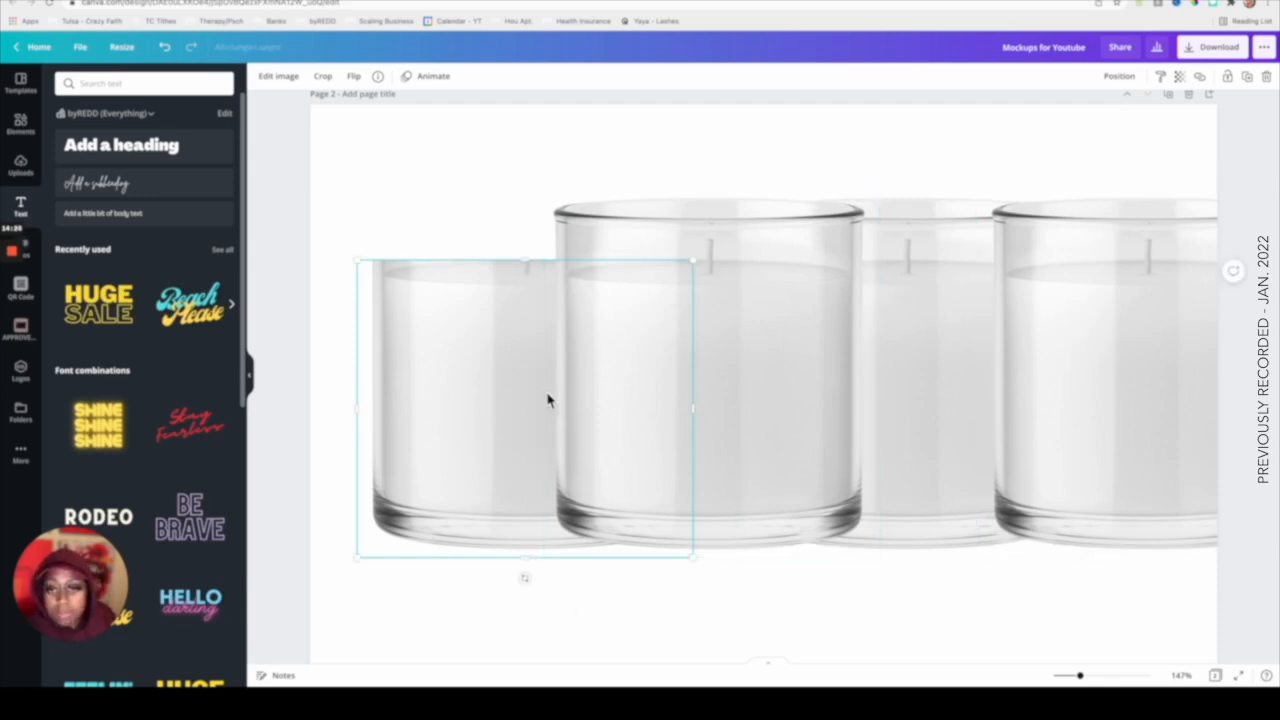
{"action": "left_click_drag", "start_coordinate": [533, 566], "coordinate": [514, 514]}
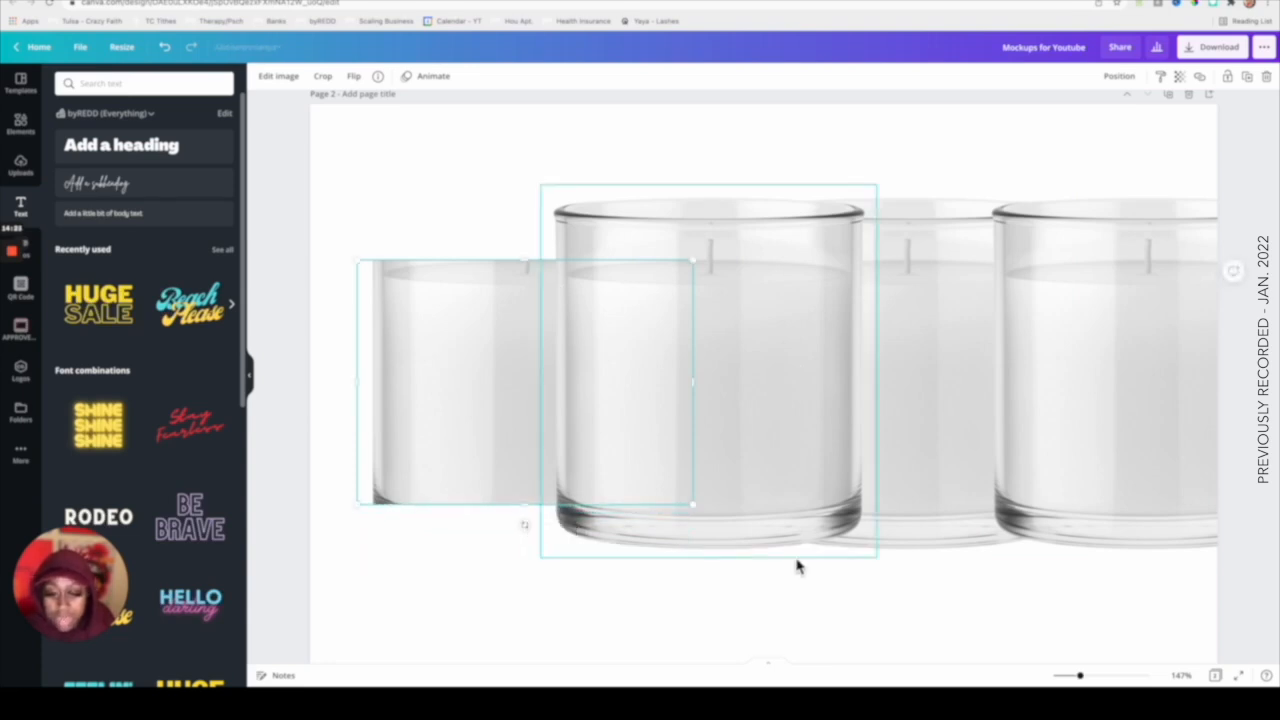
{"action": "scroll", "coordinate": [920, 588], "scroll_direction": "down", "scroll_amount": 1}
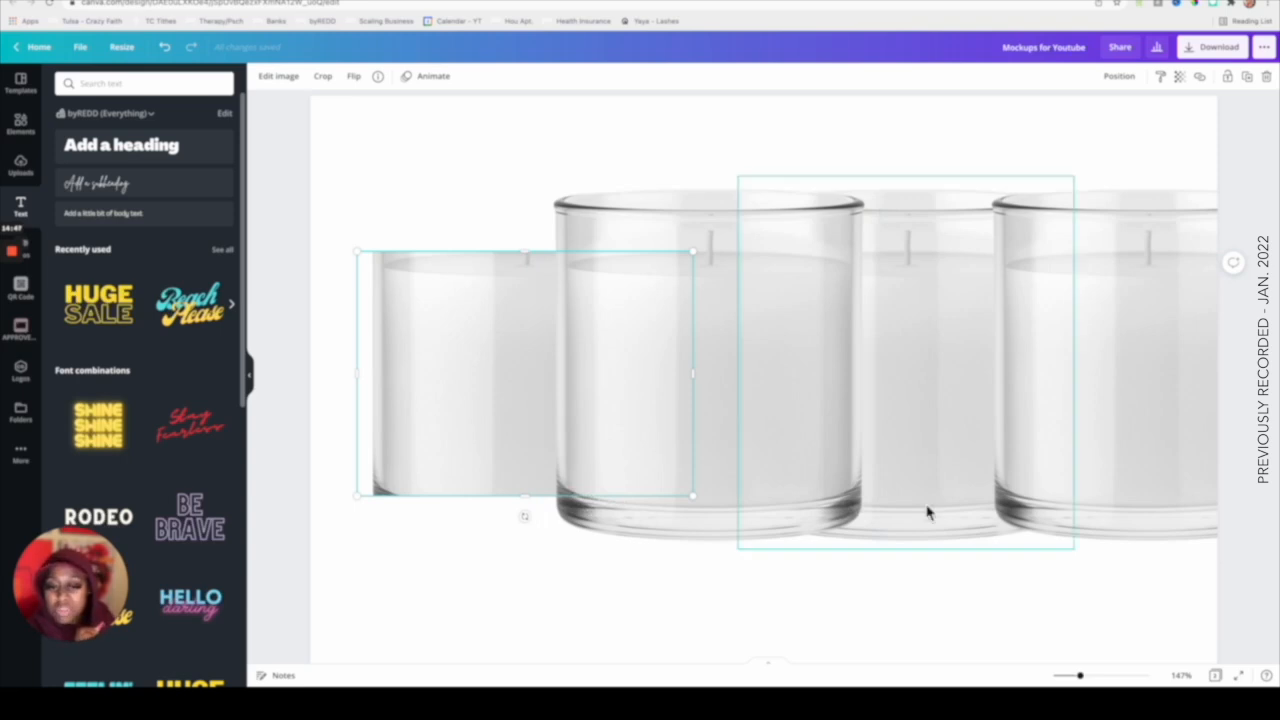
{"action": "left_click", "coordinate": [450, 165]}
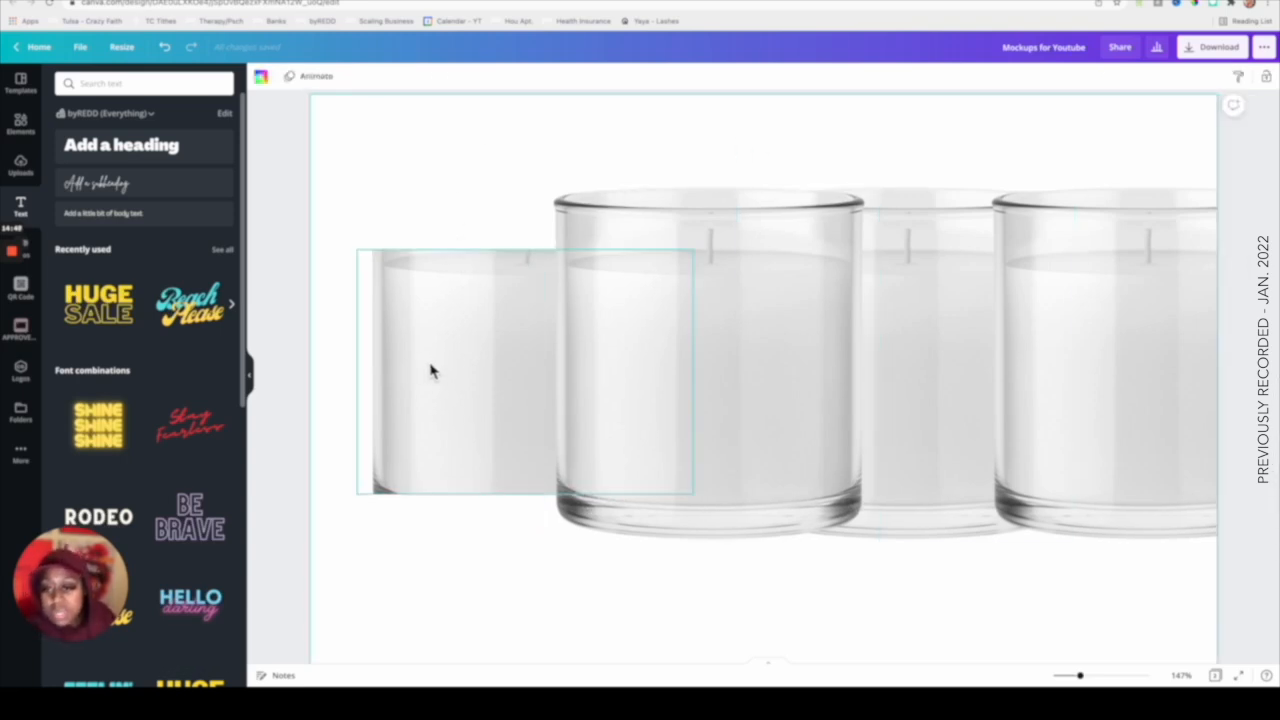
{"action": "left_click", "coordinate": [786, 326]}
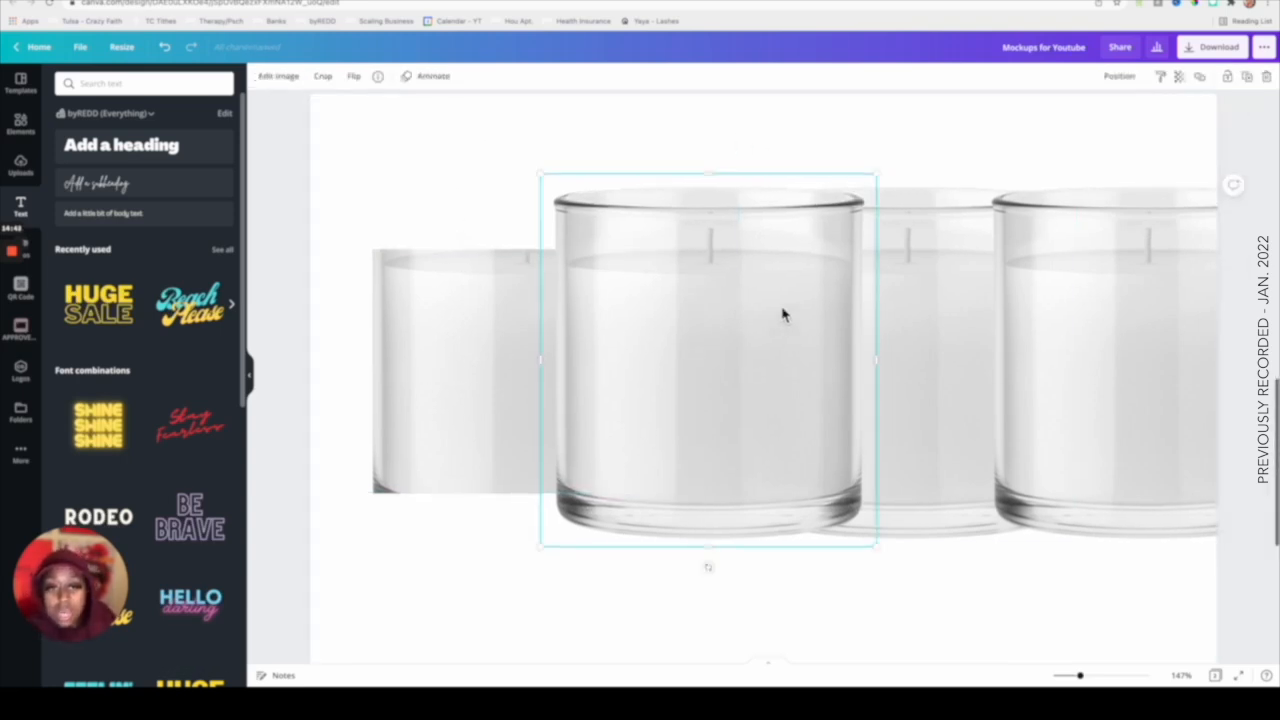
{"action": "left_click_drag", "start_coordinate": [711, 177], "coordinate": [657, 494]}
{"action": "left_click", "coordinate": [840, 585]}
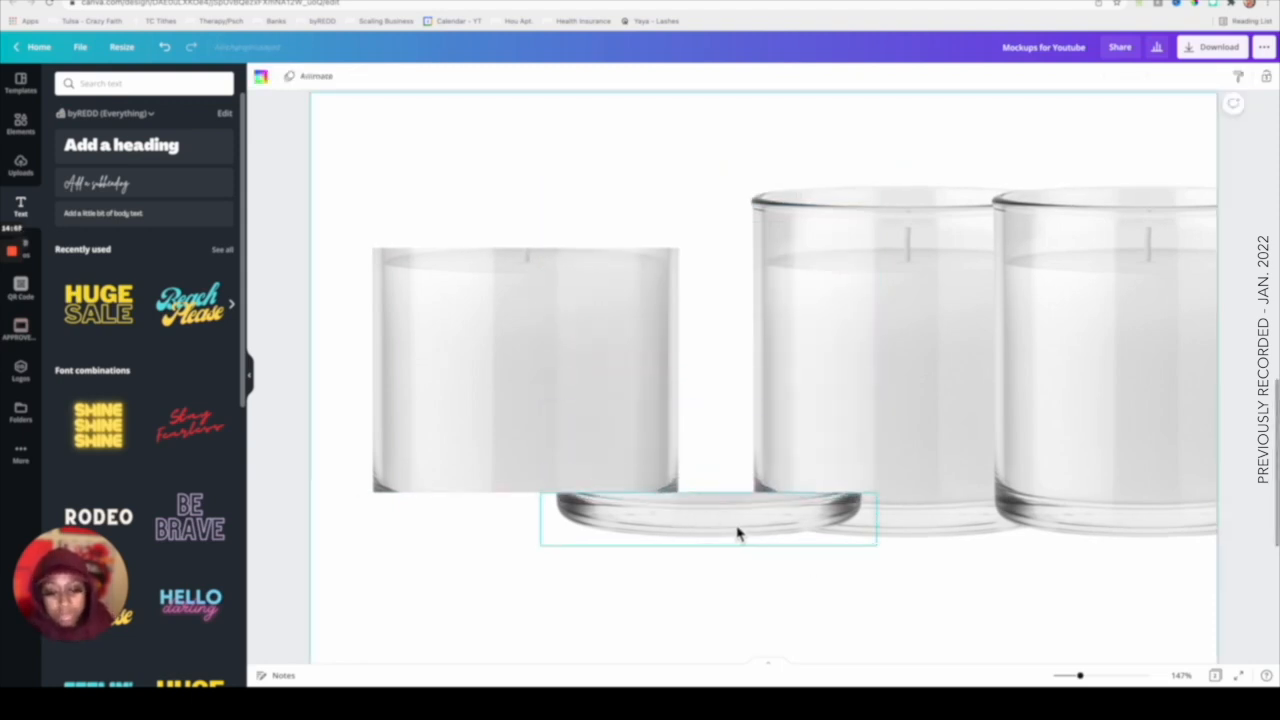
{"action": "left_click_drag", "start_coordinate": [736, 528], "coordinate": [553, 526]}
{"action": "left_click", "coordinate": [726, 431]}
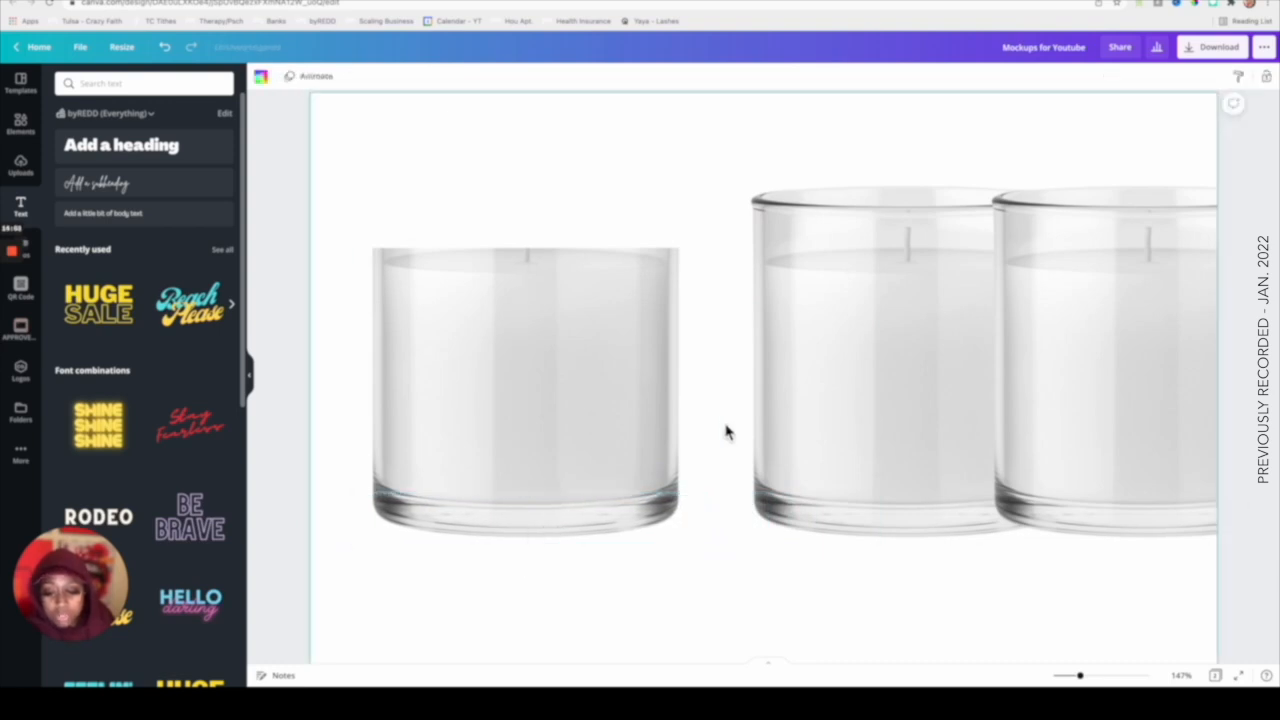
Move the next candle beside the left candle so two candles sit side by side.
{"action": "left_click", "coordinate": [608, 434]}
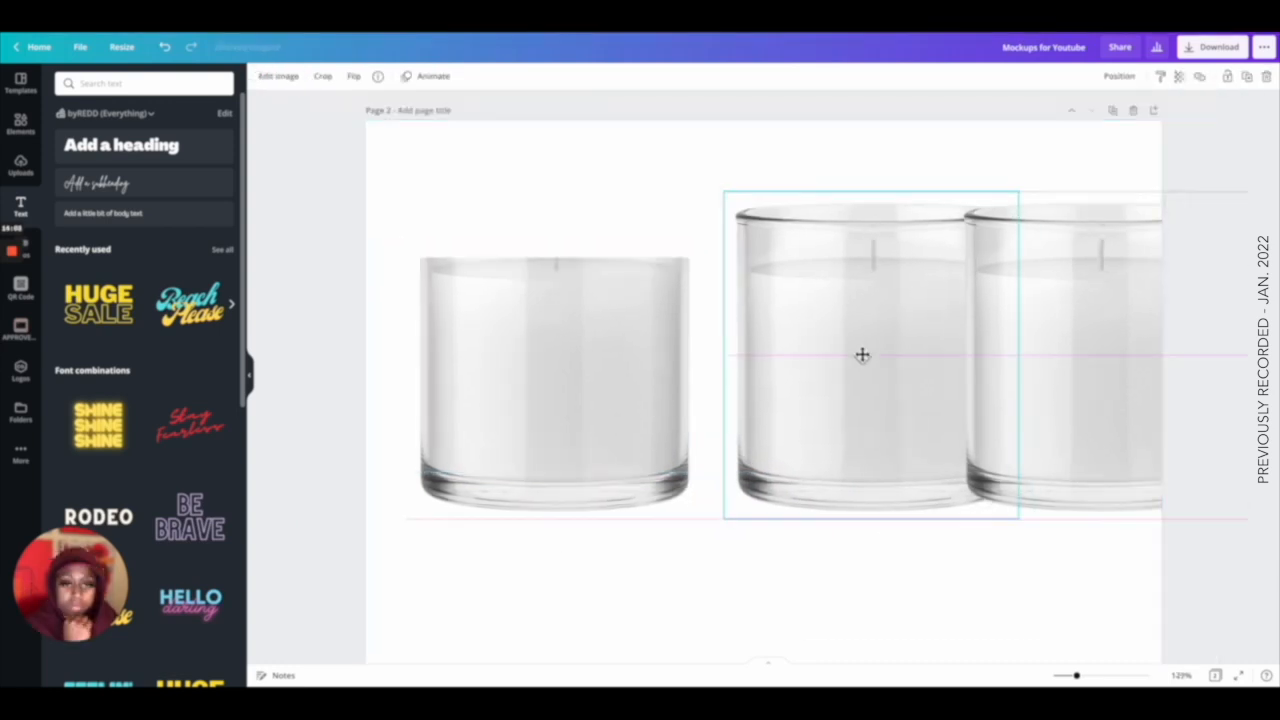
{"action": "left_click_drag", "start_coordinate": [860, 354], "coordinate": [829, 362]}
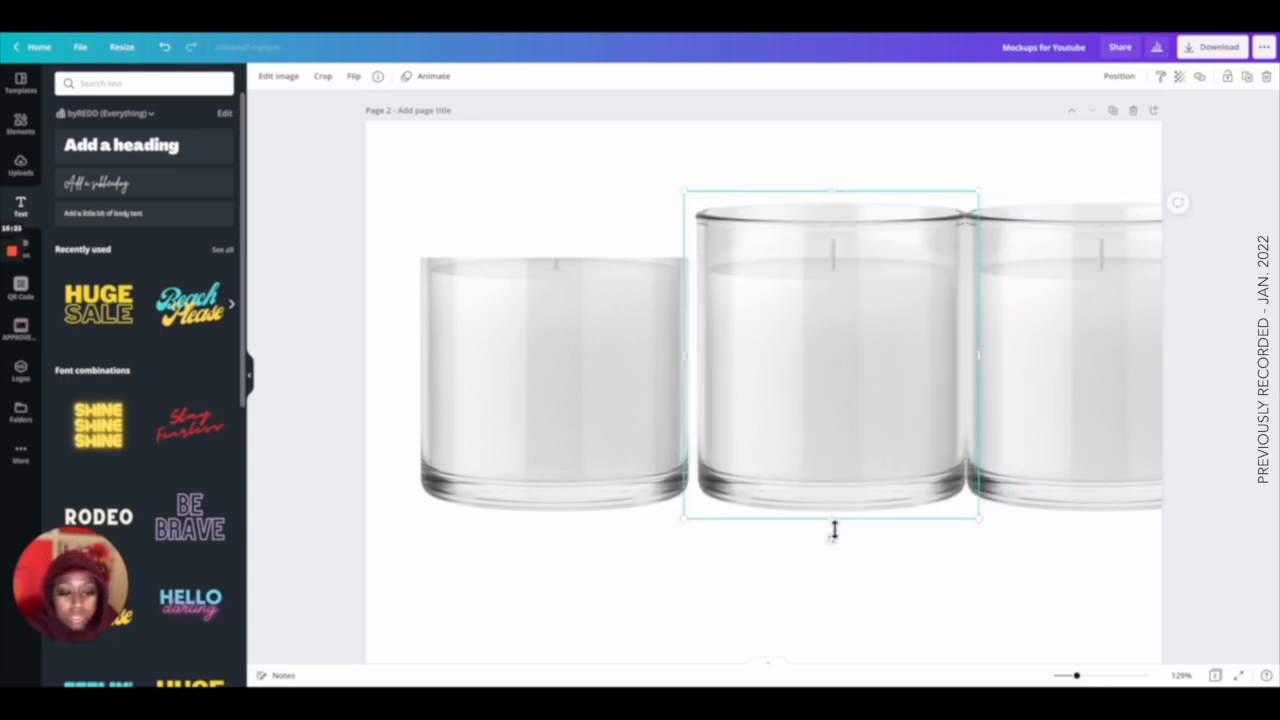
{"action": "left_click_drag", "start_coordinate": [831, 521], "coordinate": [576, 235]}
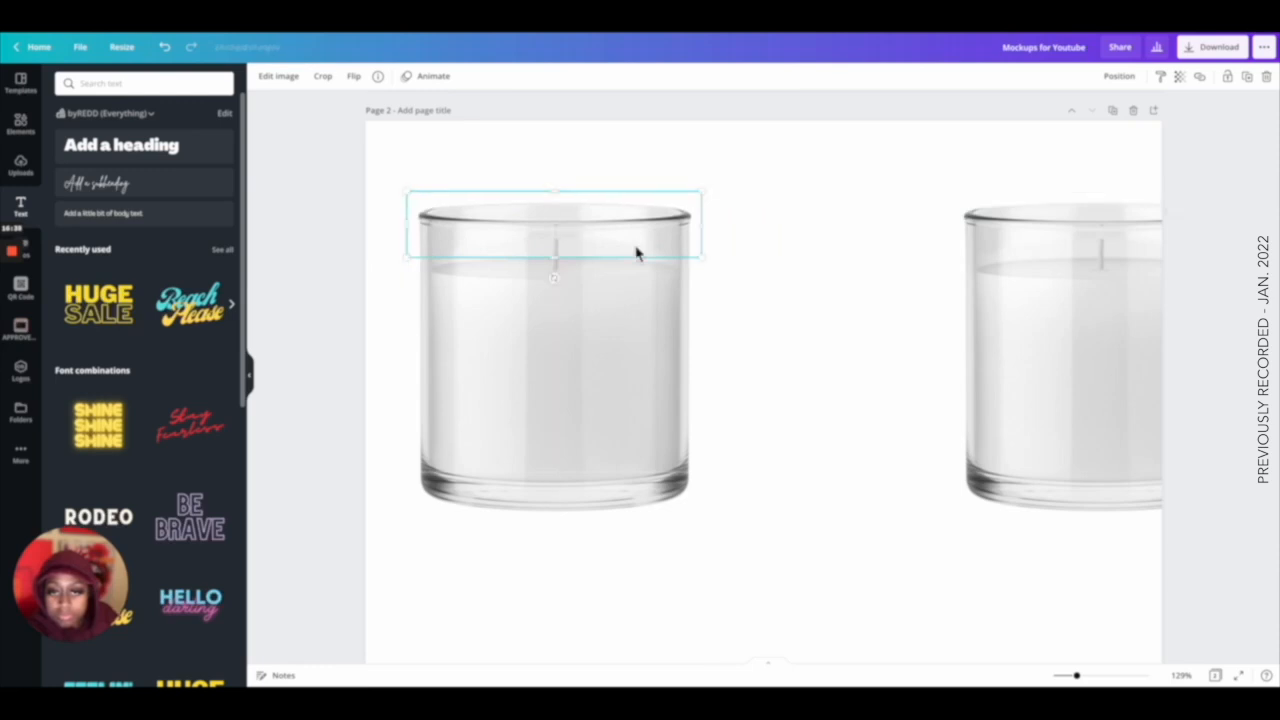
{"action": "left_click", "coordinate": [797, 300]}
{"action": "left_click_drag", "start_coordinate": [1083, 315], "coordinate": [808, 316]}
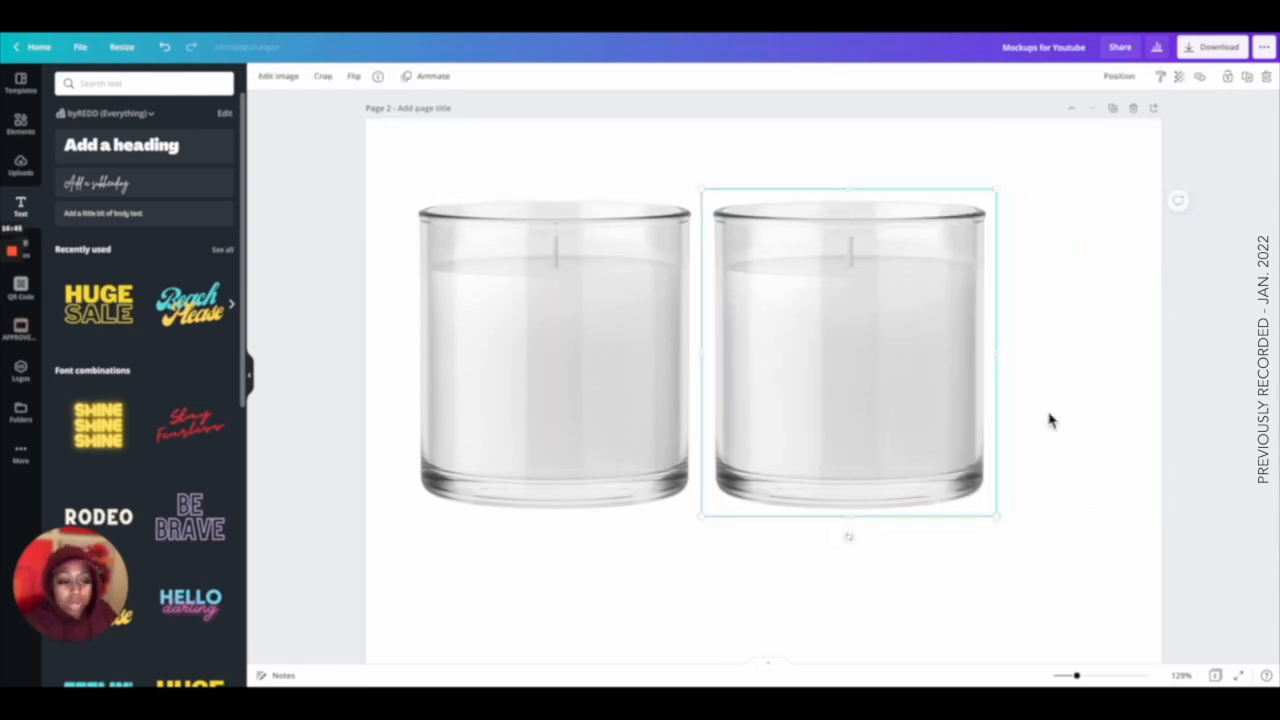
Crop the second candle and overlay it onto the first, leaving a single candle at the page's left.
{"action": "left_click_drag", "start_coordinate": [1077, 676], "coordinate": [1117, 676]}
{"action": "scroll", "coordinate": [1031, 414], "scroll_direction": "up", "scroll_amount": 3}
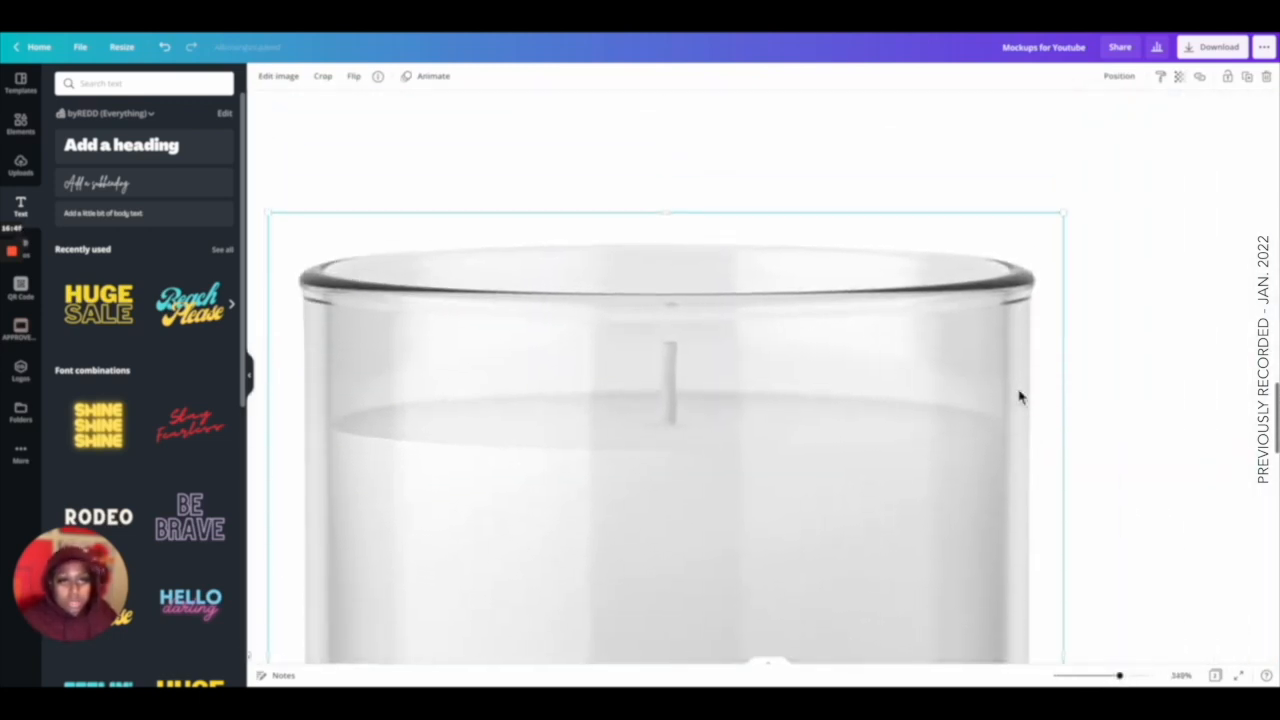
{"action": "left_click_drag", "start_coordinate": [679, 240], "coordinate": [685, 370]}
{"action": "scroll", "coordinate": [394, 500], "scroll_direction": "down", "scroll_amount": 3}
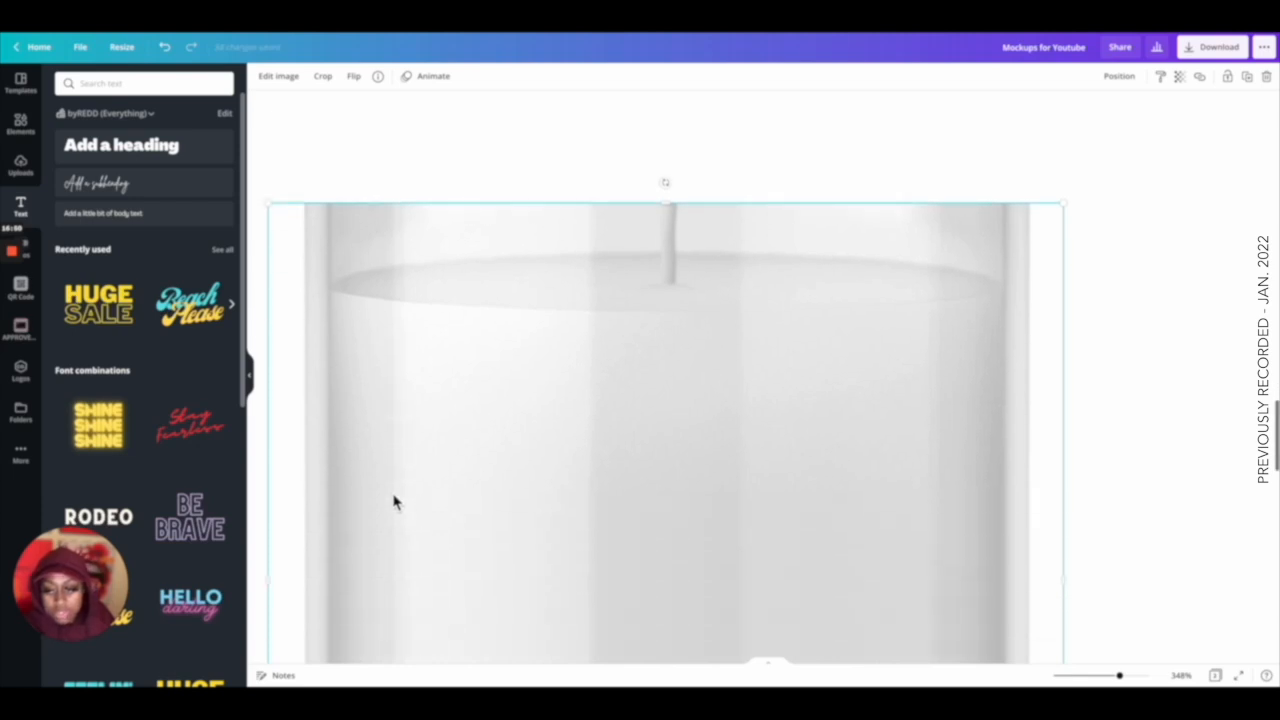
{"action": "left_click_drag", "start_coordinate": [274, 514], "coordinate": [659, 452]}
{"action": "left_click_drag", "start_coordinate": [1063, 510], "coordinate": [678, 281]}
{"action": "scroll", "coordinate": [680, 503], "scroll_direction": "down", "scroll_amount": 3}
{"action": "scroll", "coordinate": [680, 200], "scroll_direction": "up", "scroll_amount": 2}
{"action": "scroll", "coordinate": [680, 171], "scroll_direction": "down", "scroll_amount": 1}
{"action": "left_click_drag", "start_coordinate": [677, 396], "coordinate": [680, 113]}
{"action": "scroll", "coordinate": [680, 200], "scroll_direction": "up", "scroll_amount": 3}
{"action": "left_click_drag", "start_coordinate": [677, 428], "coordinate": [682, 376]}
{"action": "left_click_drag", "start_coordinate": [1119, 675], "coordinate": [1078, 675]}
{"action": "left_click_drag", "start_coordinate": [862, 416], "coordinate": [557, 414]}
{"action": "left_click", "coordinate": [886, 437]}
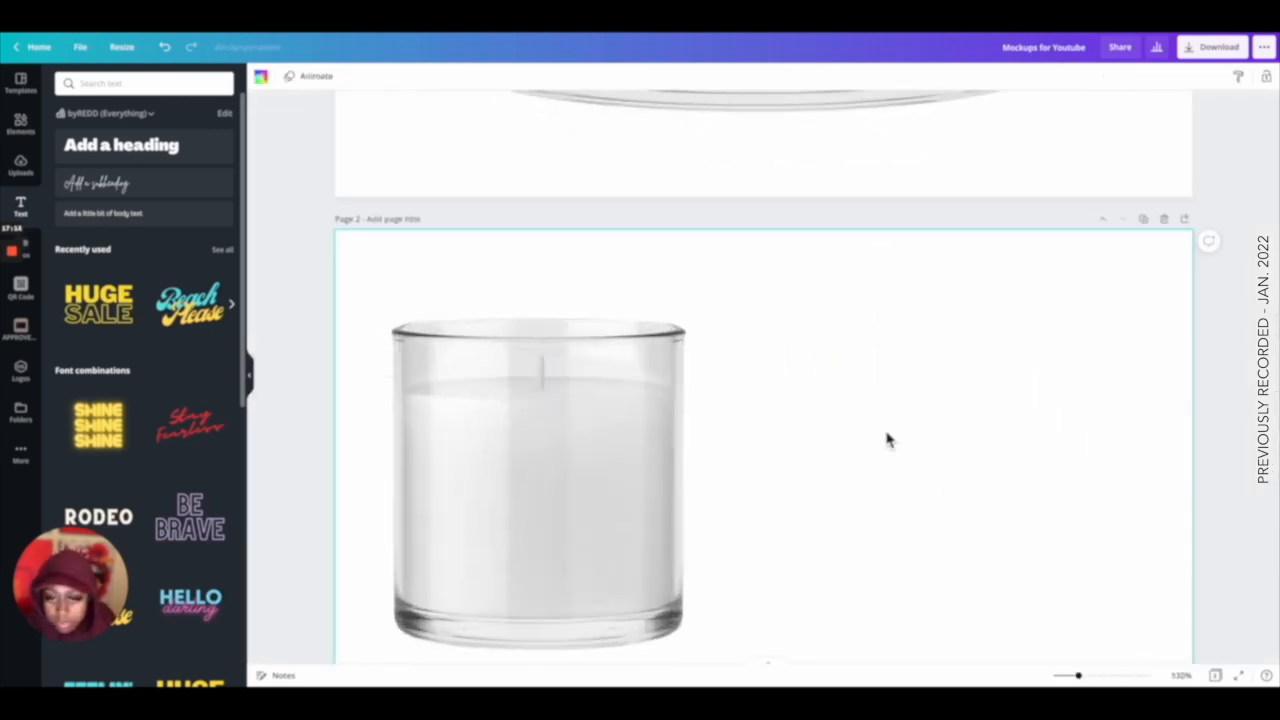
Nudge the overlaid candle piece near the wick so it lines up with the rest of the candle.
{"action": "left_click_drag", "start_coordinate": [1078, 675], "coordinate": [1148, 675]}
{"action": "scroll", "coordinate": [760, 543], "scroll_direction": "left", "scroll_amount": 5}
{"action": "left_click_drag", "start_coordinate": [537, 378], "coordinate": [543, 421]}
{"action": "left_click", "coordinate": [1154, 391]}
{"action": "left_click", "coordinate": [1130, 435]}
{"action": "scroll", "coordinate": [638, 414], "scroll_direction": "left", "scroll_amount": 1}
{"action": "scroll", "coordinate": [920, 457], "scroll_direction": "up", "scroll_amount": 4}
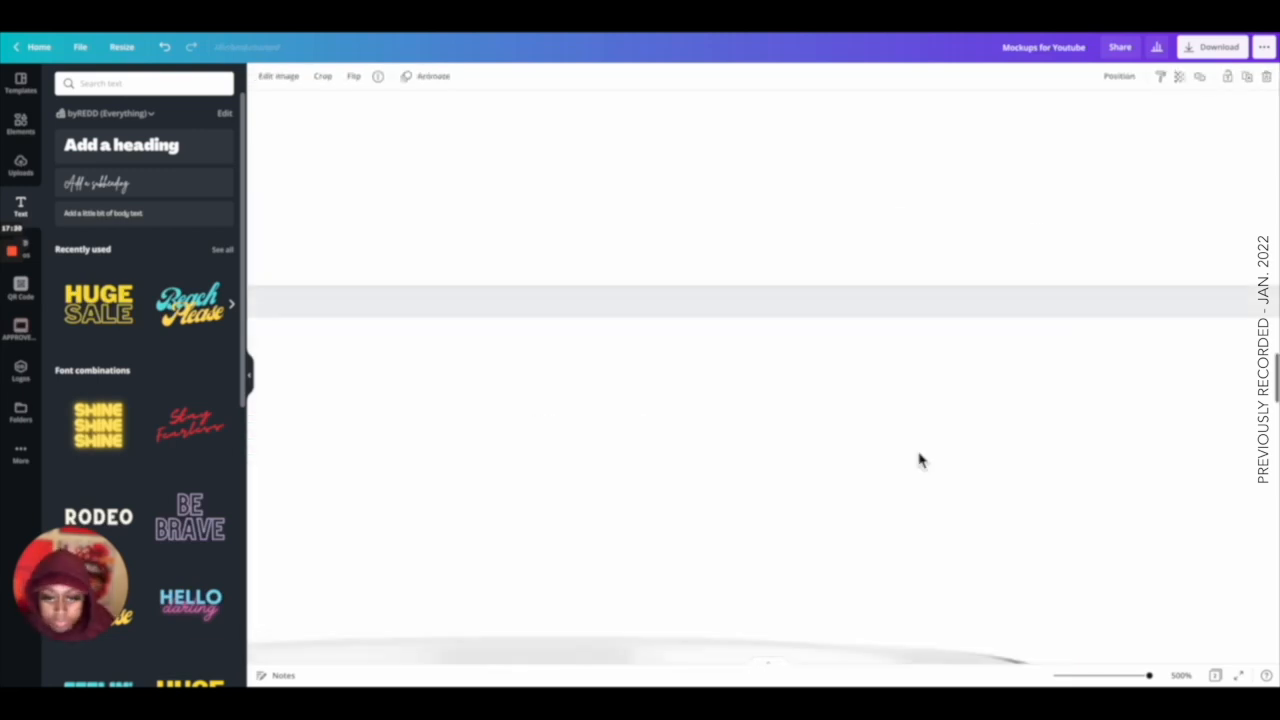
{"action": "scroll", "coordinate": [922, 458], "scroll_direction": "down", "scroll_amount": 5}
{"action": "left_click", "coordinate": [1137, 443]}
{"action": "left_click", "coordinate": [540, 357]}
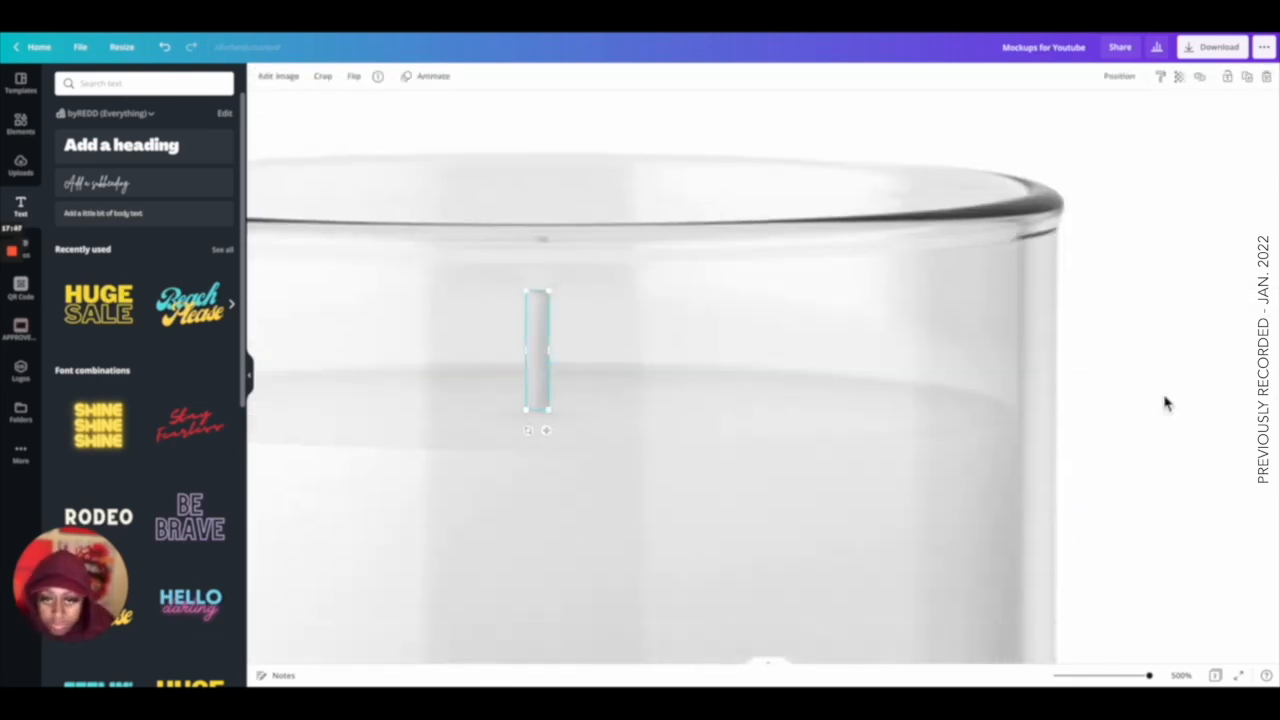
{"action": "left_click", "coordinate": [1190, 376]}
{"action": "scroll", "coordinate": [1190, 376], "scroll_direction": "down", "scroll_amount": 1}
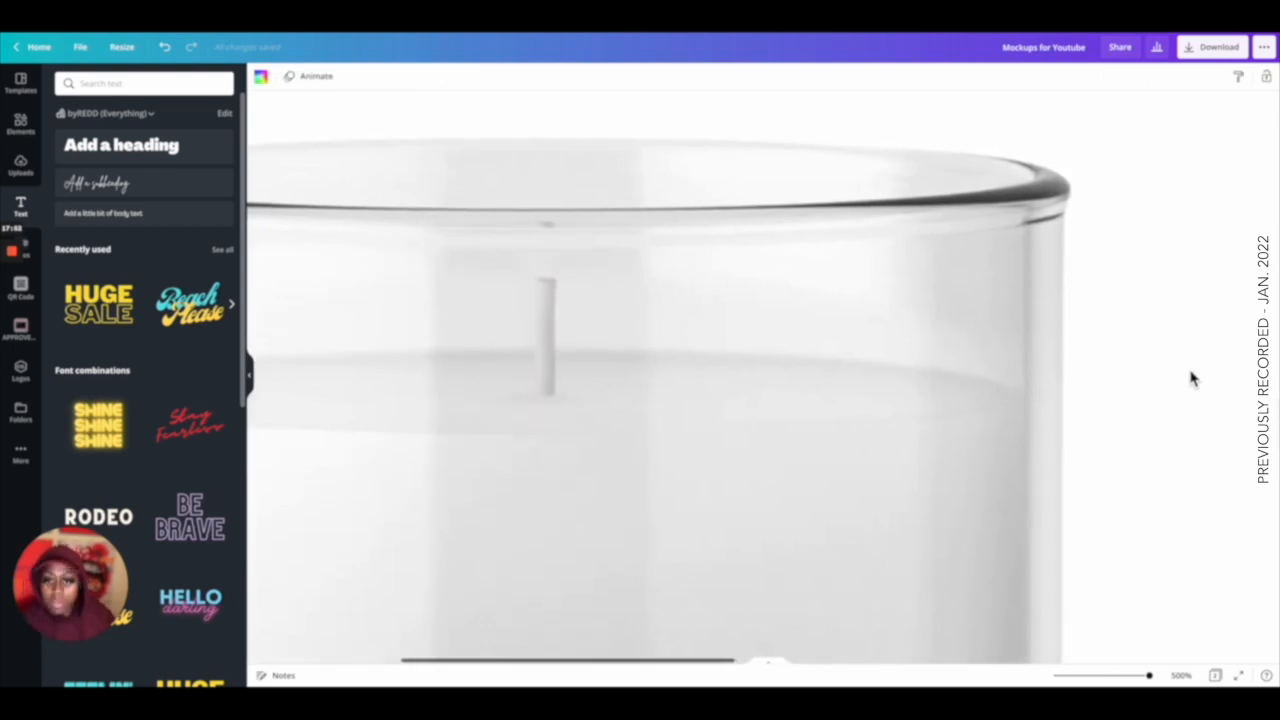
{"action": "left_click_drag", "start_coordinate": [1150, 677], "coordinate": [1066, 677]}
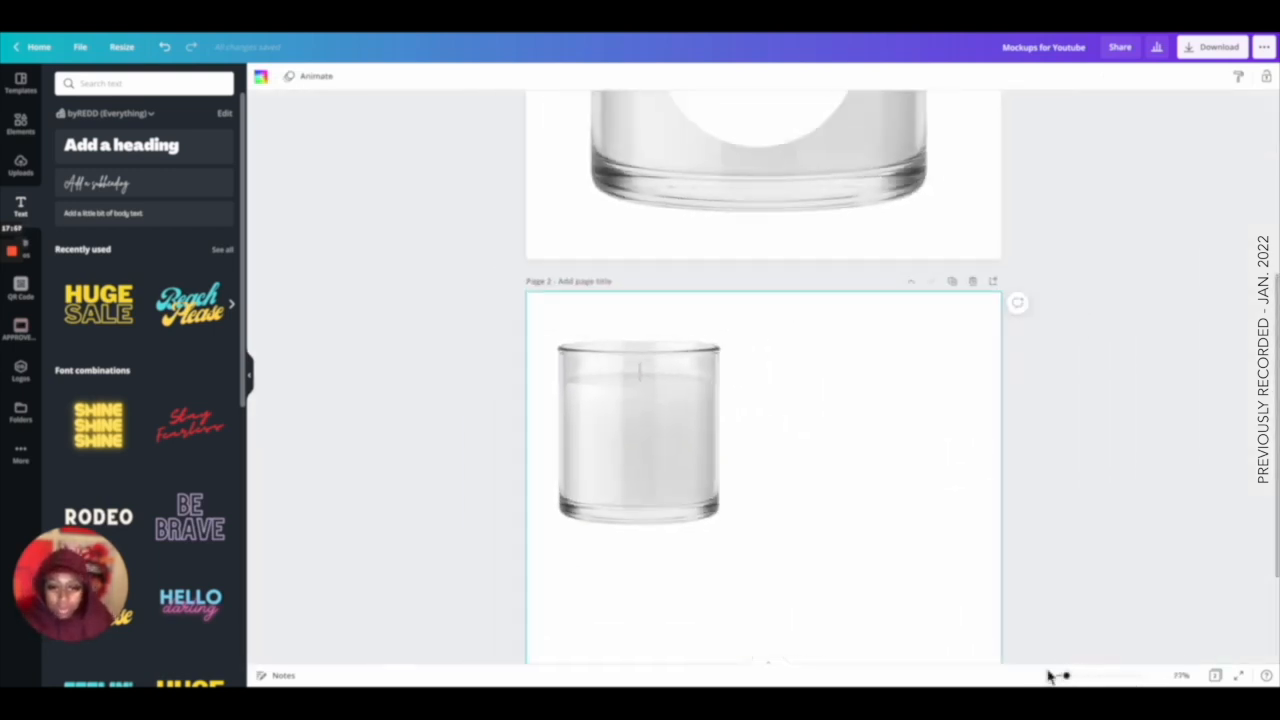
Try a Violet duotone effect on the candle's wax section, then cancel it.
{"action": "left_click", "coordinate": [697, 519]}
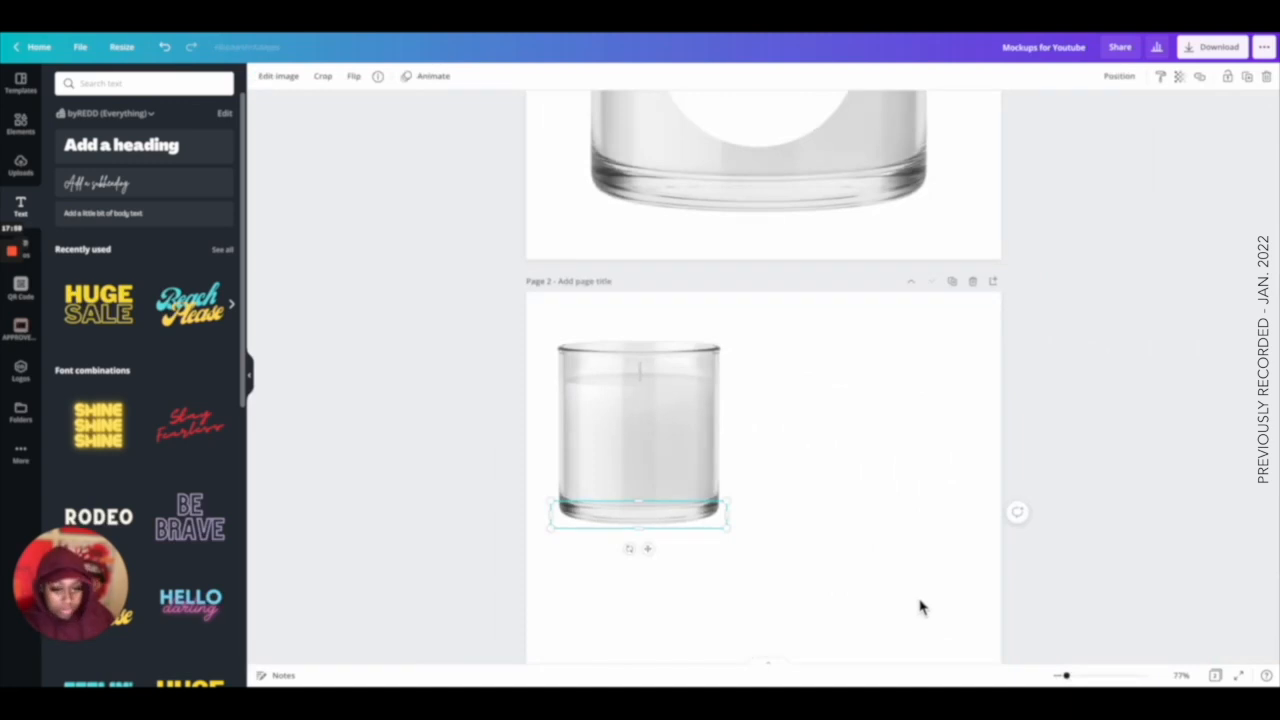
{"action": "left_click", "coordinate": [897, 570]}
{"action": "mouse_move", "coordinate": [762, 576]}
{"action": "left_mouse_down"}
{"action": "mouse_move", "coordinate": [613, 300]}
{"action": "mouse_move", "coordinate": [571, 320]}
{"action": "left_mouse_up"}
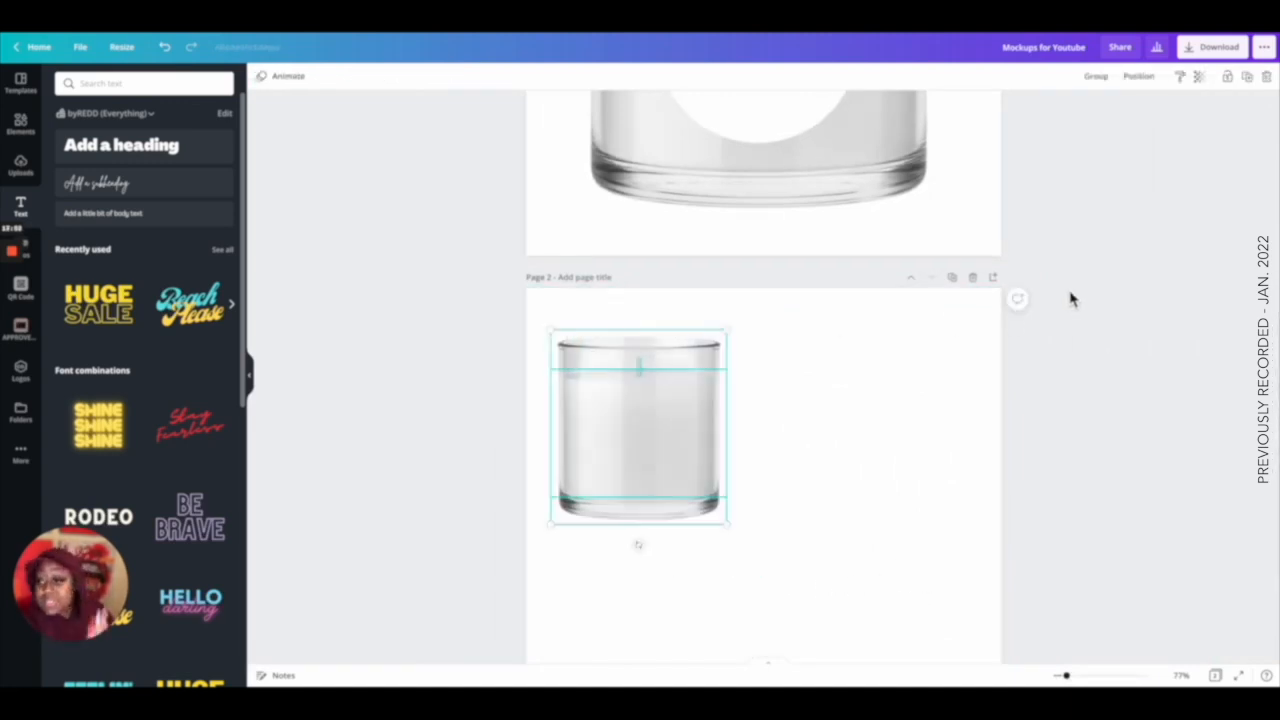
{"action": "left_click", "coordinate": [883, 470]}
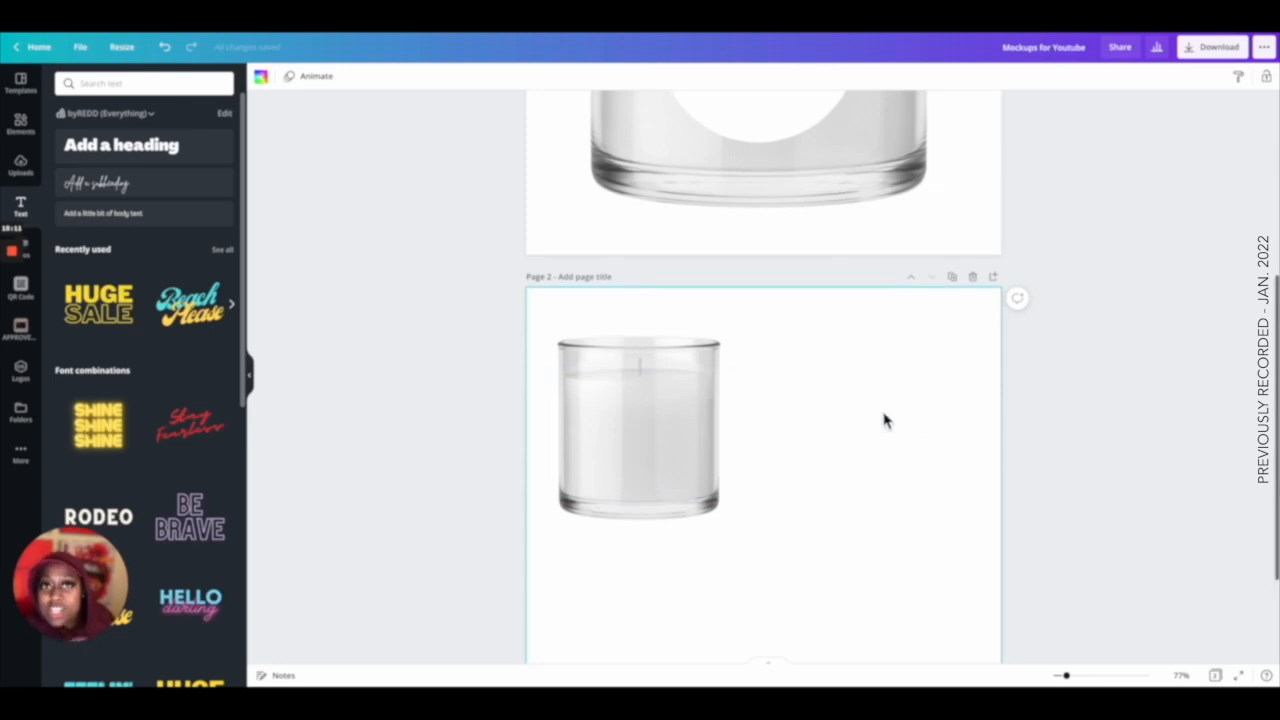
{"action": "left_click", "coordinate": [678, 440]}
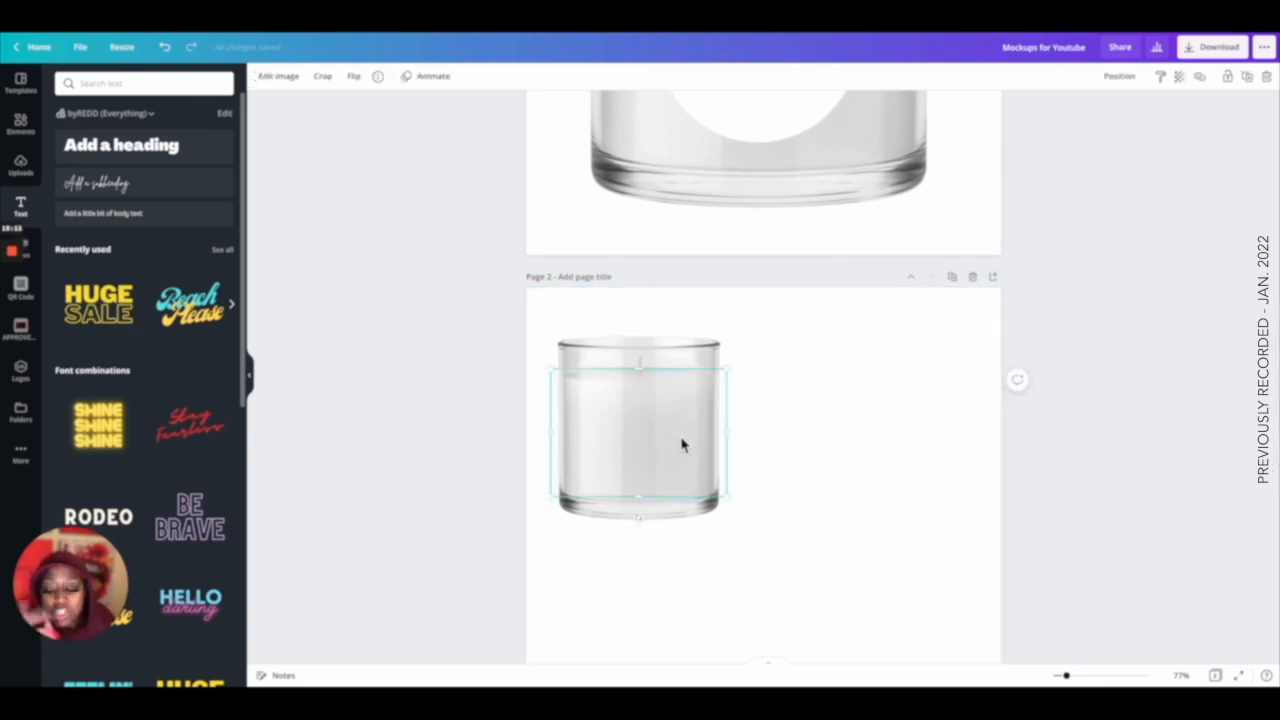
{"action": "left_click", "coordinate": [286, 80]}
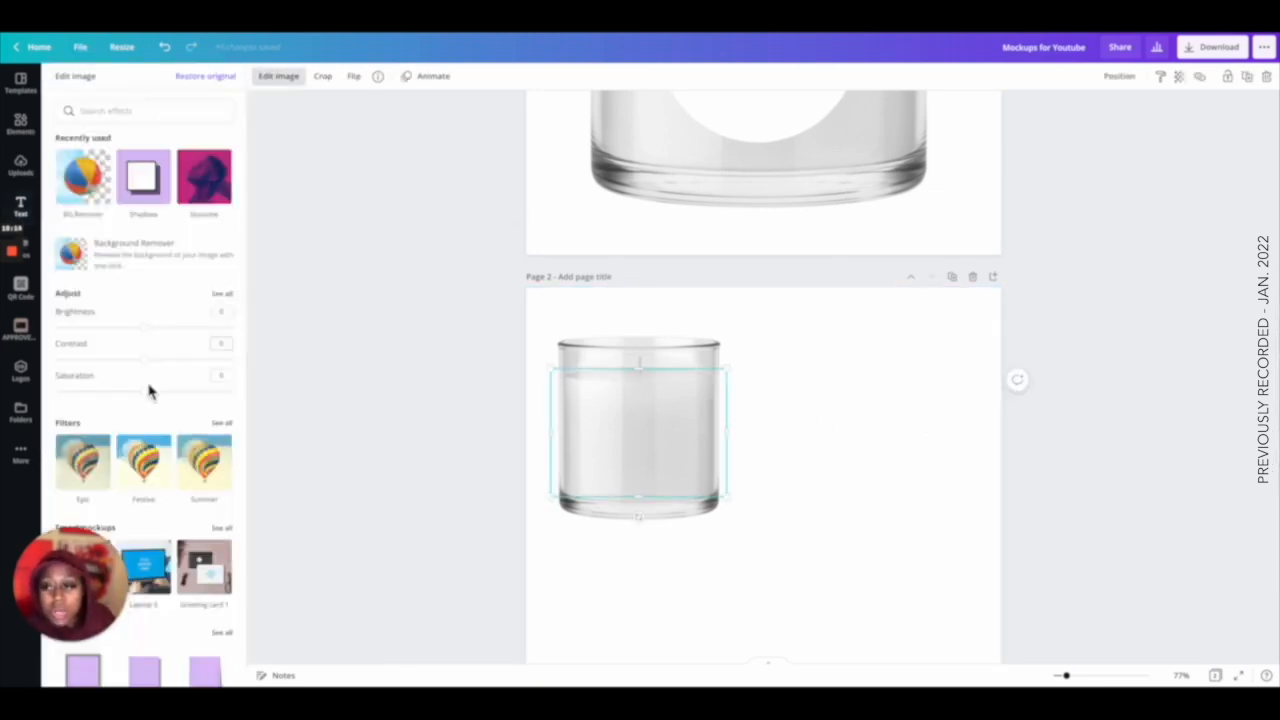
{"action": "scroll", "coordinate": [147, 400], "scroll_direction": "down", "scroll_amount": 3}
{"action": "scroll", "coordinate": [150, 407], "scroll_direction": "down", "scroll_amount": 3}
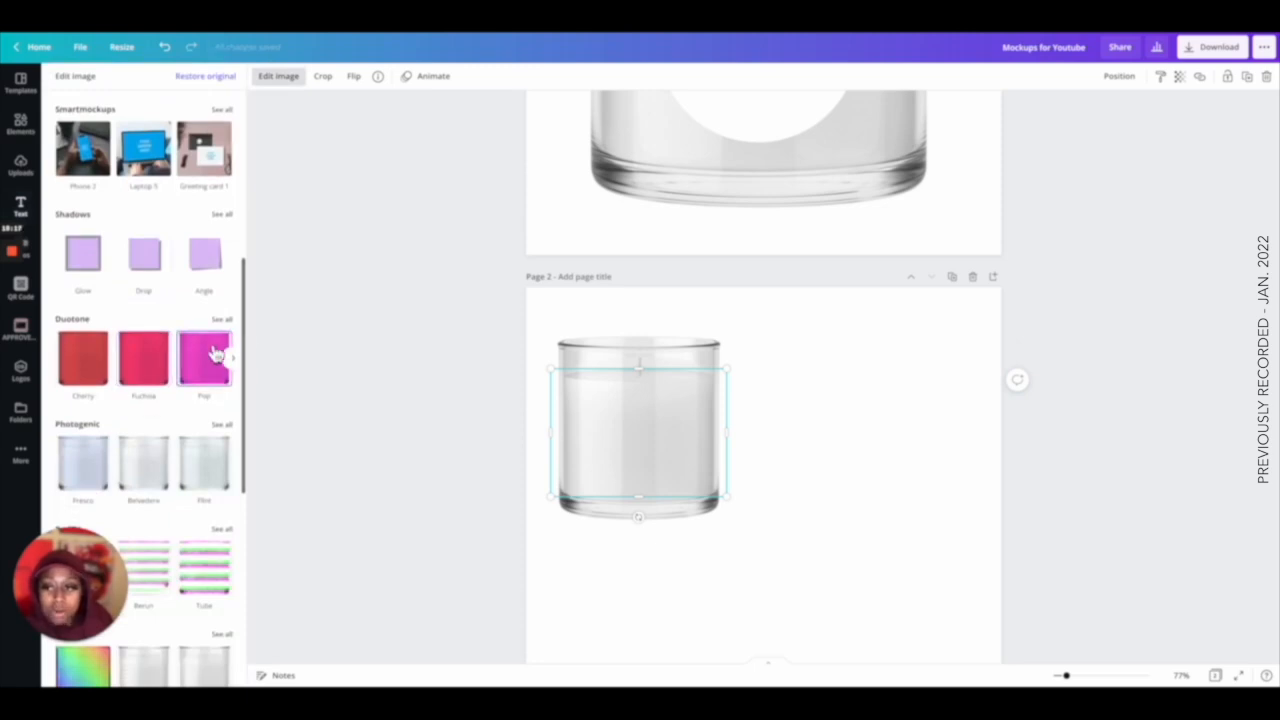
{"action": "left_click", "coordinate": [224, 320]}
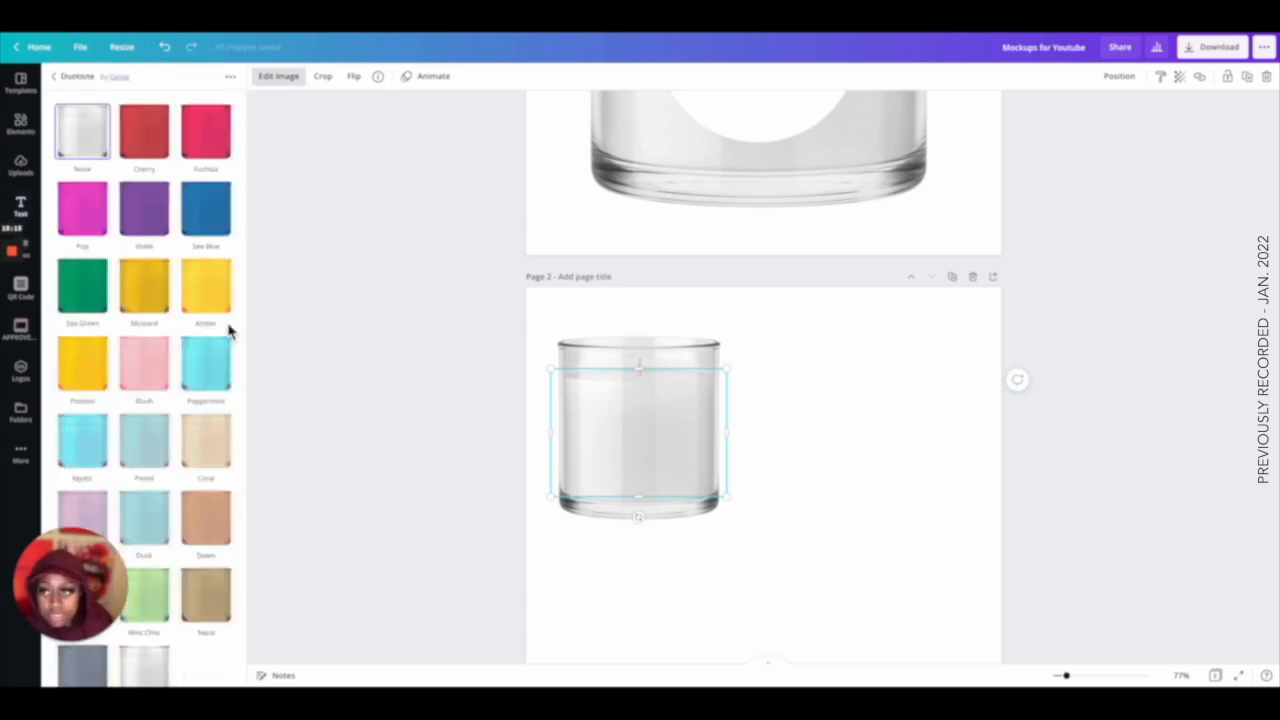
{"action": "scroll", "coordinate": [228, 331], "scroll_direction": "down", "scroll_amount": 1}
{"action": "left_click", "coordinate": [166, 190]}
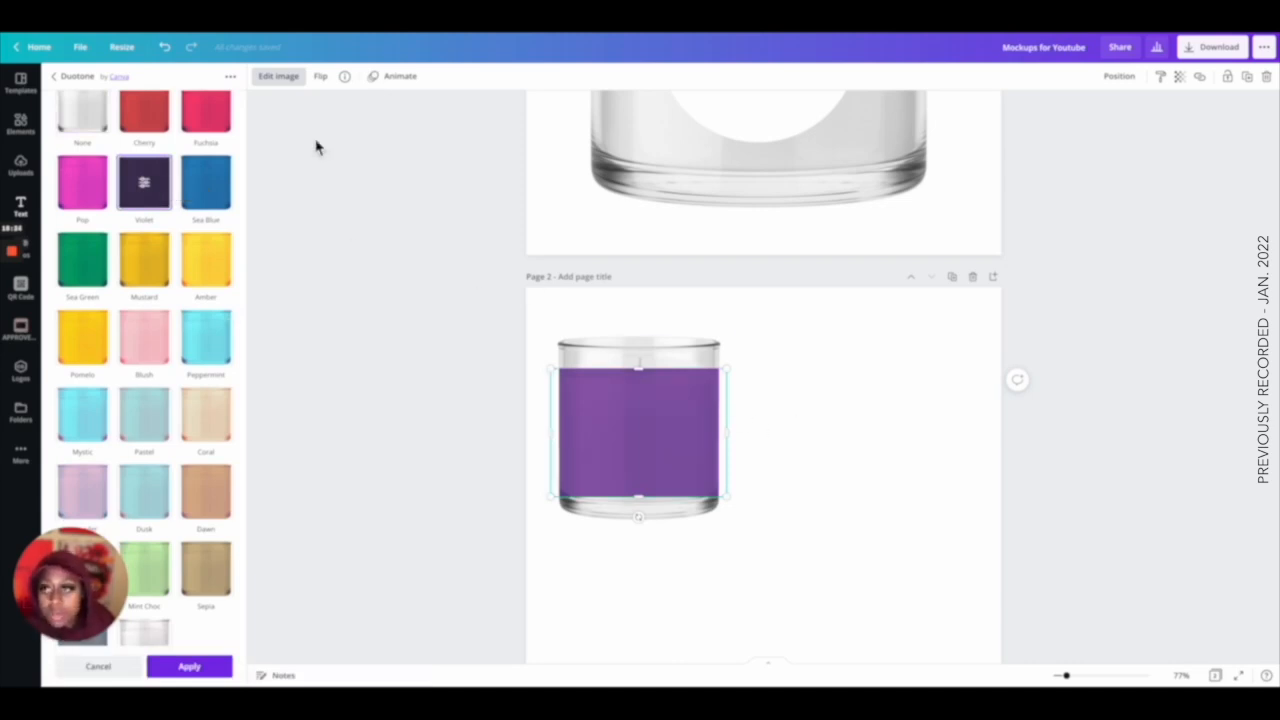
{"action": "left_click", "coordinate": [99, 667]}
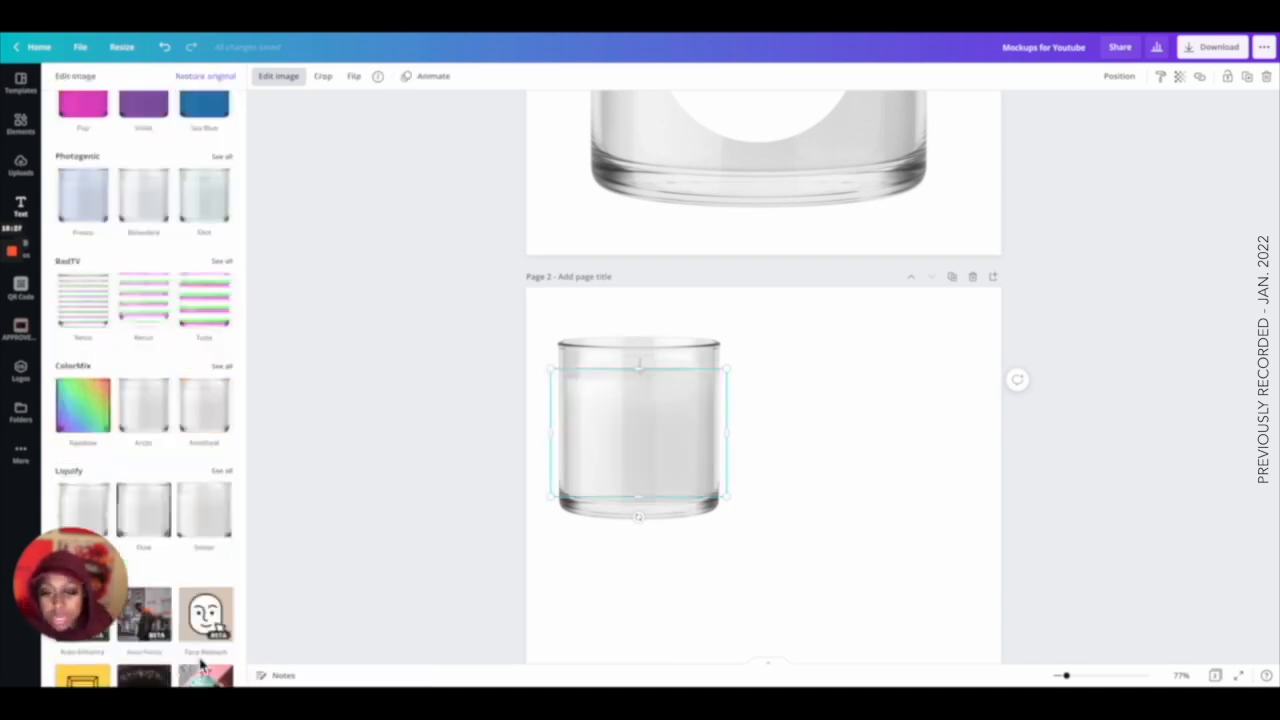
Pull the wax section out beside the candle, duplicating and resizing the pieces to rebuild it.
{"action": "left_click", "coordinate": [765, 425]}
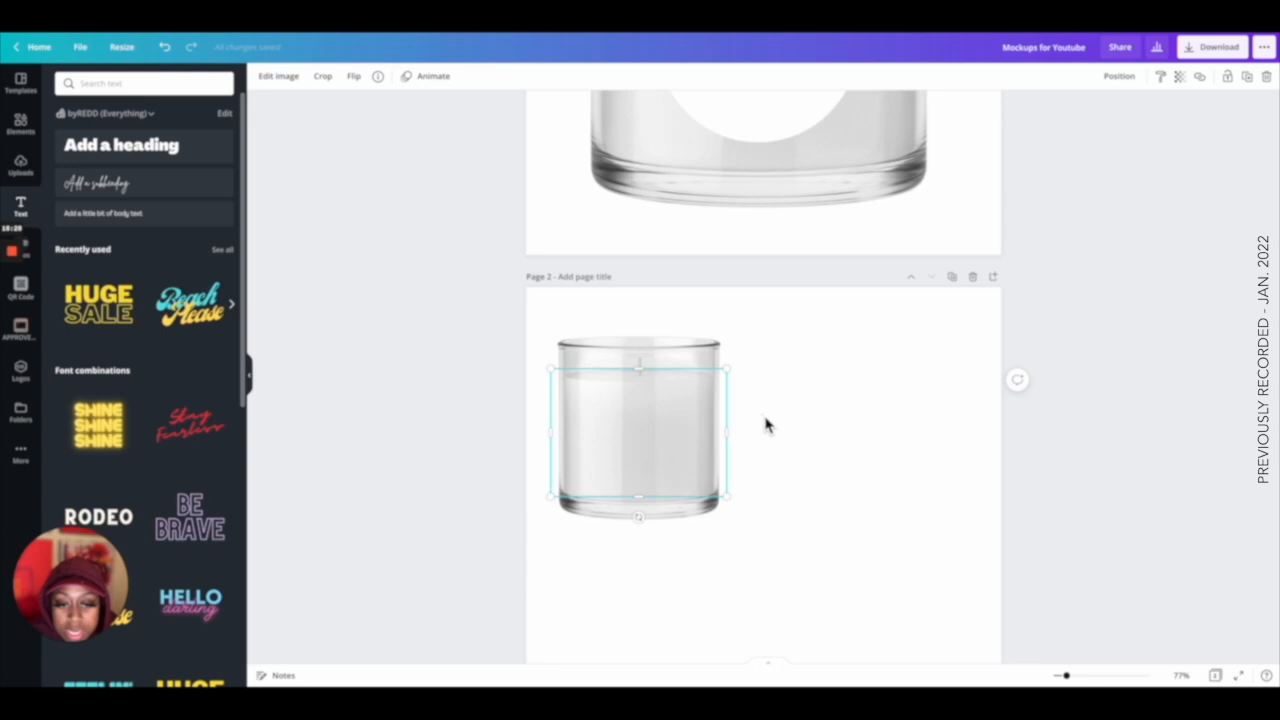
{"action": "left_click", "coordinate": [640, 422]}
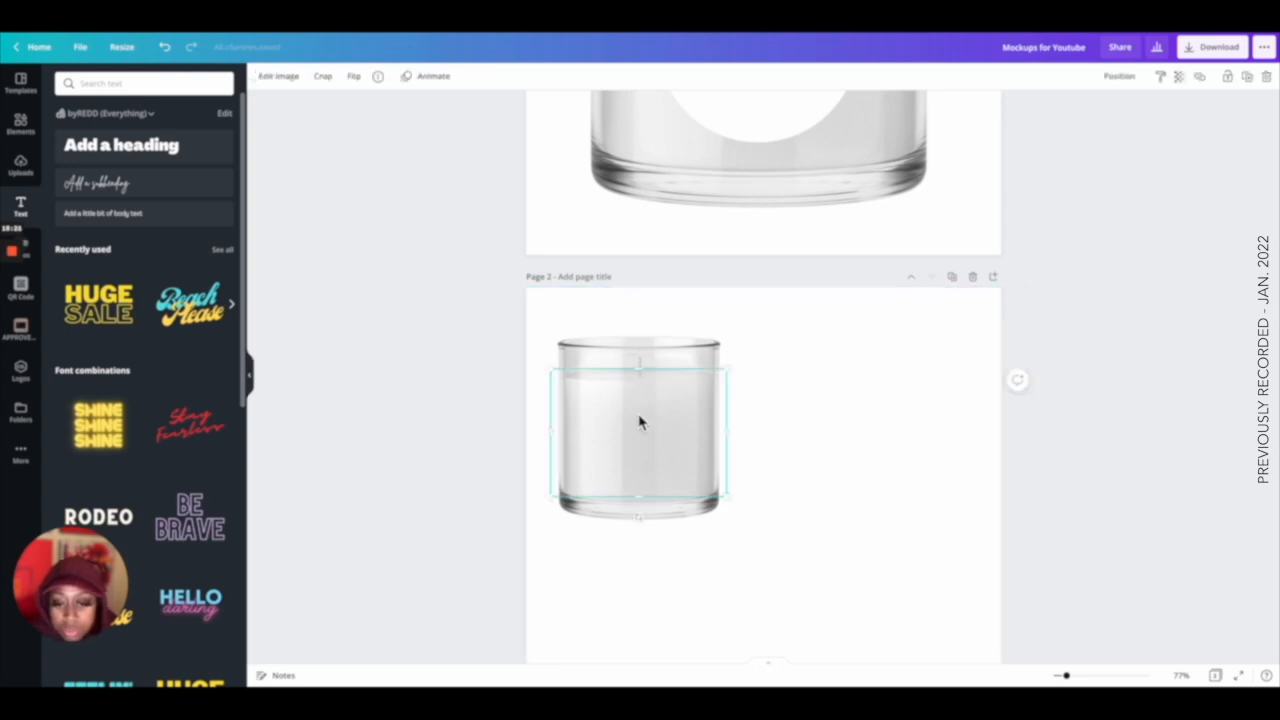
{"action": "left_click_drag", "start_coordinate": [640, 422], "coordinate": [797, 419]}
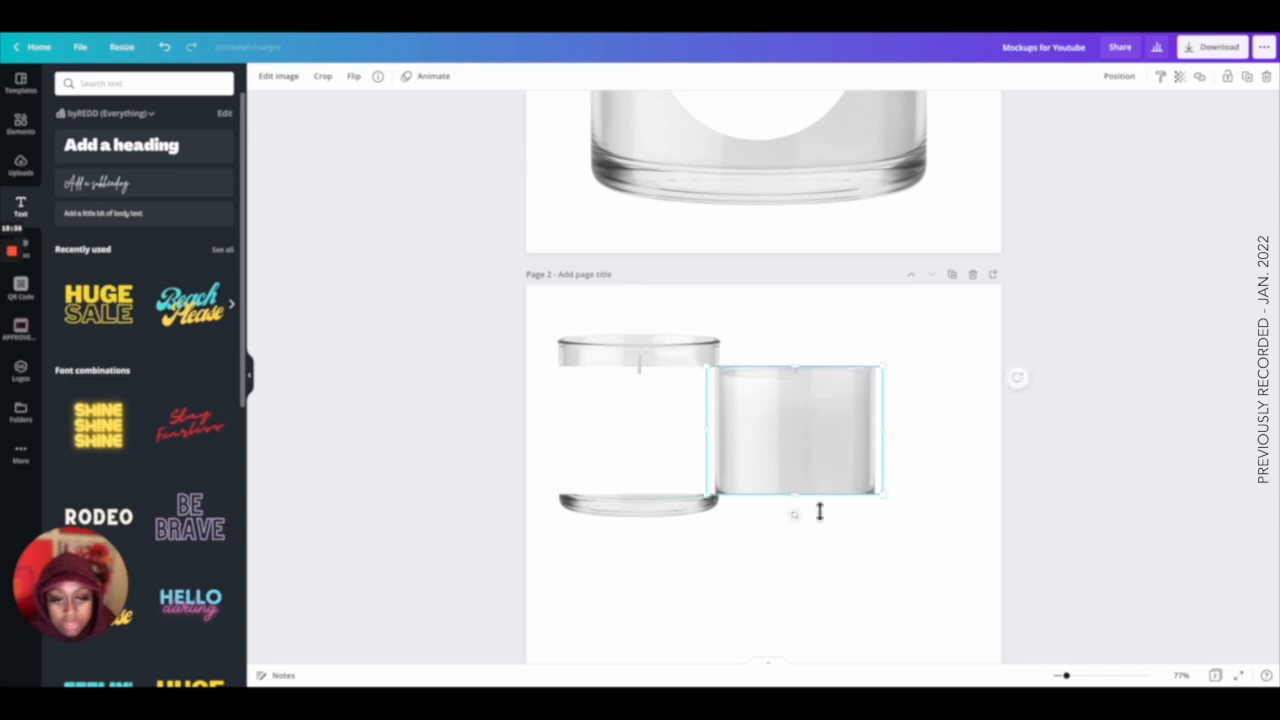
{"action": "left_click", "coordinate": [820, 522]}
{"action": "left_click", "coordinate": [791, 434]}
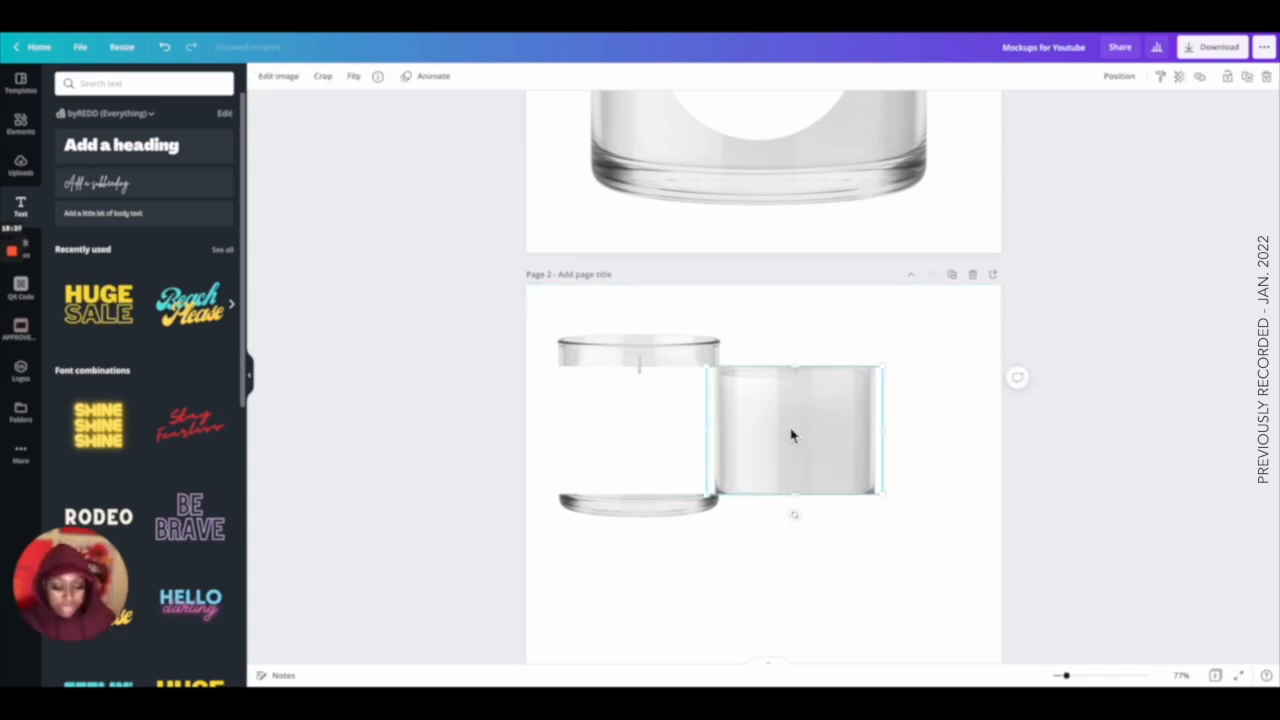
{"action": "key", "text": "super+d"}
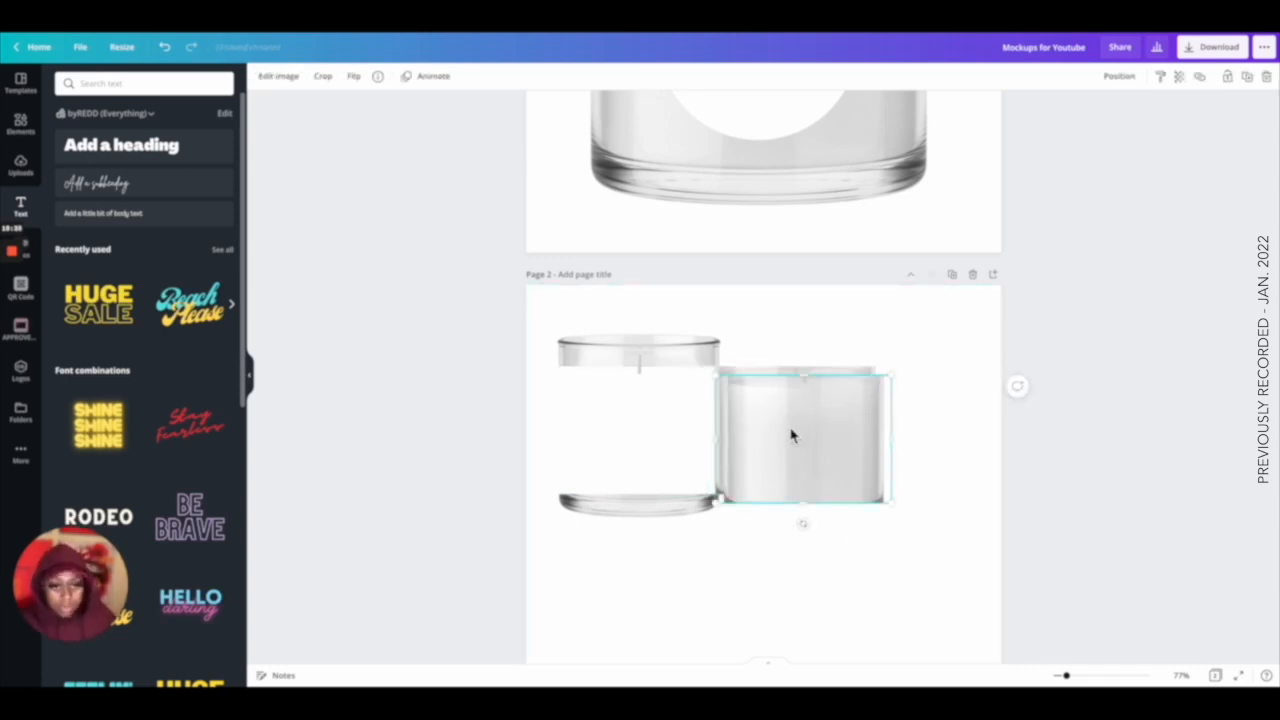
{"action": "left_click_drag", "start_coordinate": [791, 434], "coordinate": [783, 553]}
{"action": "scroll", "coordinate": [783, 554], "scroll_direction": "down", "scroll_amount": 1}
{"action": "key", "text": "super+v"}
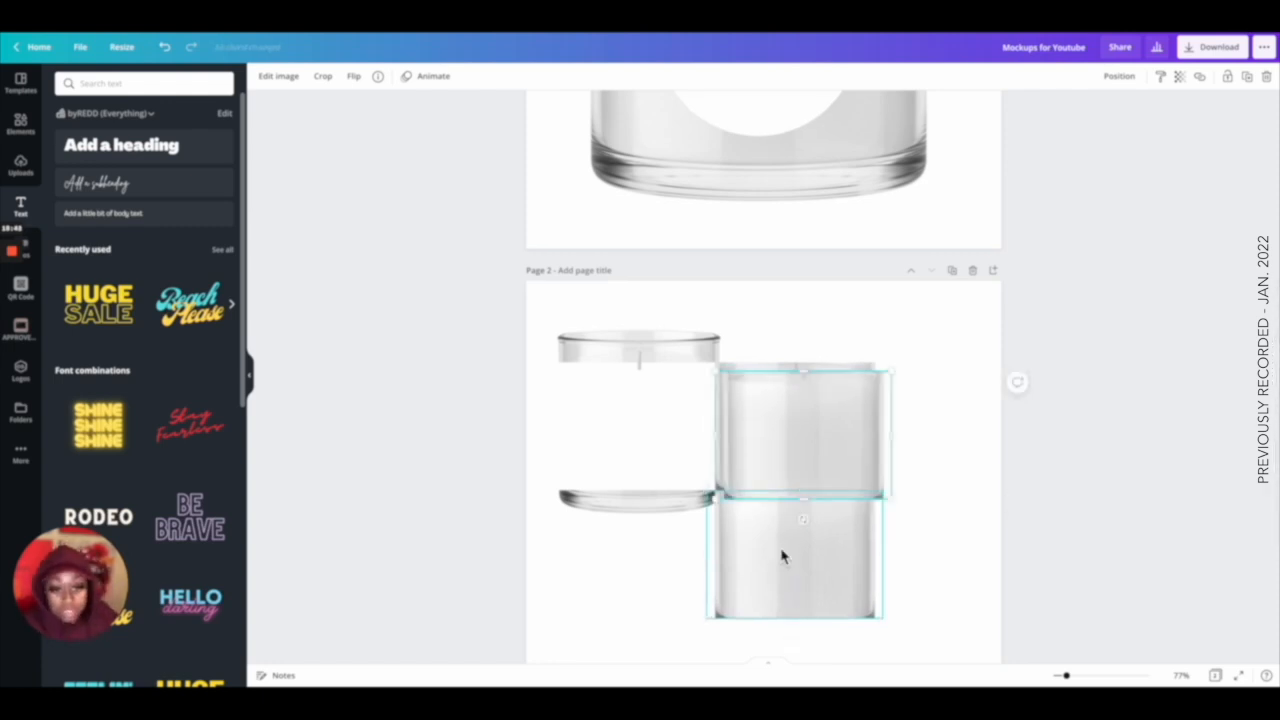
{"action": "left_click_drag", "start_coordinate": [790, 455], "coordinate": [778, 347]}
{"action": "scroll", "coordinate": [720, 305], "scroll_direction": "down", "scroll_amount": 1}
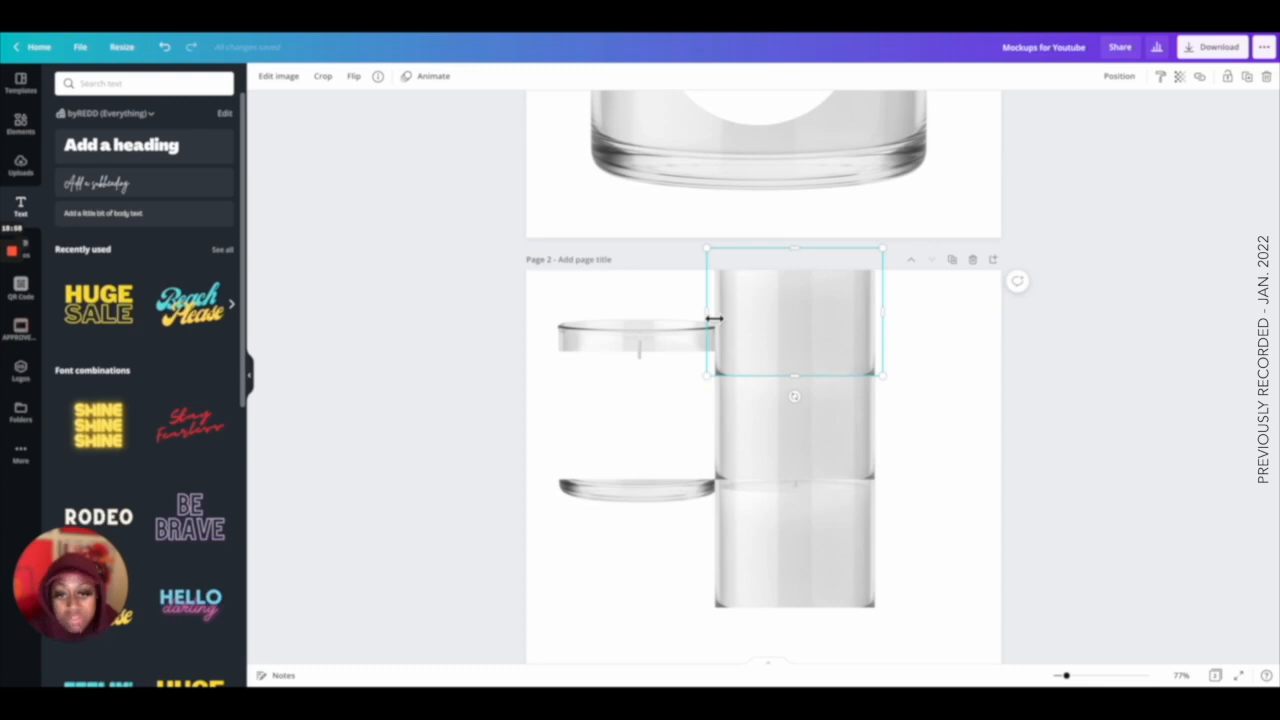
{"action": "left_click_drag", "start_coordinate": [717, 318], "coordinate": [727, 320]}
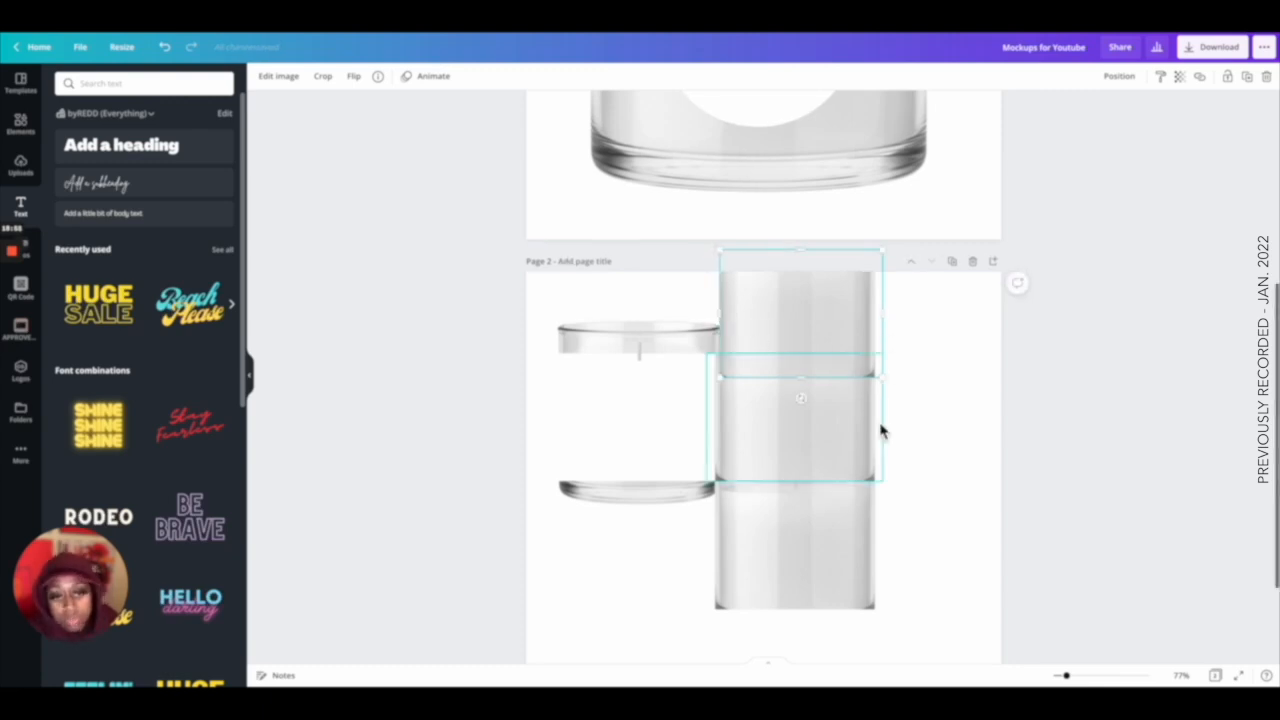
{"action": "left_click_drag", "start_coordinate": [889, 320], "coordinate": [867, 320]}
{"action": "left_click", "coordinate": [737, 446]}
{"action": "left_click_drag", "start_coordinate": [893, 424], "coordinate": [721, 429]}
{"action": "left_click", "coordinate": [790, 513]}
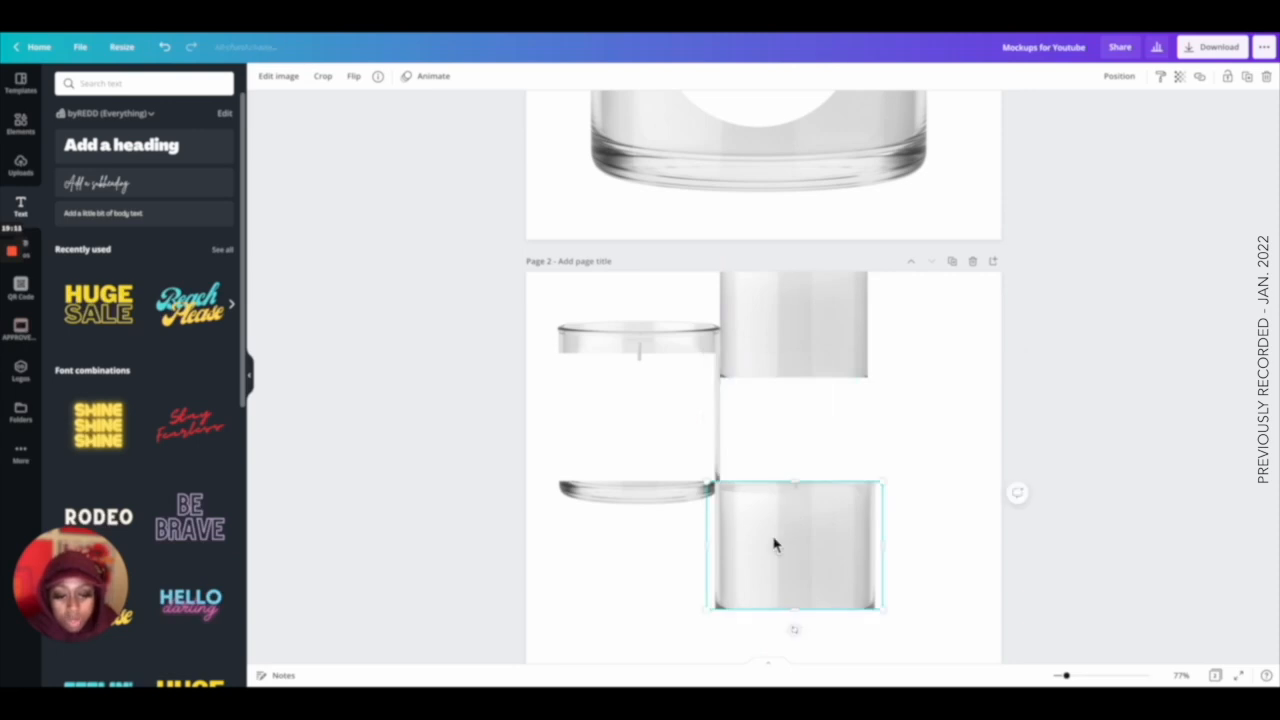
{"action": "left_click_drag", "start_coordinate": [710, 549], "coordinate": [873, 551]}
{"action": "left_click", "coordinate": [955, 535]}
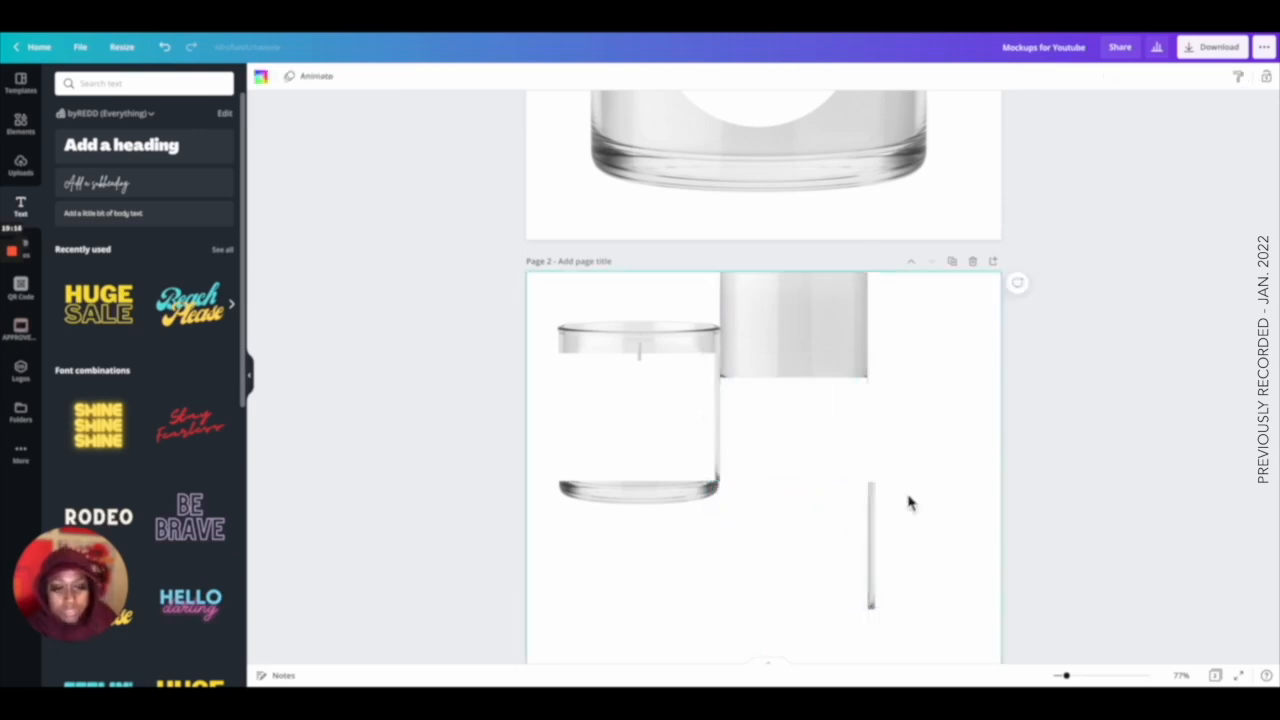
Move the wax section back inside the candle glass and align its edges with the glass.
{"action": "left_click_drag", "start_coordinate": [763, 329], "coordinate": [777, 426]}
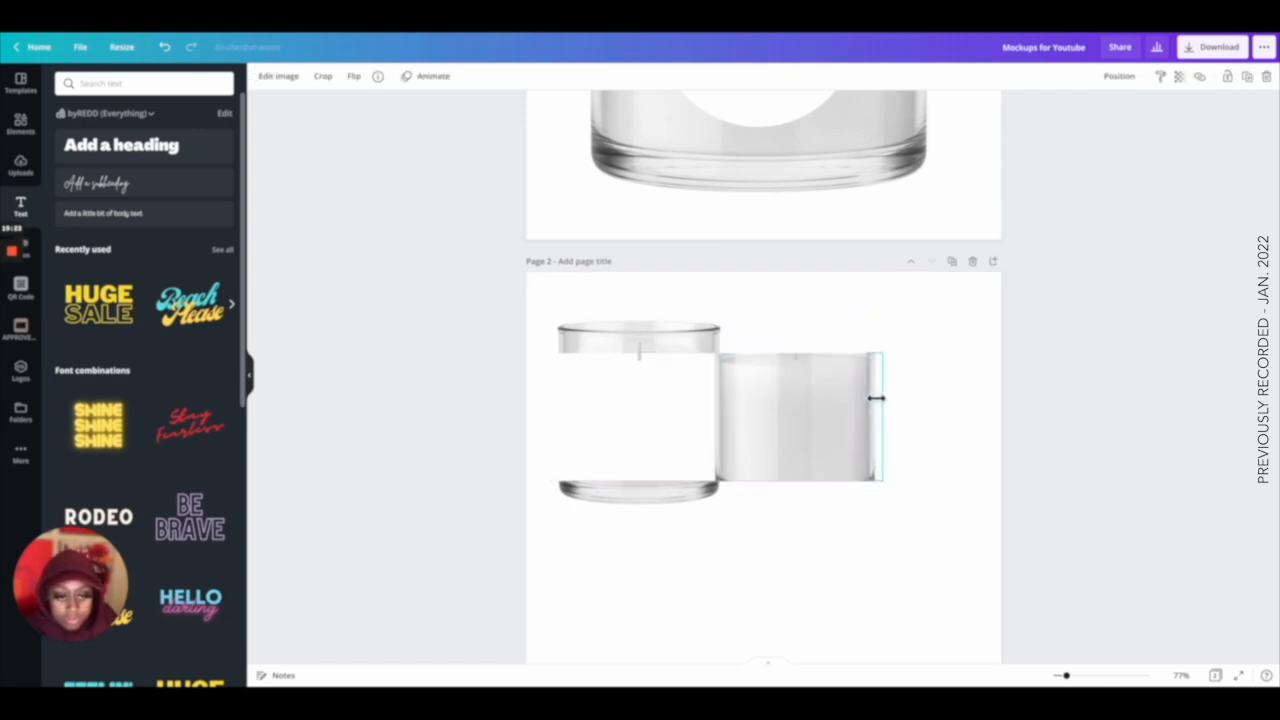
{"action": "left_click", "coordinate": [917, 400]}
{"action": "left_click_drag", "start_coordinate": [1066, 675], "coordinate": [1100, 677]}
{"action": "scroll", "coordinate": [1169, 429], "scroll_direction": "down", "scroll_amount": 2}
{"action": "left_click_drag", "start_coordinate": [1116, 407], "coordinate": [1124, 406]}
{"action": "scroll", "coordinate": [1114, 409], "scroll_direction": "up", "scroll_amount": 1}
{"action": "left_click_drag", "start_coordinate": [1184, 376], "coordinate": [630, 388]}
{"action": "left_click_drag", "start_coordinate": [923, 400], "coordinate": [434, 400]}
{"action": "left_click", "coordinate": [1049, 406]}
{"action": "scroll", "coordinate": [1049, 406], "scroll_direction": "left", "scroll_amount": 2}
{"action": "scroll", "coordinate": [1049, 406], "scroll_direction": "down", "scroll_amount": 1}
{"action": "left_click", "coordinate": [378, 400]}
{"action": "scroll", "coordinate": [1115, 440], "scroll_direction": "up", "scroll_amount": 1}
{"action": "left_click_drag", "start_coordinate": [956, 396], "coordinate": [770, 401]}
{"action": "left_click", "coordinate": [977, 363]}
{"action": "scroll", "coordinate": [977, 363], "scroll_direction": "right", "scroll_amount": 1}
{"action": "scroll", "coordinate": [977, 363], "scroll_direction": "left", "scroll_amount": 1}
{"action": "scroll", "coordinate": [977, 363], "scroll_direction": "down", "scroll_amount": 1}
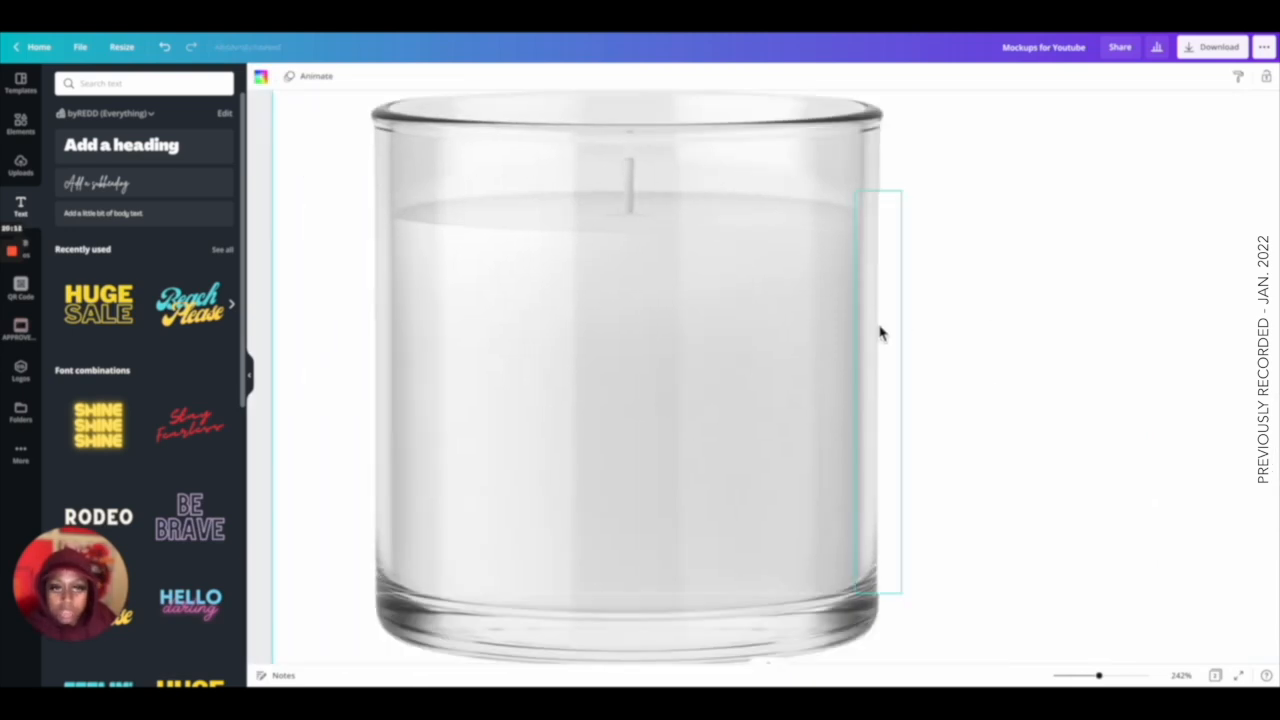
{"action": "left_click", "coordinate": [820, 390]}
{"action": "left_click_drag", "start_coordinate": [851, 393], "coordinate": [858, 394]}
{"action": "scroll", "coordinate": [858, 400], "scroll_direction": "down", "scroll_amount": 2}
{"action": "left_click", "coordinate": [757, 477]}
{"action": "left_click_drag", "start_coordinate": [757, 477], "coordinate": [757, 470]}
{"action": "left_click_drag", "start_coordinate": [866, 474], "coordinate": [866, 478]}
{"action": "left_click_drag", "start_coordinate": [639, 457], "coordinate": [638, 453]}
{"action": "left_click", "coordinate": [1006, 457]}
{"action": "scroll", "coordinate": [1006, 457], "scroll_direction": "up", "scroll_amount": 1}
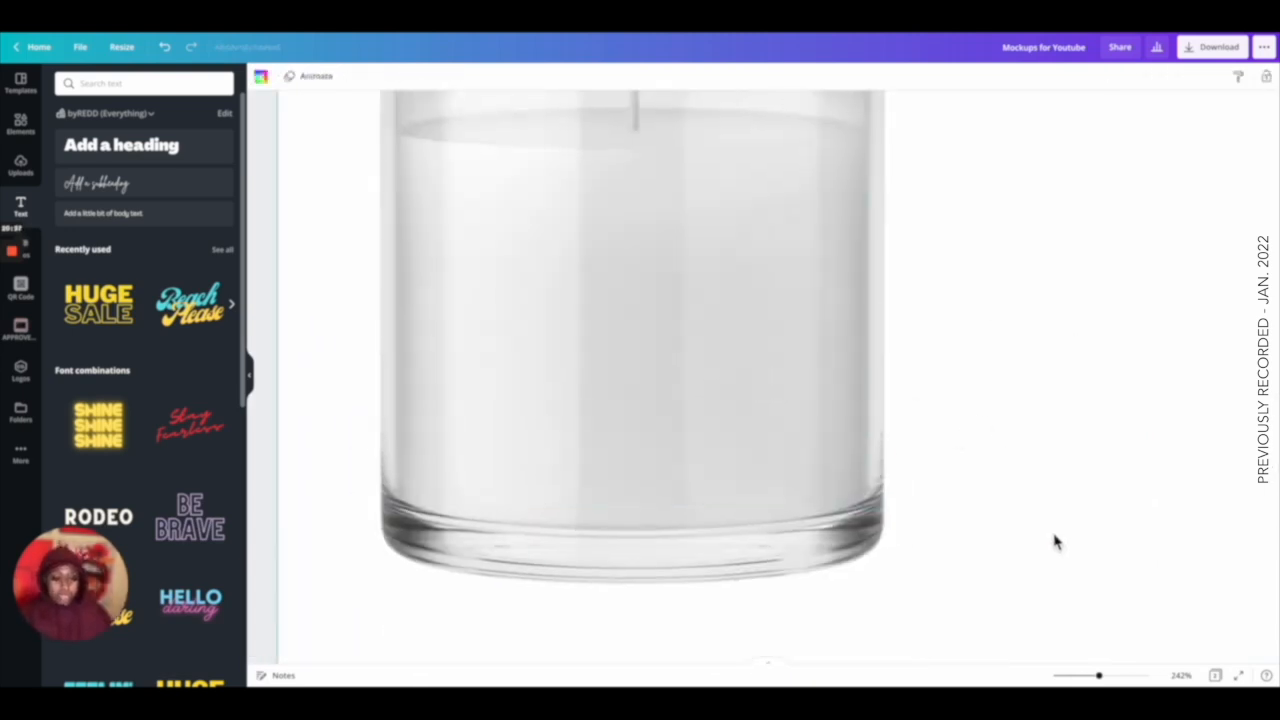
{"action": "left_click_drag", "start_coordinate": [1100, 677], "coordinate": [1075, 677]}
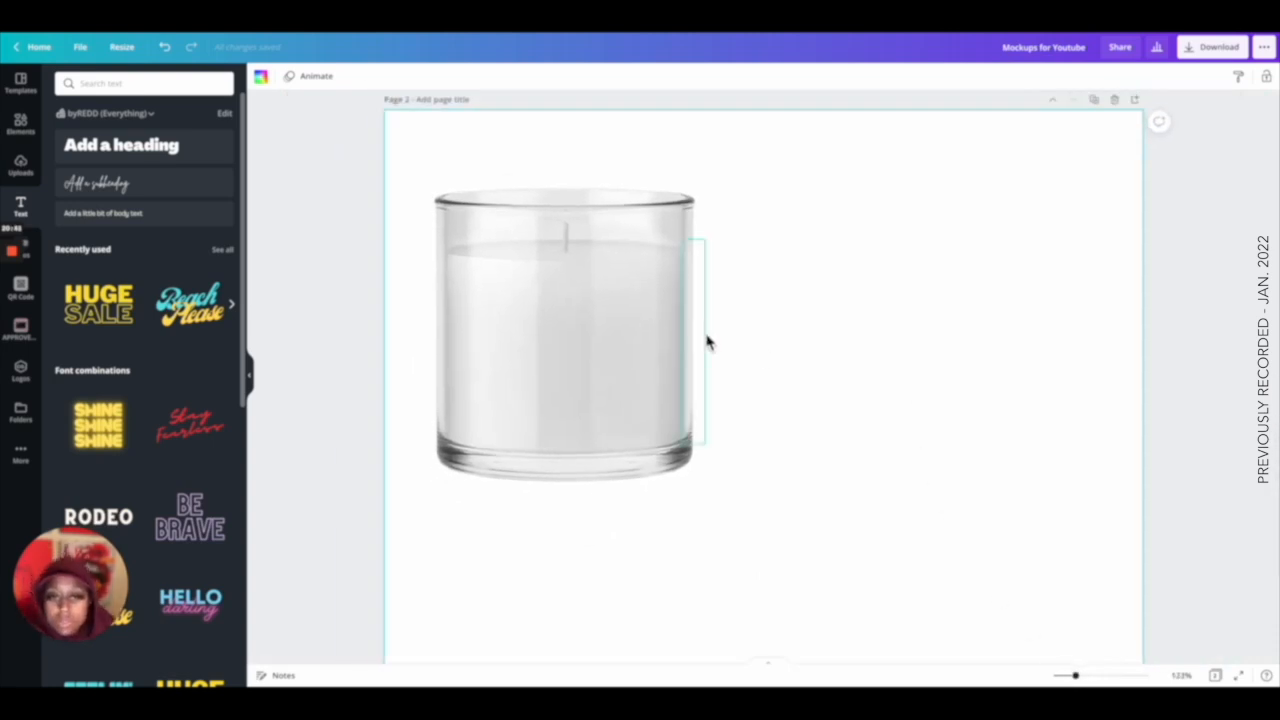
Apply a Violet duotone to the wax section and set its shadow colour to black.
{"action": "left_click", "coordinate": [529, 363]}
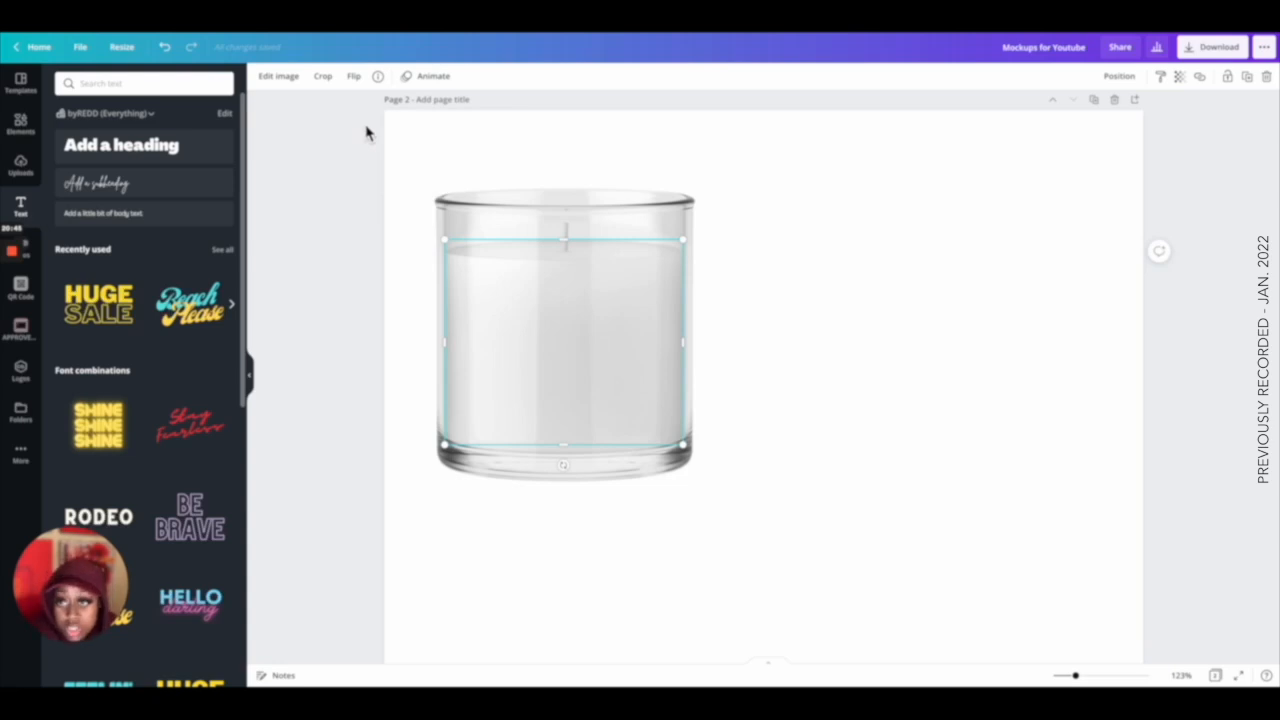
{"action": "left_click", "coordinate": [286, 82]}
{"action": "scroll", "coordinate": [174, 277], "scroll_direction": "down", "scroll_amount": 6}
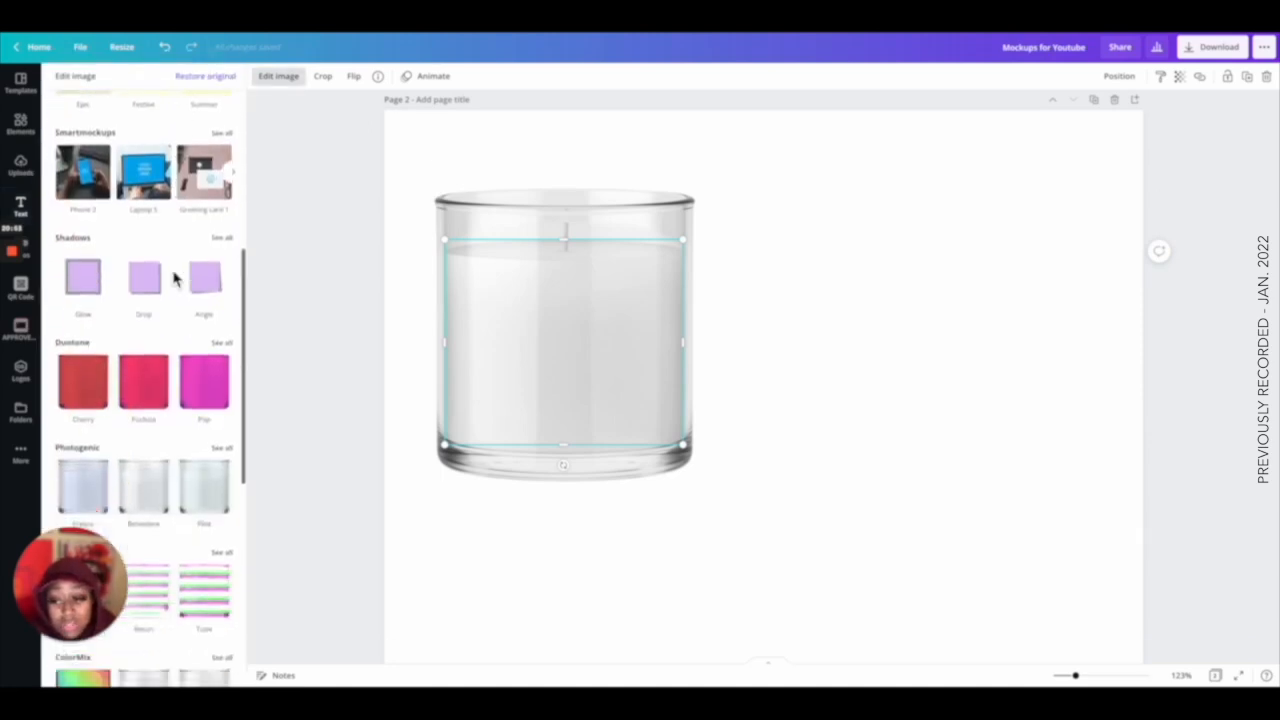
{"action": "left_click", "coordinate": [222, 205]}
{"action": "left_click", "coordinate": [145, 209]}
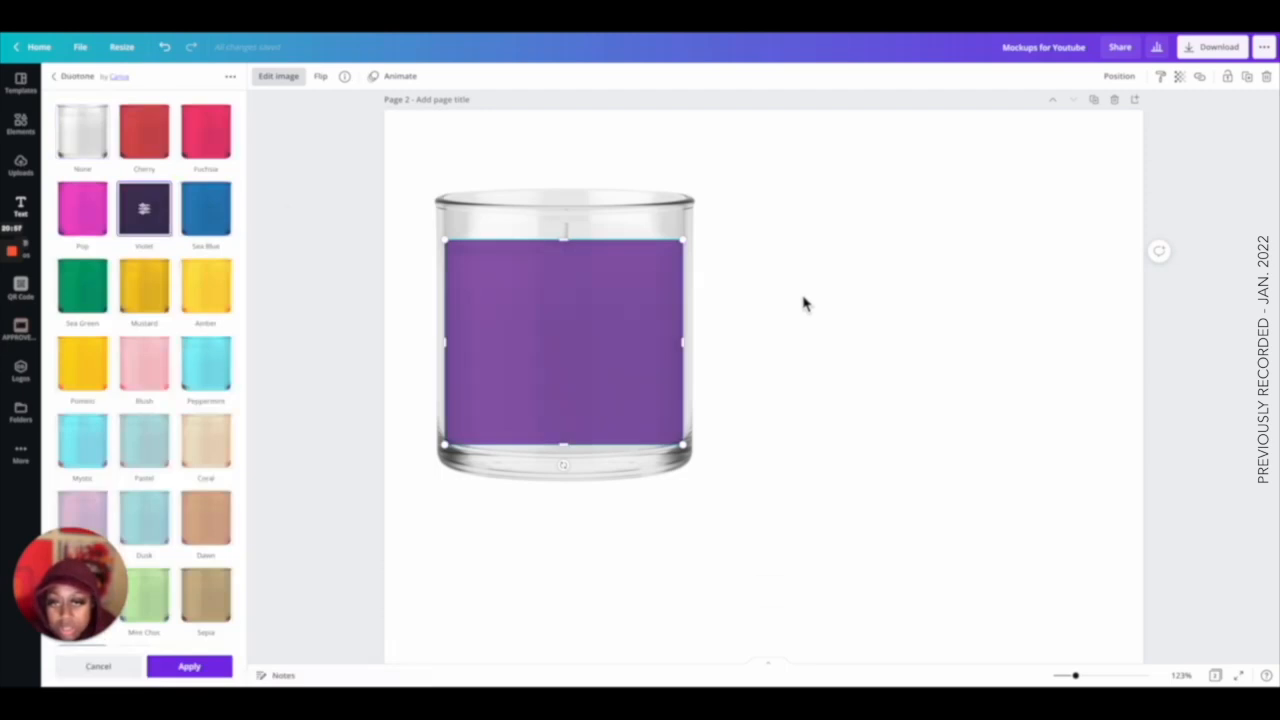
{"action": "left_click", "coordinate": [146, 212]}
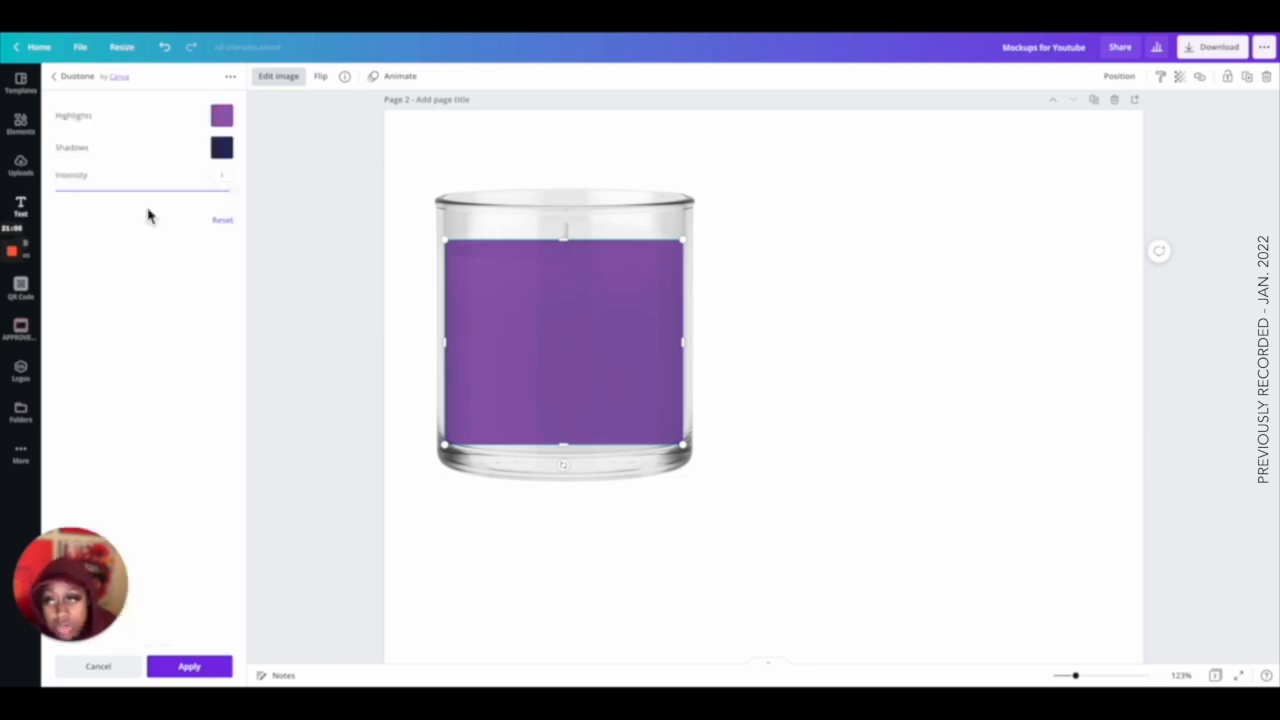
{"action": "left_click", "coordinate": [232, 155]}
{"action": "left_click", "coordinate": [264, 202]}
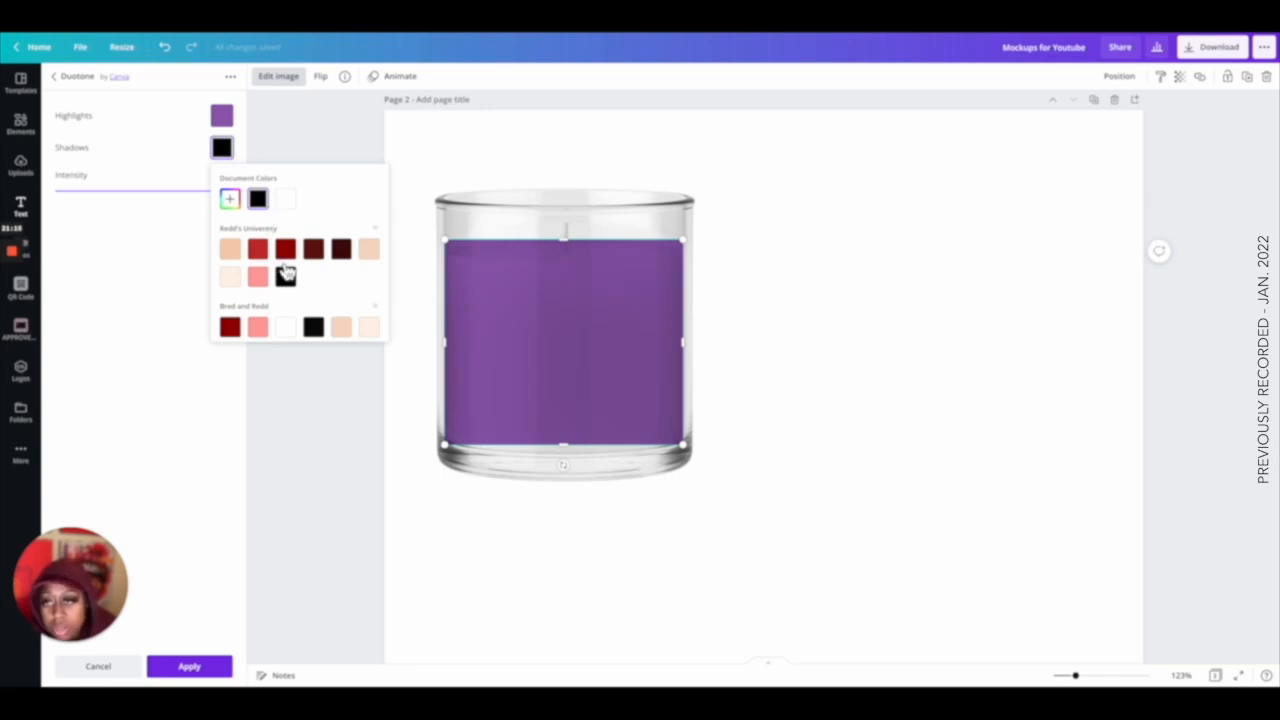
{"action": "left_click", "coordinate": [231, 200]}
{"action": "left_click_drag", "start_coordinate": [232, 282], "coordinate": [388, 225]}
{"action": "left_click", "coordinate": [258, 198]}
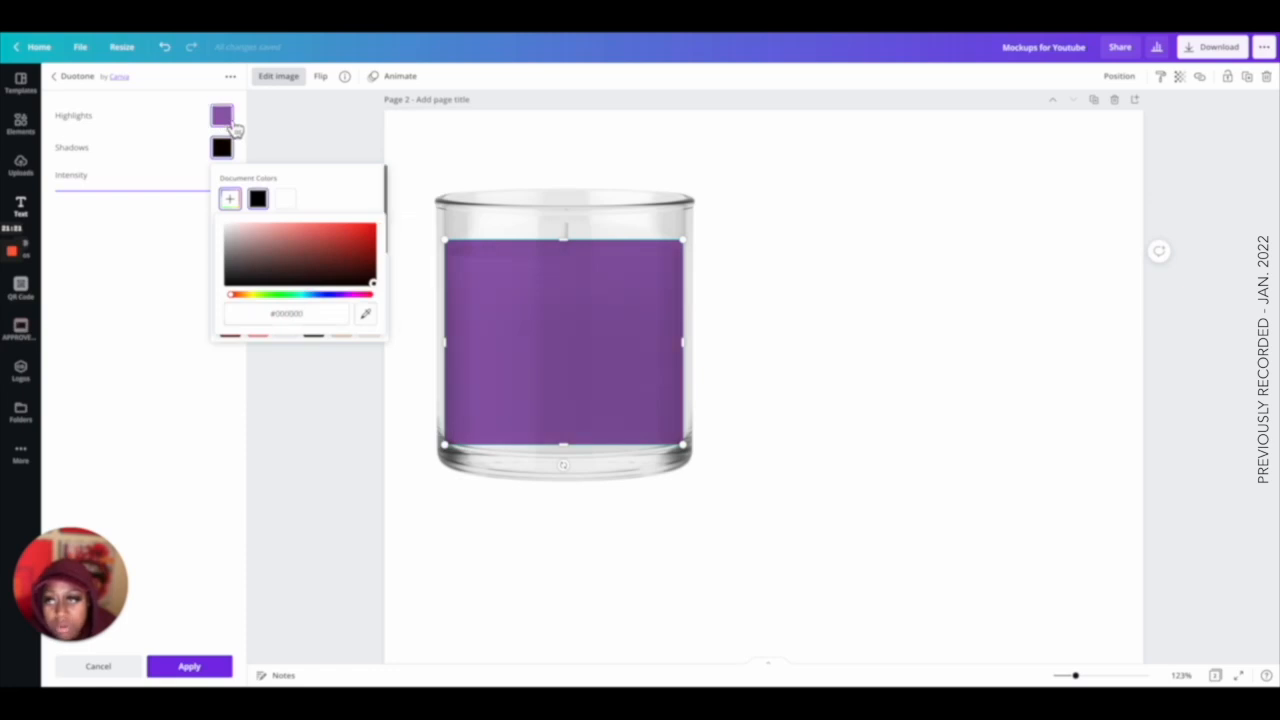
Set the duotone highlight colour to a light lavender with the colour picker.
{"action": "left_click", "coordinate": [220, 118]}
{"action": "left_click", "coordinate": [230, 167]}
{"action": "left_click_drag", "start_coordinate": [295, 209], "coordinate": [254, 193]}
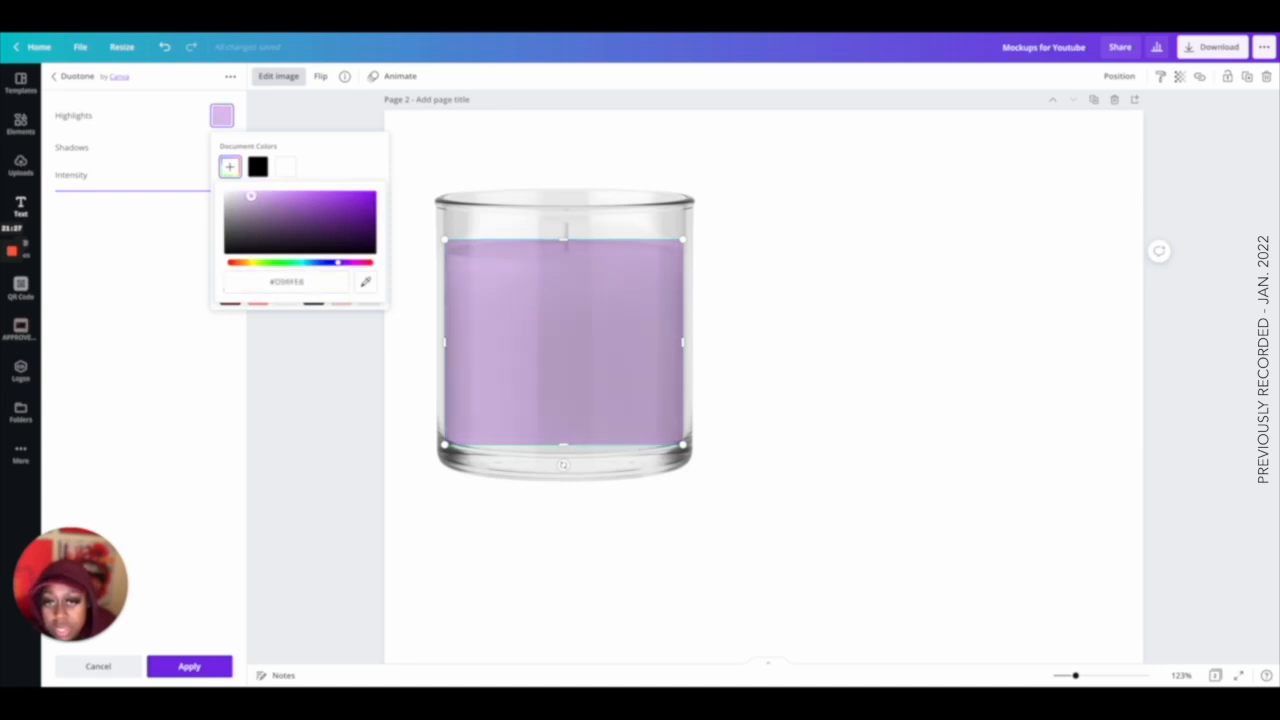
{"action": "left_click", "coordinate": [162, 221]}
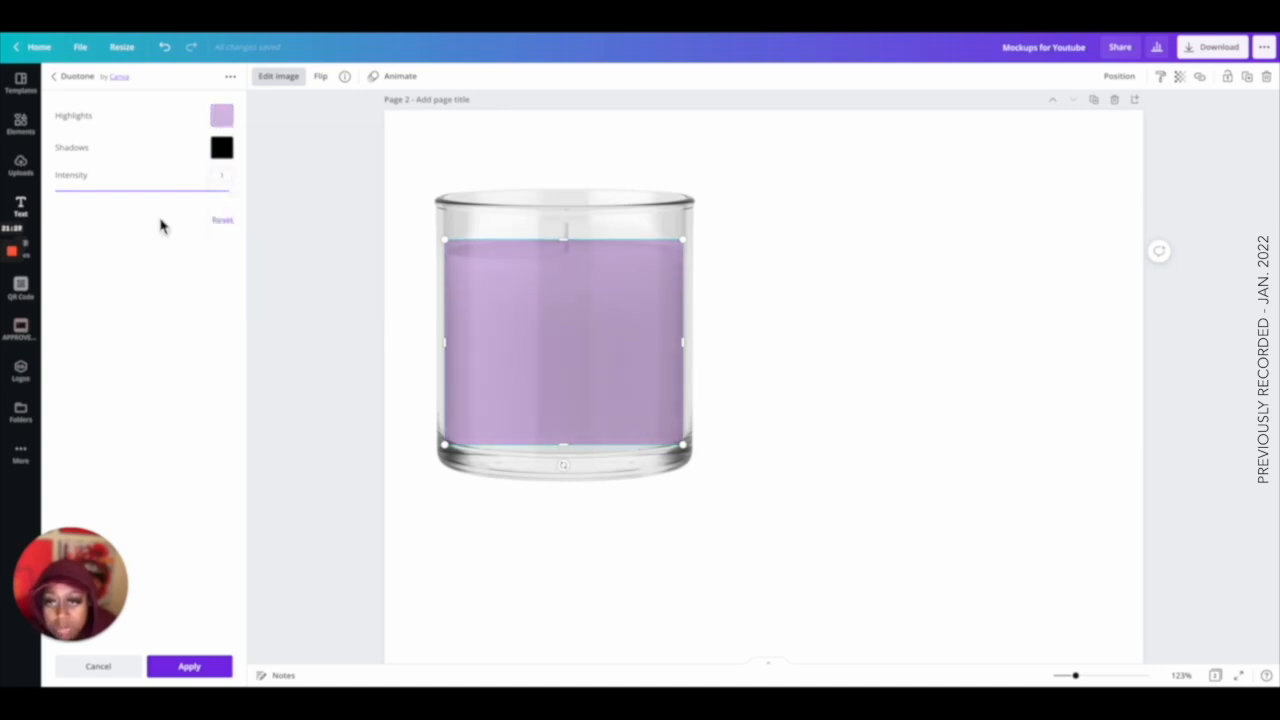
Bring the candle wick forward so it sits in front of the purple wax section.
{"action": "left_click", "coordinate": [843, 341]}
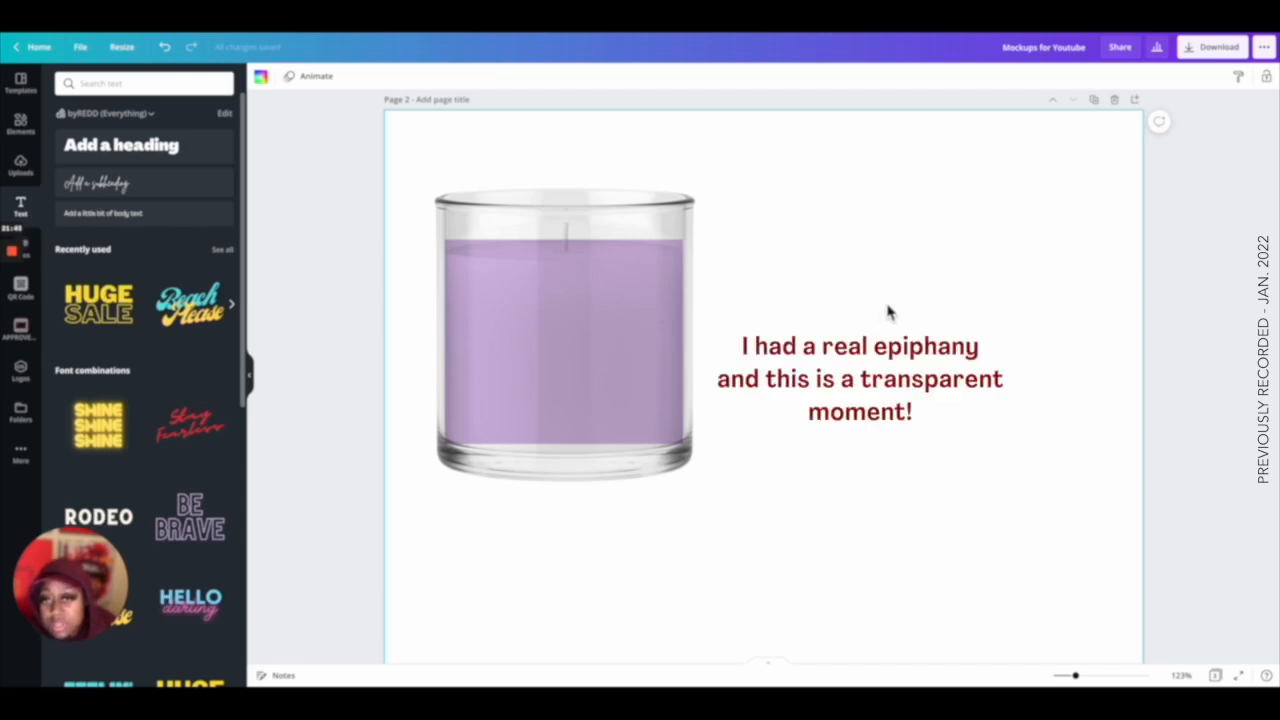
{"action": "scroll", "coordinate": [887, 313], "scroll_direction": "up", "scroll_amount": 10}
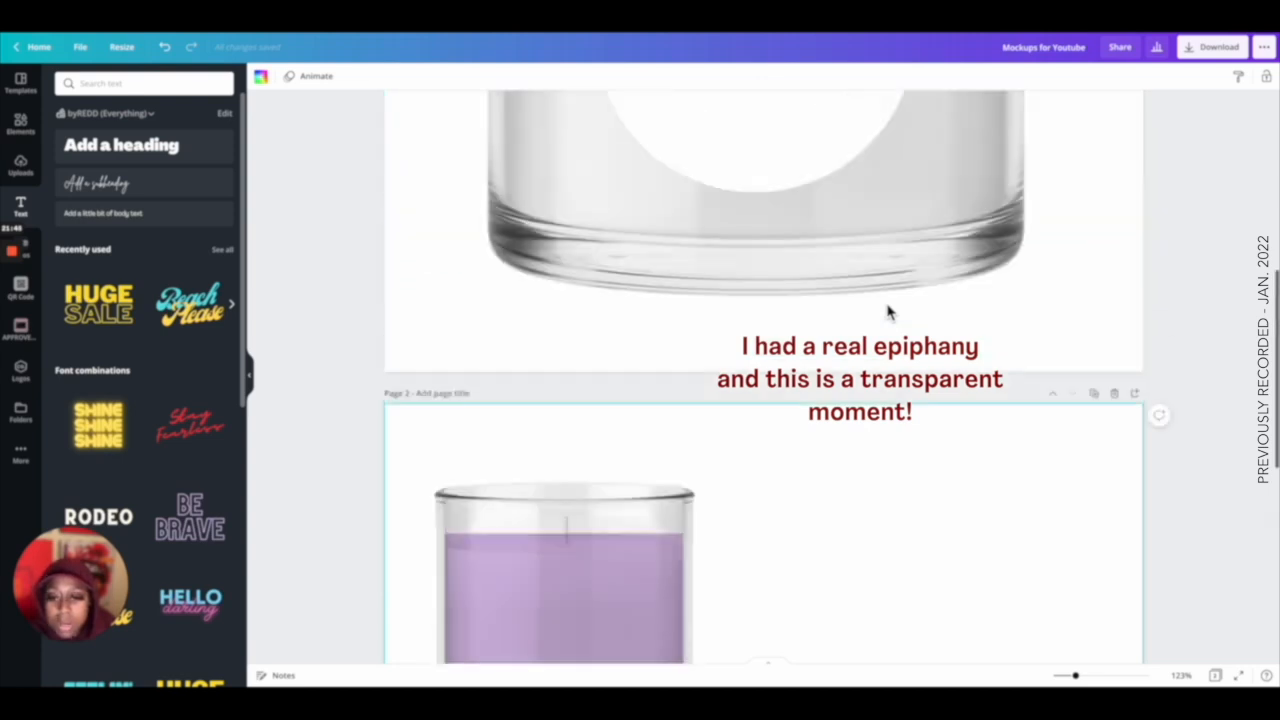
{"action": "left_click_drag", "start_coordinate": [1076, 676], "coordinate": [1060, 676]}
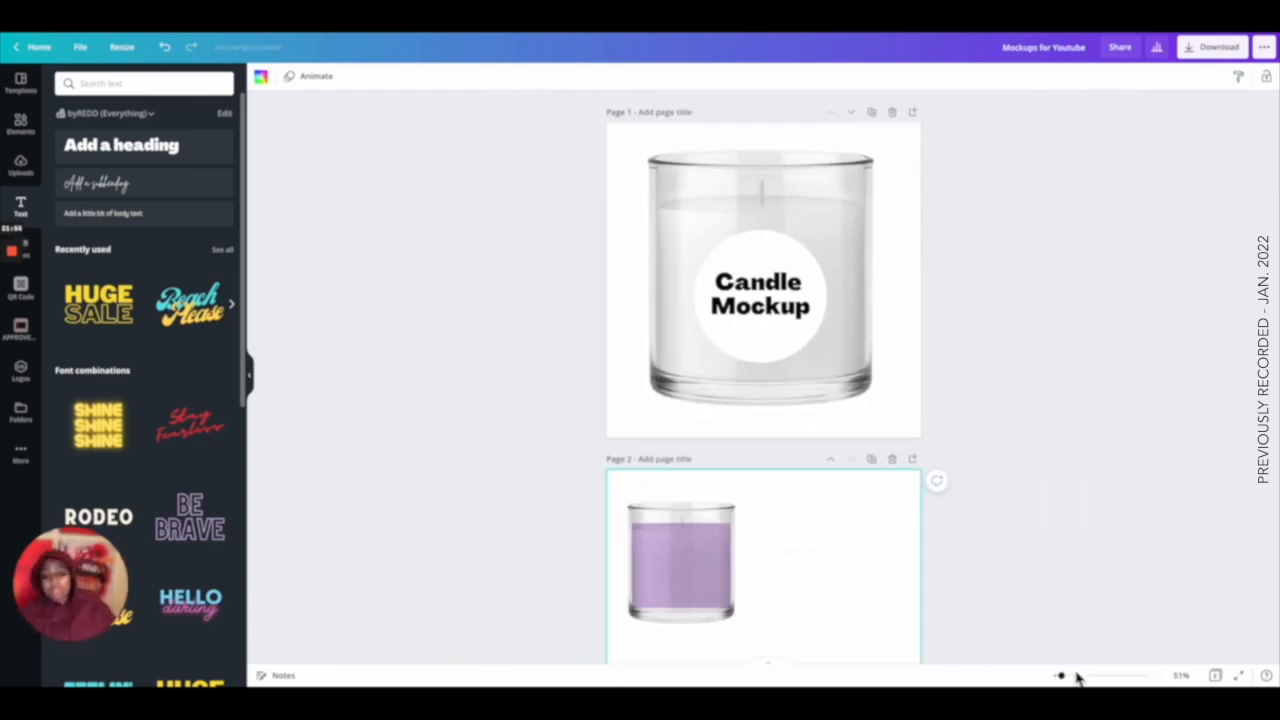
{"action": "left_click_drag", "start_coordinate": [1062, 677], "coordinate": [1082, 676]}
{"action": "scroll", "coordinate": [854, 586], "scroll_direction": "down", "scroll_amount": 5}
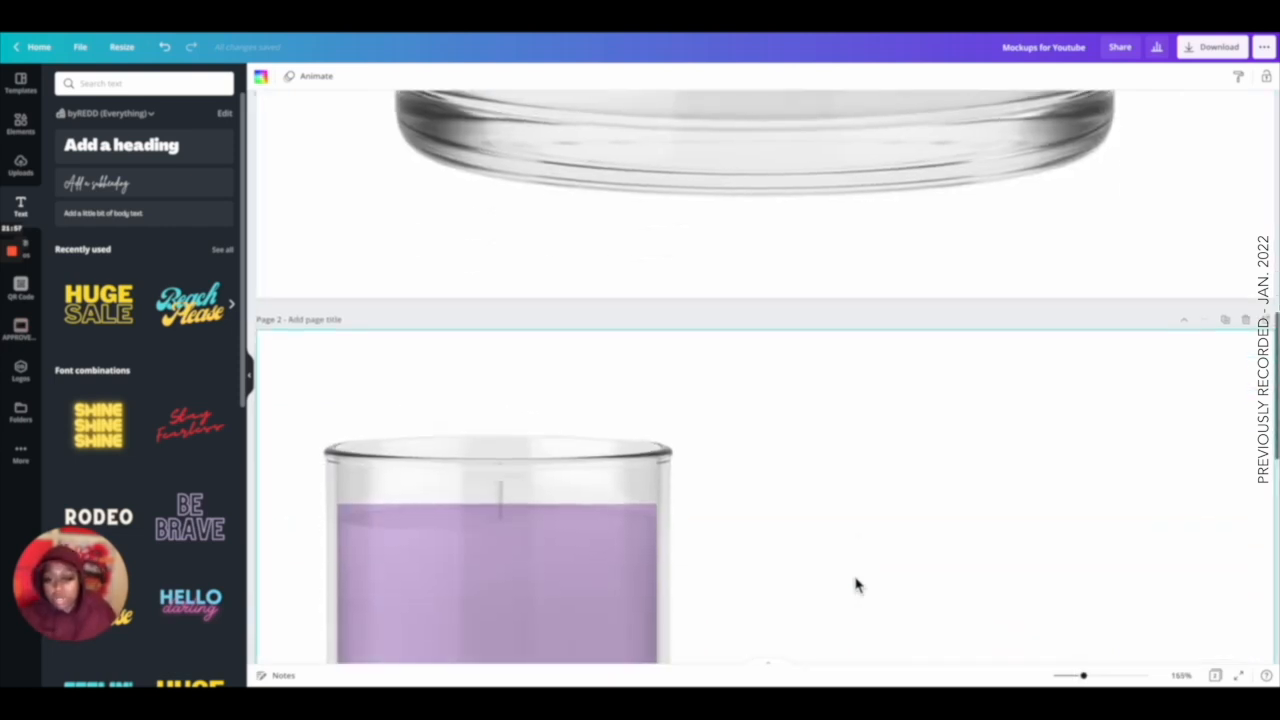
{"action": "scroll", "coordinate": [854, 586], "scroll_direction": "down", "scroll_amount": 3}
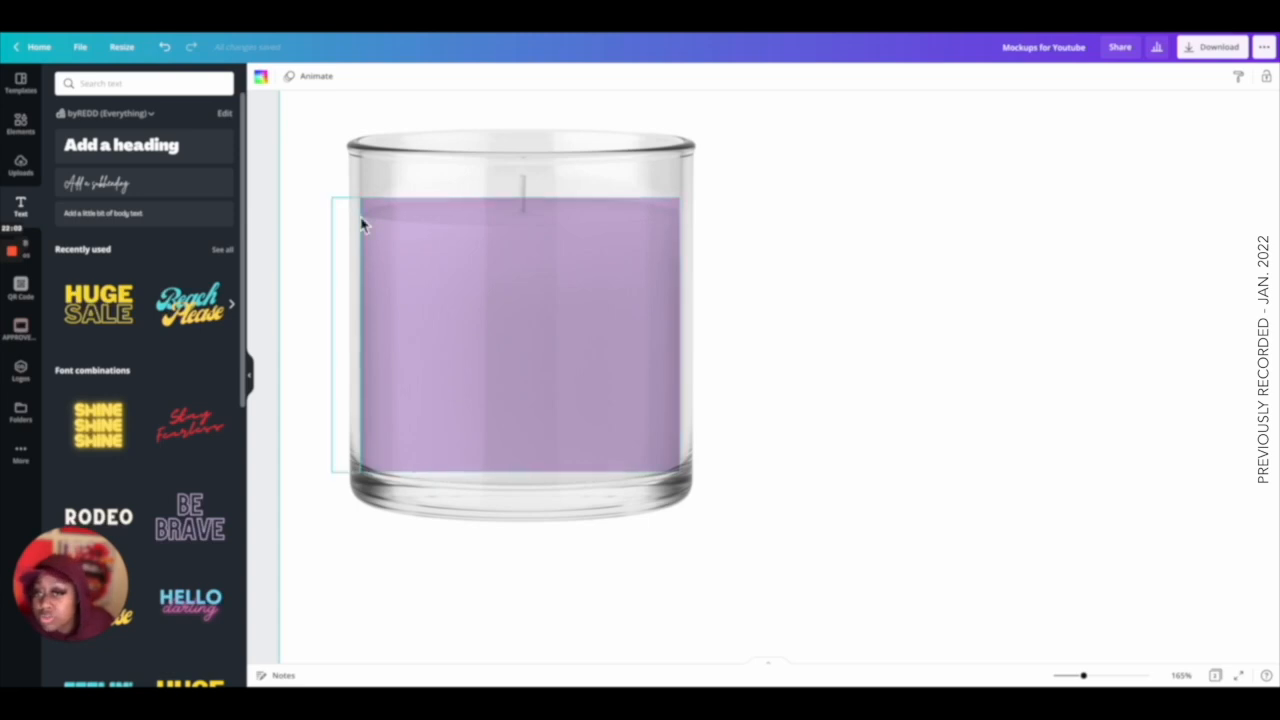
{"action": "left_click", "coordinate": [528, 192]}
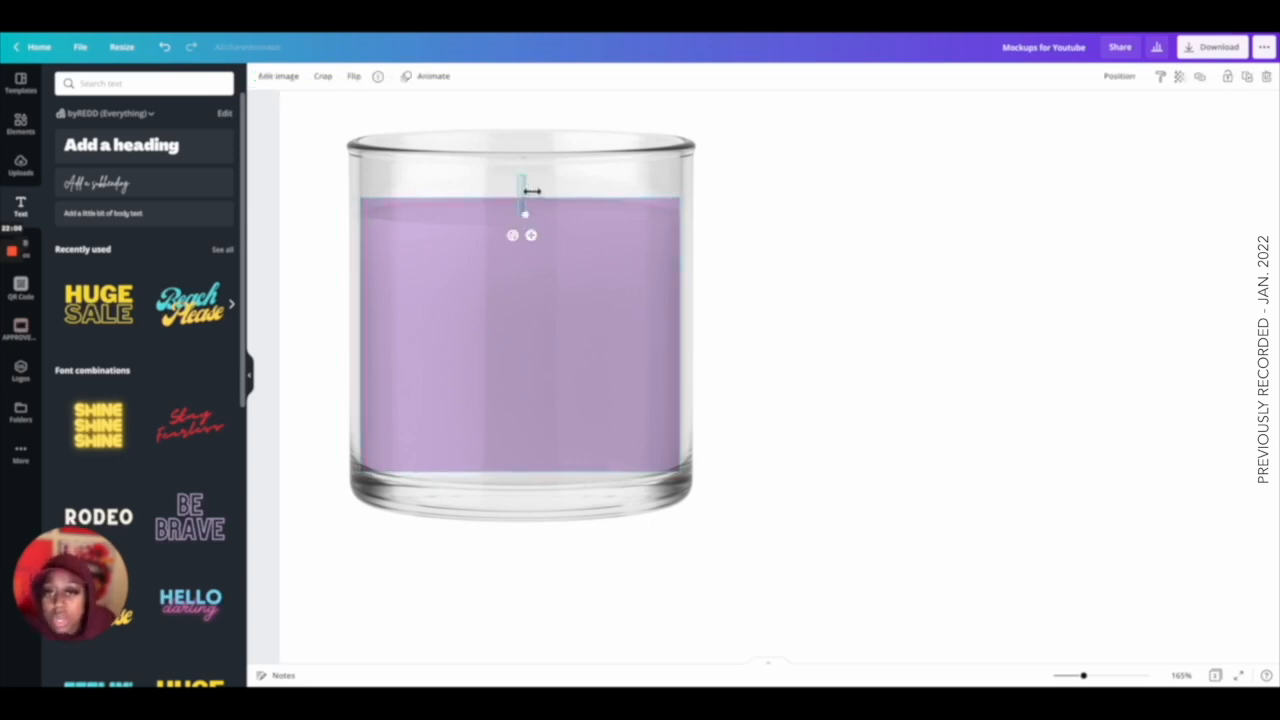
{"action": "left_click", "coordinate": [1119, 77]}
{"action": "left_click", "coordinate": [985, 110]}
{"action": "left_click", "coordinate": [810, 183]}
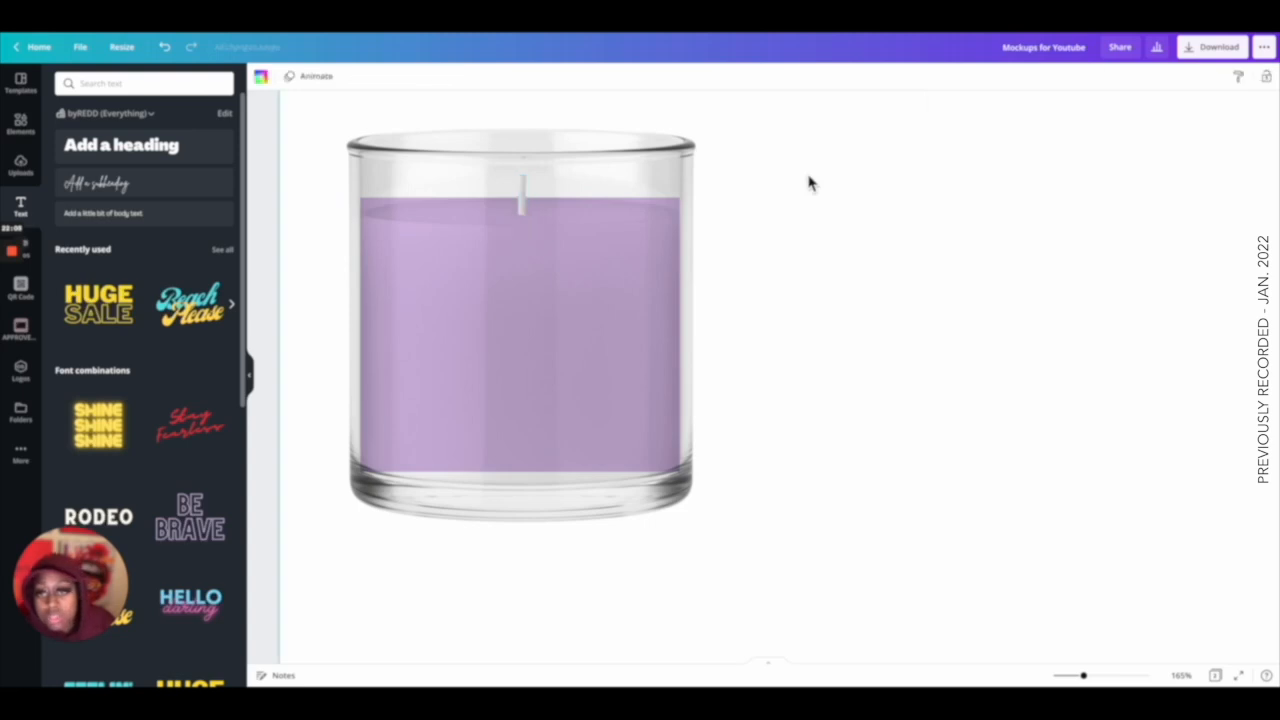
Apply the Belvedere photogenic filter to the candle wick.
{"action": "left_click", "coordinate": [521, 199]}
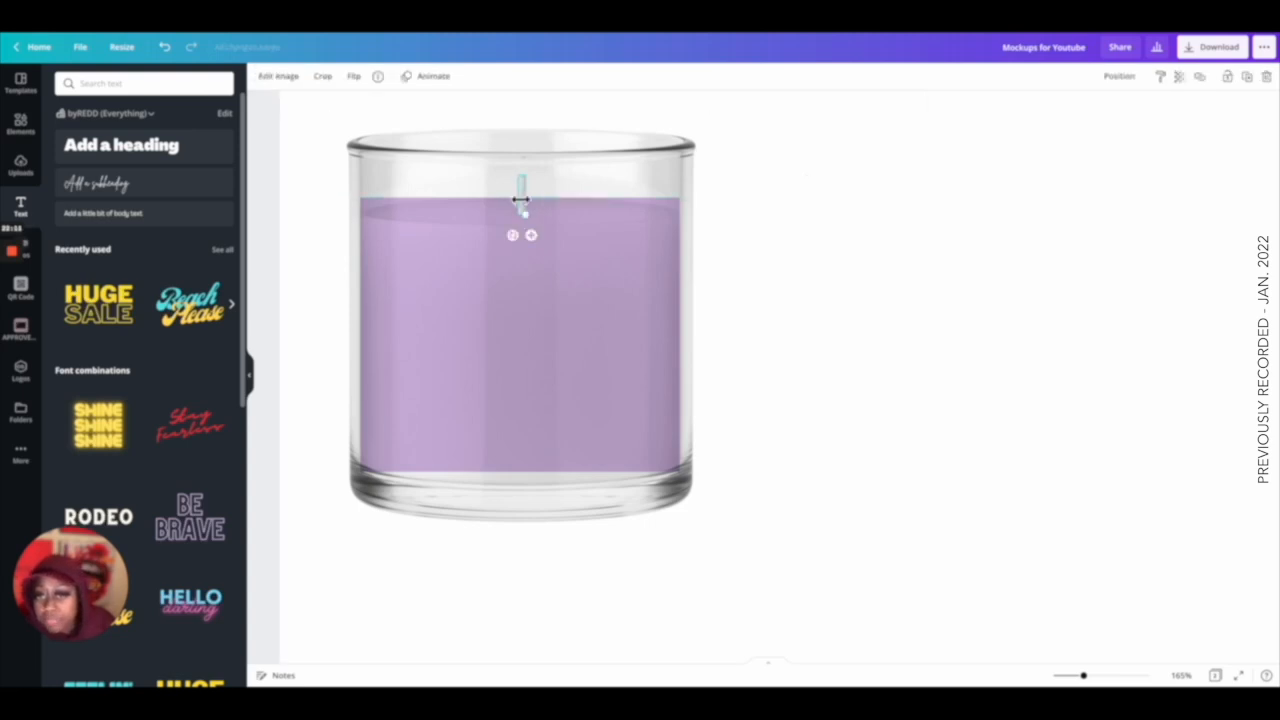
{"action": "left_click", "coordinate": [278, 78]}
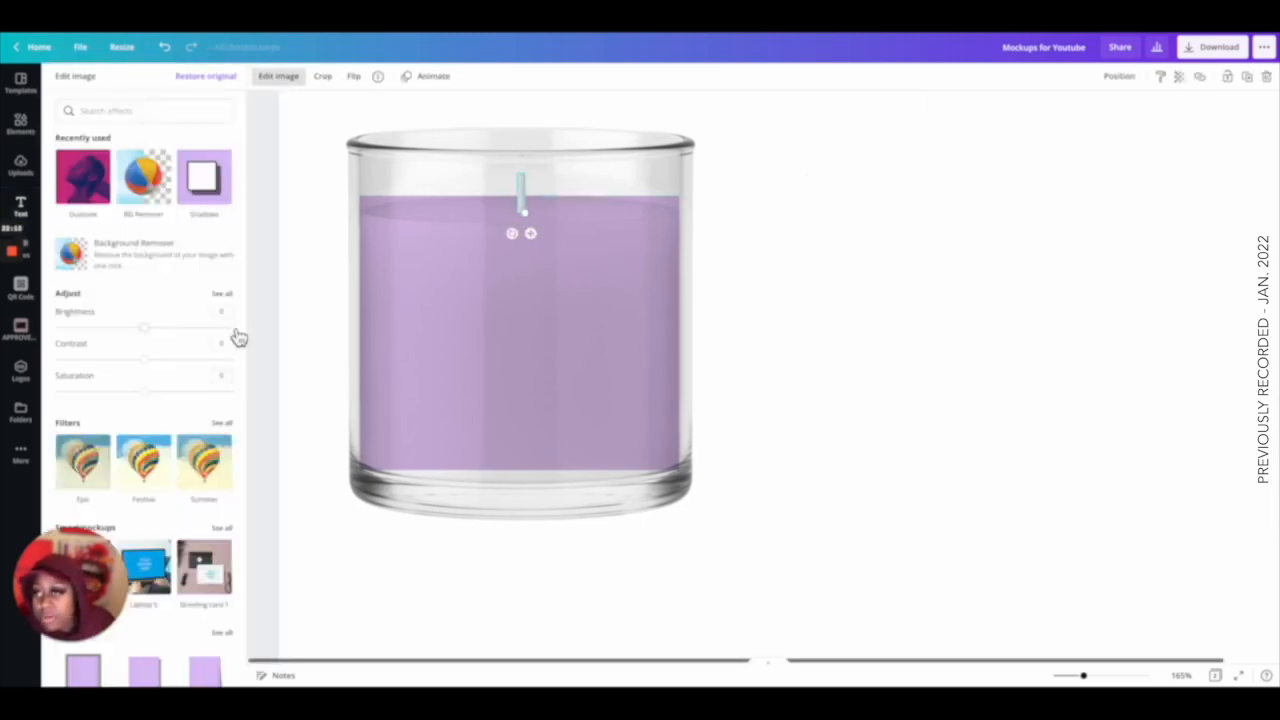
{"action": "scroll", "coordinate": [165, 375], "scroll_direction": "down", "scroll_amount": 5}
{"action": "left_click", "coordinate": [80, 352]}
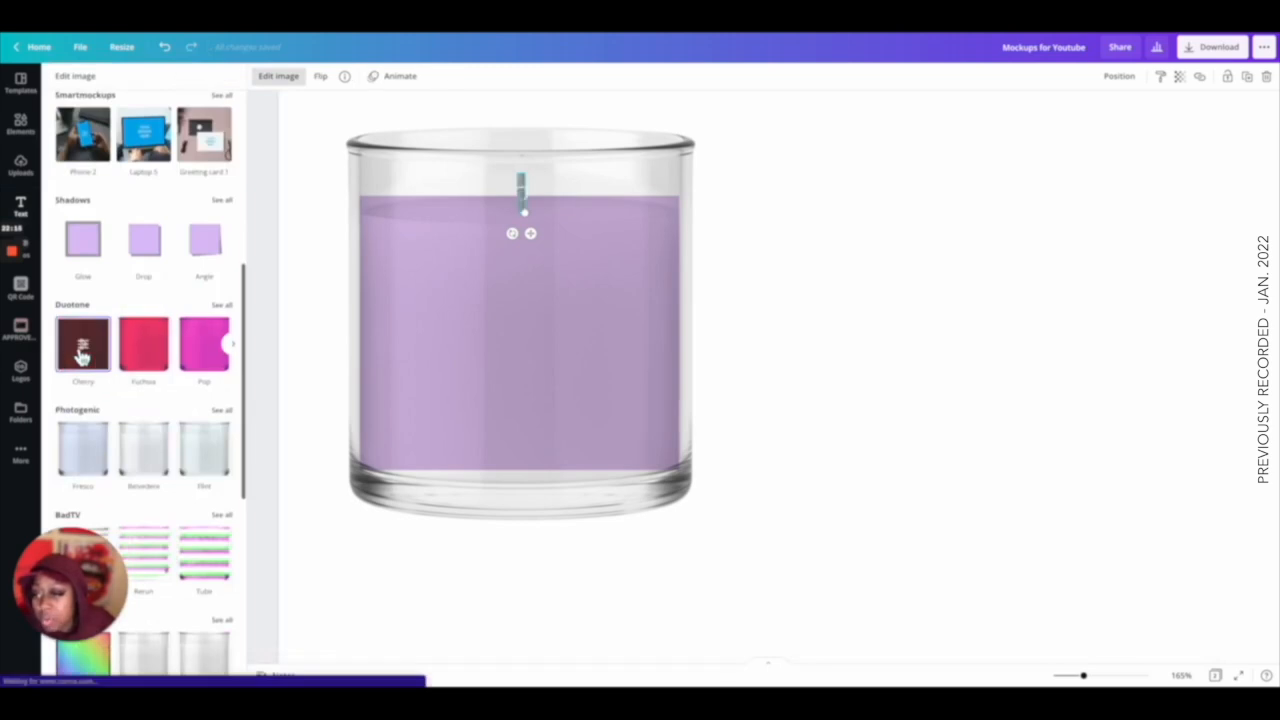
{"action": "left_click", "coordinate": [144, 450]}
{"action": "left_click", "coordinate": [870, 337]}
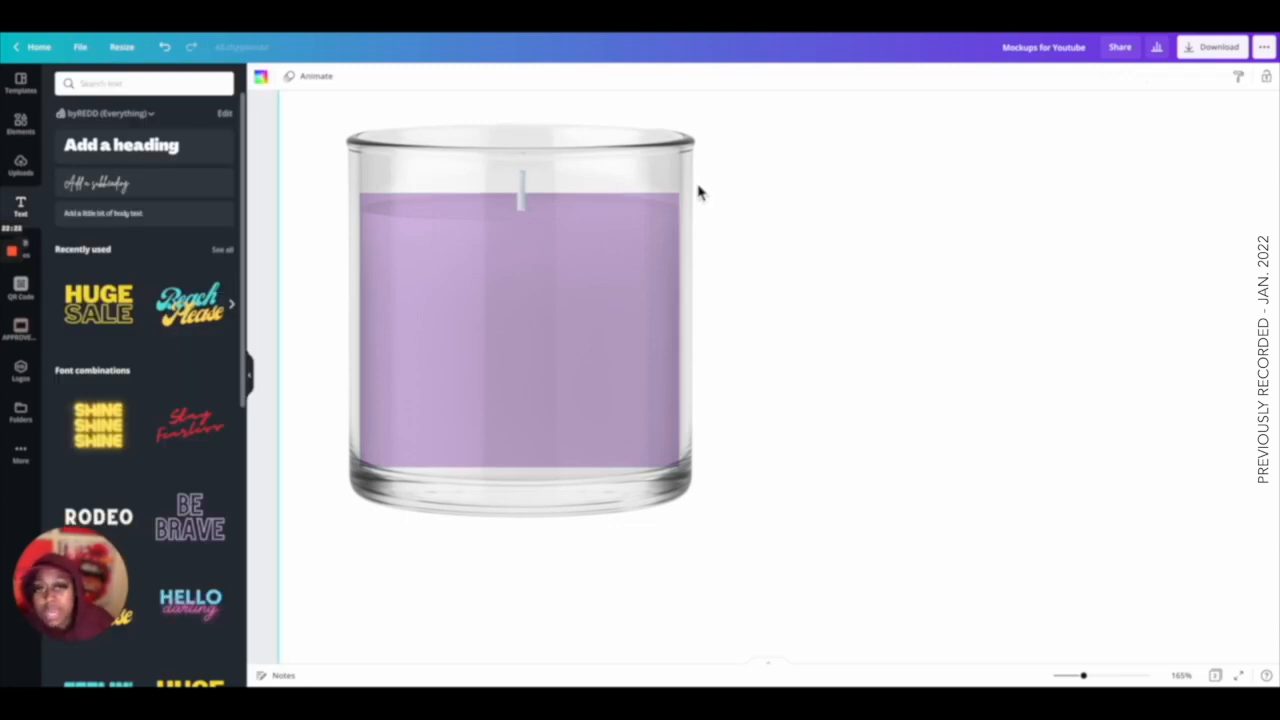
Apply the Belvedere filter to each of the candle's glass pieces: top rim, sides and base.
{"action": "left_click", "coordinate": [638, 180]}
{"action": "left_click", "coordinate": [290, 80]}
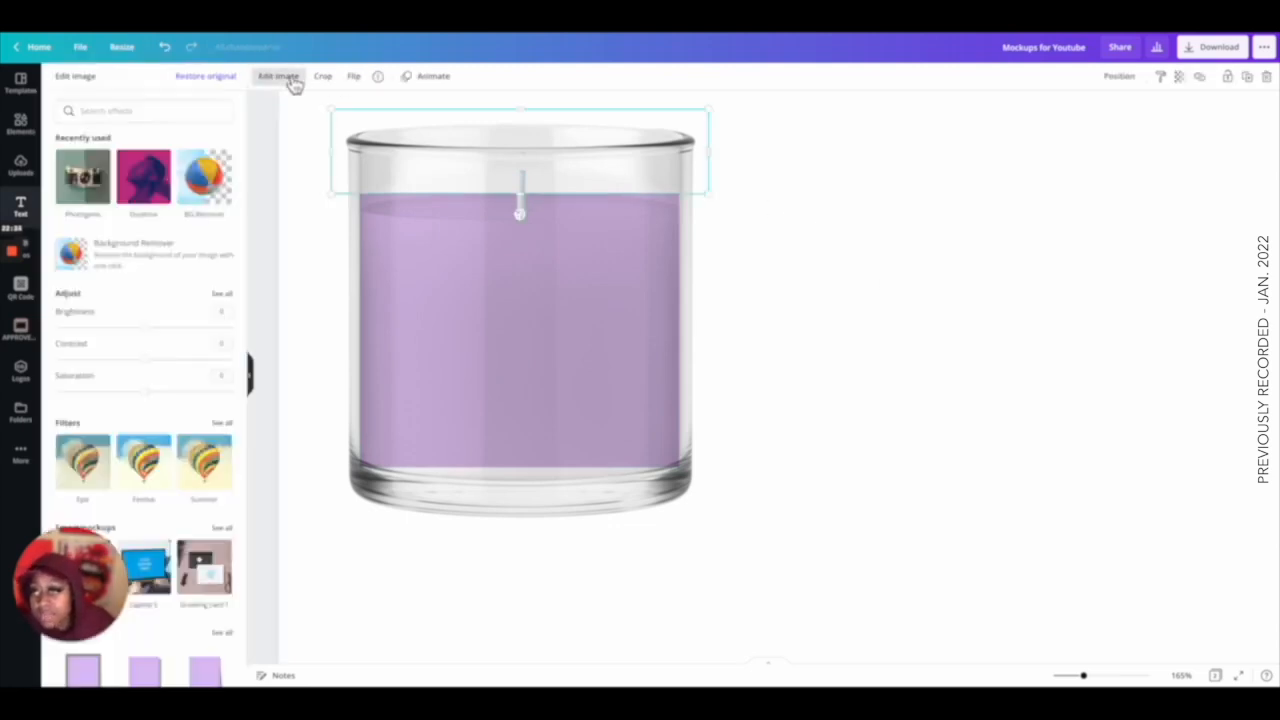
{"action": "scroll", "coordinate": [170, 310], "scroll_direction": "down", "scroll_amount": 5}
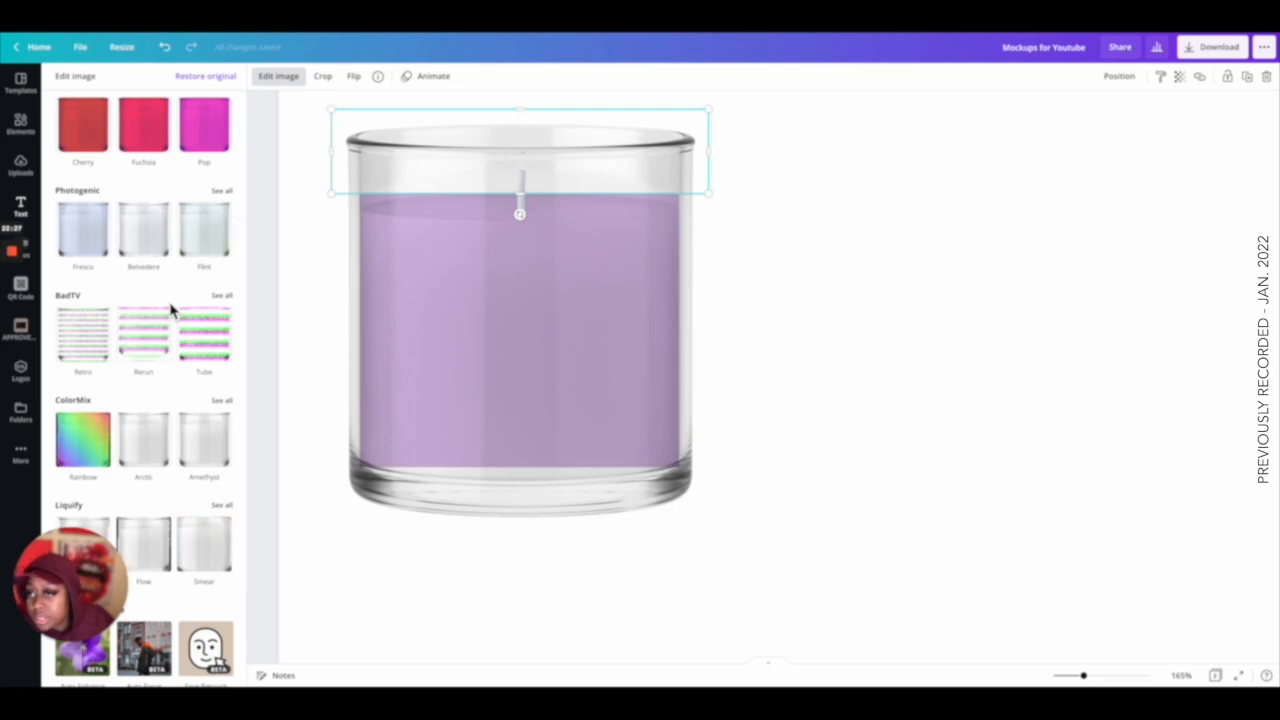
{"action": "left_click", "coordinate": [155, 252]}
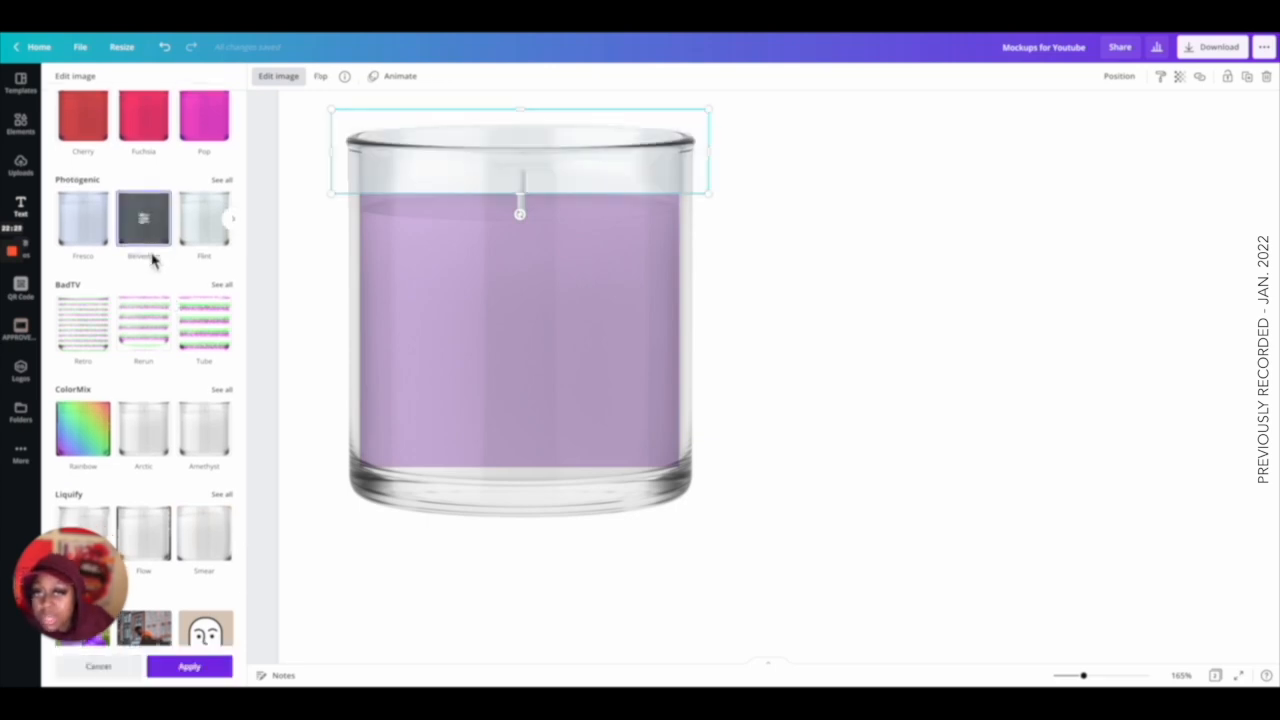
{"action": "left_click", "coordinate": [352, 263]}
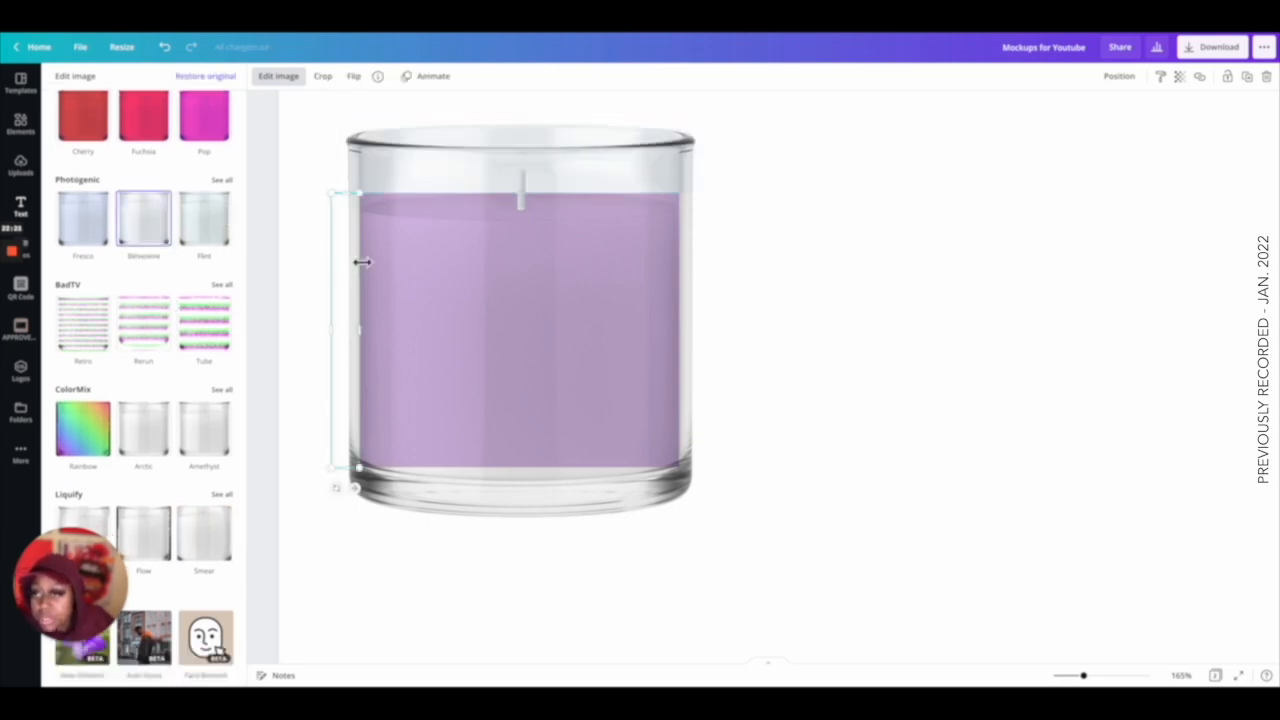
{"action": "left_click", "coordinate": [143, 237]}
{"action": "left_click", "coordinate": [697, 306]}
{"action": "left_click", "coordinate": [150, 240]}
{"action": "left_click", "coordinate": [511, 506]}
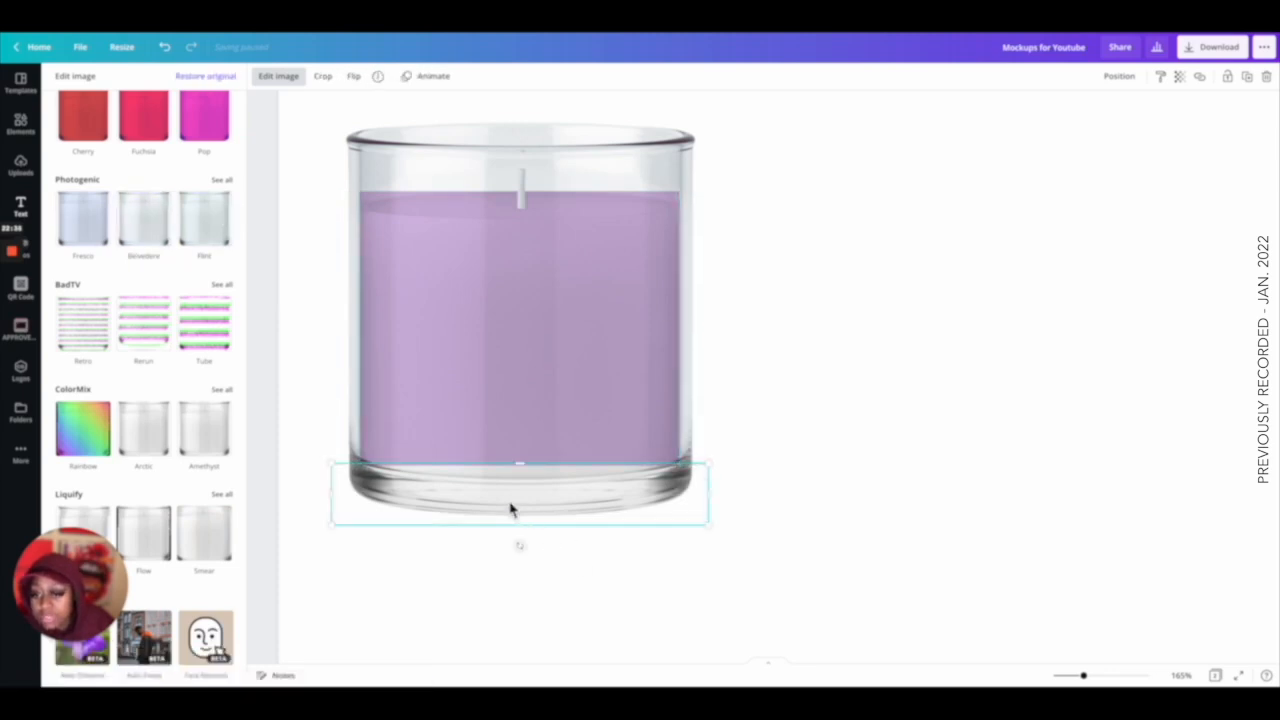
{"action": "left_click", "coordinate": [152, 241]}
{"action": "left_click", "coordinate": [817, 341]}
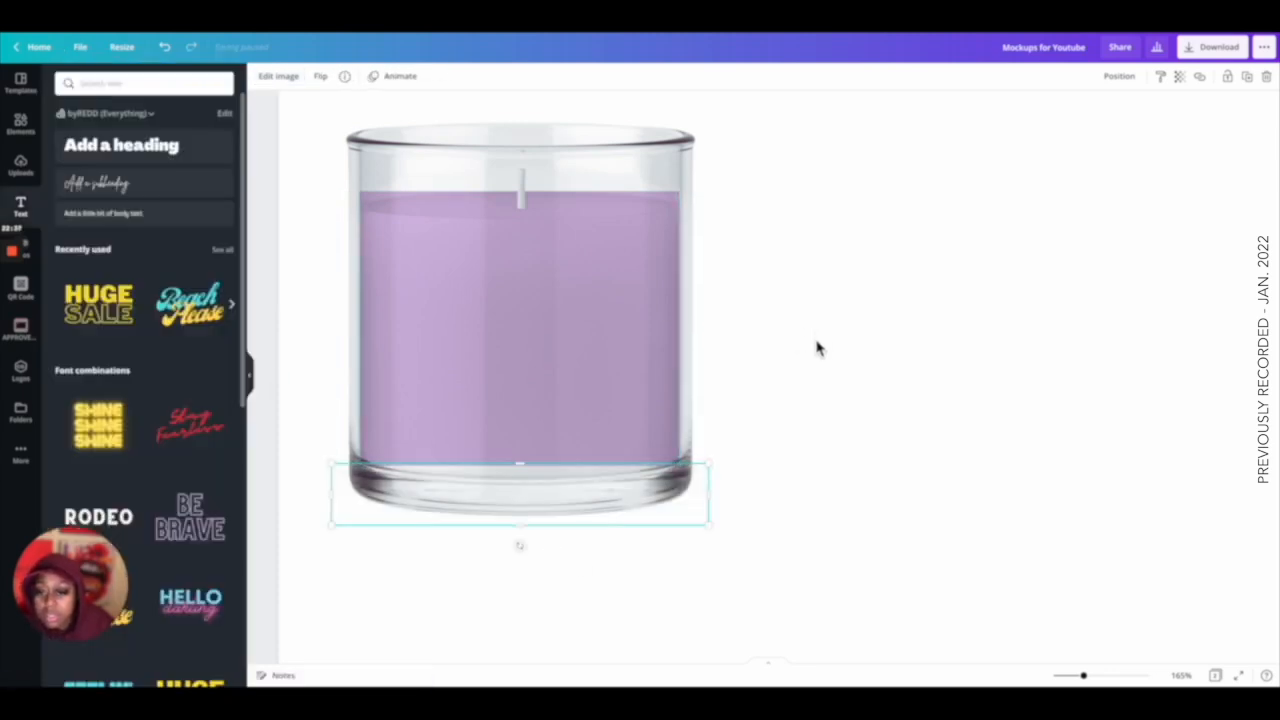
{"action": "left_click", "coordinate": [824, 352]}
Copy the Candle Mockup label from page 1 and paste it onto the purple candle on page 2.
{"action": "left_click_drag", "start_coordinate": [1083, 678], "coordinate": [1059, 676]}
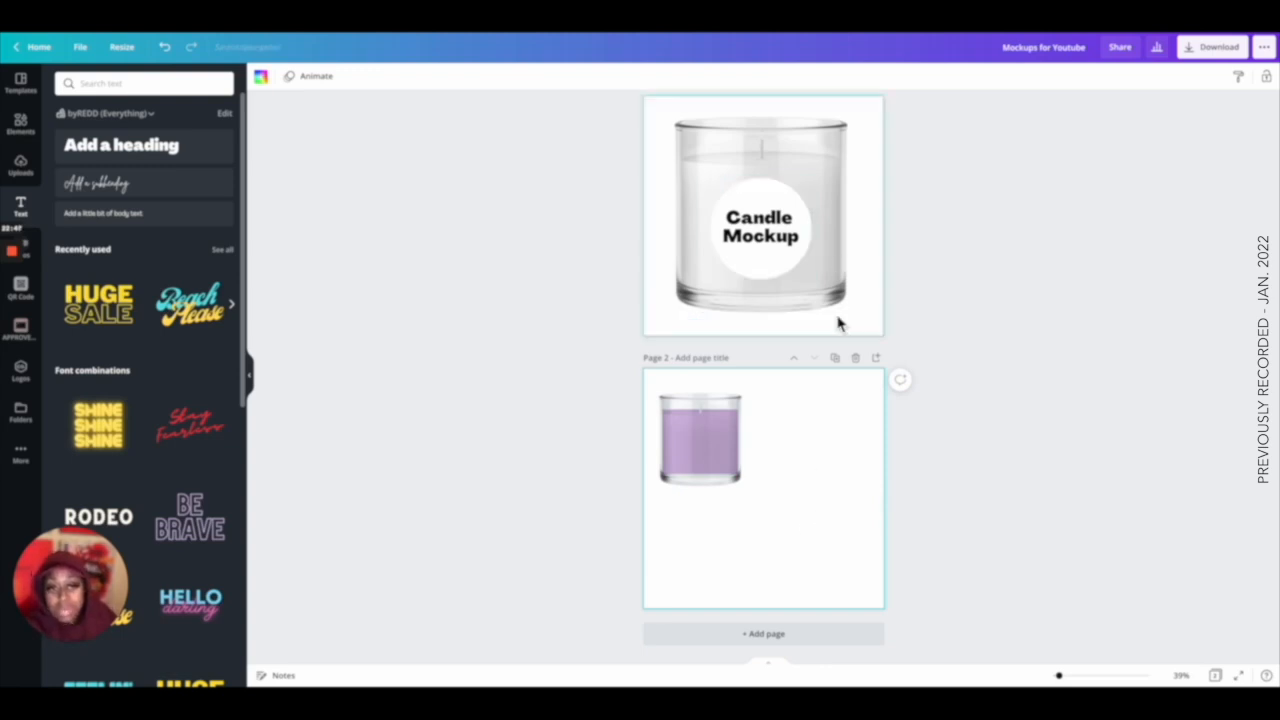
{"action": "left_click", "coordinate": [830, 266]}
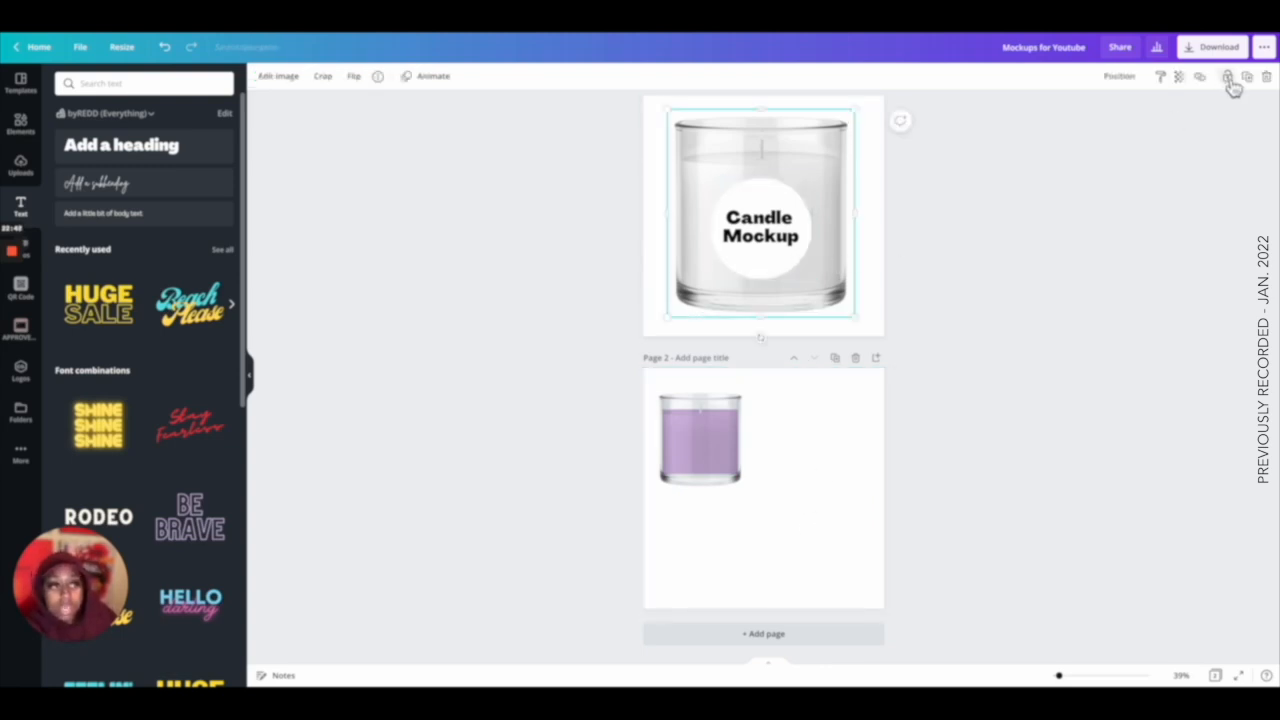
{"action": "left_click", "coordinate": [748, 236]}
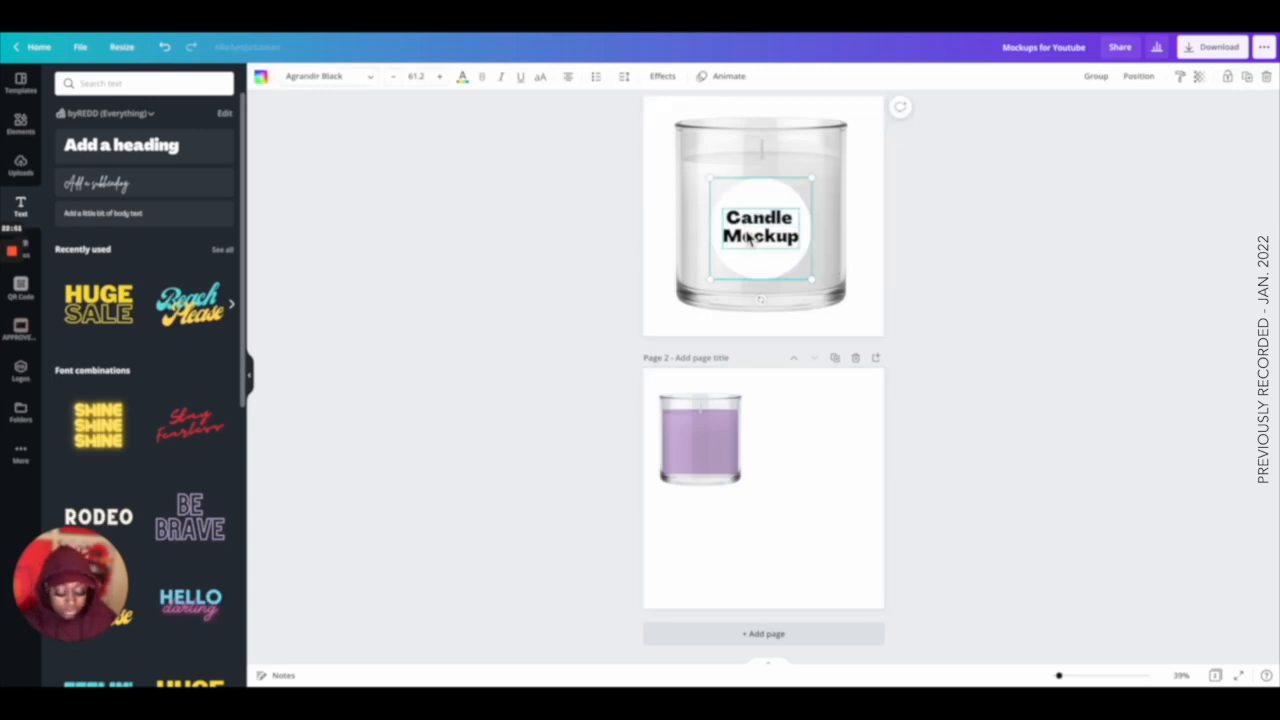
{"action": "key", "text": "ctrl+c"}
{"action": "scroll", "coordinate": [786, 360], "scroll_direction": "up", "scroll_amount": 1}
{"action": "left_click", "coordinate": [808, 449]}
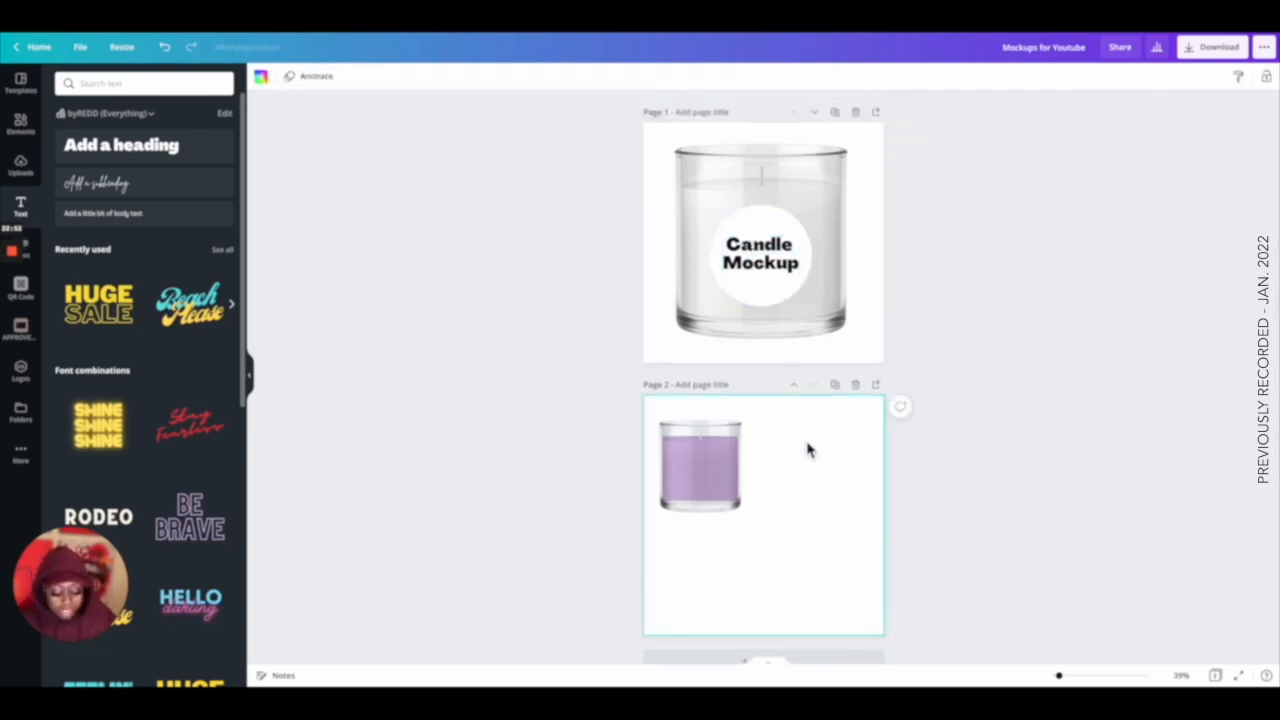
{"action": "key", "text": "ctrl+v"}
{"action": "left_click_drag", "start_coordinate": [814, 480], "coordinate": [713, 492]}
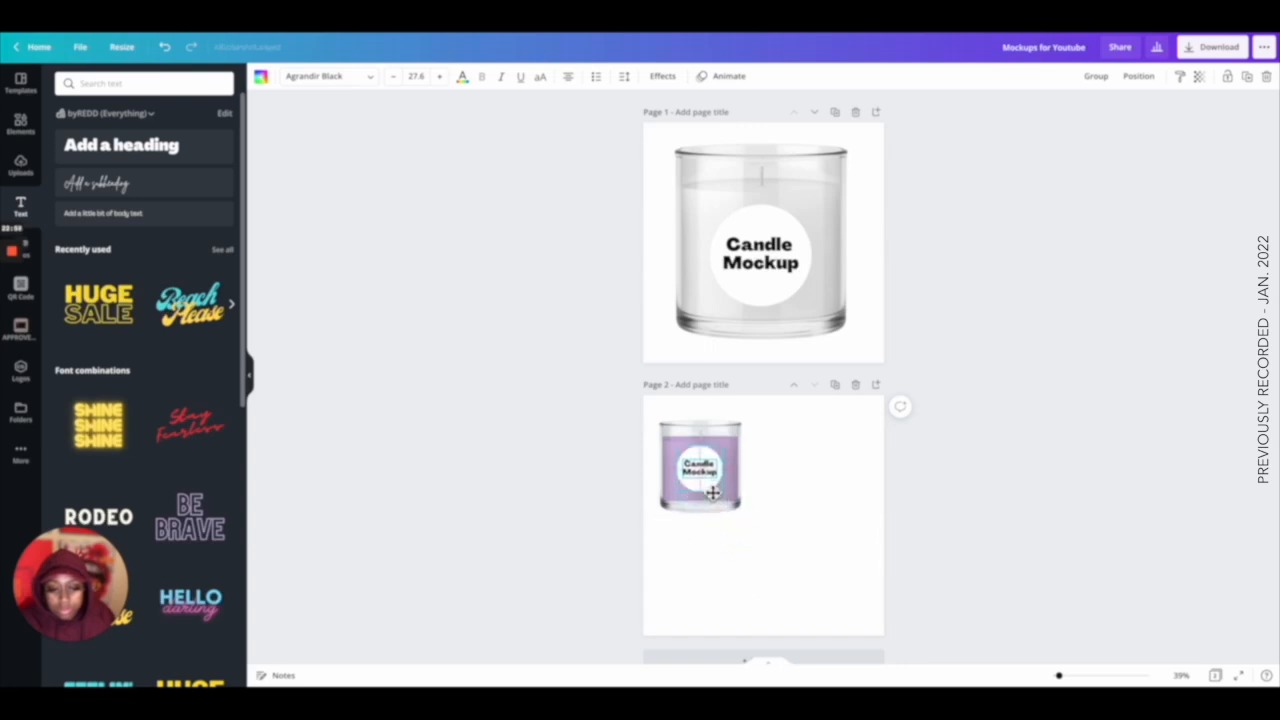
Group the purple candle with its label and enlarge it to fill the centre of page 2.
{"action": "left_click", "coordinate": [822, 494]}
{"action": "left_click_drag", "start_coordinate": [790, 526], "coordinate": [642, 418]}
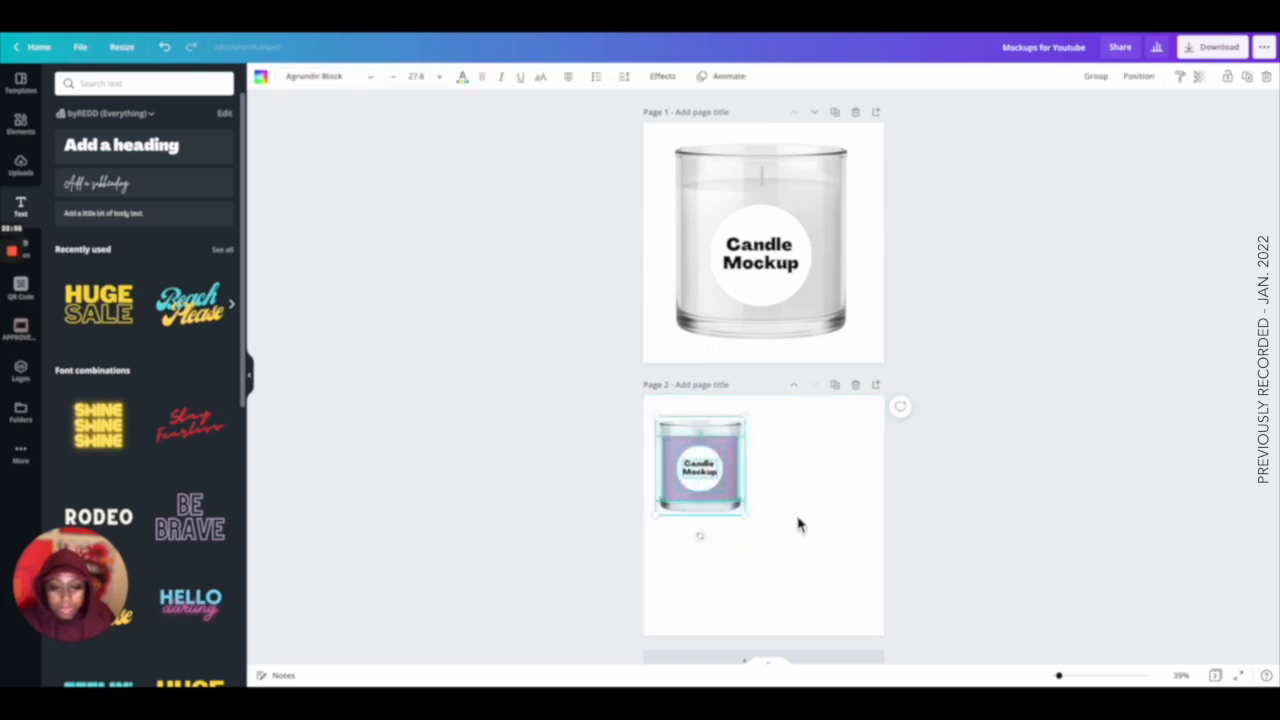
{"action": "left_click", "coordinate": [1096, 76]}
{"action": "left_click_drag", "start_coordinate": [742, 513], "coordinate": [845, 596]}
{"action": "left_click_drag", "start_coordinate": [737, 537], "coordinate": [764, 555]}
{"action": "left_click", "coordinate": [1062, 508]}
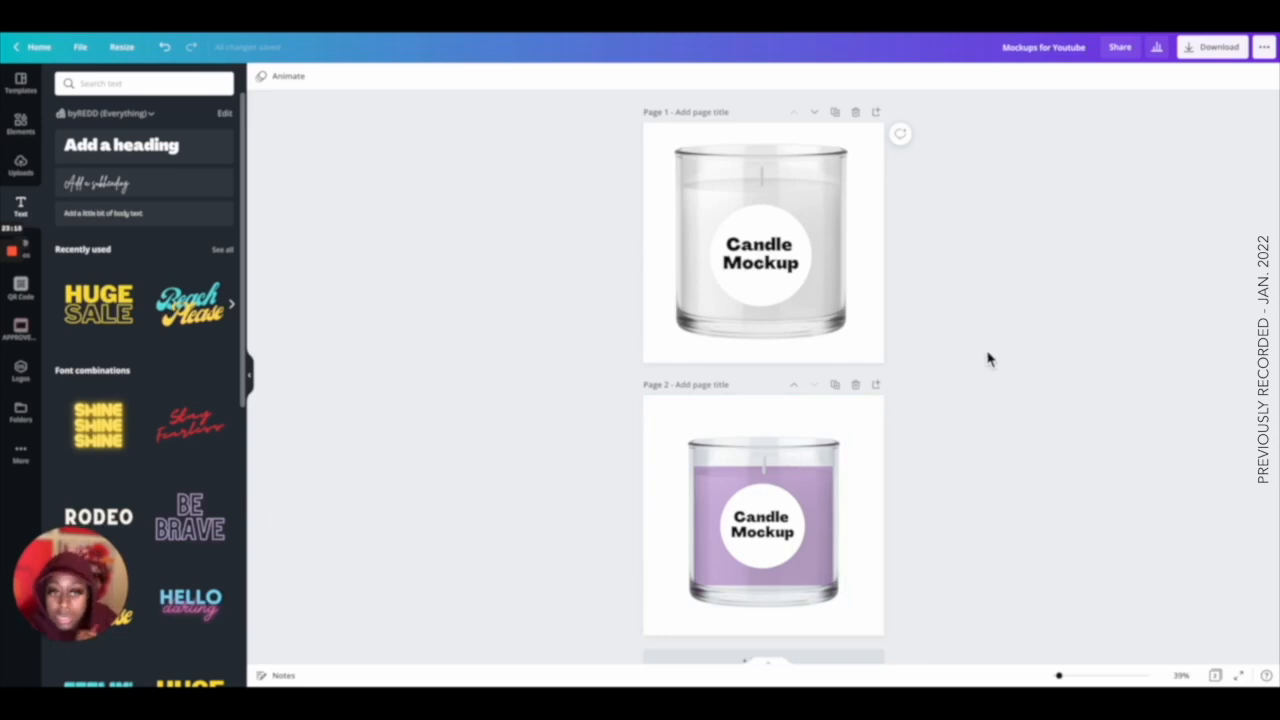
Add a new blank page below page 2.
{"action": "scroll", "coordinate": [988, 360], "scroll_direction": "down", "scroll_amount": 1}
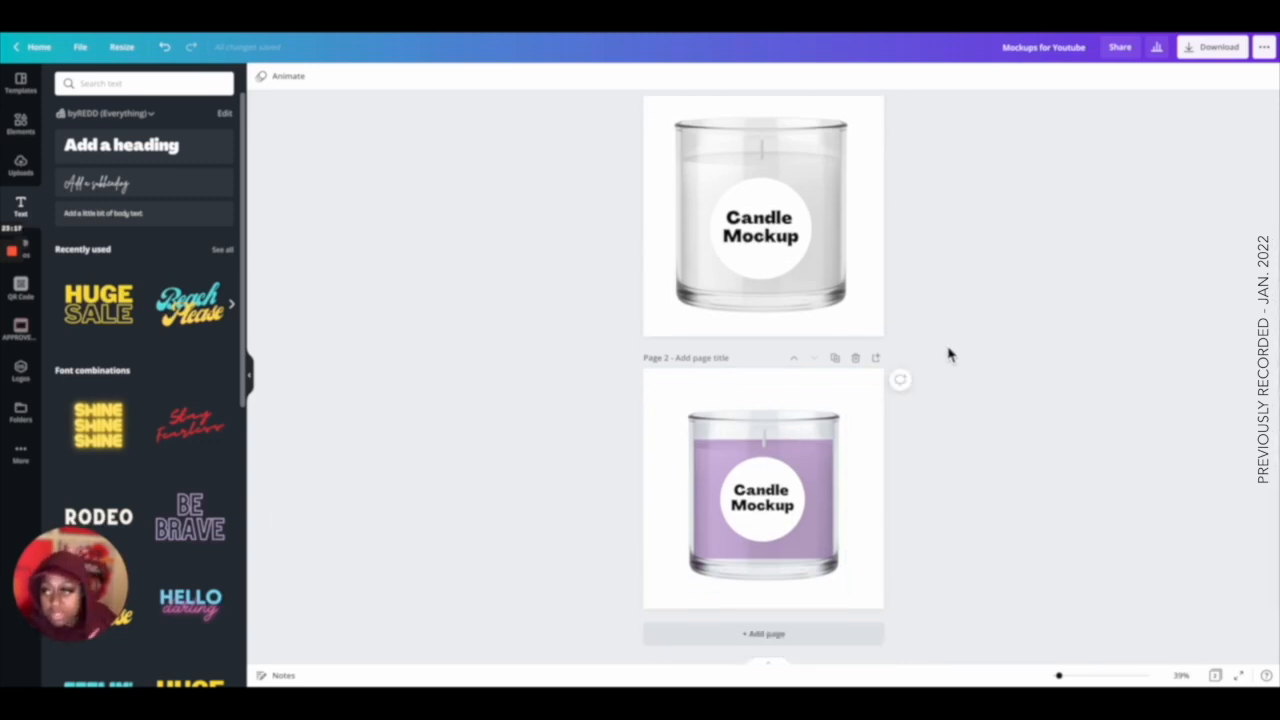
{"action": "left_click", "coordinate": [778, 635]}
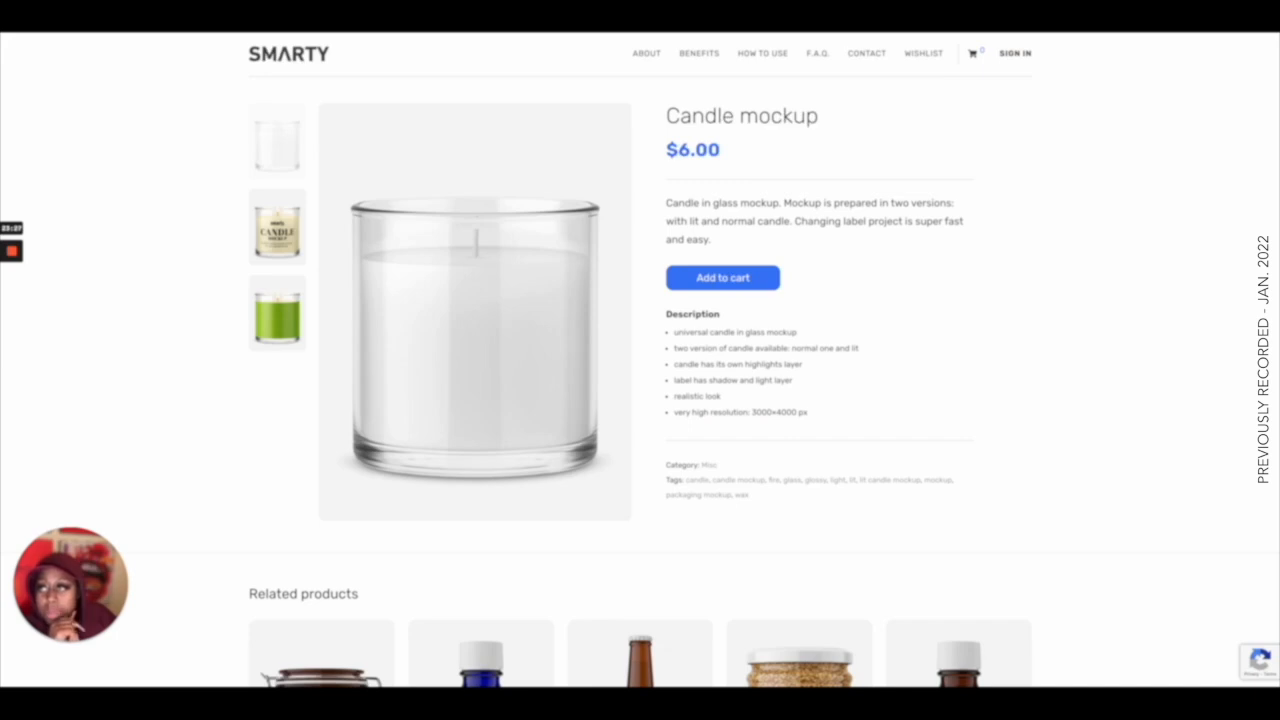
Switch to the mockup website and open the clear glass jar candle mockup from the candle search results.
{"action": "key", "text": "alt+Left"}
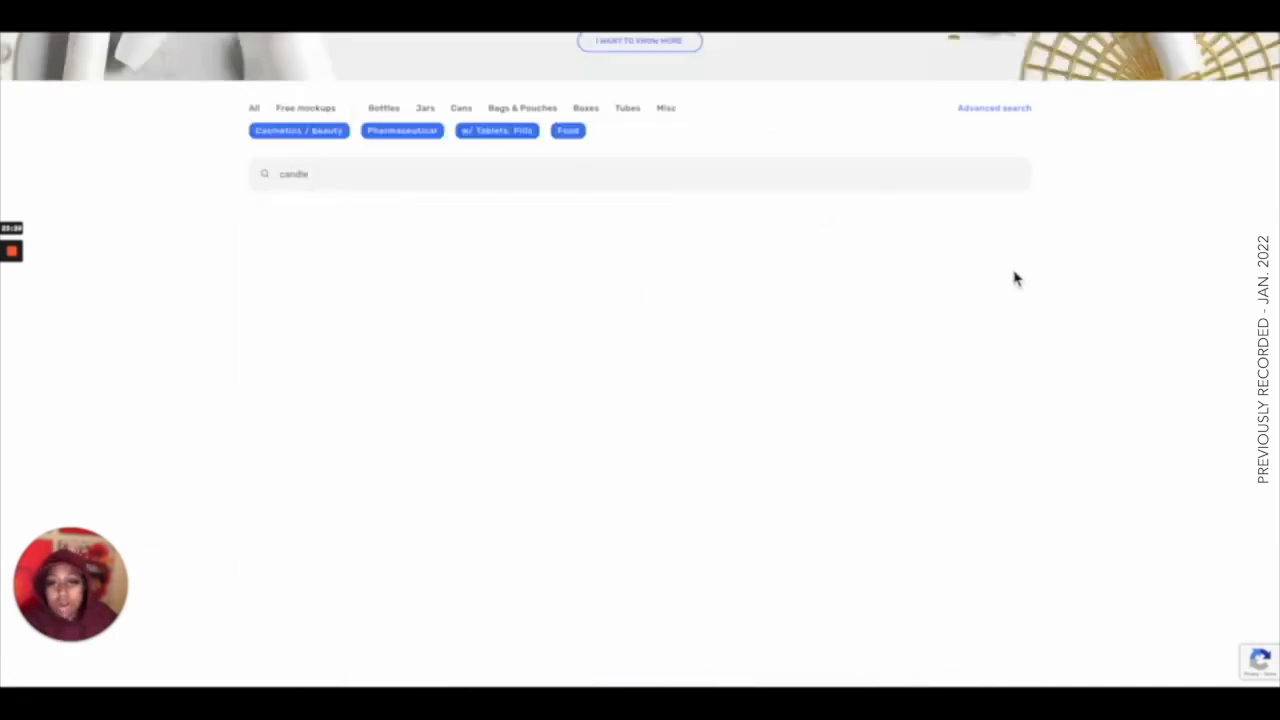
{"action": "scroll", "coordinate": [1147, 281], "scroll_direction": "down", "scroll_amount": 1}
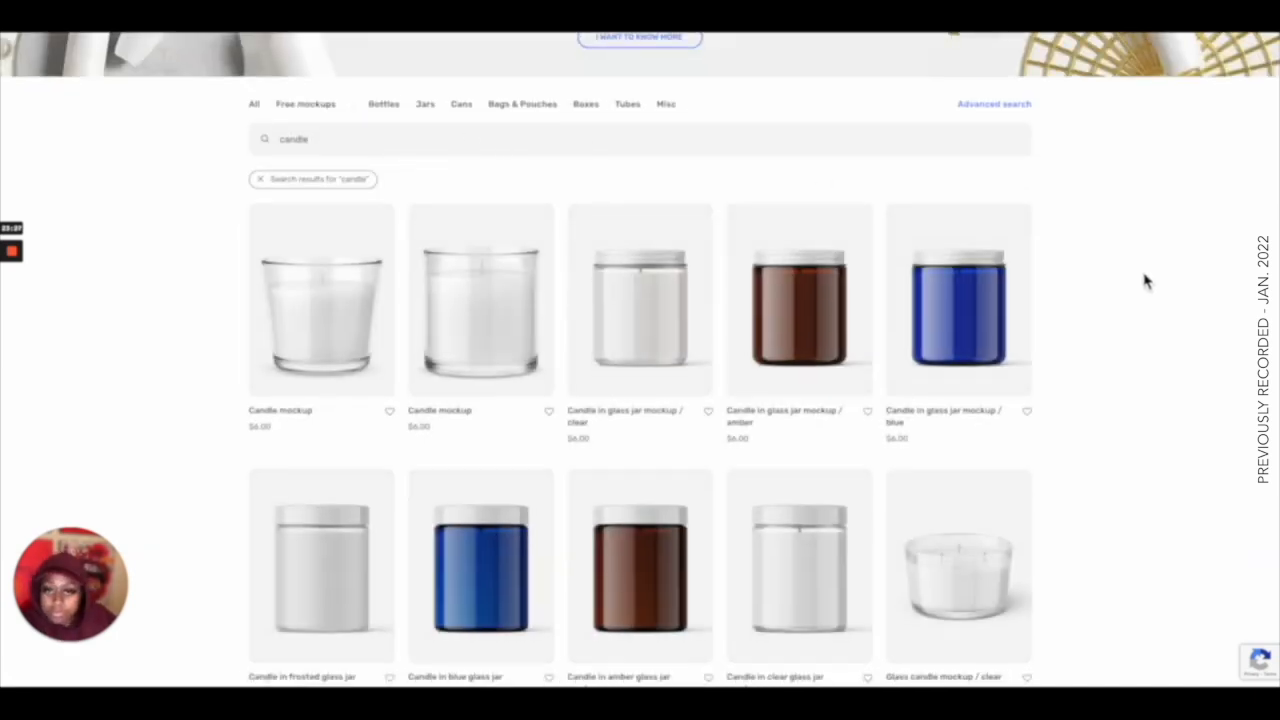
{"action": "left_click", "coordinate": [640, 283]}
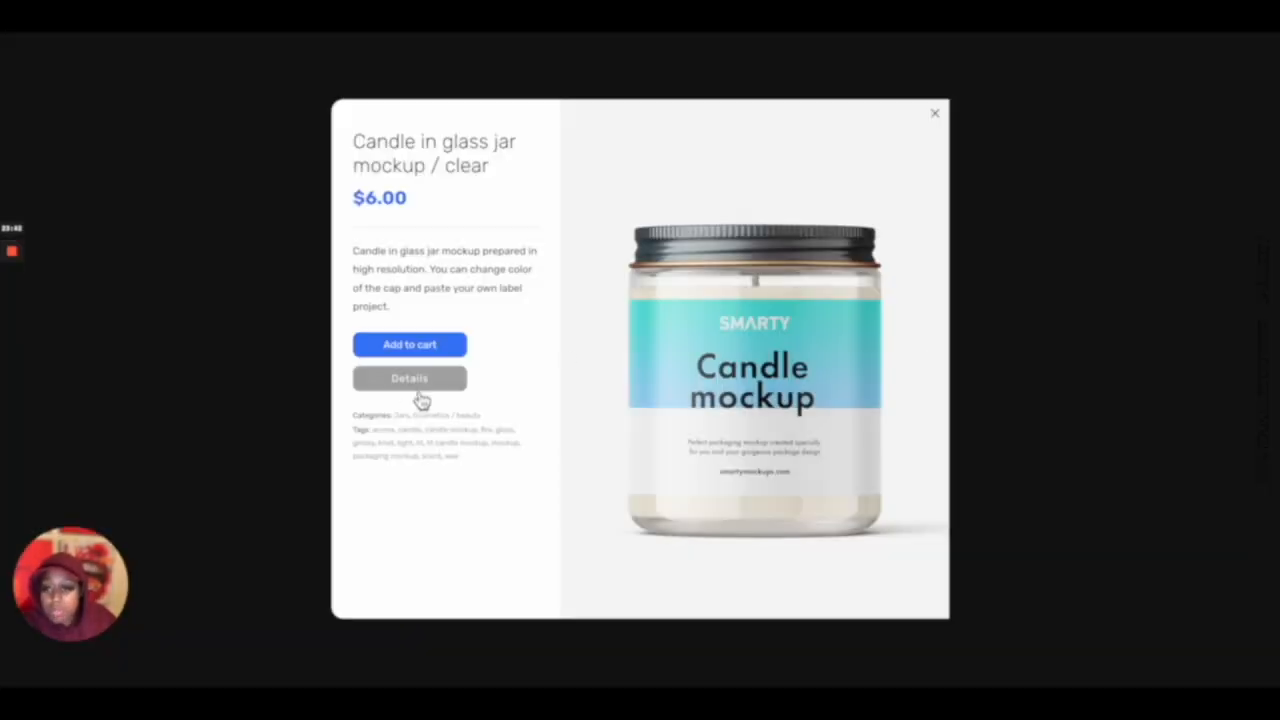
{"action": "left_click", "coordinate": [415, 380]}
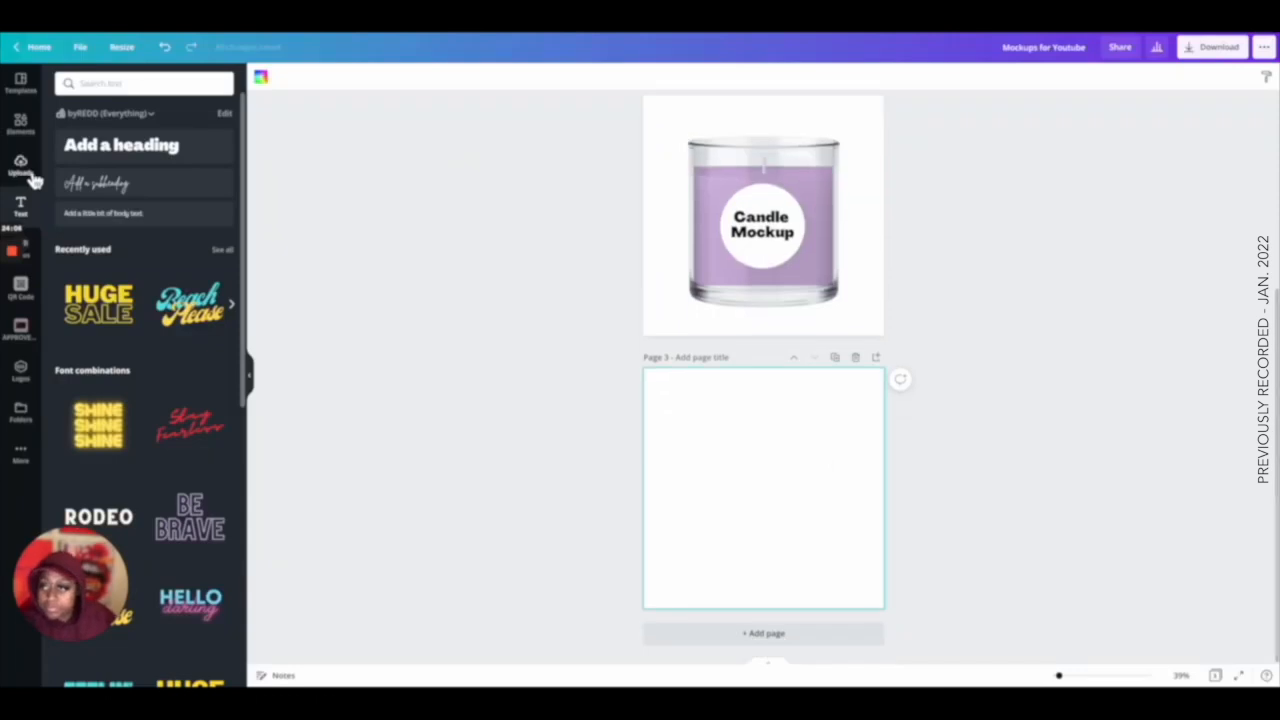
Place the uploaded clear jar candle image onto page 3.
{"action": "left_click", "coordinate": [20, 166]}
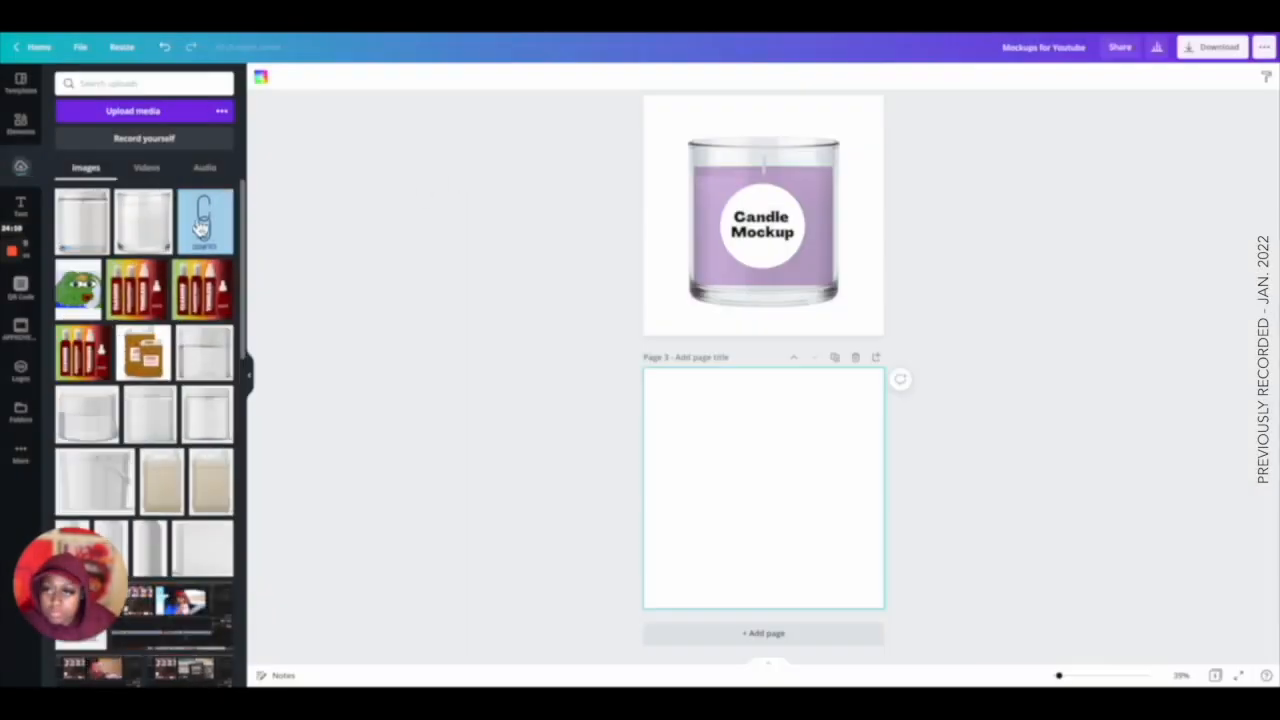
{"action": "left_click", "coordinate": [200, 225]}
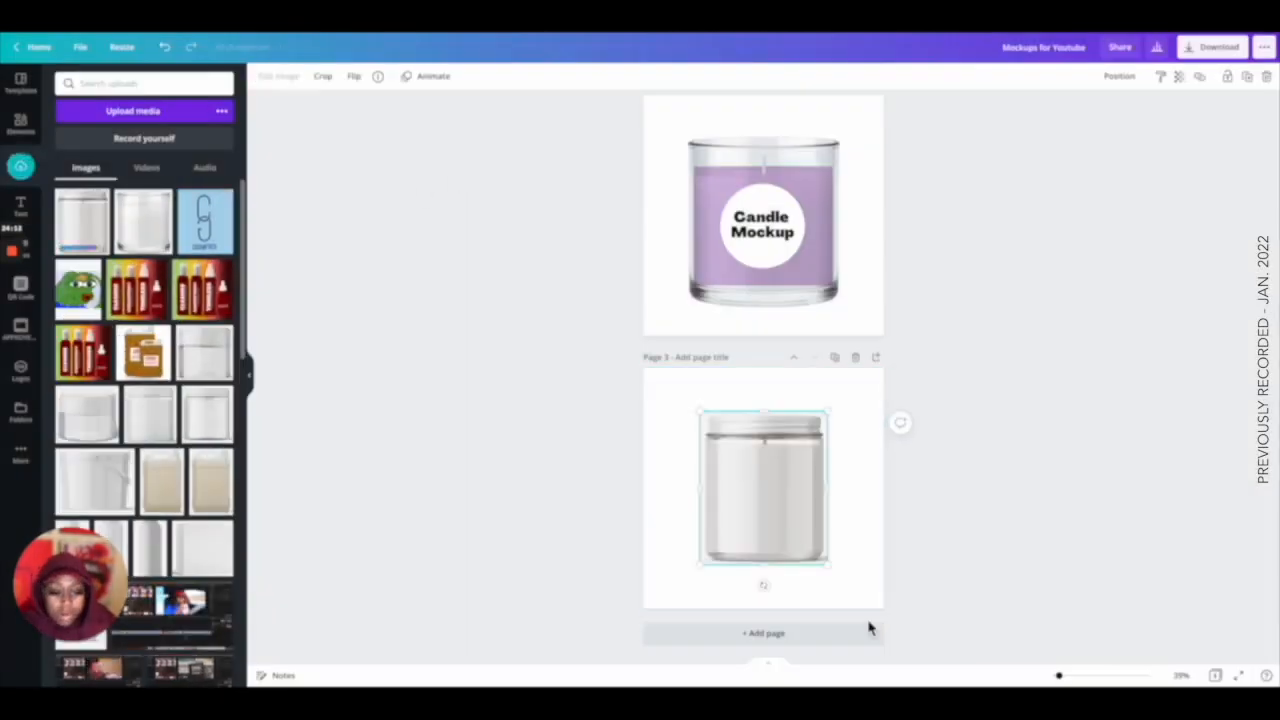
{"action": "left_click", "coordinate": [1068, 676]}
{"action": "scroll", "coordinate": [851, 571], "scroll_direction": "down", "scroll_amount": 4}
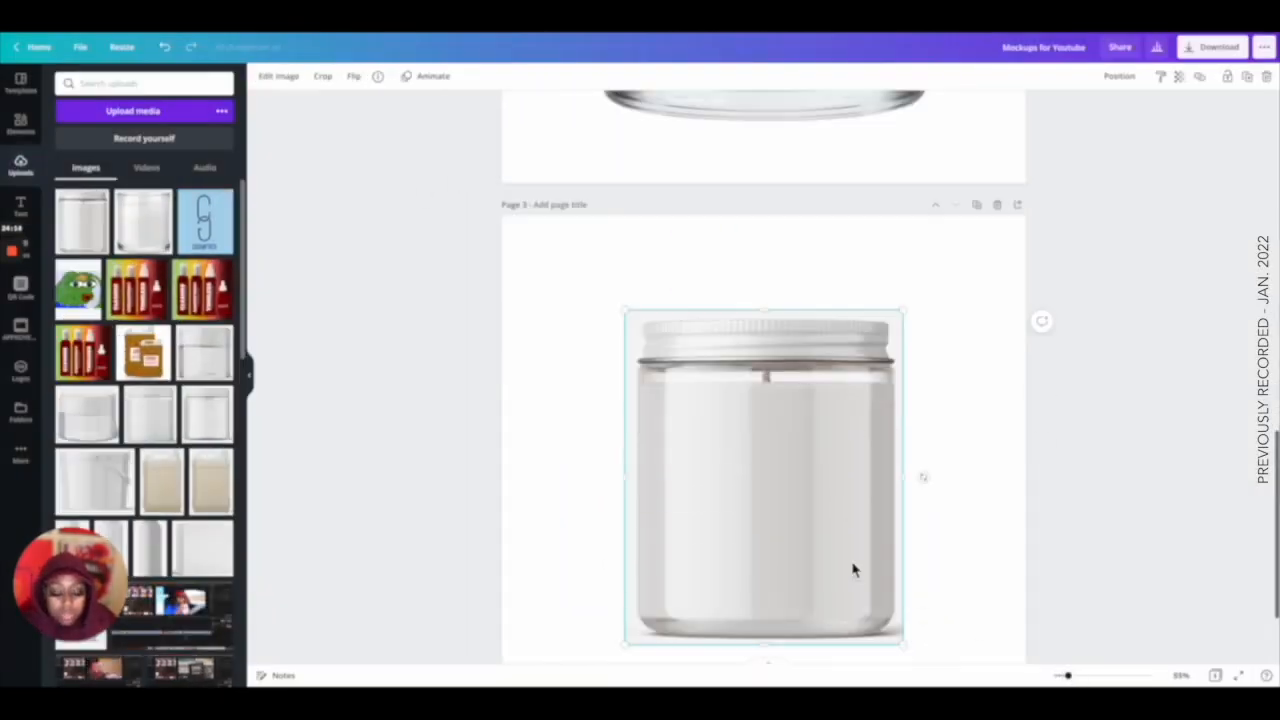
{"action": "left_click", "coordinate": [971, 471]}
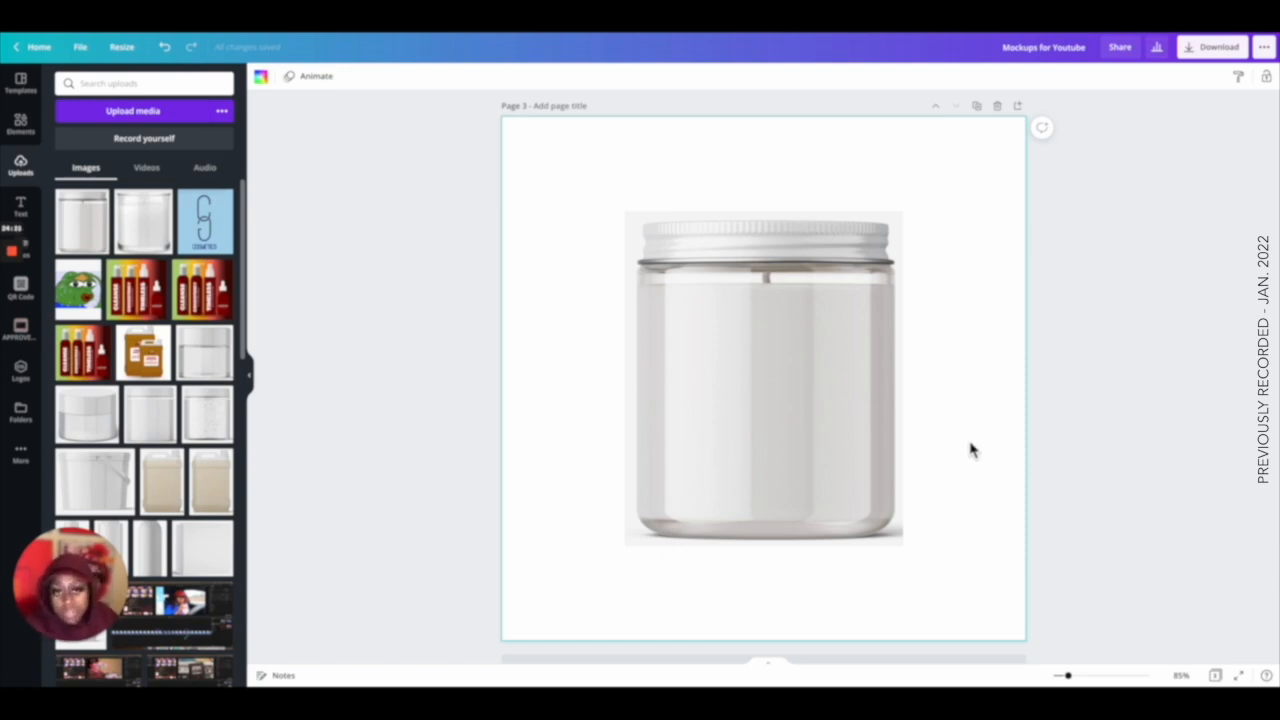
Run Background Remover on the clear glass jar candle image.
{"action": "left_click", "coordinate": [846, 411]}
{"action": "left_click", "coordinate": [279, 77]}
{"action": "left_click", "coordinate": [217, 191]}
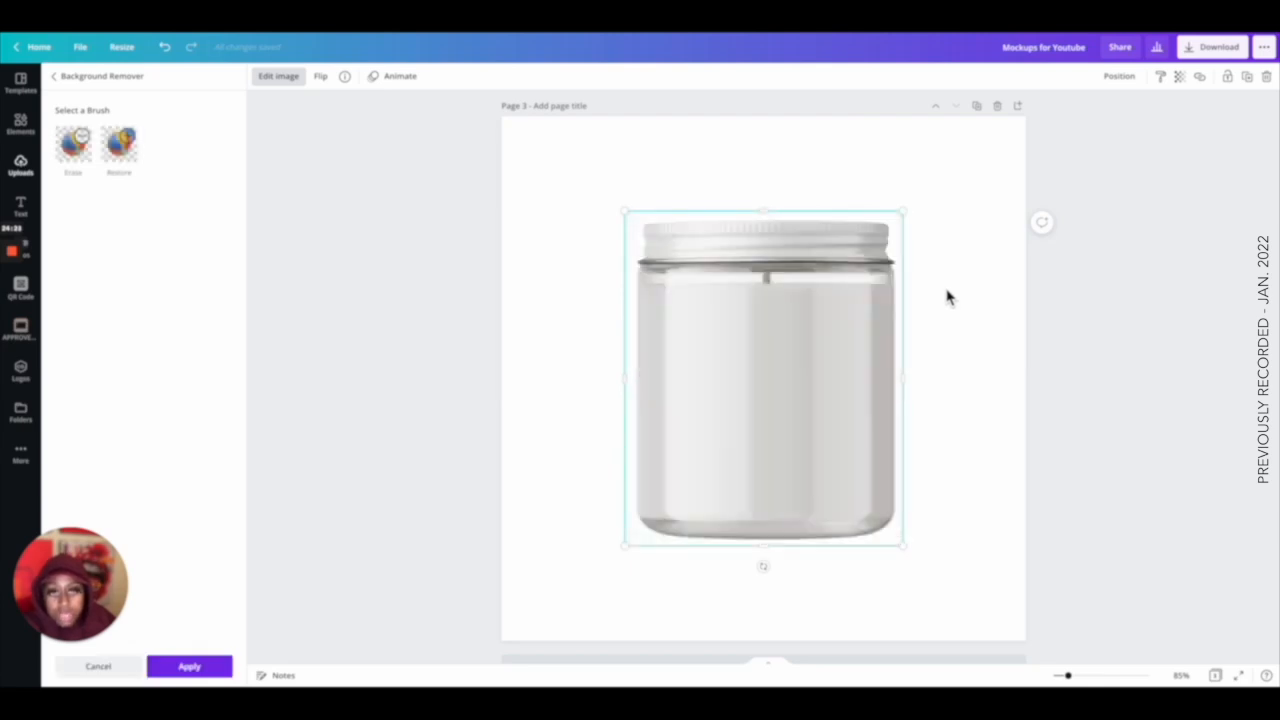
{"action": "scroll", "coordinate": [948, 297], "scroll_direction": "up", "scroll_amount": 5}
{"action": "scroll", "coordinate": [948, 297], "scroll_direction": "down", "scroll_amount": 6}
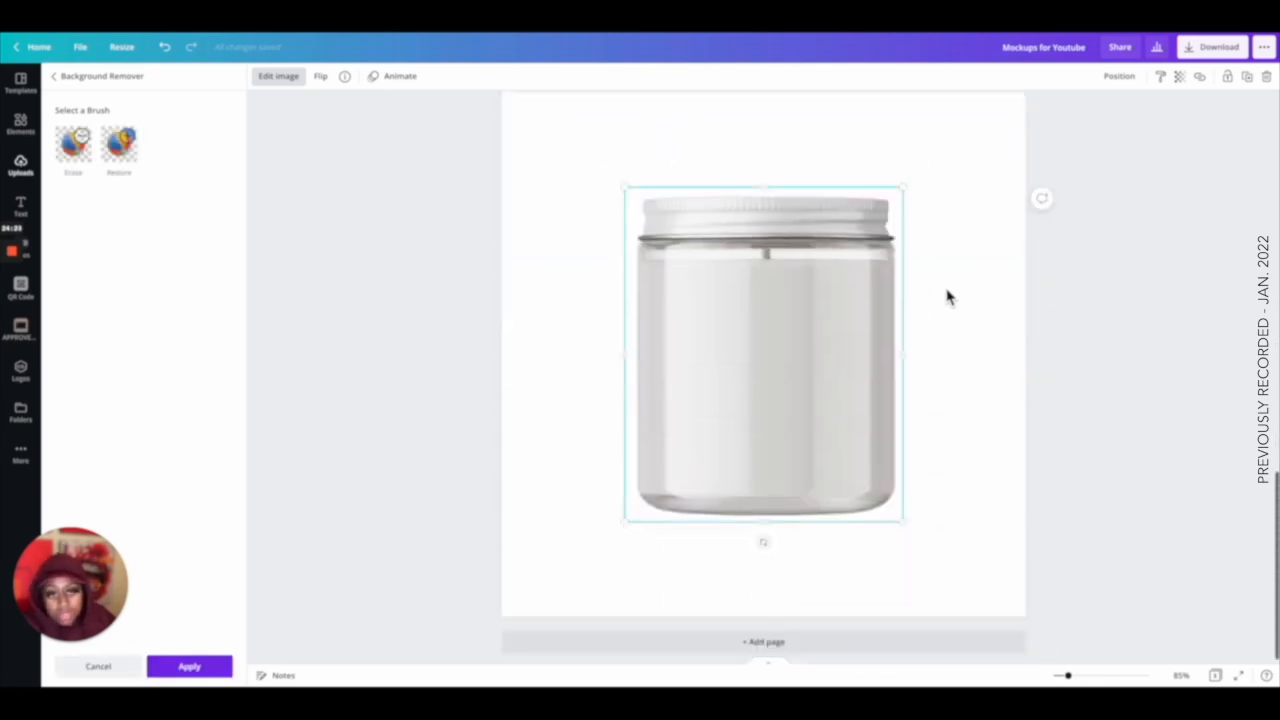
Move the jar aside and duplicate it twice, placing the copies side by side across the page.
{"action": "left_click_drag", "start_coordinate": [794, 343], "coordinate": [624, 331]}
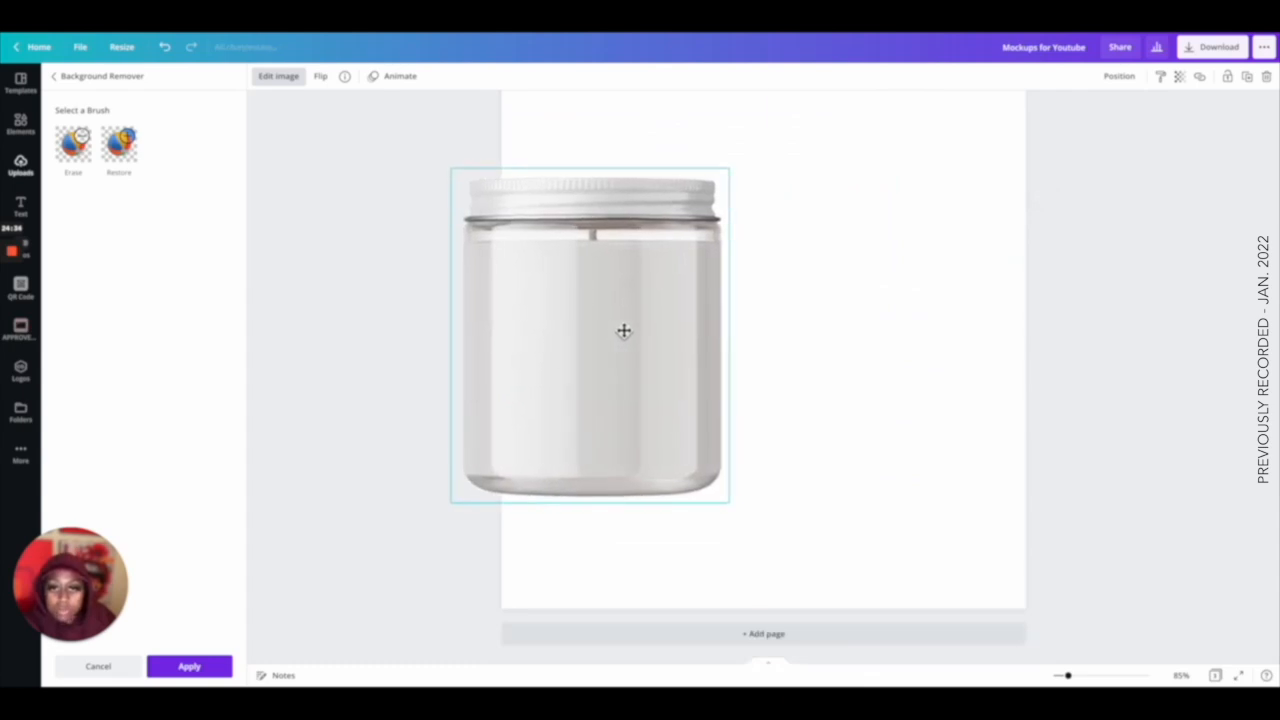
{"action": "key", "text": "super+d"}
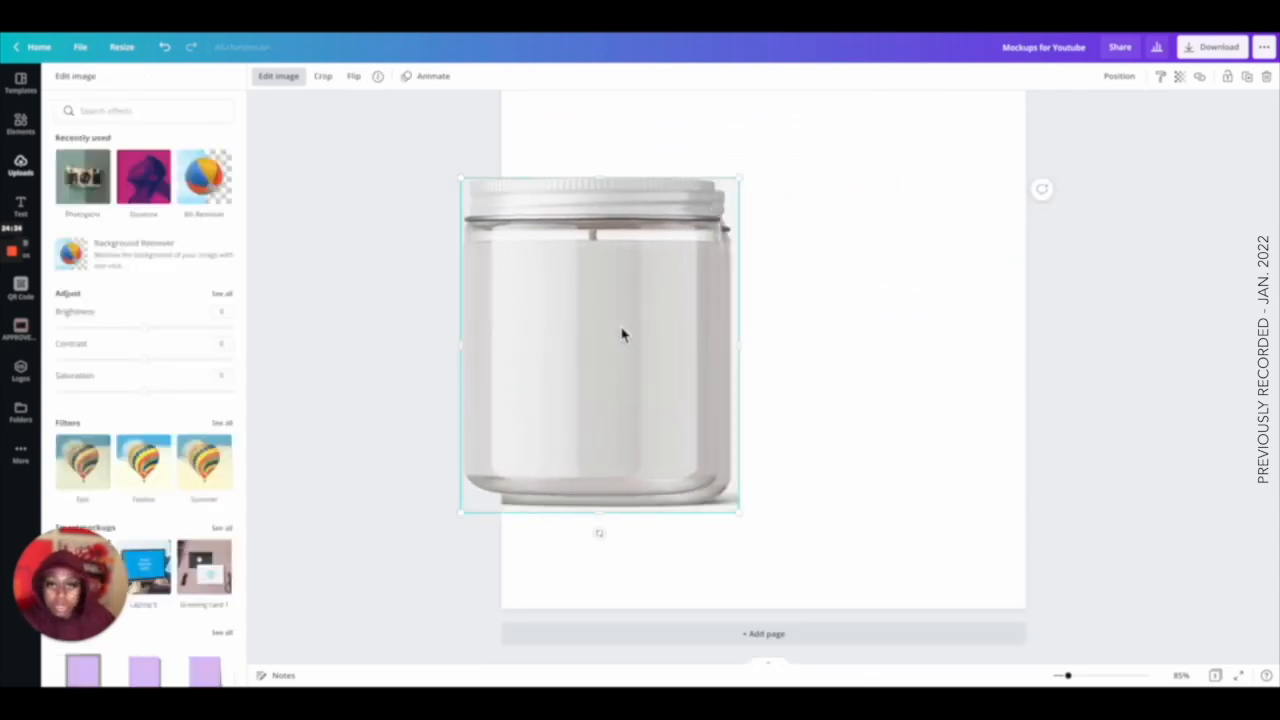
{"action": "left_click_drag", "start_coordinate": [622, 334], "coordinate": [884, 322]}
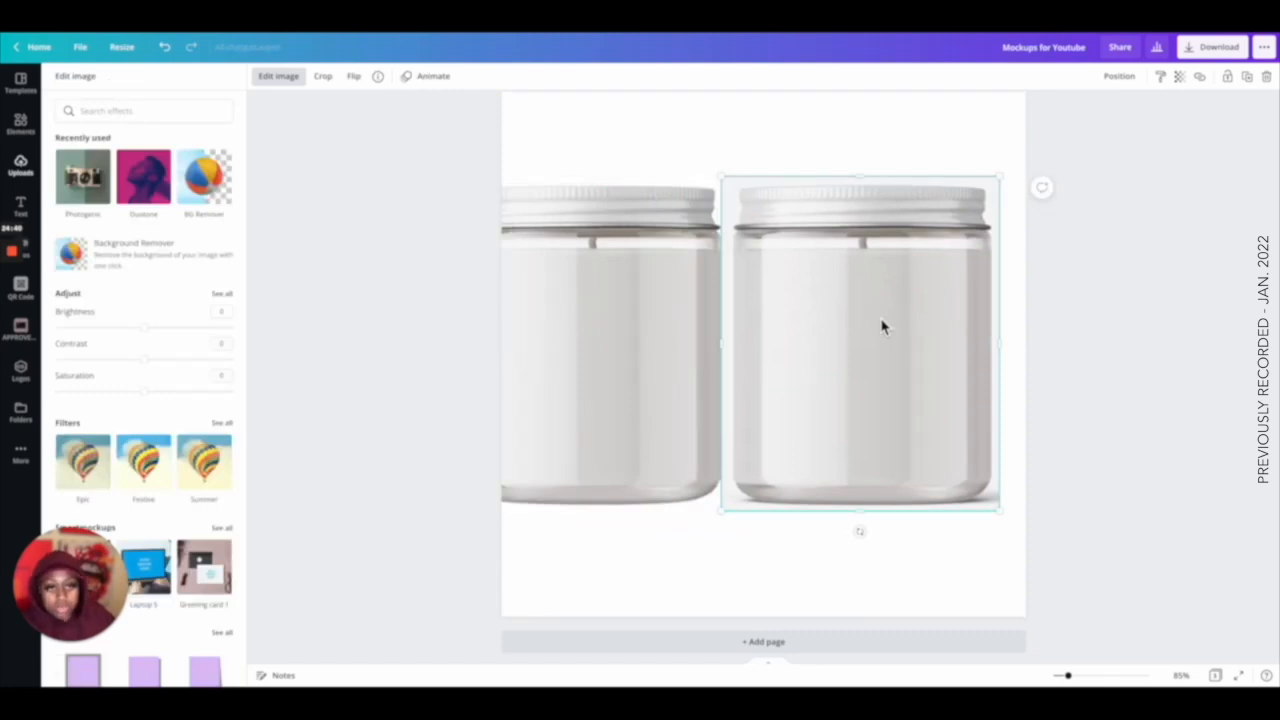
{"action": "key", "text": "super+d"}
{"action": "left_click_drag", "start_coordinate": [652, 335], "coordinate": [731, 348]}
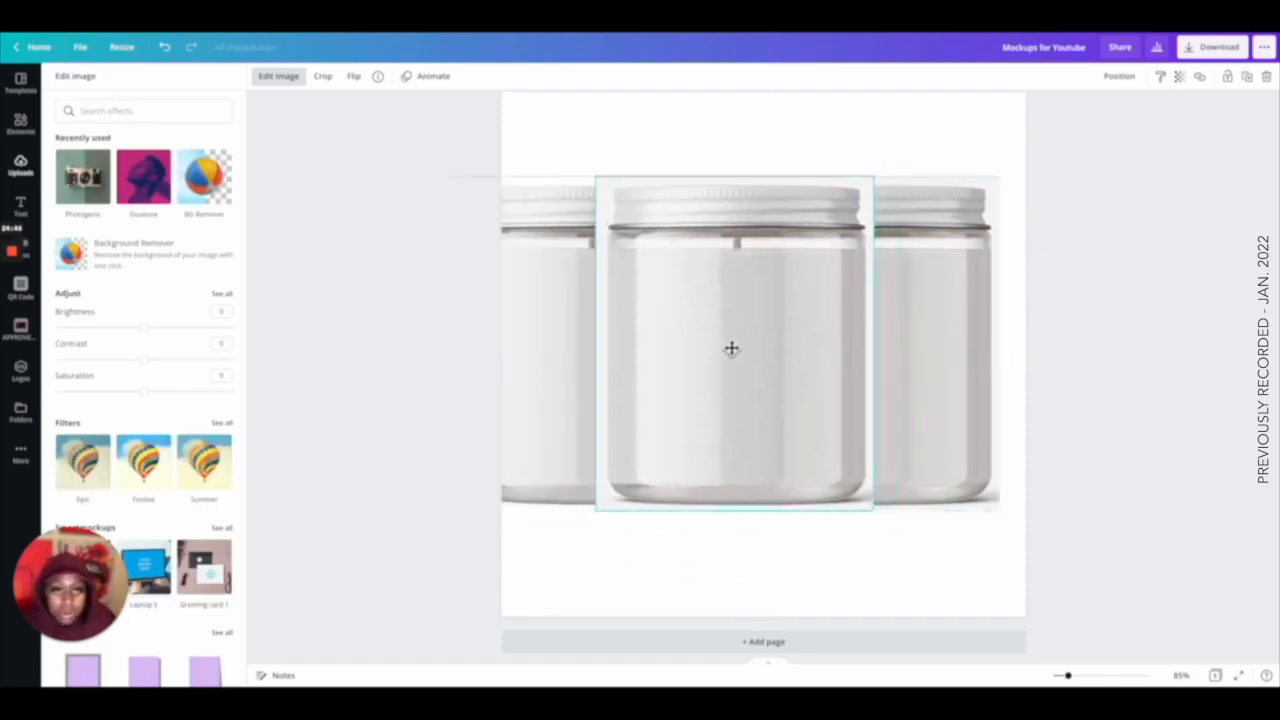
{"action": "left_click", "coordinate": [883, 106]}
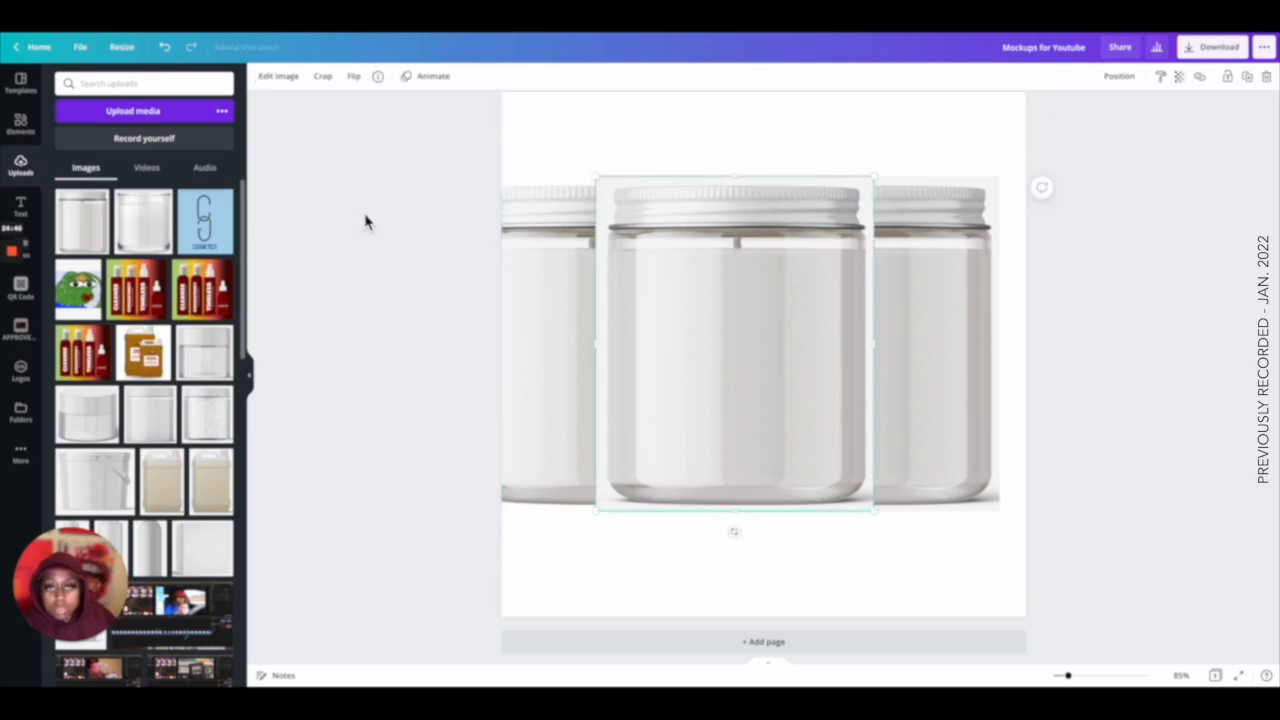
Crop the left jar copies down to just their lids.
{"action": "left_click", "coordinate": [278, 76]}
{"action": "left_click", "coordinate": [75, 175]}
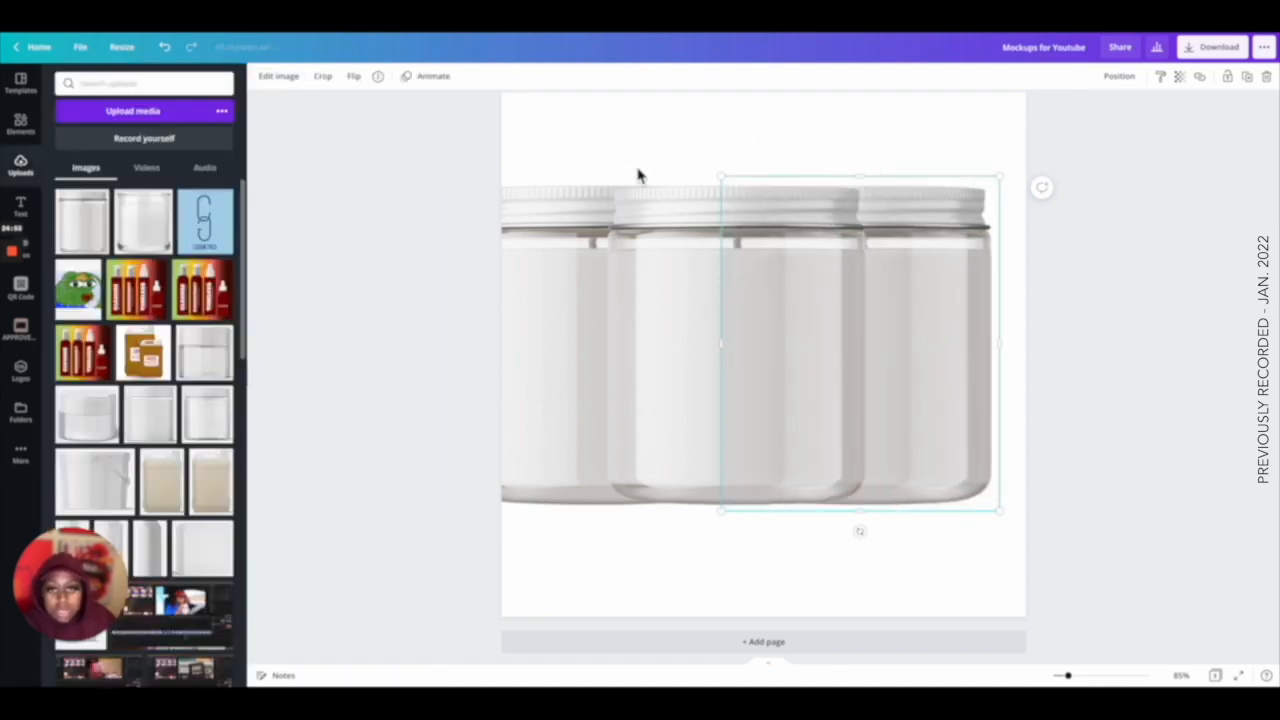
{"action": "left_click", "coordinate": [555, 265]}
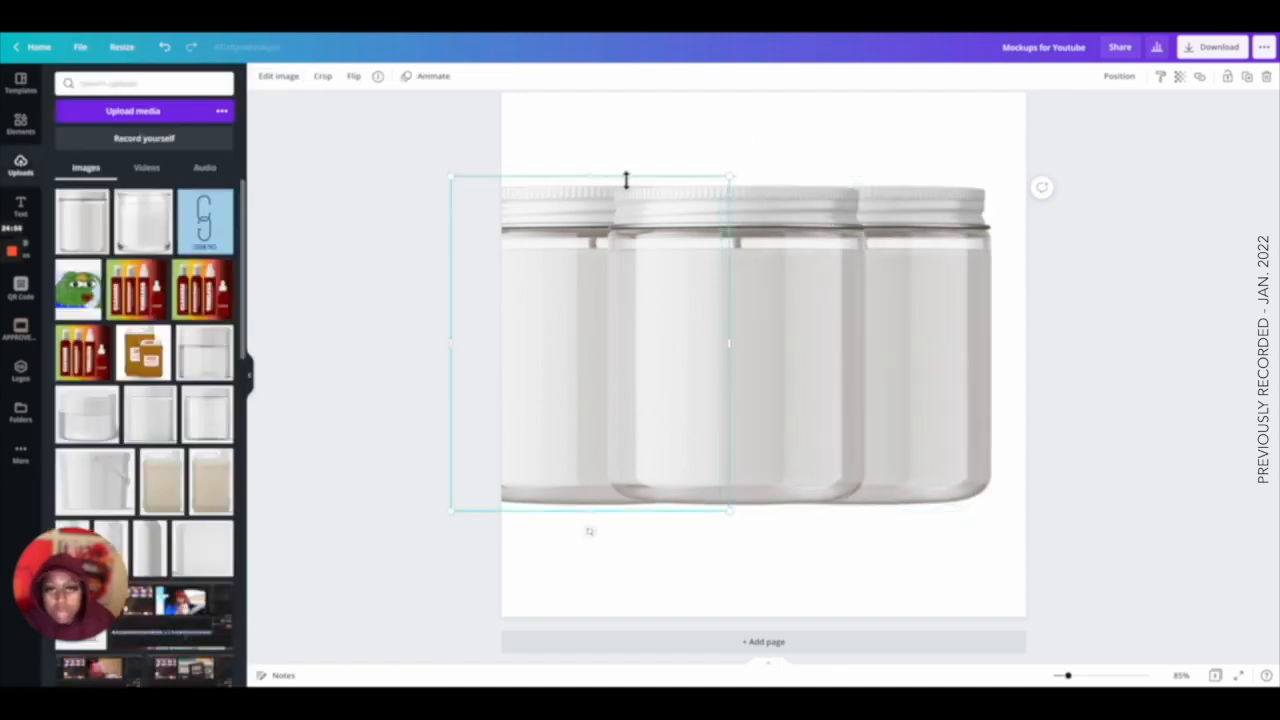
{"action": "left_click_drag", "start_coordinate": [595, 524], "coordinate": [600, 243]}
{"action": "left_click", "coordinate": [738, 281]}
{"action": "left_click_drag", "start_coordinate": [743, 186], "coordinate": [739, 229]}
{"action": "left_click_drag", "start_coordinate": [744, 521], "coordinate": [772, 259]}
{"action": "left_click", "coordinate": [925, 313]}
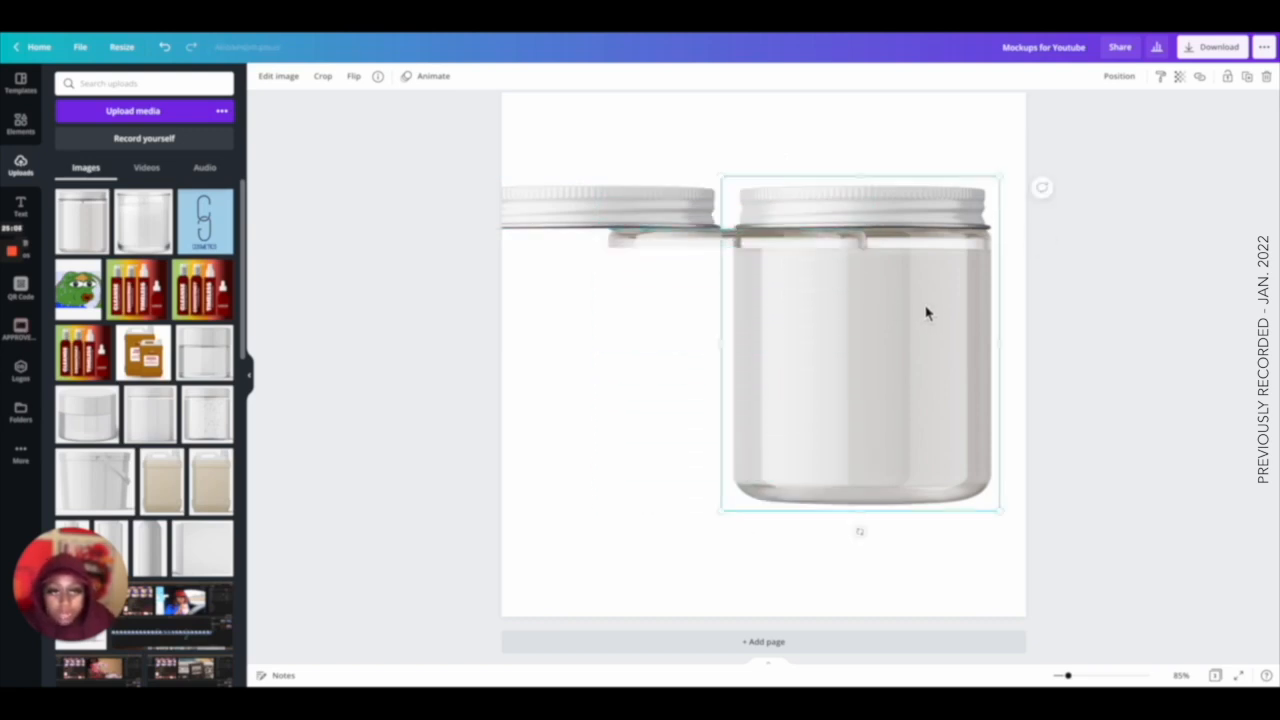
Crop the lid off the right jar and place a separate lid piece on top of its body.
{"action": "left_click_drag", "start_coordinate": [871, 178], "coordinate": [866, 249]}
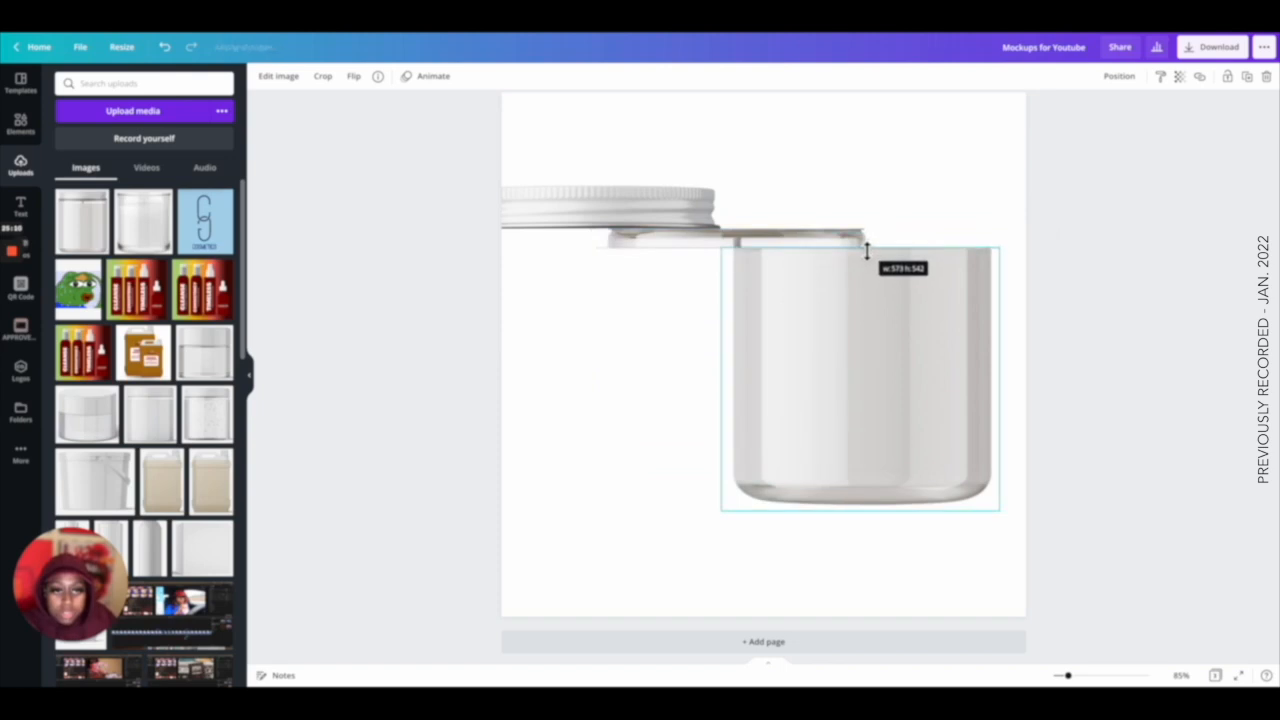
{"action": "left_click", "coordinate": [866, 191]}
{"action": "left_click_drag", "start_coordinate": [680, 248], "coordinate": [800, 243]}
{"action": "left_click_drag", "start_coordinate": [643, 223], "coordinate": [866, 191]}
{"action": "left_click", "coordinate": [843, 149]}
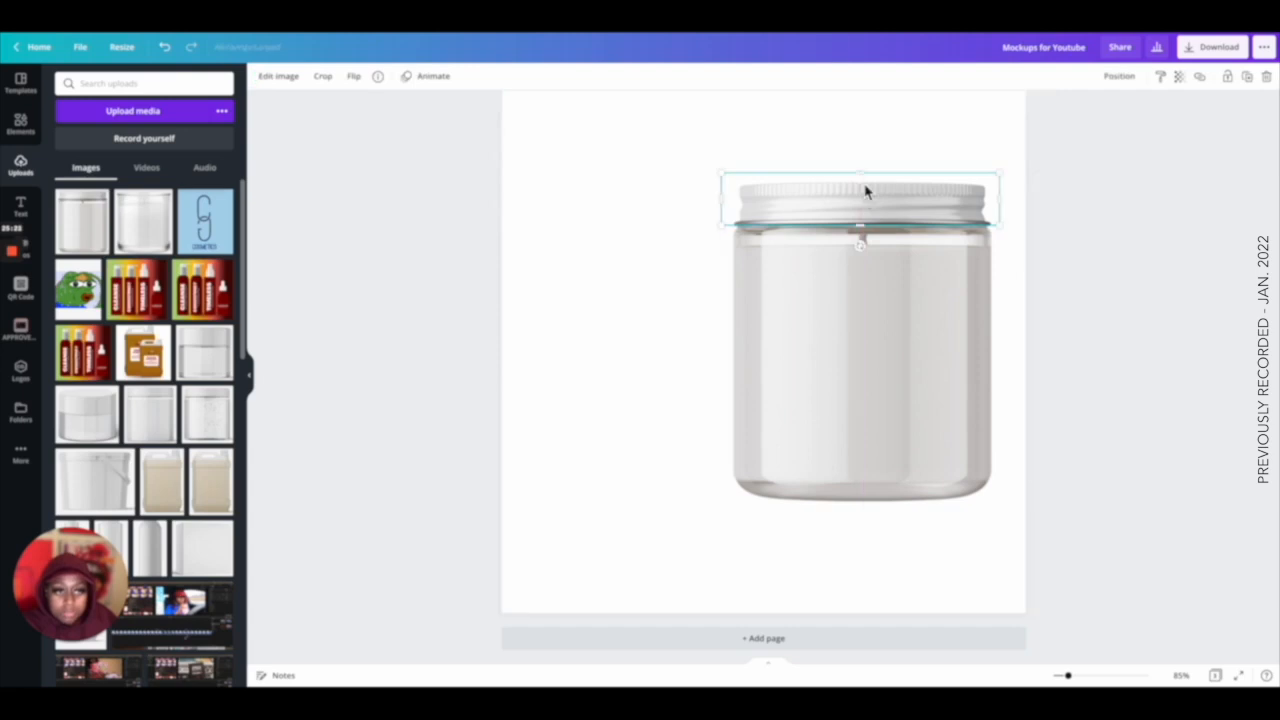
Select the lid and body pieces together and move them to the centre of the page.
{"action": "left_click", "coordinate": [853, 166]}
{"action": "left_click", "coordinate": [885, 212]}
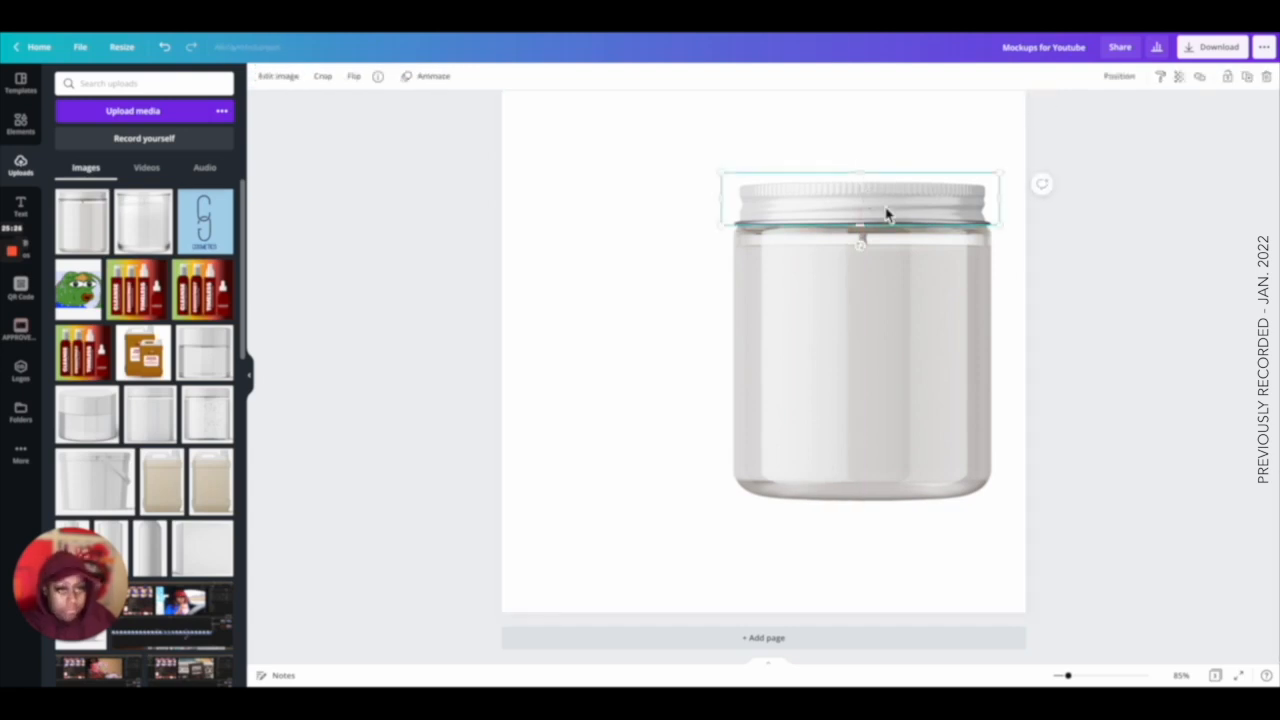
{"action": "scroll", "coordinate": [881, 199], "scroll_direction": "down", "scroll_amount": 1}
{"action": "left_click", "coordinate": [885, 161]}
{"action": "left_click_drag", "start_coordinate": [1008, 160], "coordinate": [763, 338]}
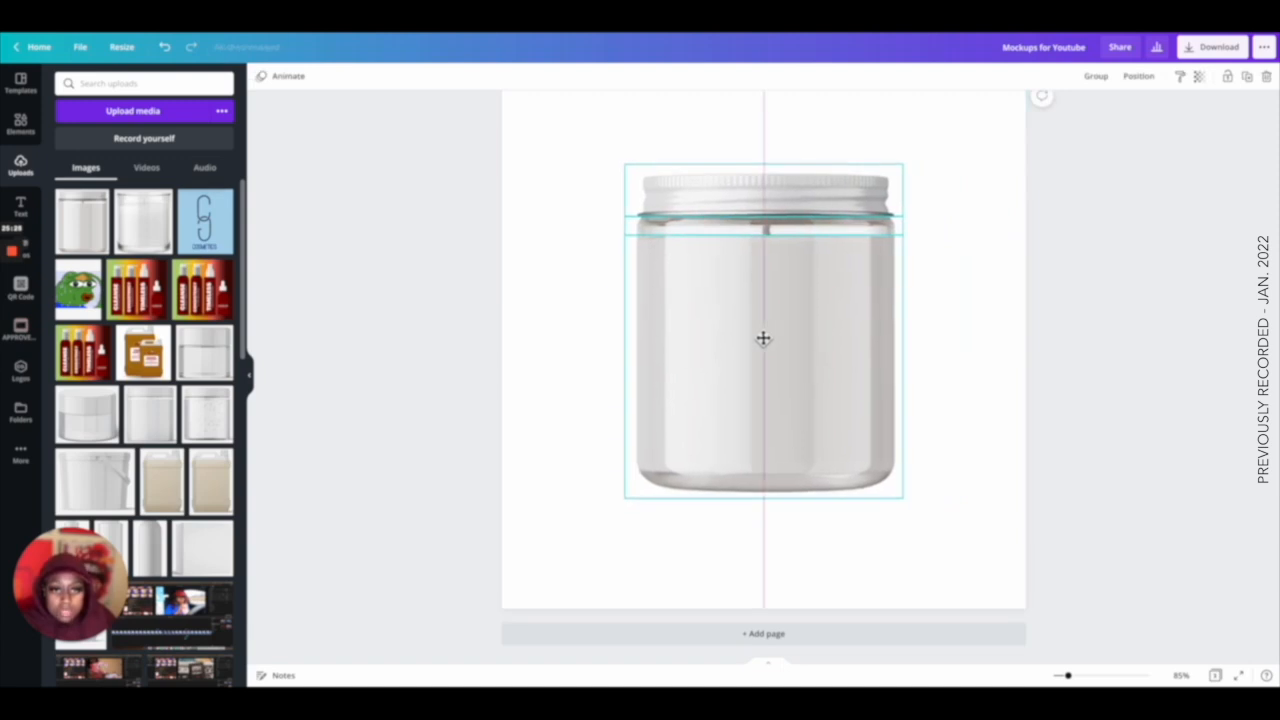
Apply a Violet duotone to the jar body with light lavender highlights and black shadows.
{"action": "left_click", "coordinate": [977, 338]}
{"action": "left_click", "coordinate": [798, 338]}
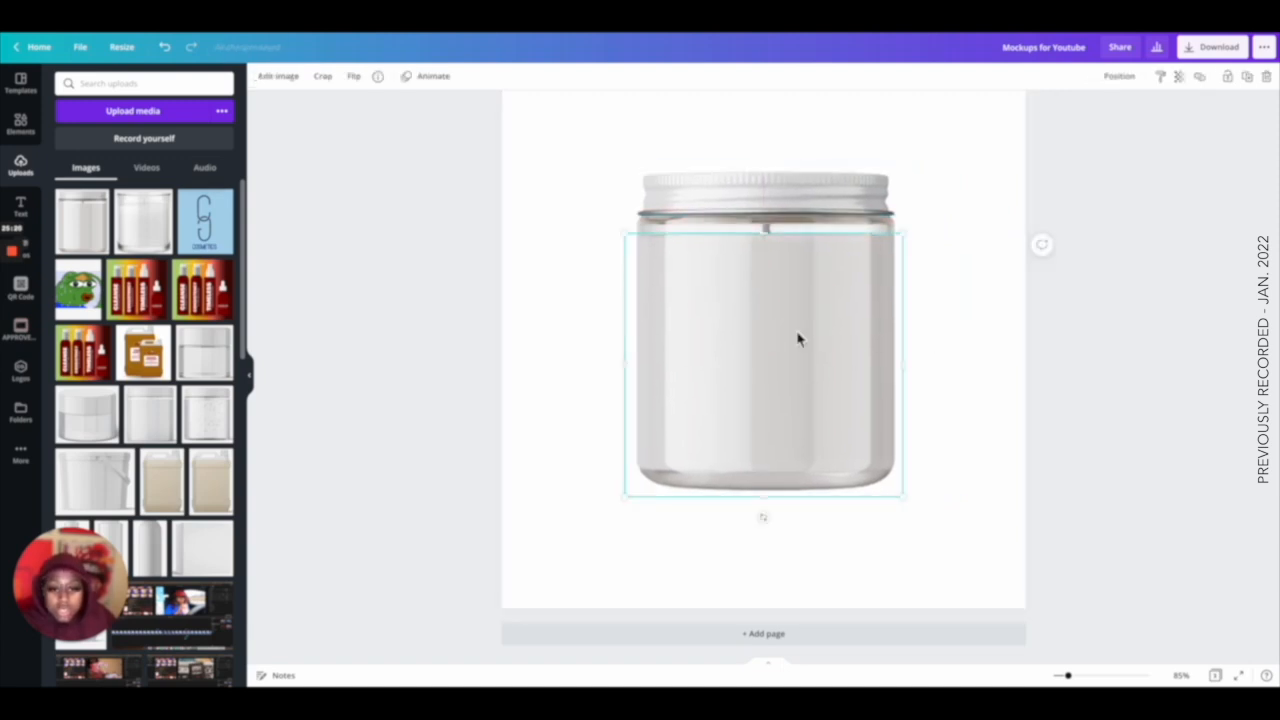
{"action": "left_click", "coordinate": [274, 80]}
{"action": "scroll", "coordinate": [183, 254], "scroll_direction": "down", "scroll_amount": 10}
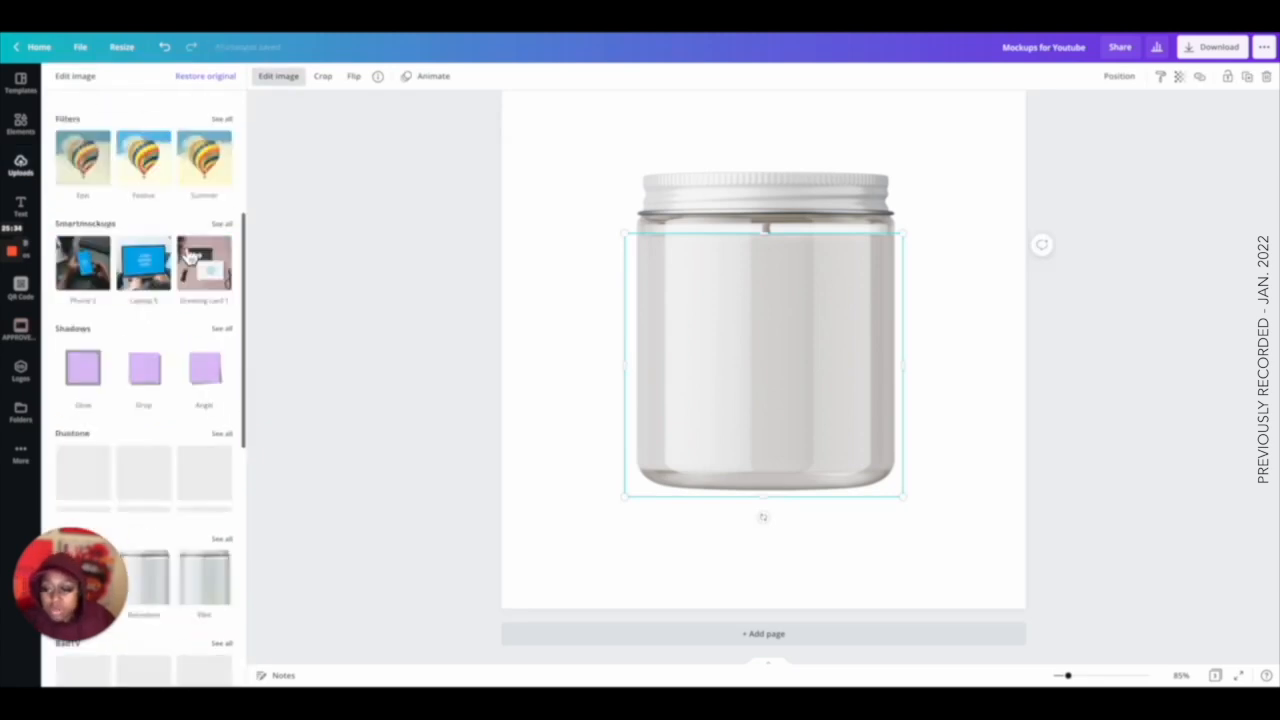
{"action": "scroll", "coordinate": [183, 254], "scroll_direction": "up", "scroll_amount": 4}
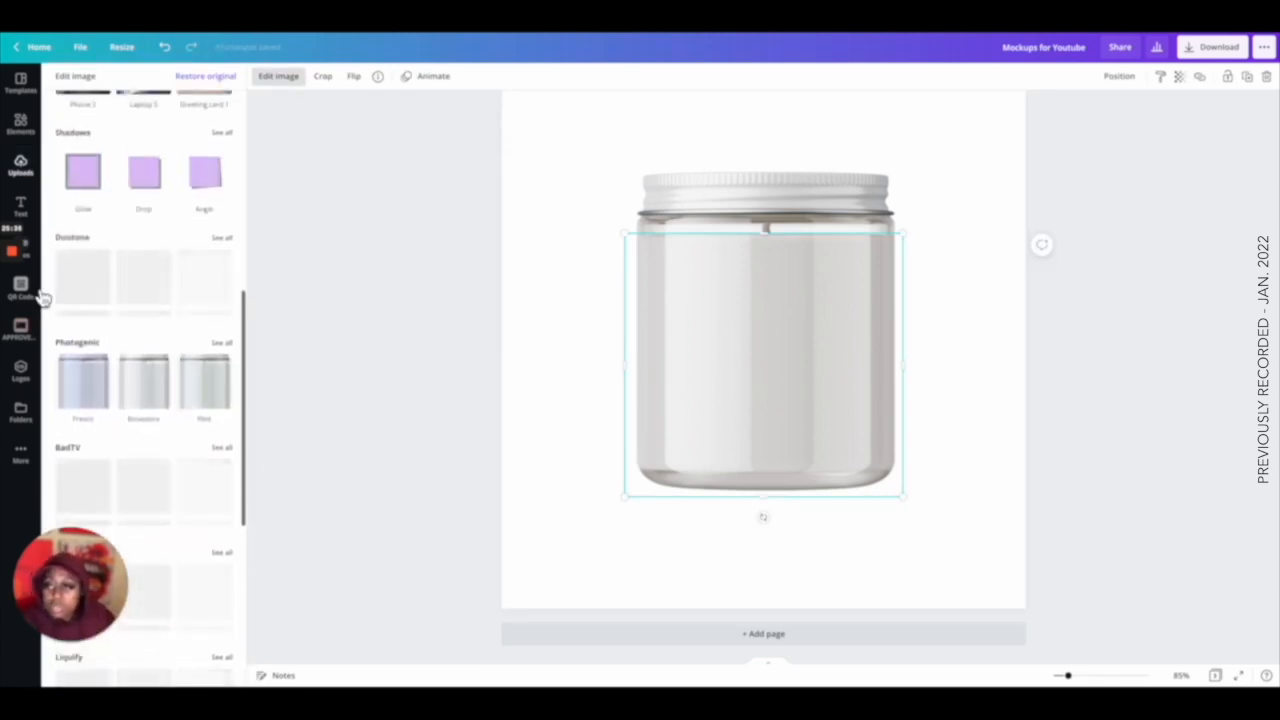
{"action": "left_click", "coordinate": [224, 239]}
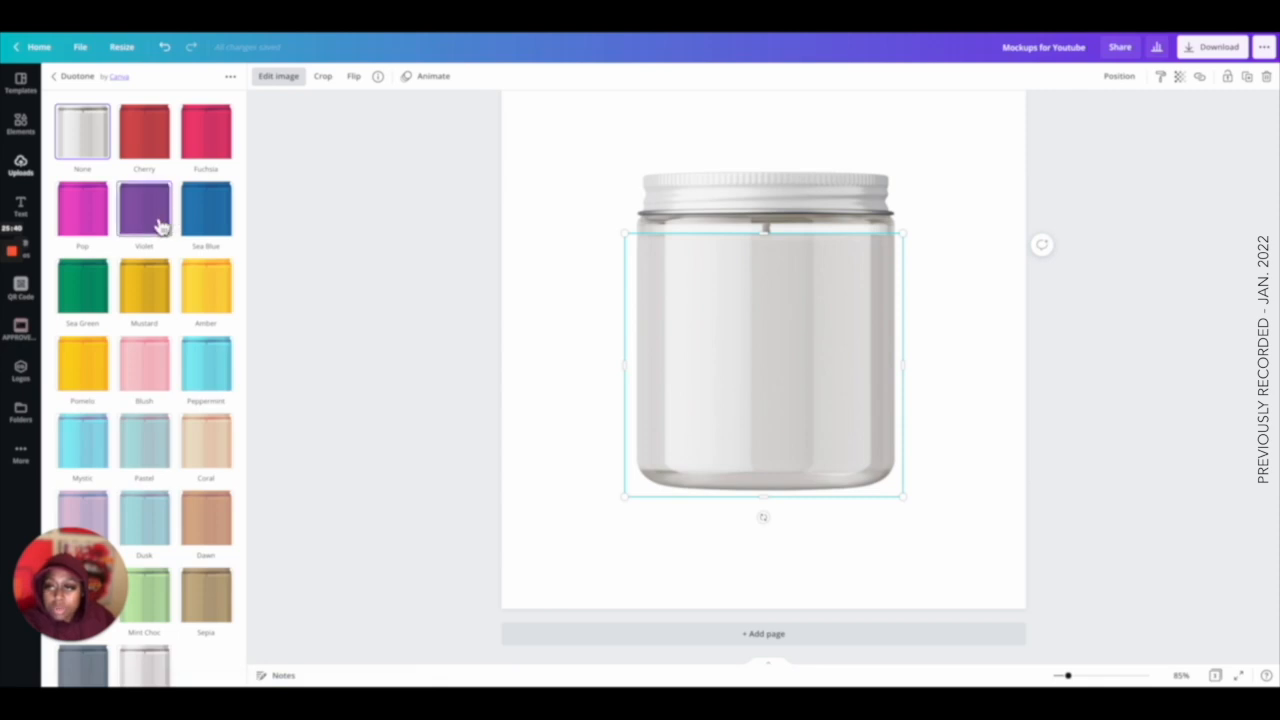
{"action": "left_click", "coordinate": [158, 224]}
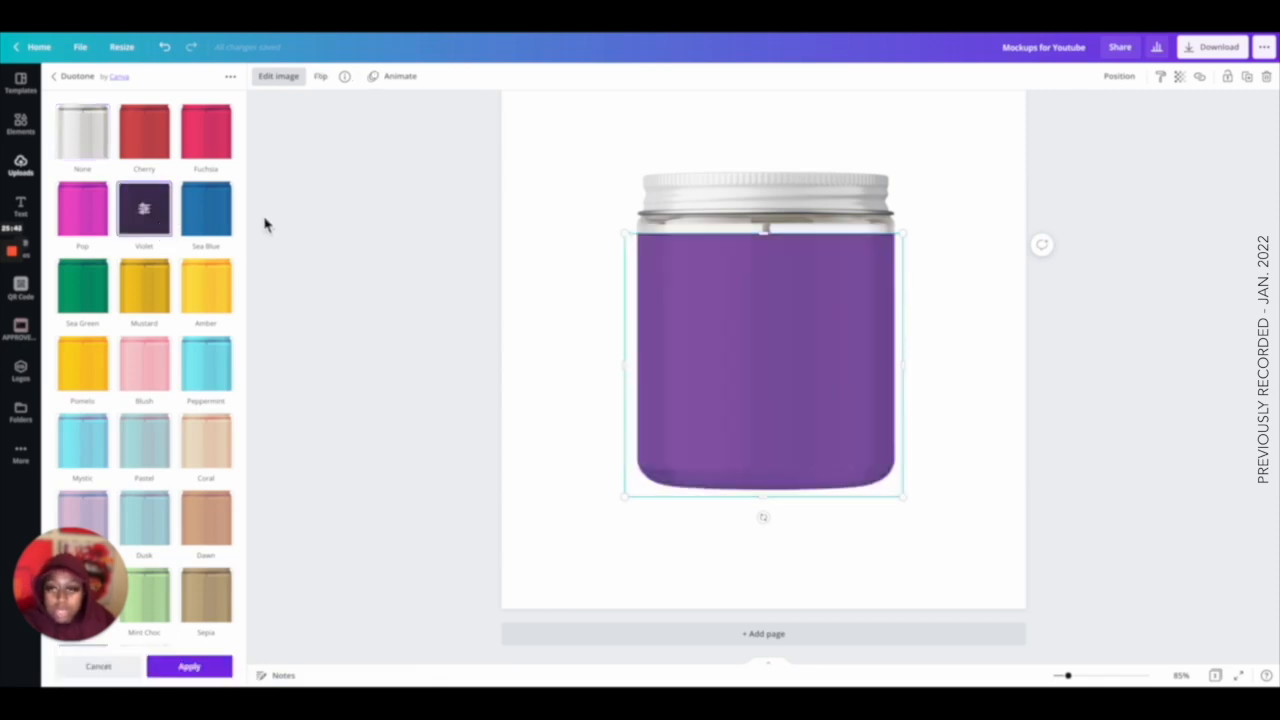
{"action": "left_click", "coordinate": [145, 210]}
{"action": "left_click", "coordinate": [224, 118]}
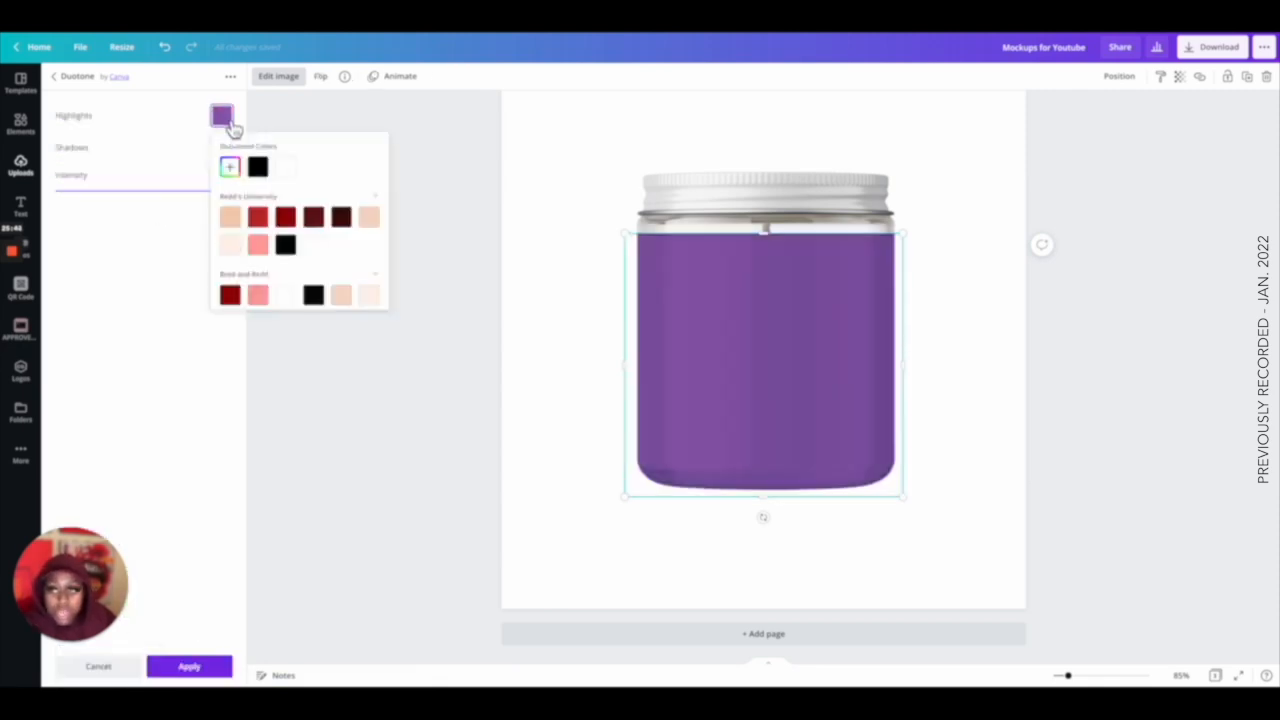
{"action": "left_click", "coordinate": [231, 167]}
{"action": "left_click_drag", "start_coordinate": [268, 216], "coordinate": [243, 194]}
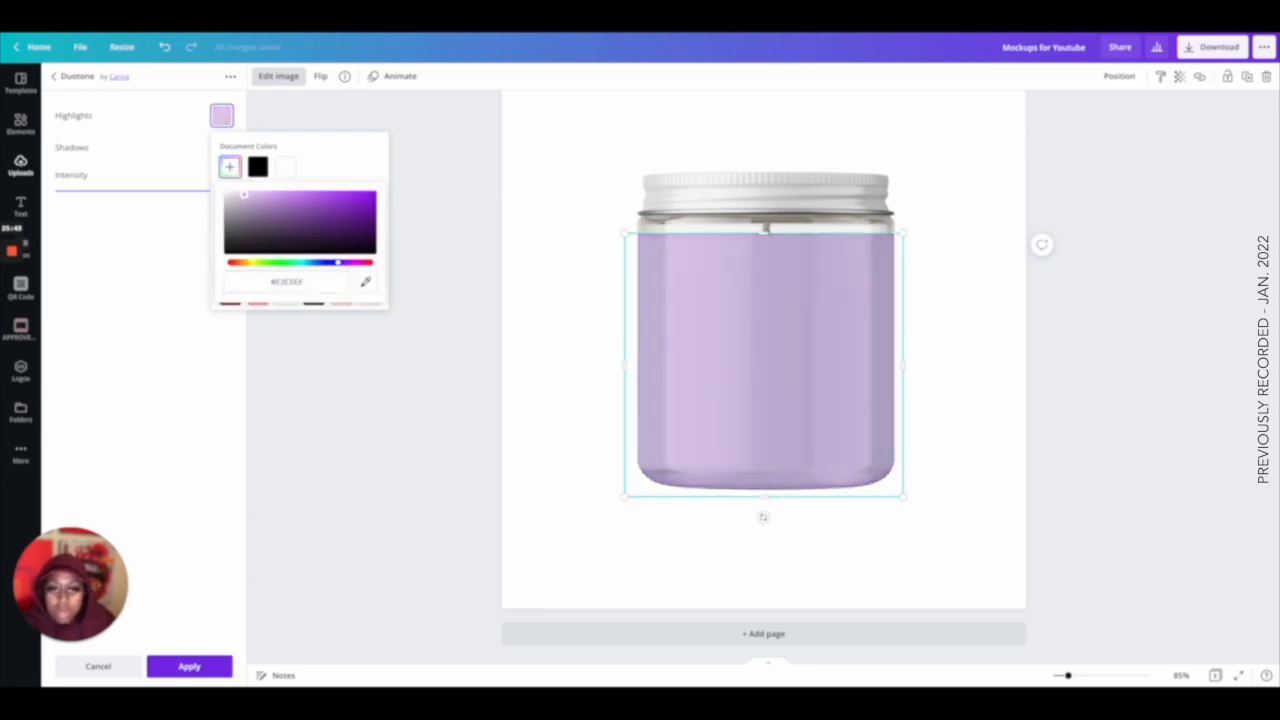
{"action": "left_click", "coordinate": [224, 148]}
{"action": "left_click", "coordinate": [222, 147]}
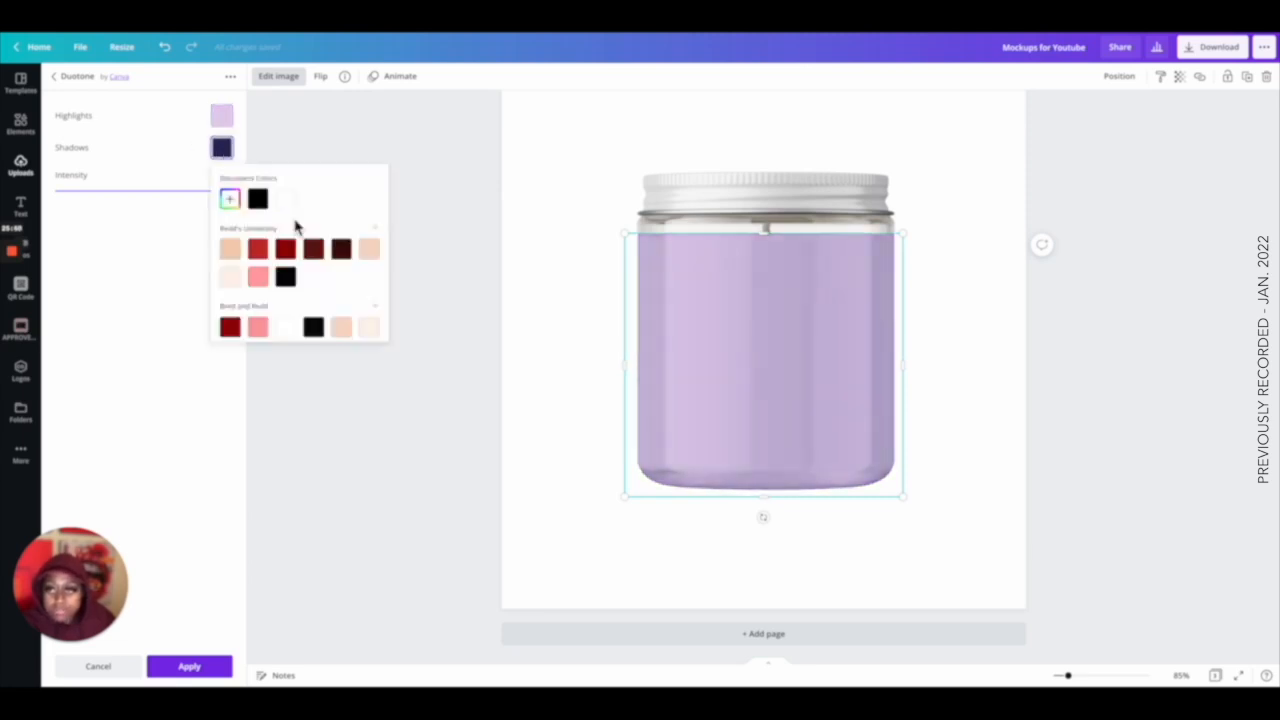
{"action": "left_click", "coordinate": [261, 207]}
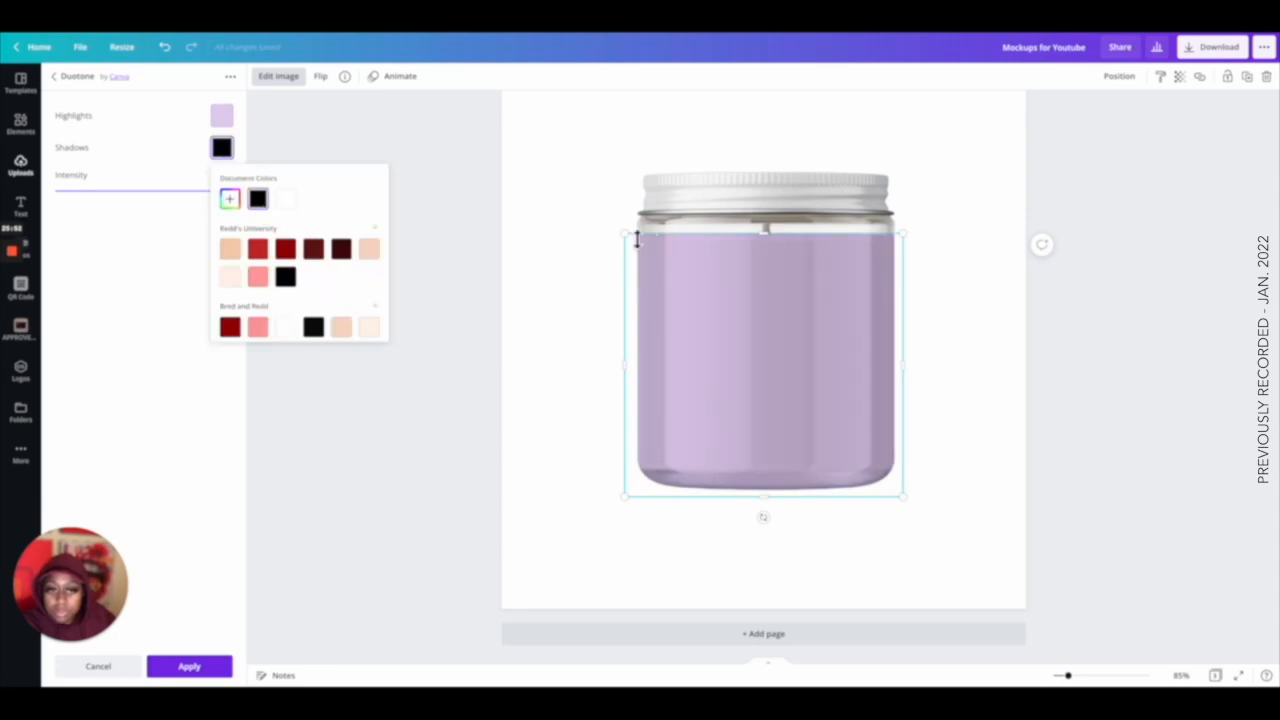
{"action": "left_click", "coordinate": [565, 248]}
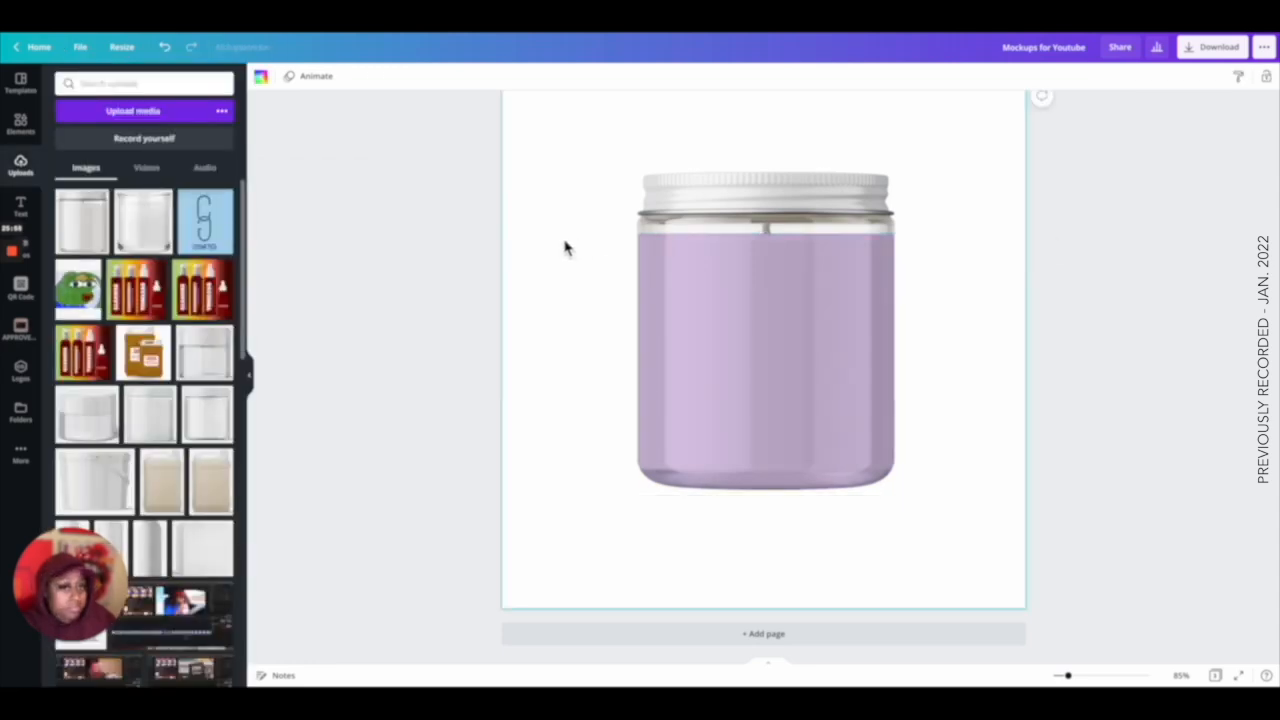
{"action": "key", "text": "super+z"}
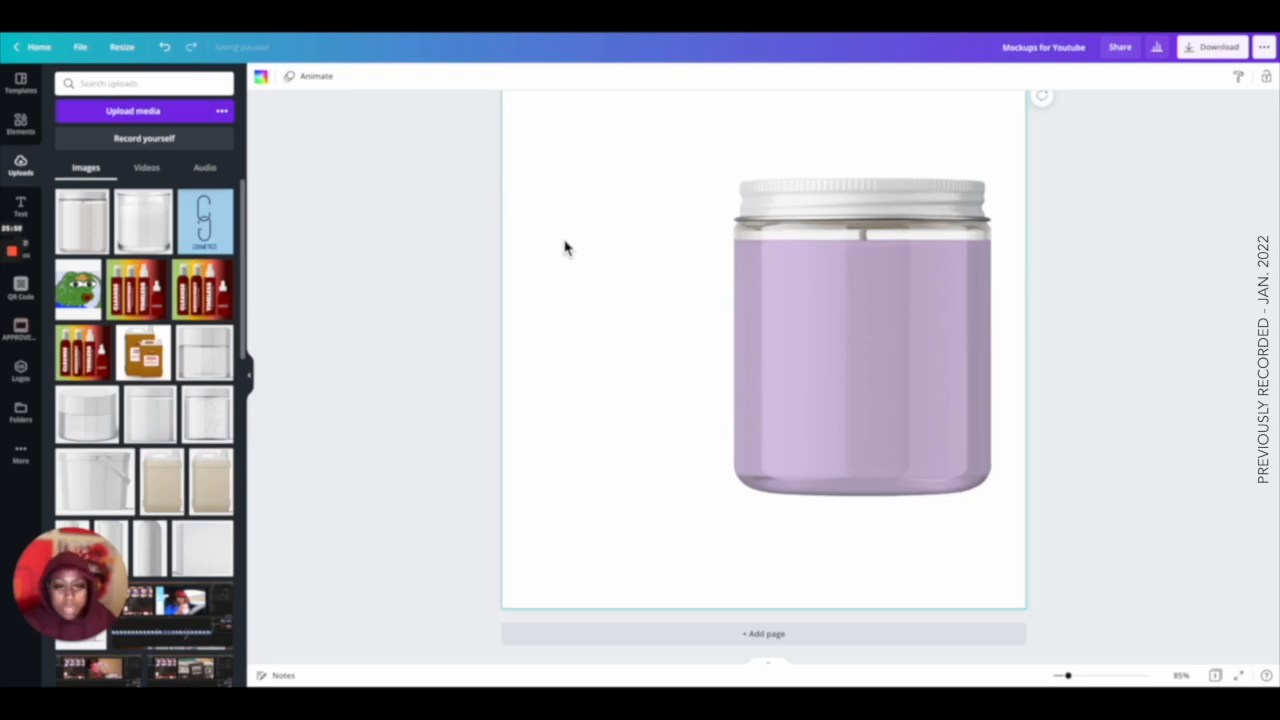
{"action": "key", "text": "super+shift+z"}
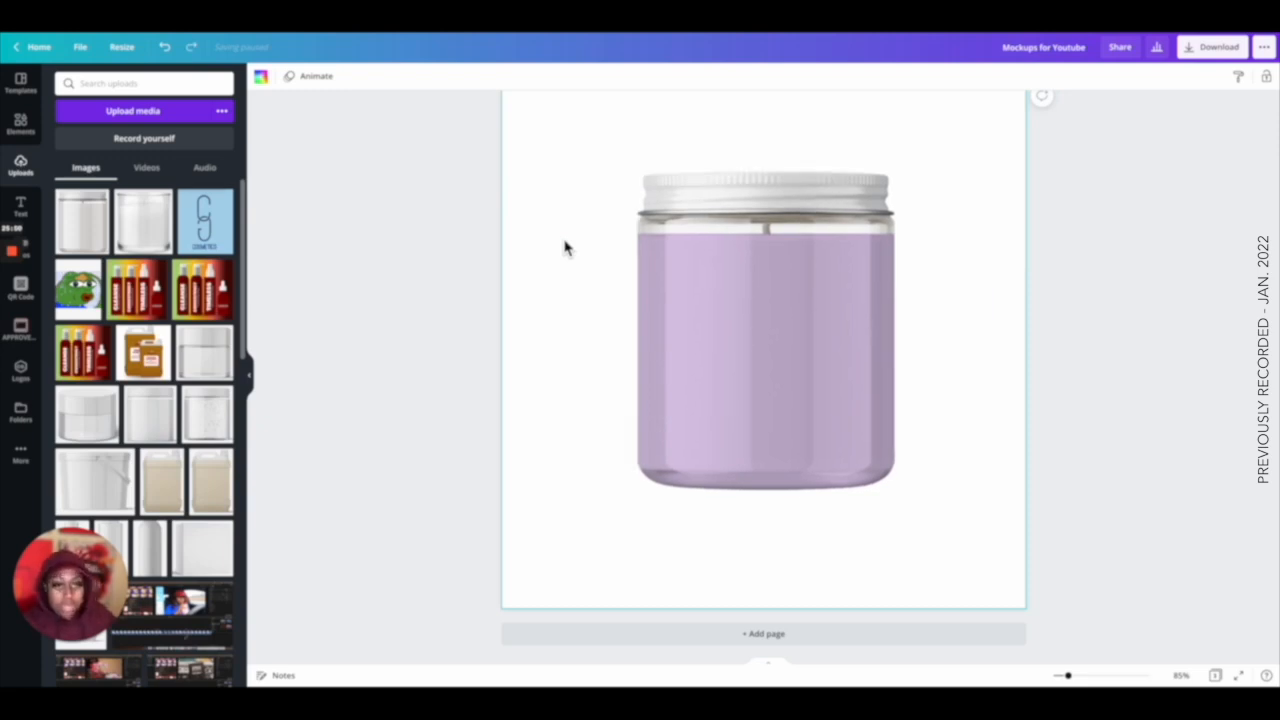
Restore the jar body to its original image and reopen Background Remover.
{"action": "left_click", "coordinate": [682, 281]}
{"action": "left_click", "coordinate": [286, 84]}
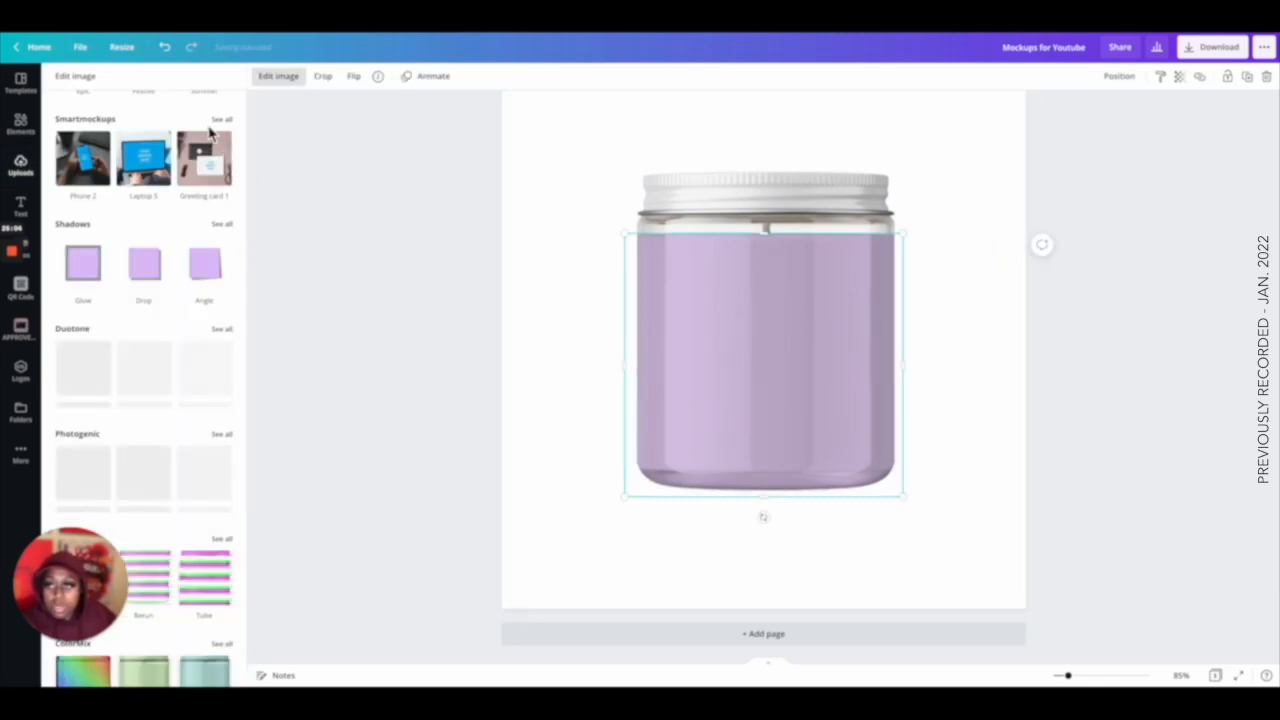
{"action": "scroll", "coordinate": [215, 145], "scroll_direction": "up", "scroll_amount": 5}
{"action": "left_click", "coordinate": [204, 79]}
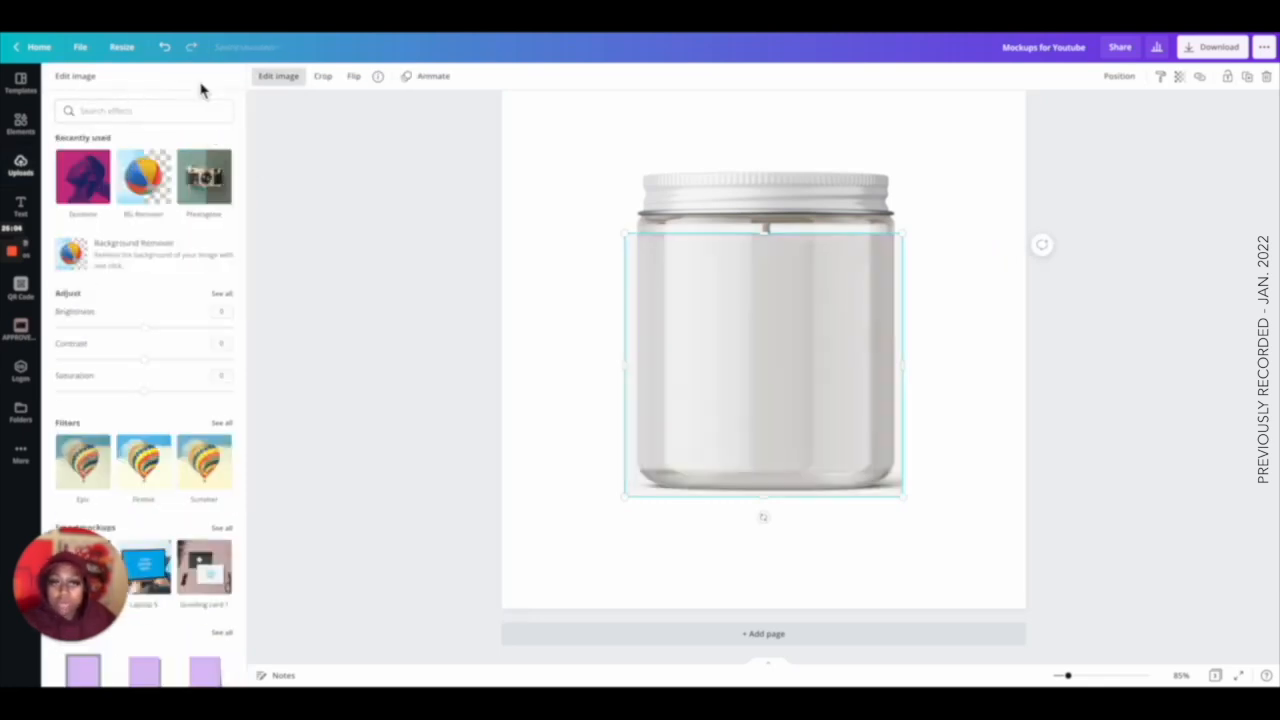
{"action": "left_click", "coordinate": [143, 177]}
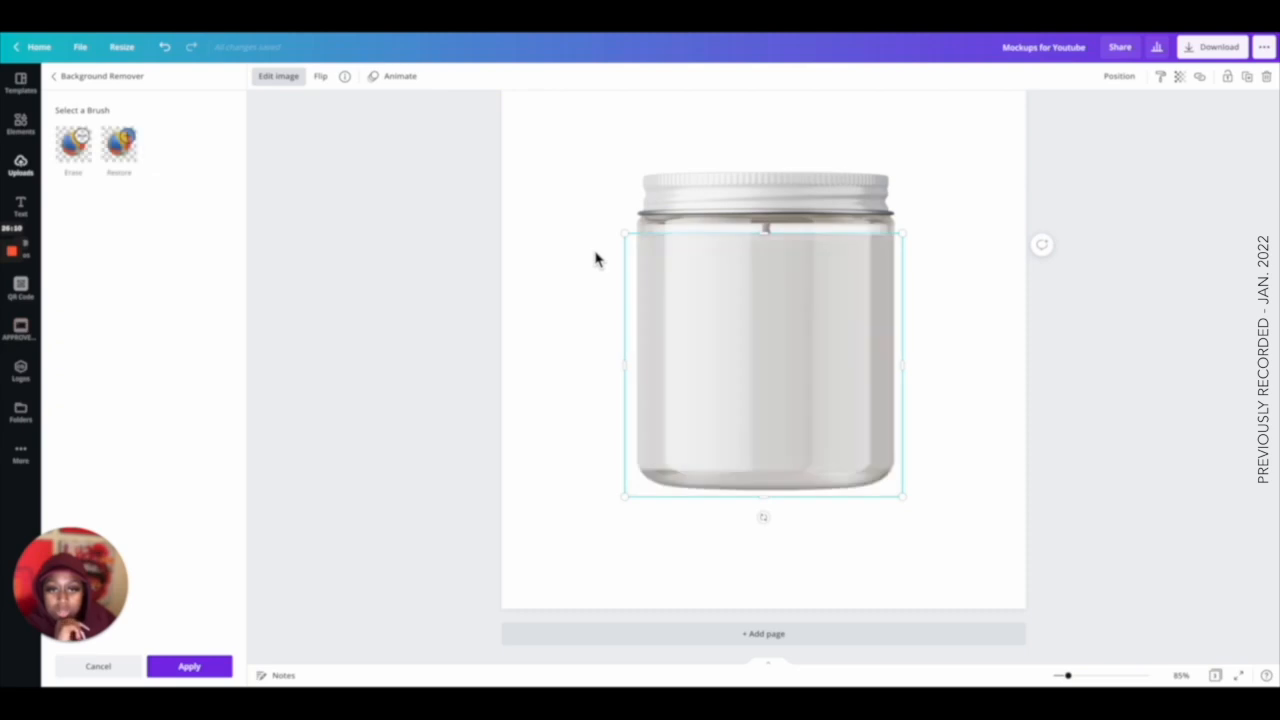
Apply a Violet duotone to the jar lid with light lavender highlights and black shadows.
{"action": "left_click", "coordinate": [745, 203]}
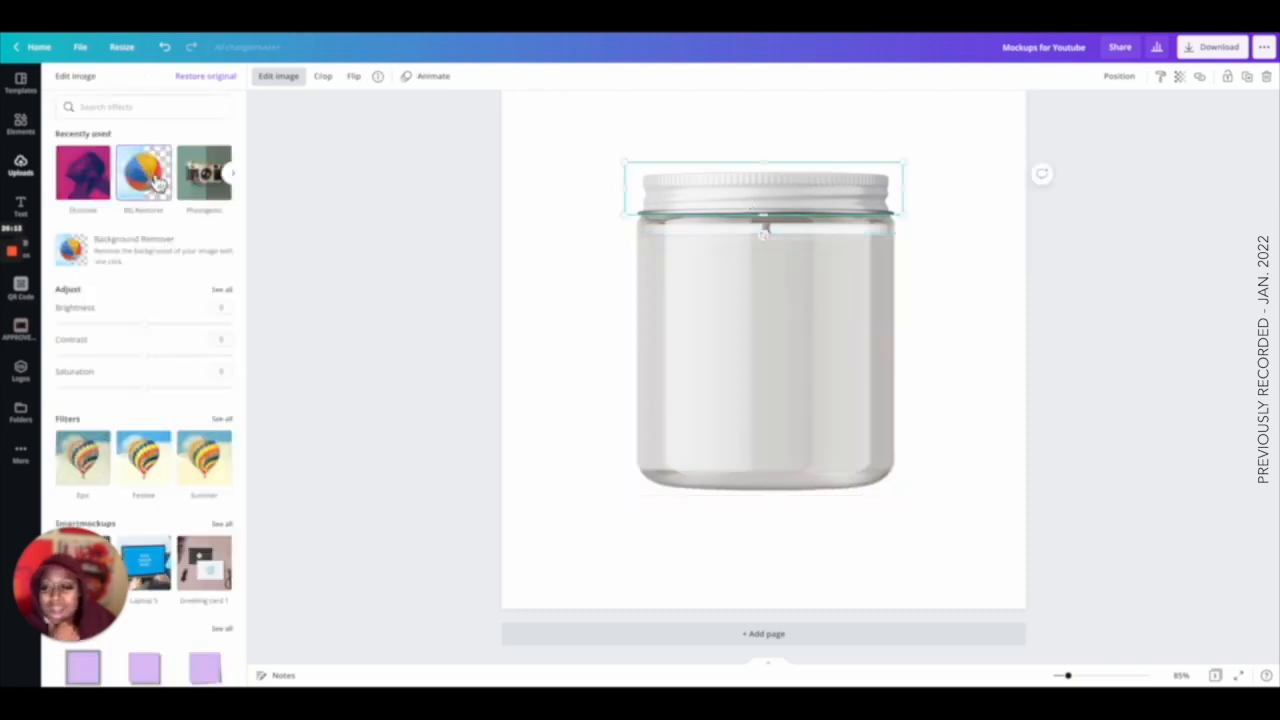
{"action": "scroll", "coordinate": [171, 251], "scroll_direction": "down", "scroll_amount": 5}
{"action": "left_click", "coordinate": [229, 238]}
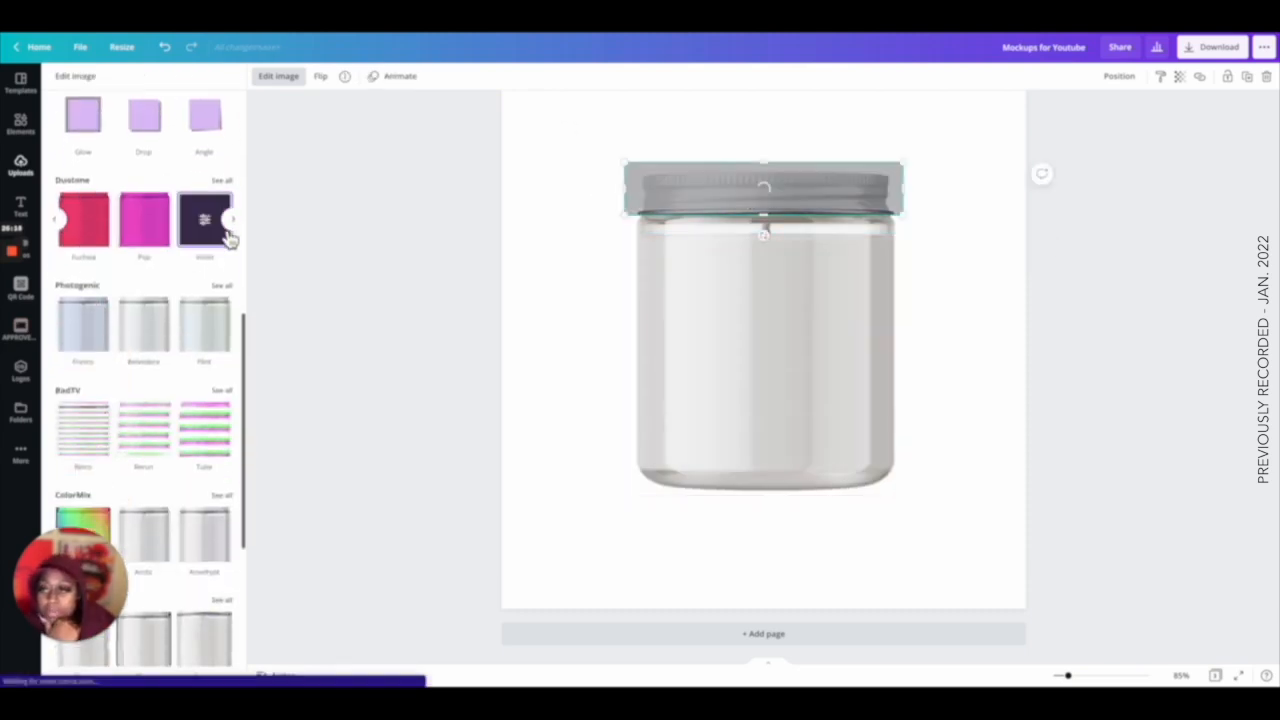
{"action": "left_click", "coordinate": [208, 228]}
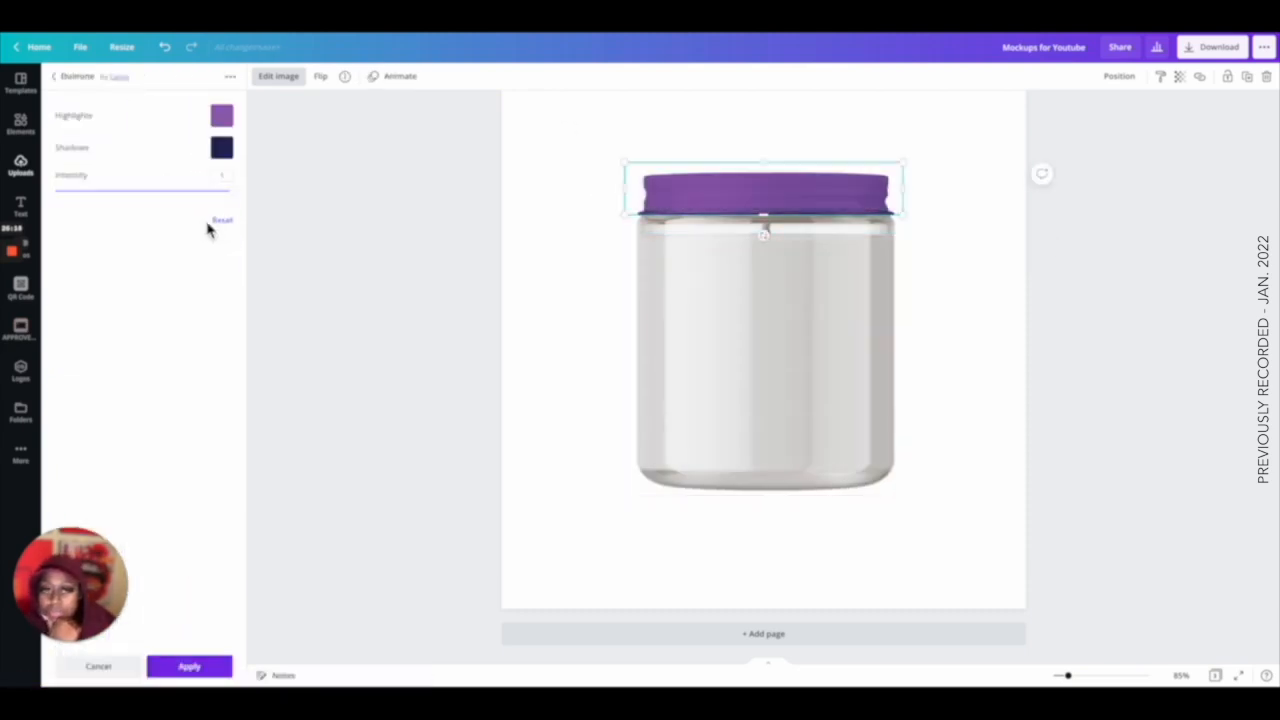
{"action": "left_click", "coordinate": [221, 115]}
{"action": "left_click", "coordinate": [229, 166]}
{"action": "left_click", "coordinate": [255, 200]}
{"action": "left_click_drag", "start_coordinate": [255, 200], "coordinate": [253, 197]}
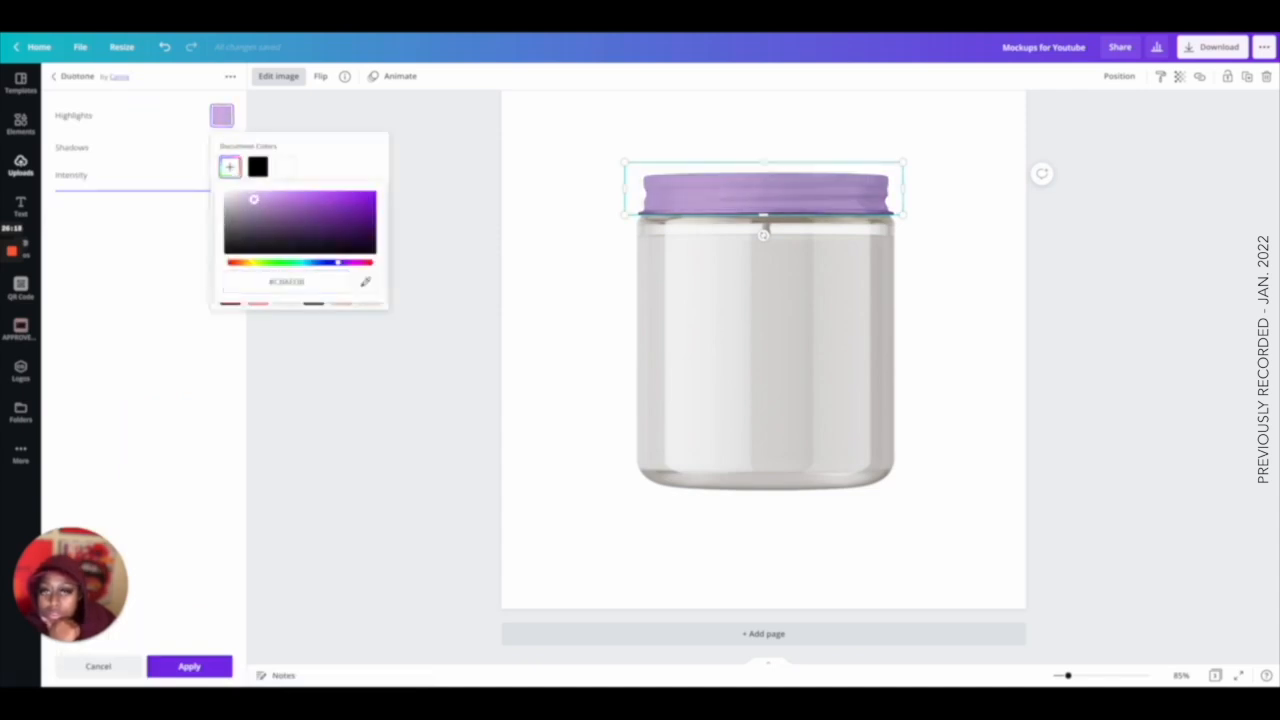
{"action": "left_click", "coordinate": [200, 147]}
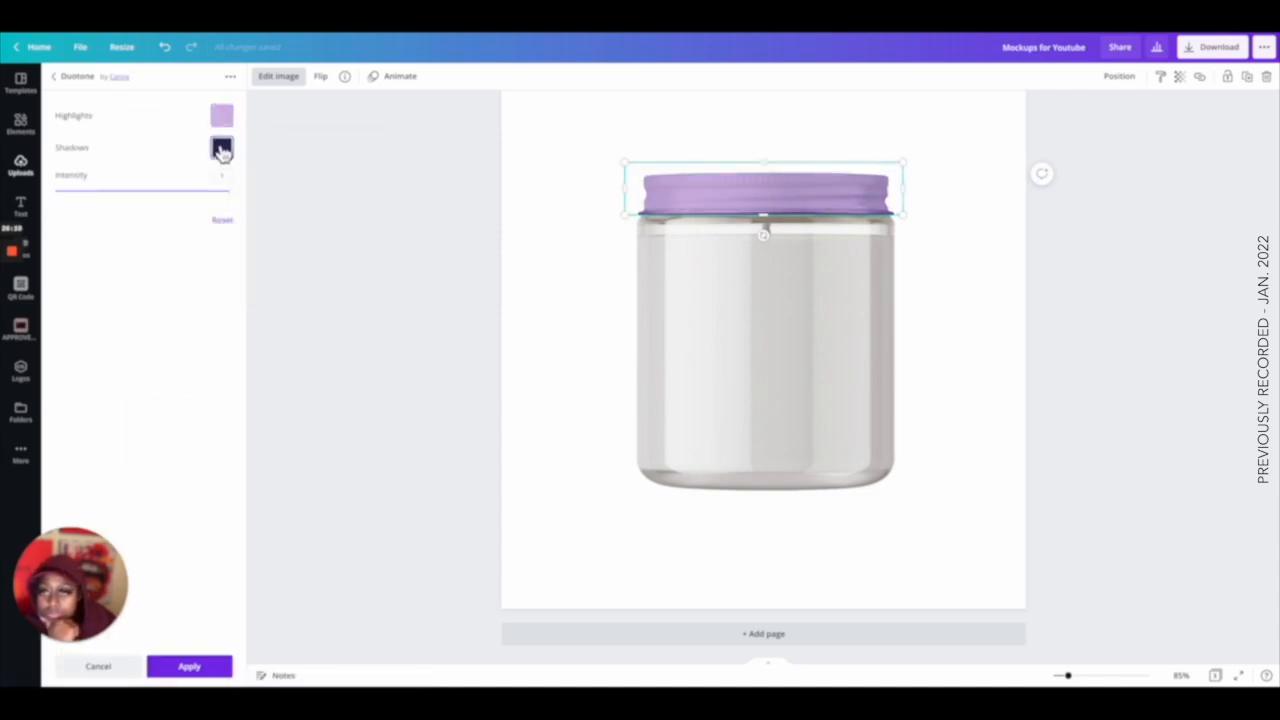
{"action": "left_click", "coordinate": [221, 147]}
{"action": "left_click", "coordinate": [258, 198]}
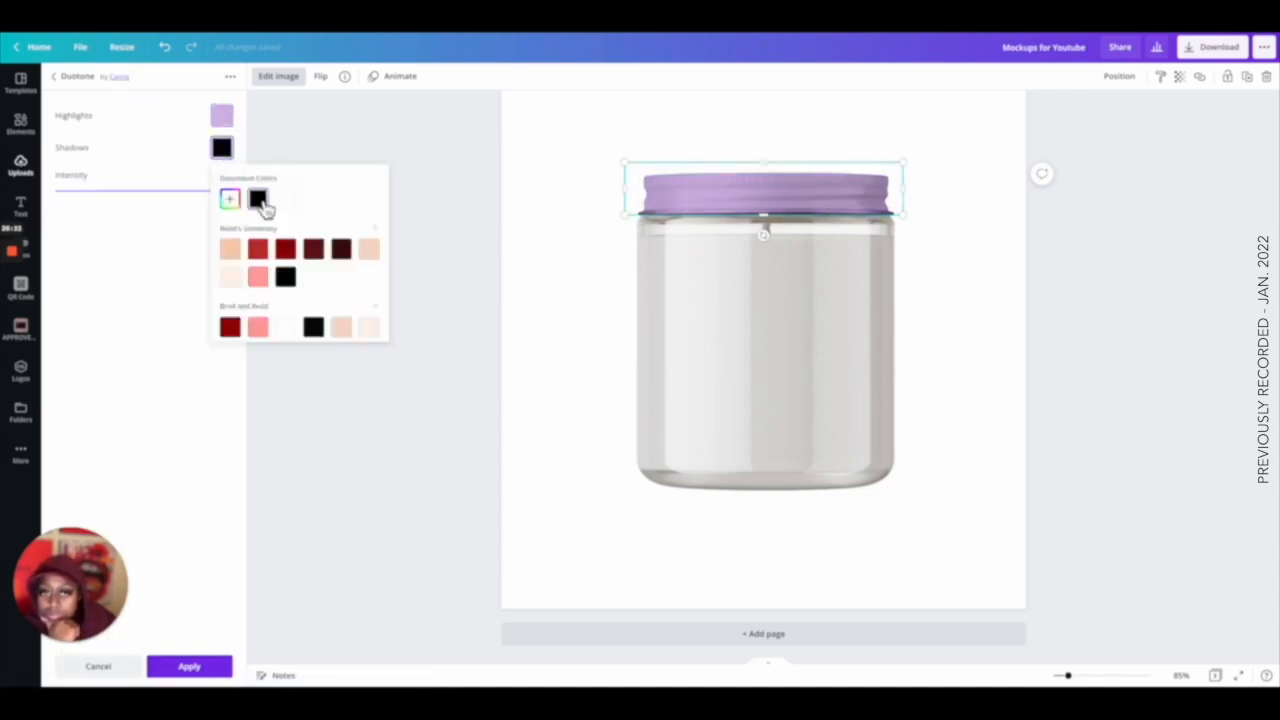
{"action": "left_click", "coordinate": [598, 292]}
{"action": "left_click", "coordinate": [598, 292]}
Apply the Photogenic Latte filter to the jar body at an intensity of 0.33.
{"action": "left_click", "coordinate": [780, 331]}
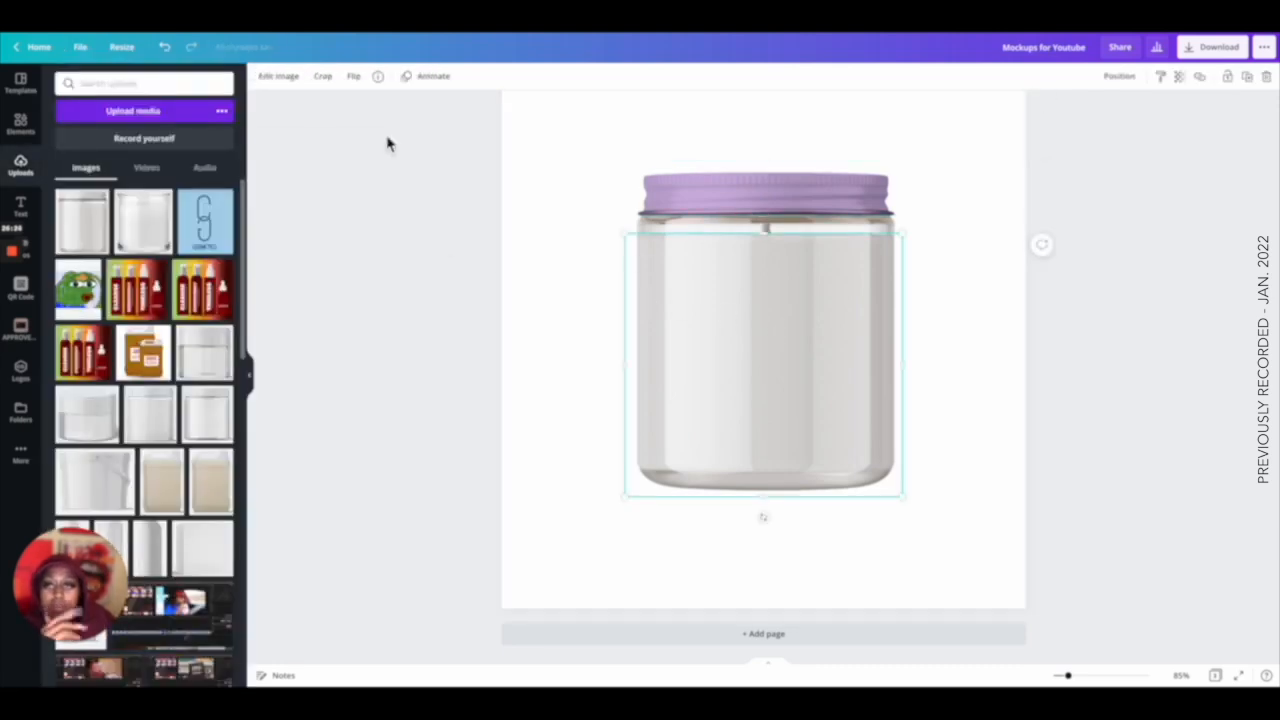
{"action": "left_click", "coordinate": [276, 80]}
{"action": "scroll", "coordinate": [171, 277], "scroll_direction": "down", "scroll_amount": 4}
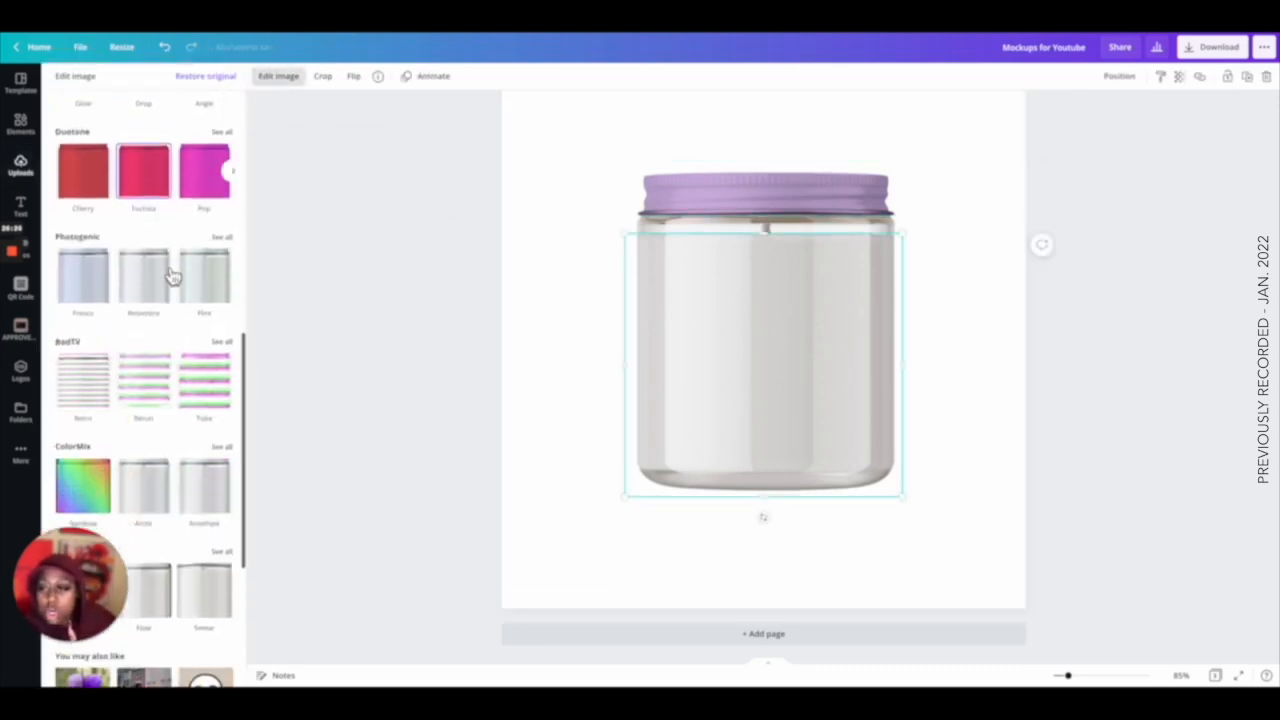
{"action": "left_click", "coordinate": [222, 236]}
{"action": "scroll", "coordinate": [229, 226], "scroll_direction": "down", "scroll_amount": 2}
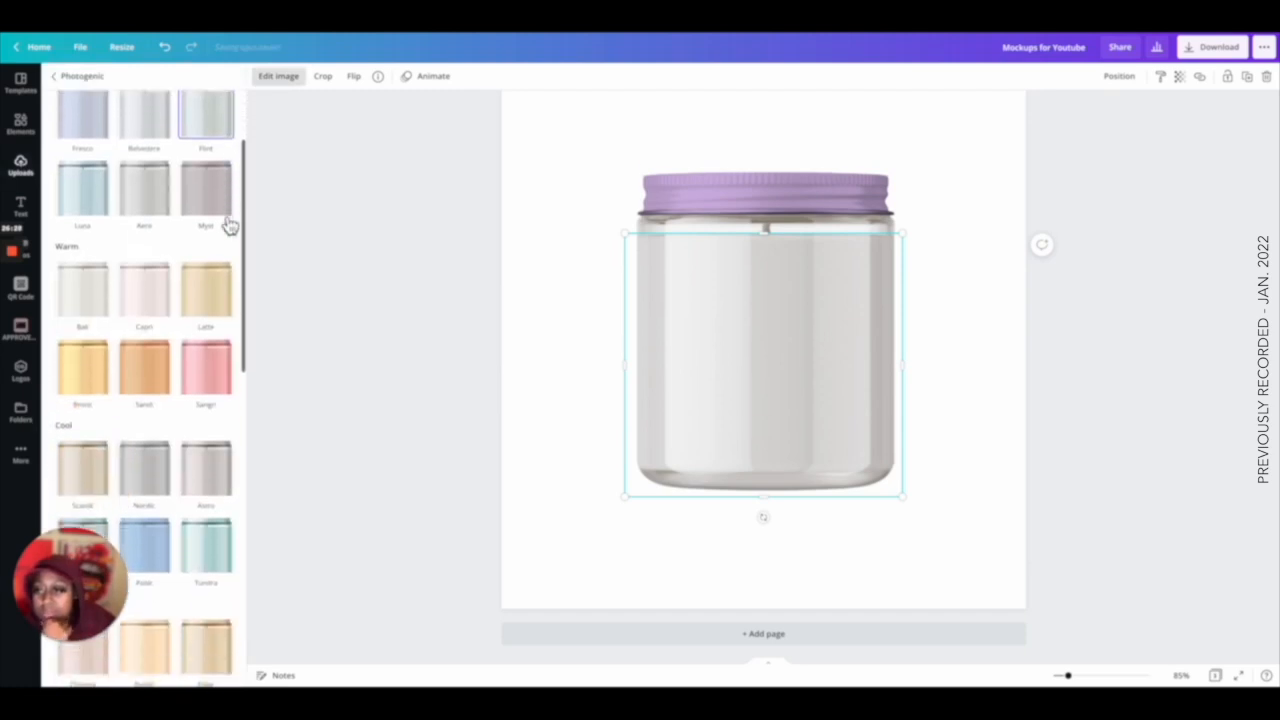
{"action": "scroll", "coordinate": [229, 226], "scroll_direction": "down", "scroll_amount": 3}
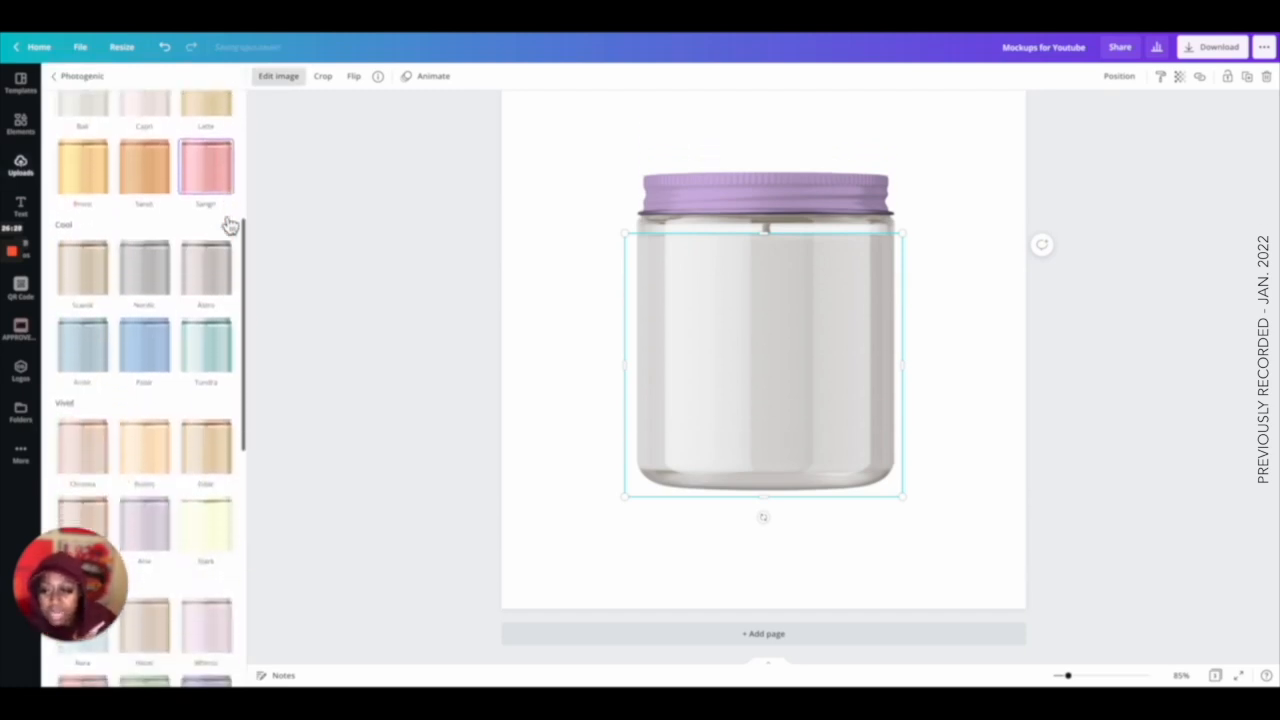
{"action": "scroll", "coordinate": [229, 226], "scroll_direction": "up", "scroll_amount": 1}
{"action": "scroll", "coordinate": [229, 226], "scroll_direction": "down", "scroll_amount": 6}
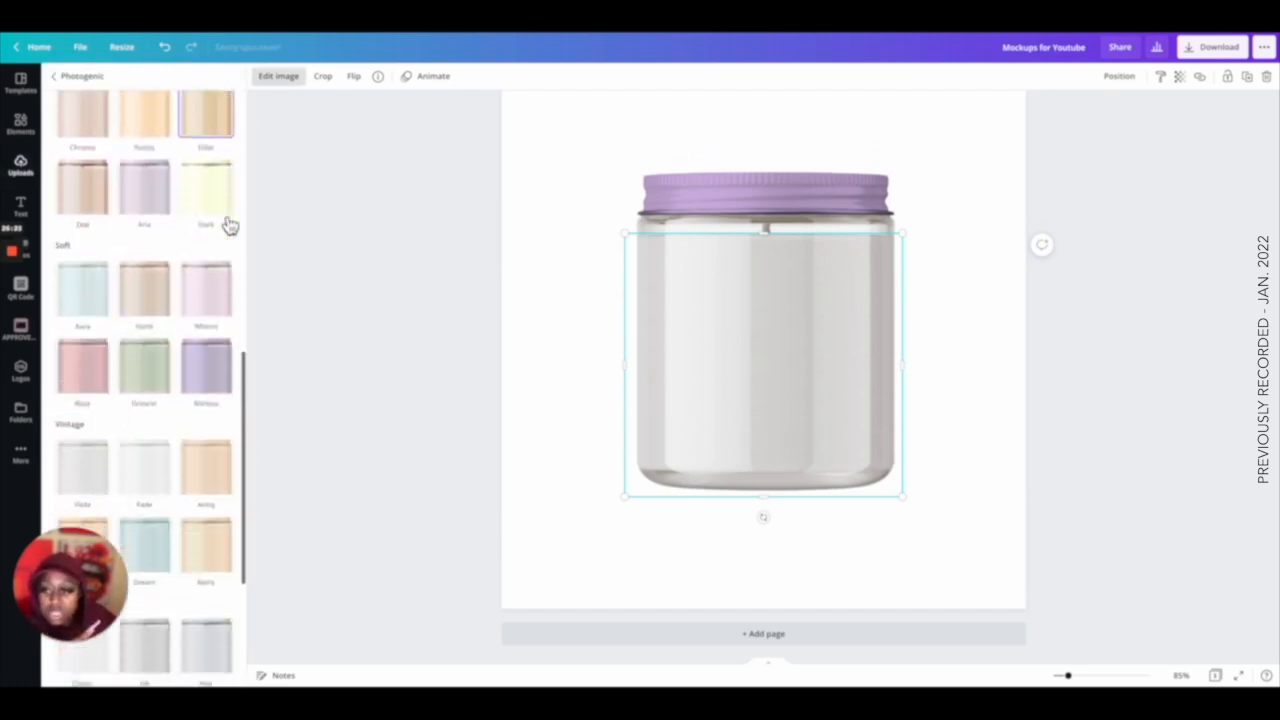
{"action": "scroll", "coordinate": [229, 226], "scroll_direction": "down", "scroll_amount": 4}
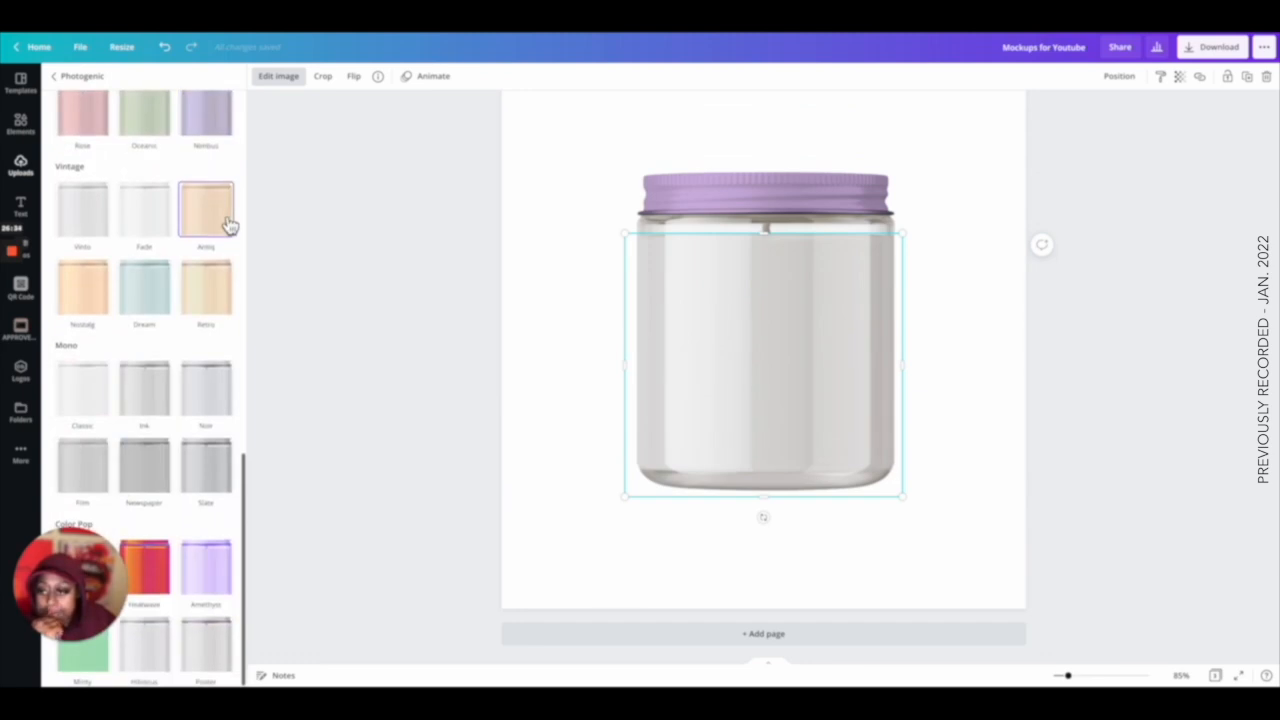
{"action": "scroll", "coordinate": [229, 226], "scroll_direction": "up", "scroll_amount": 10}
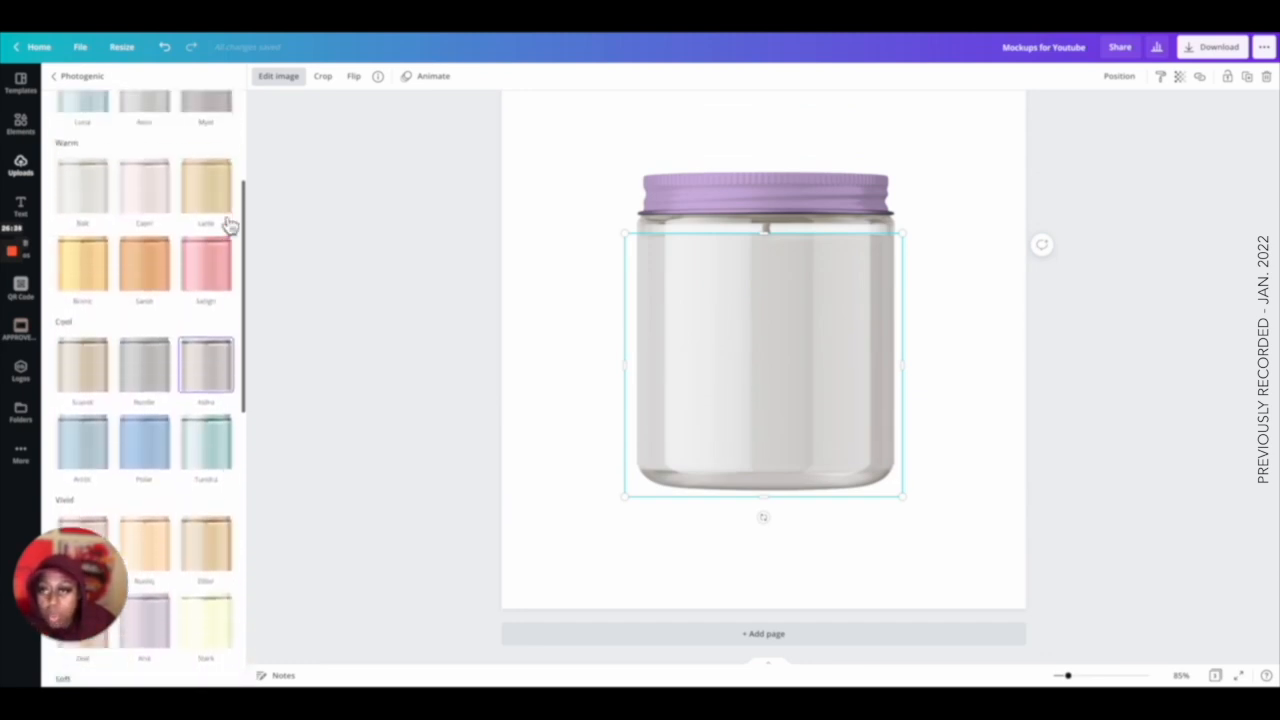
{"action": "scroll", "coordinate": [229, 224], "scroll_direction": "up", "scroll_amount": 3}
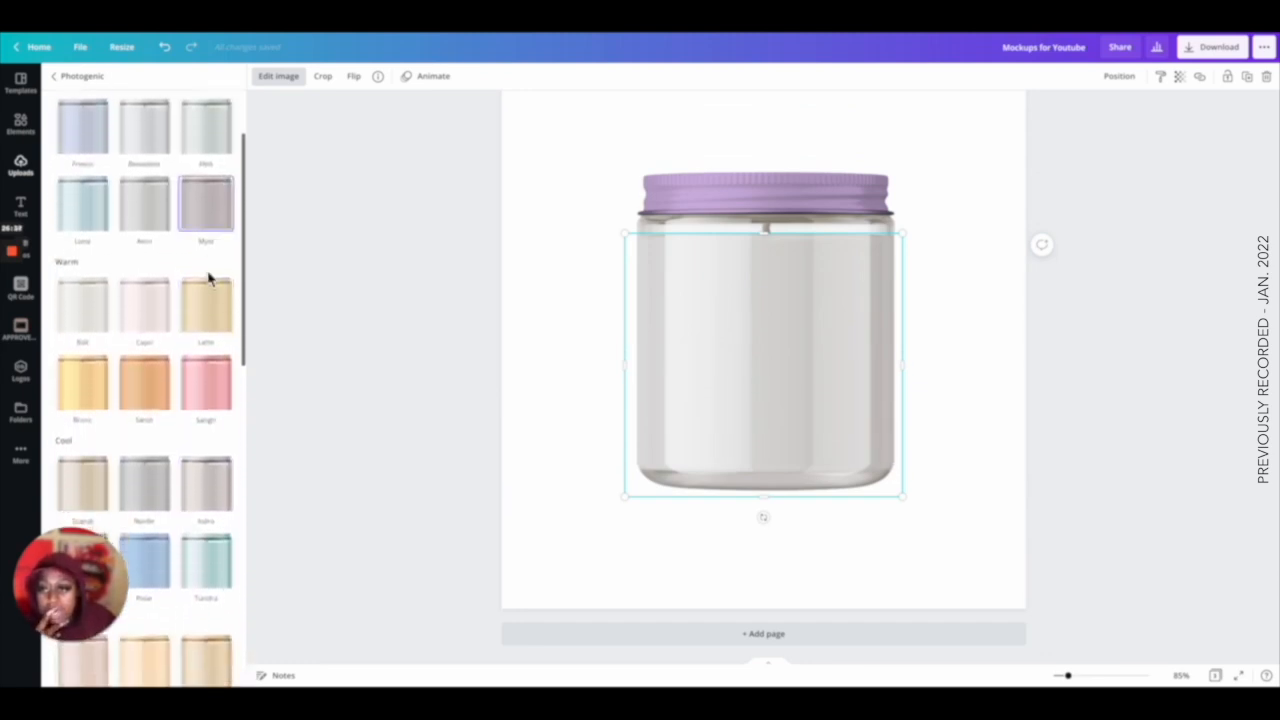
{"action": "left_click", "coordinate": [209, 305]}
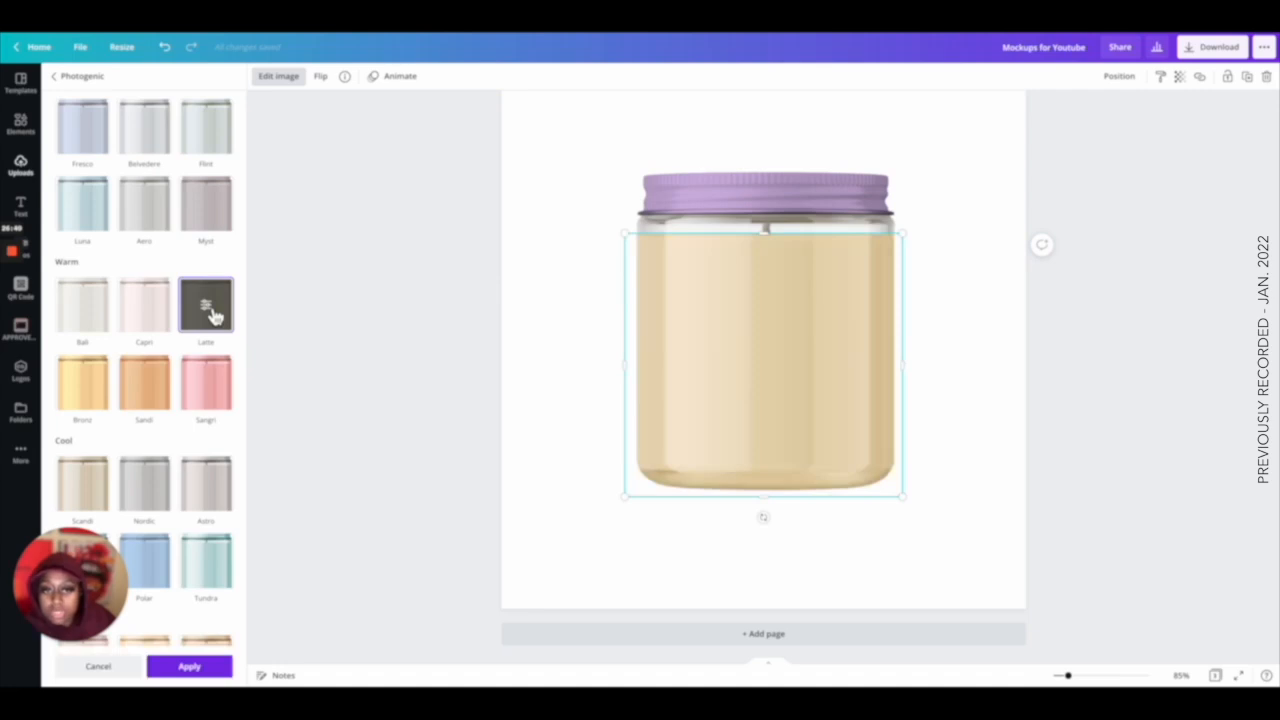
{"action": "left_click", "coordinate": [209, 310]}
{"action": "left_click_drag", "start_coordinate": [231, 141], "coordinate": [104, 160]}
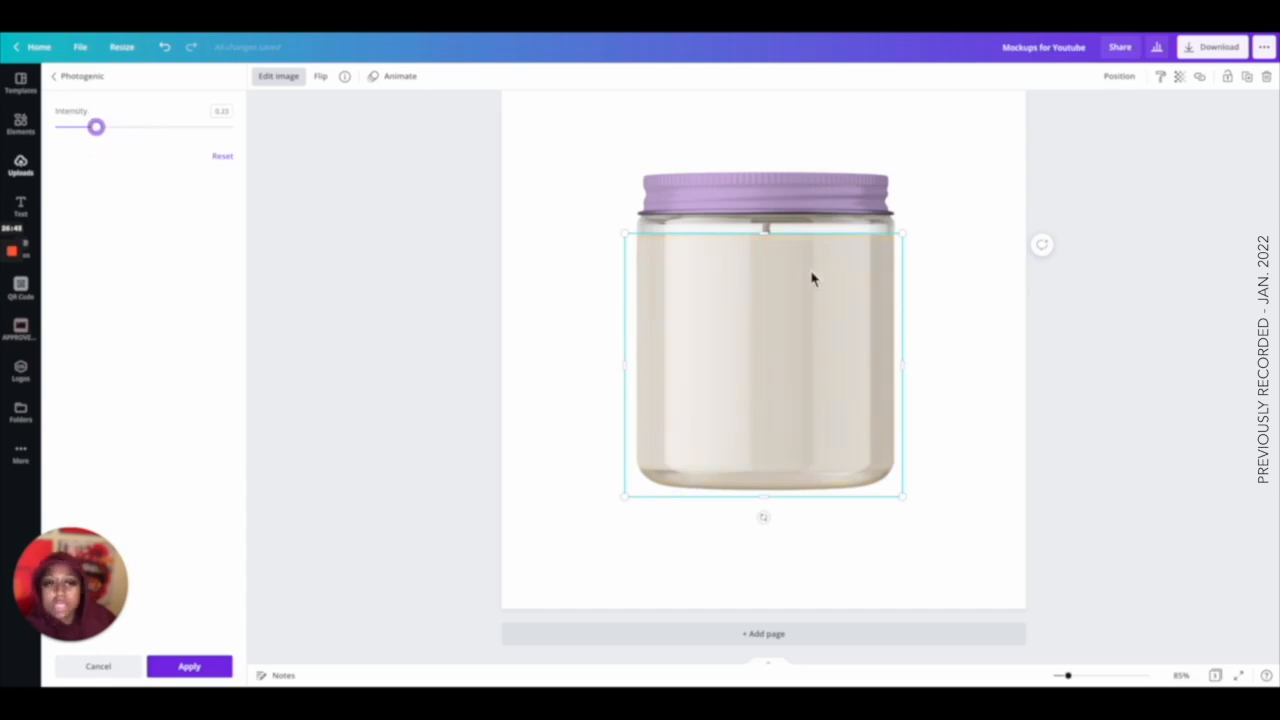
{"action": "left_click", "coordinate": [953, 325]}
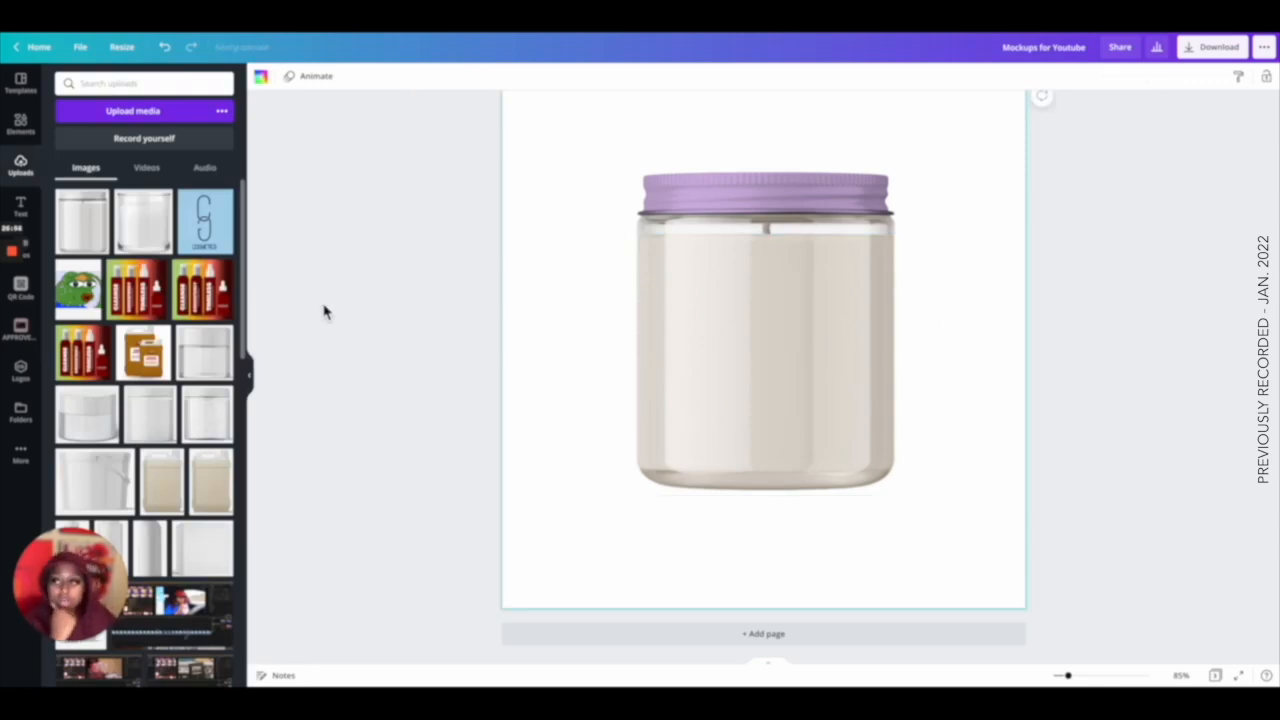
Add a rounded square sized as a label on the jar body and fill it white.
{"action": "left_click", "coordinate": [21, 133]}
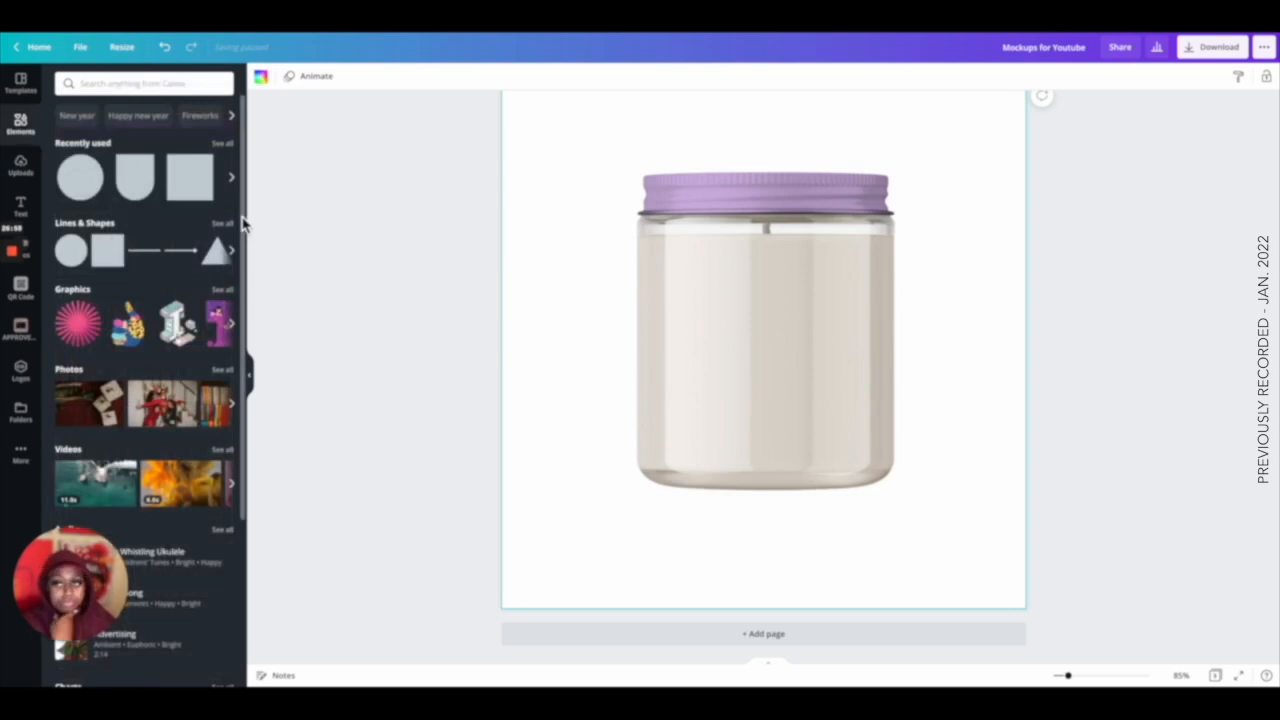
{"action": "left_click", "coordinate": [222, 144]}
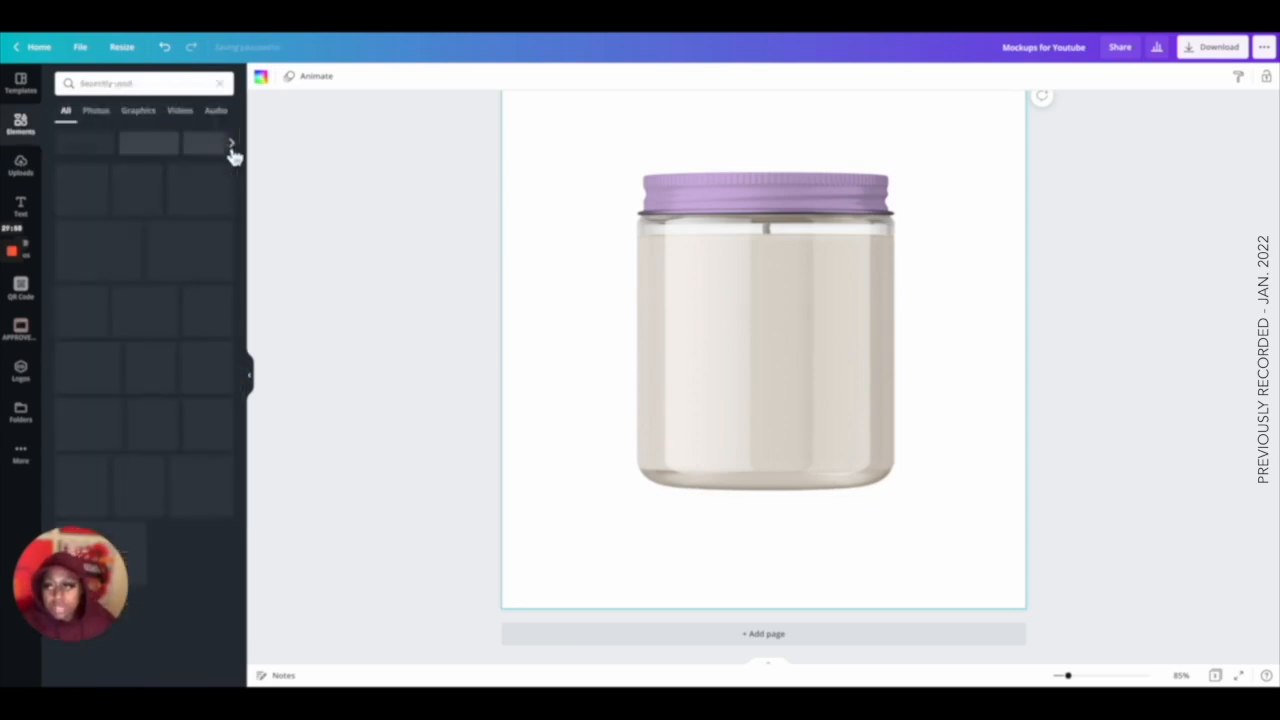
{"action": "left_click", "coordinate": [152, 377]}
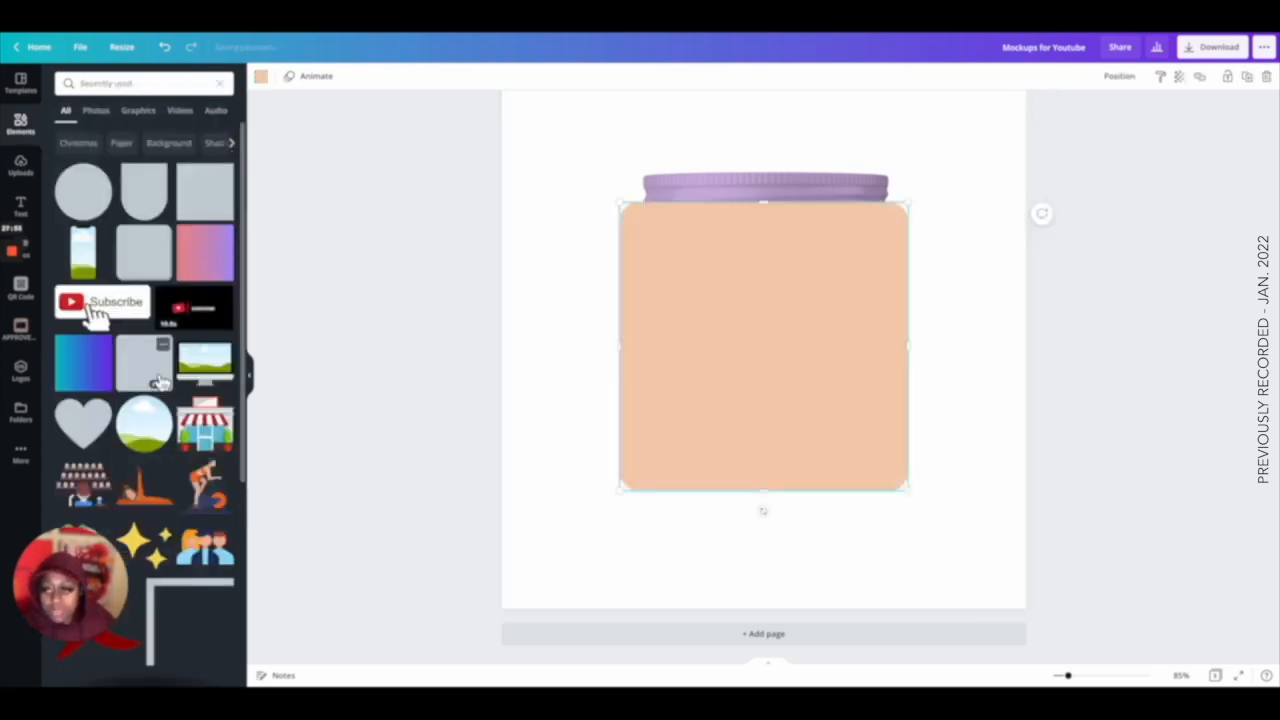
{"action": "left_click_drag", "start_coordinate": [628, 203], "coordinate": [722, 301]}
{"action": "left_click_drag", "start_coordinate": [814, 386], "coordinate": [742, 331]}
{"action": "left_click_drag", "start_coordinate": [842, 447], "coordinate": [868, 462]}
{"action": "left_click_drag", "start_coordinate": [791, 411], "coordinate": [798, 408]}
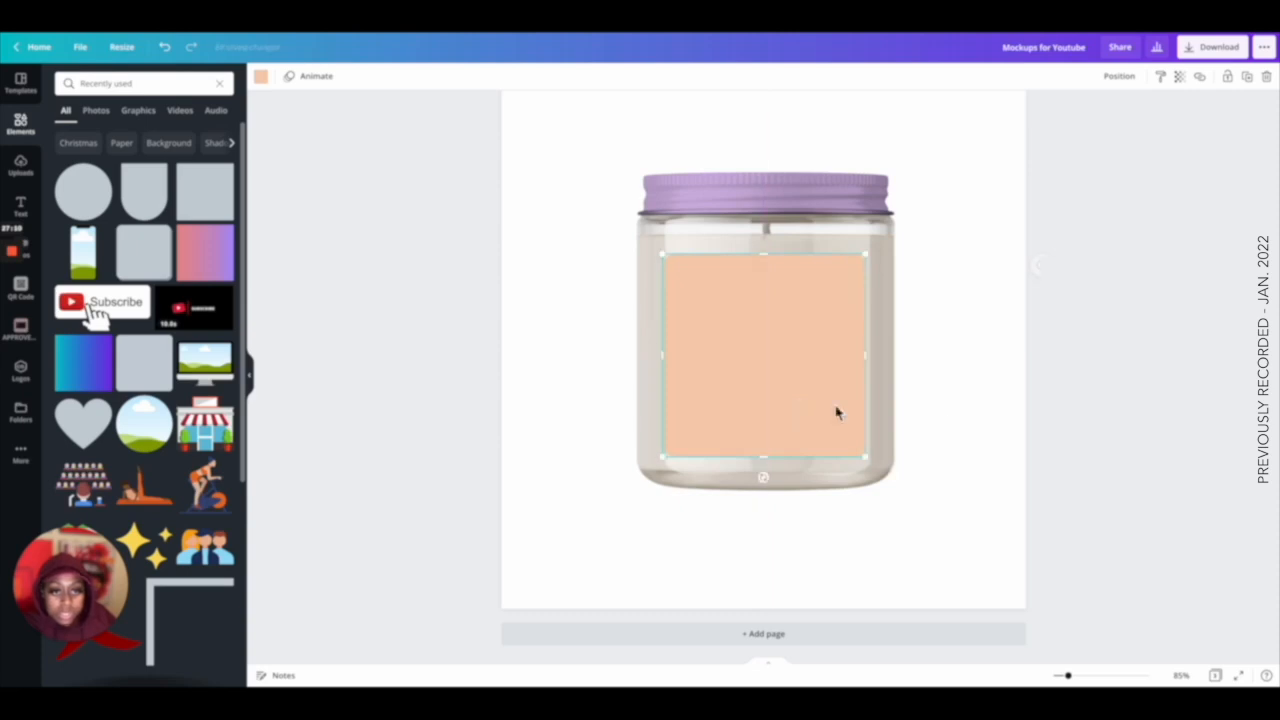
{"action": "left_click", "coordinate": [261, 76]}
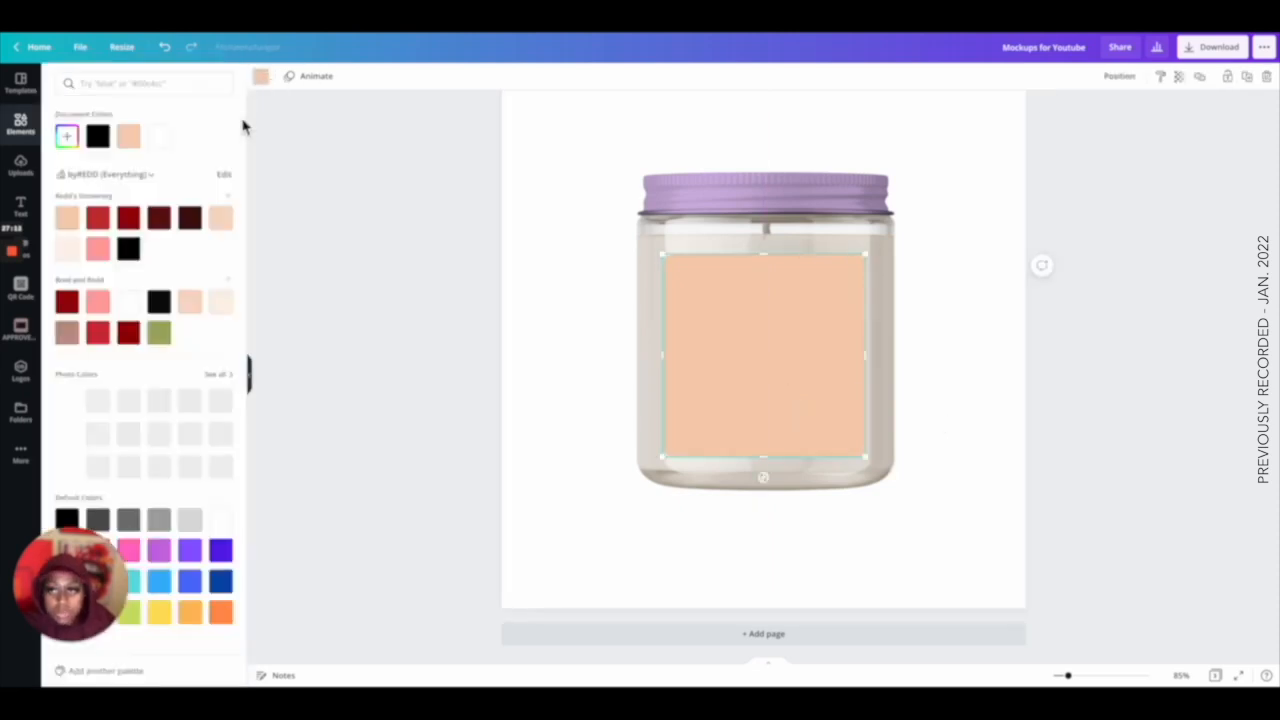
{"action": "left_click", "coordinate": [159, 136]}
{"action": "left_click", "coordinate": [563, 231]}
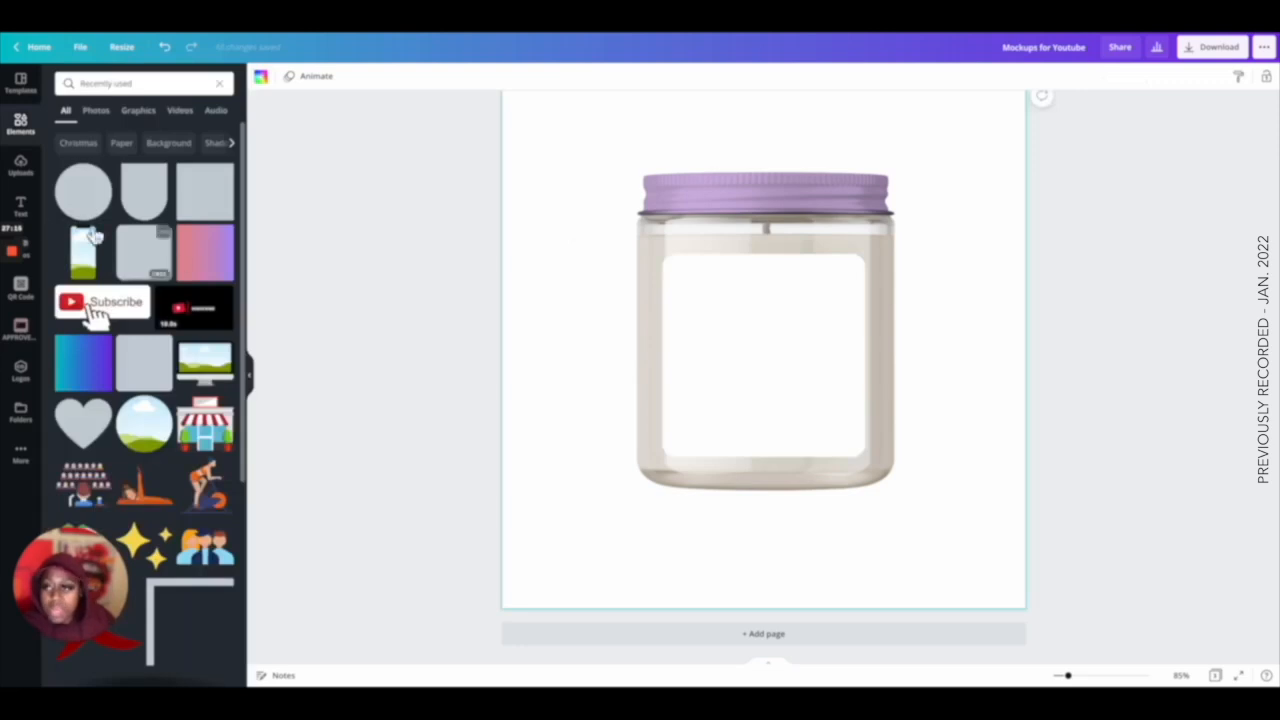
Add a heading reading "Sample Candle Mockup" and fit it centred on the label.
{"action": "left_click", "coordinate": [20, 207]}
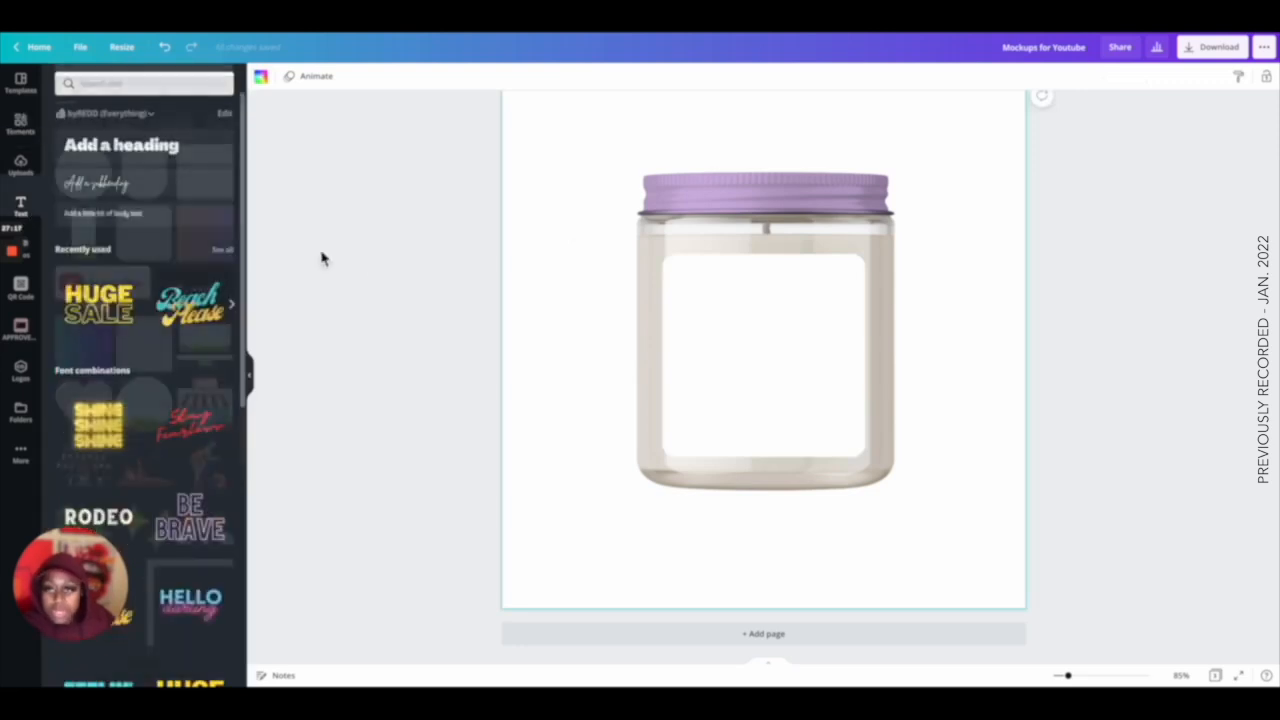
{"action": "left_click", "coordinate": [160, 145]}
{"action": "type", "text": "Sample Candle Mockup"}
{"action": "key", "text": "ctrl+a"}
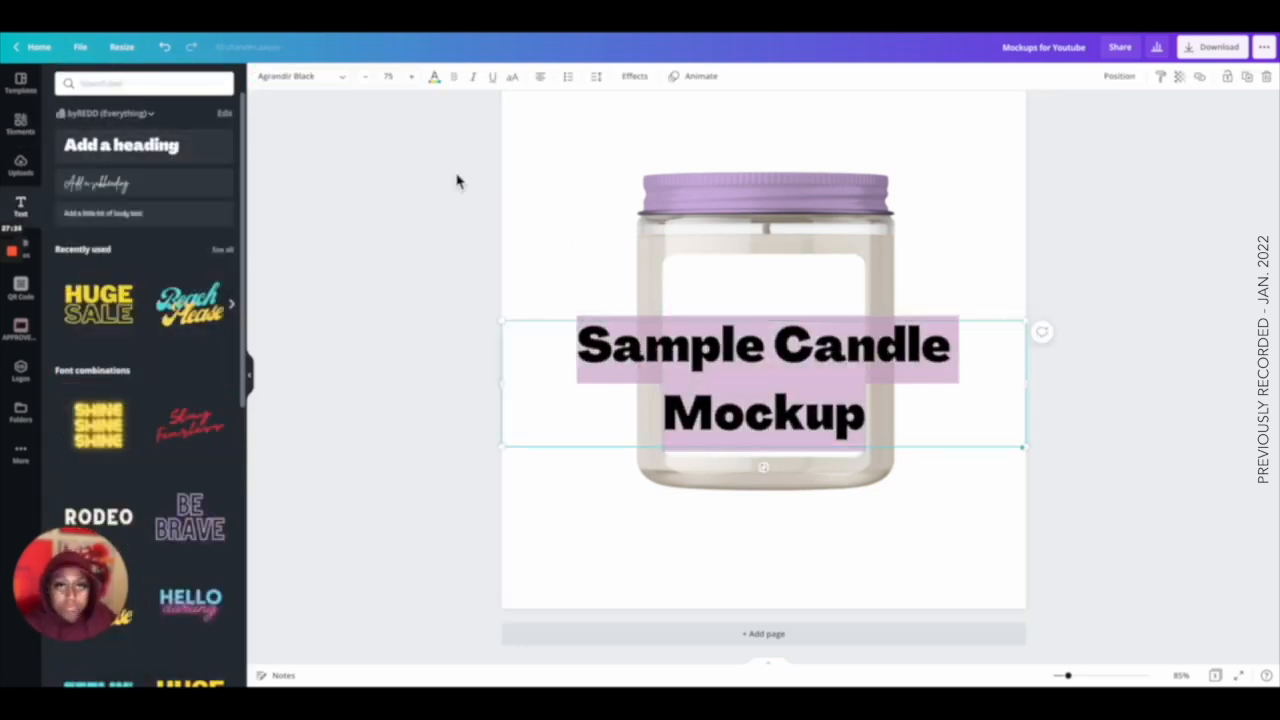
{"action": "left_click", "coordinate": [596, 76]}
{"action": "left_click_drag", "start_coordinate": [1038, 383], "coordinate": [750, 384]}
{"action": "left_click_drag", "start_coordinate": [741, 321], "coordinate": [687, 355]}
{"action": "left_click_drag", "start_coordinate": [617, 414], "coordinate": [786, 356]}
{"action": "left_click", "coordinate": [984, 403]}
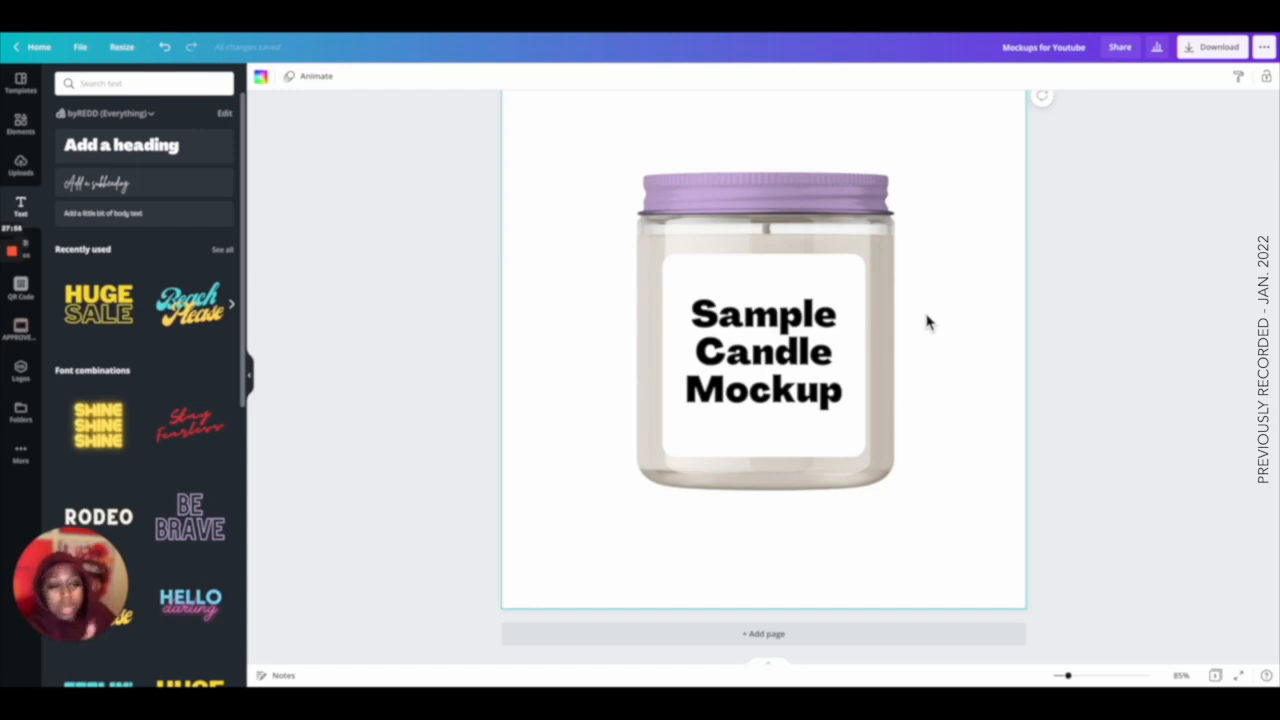
Duplicate the whole candle jar with its label and place the two jars side by side.
{"action": "left_click_drag", "start_coordinate": [920, 164], "coordinate": [722, 417]}
{"action": "left_click_drag", "start_coordinate": [762, 392], "coordinate": [706, 388]}
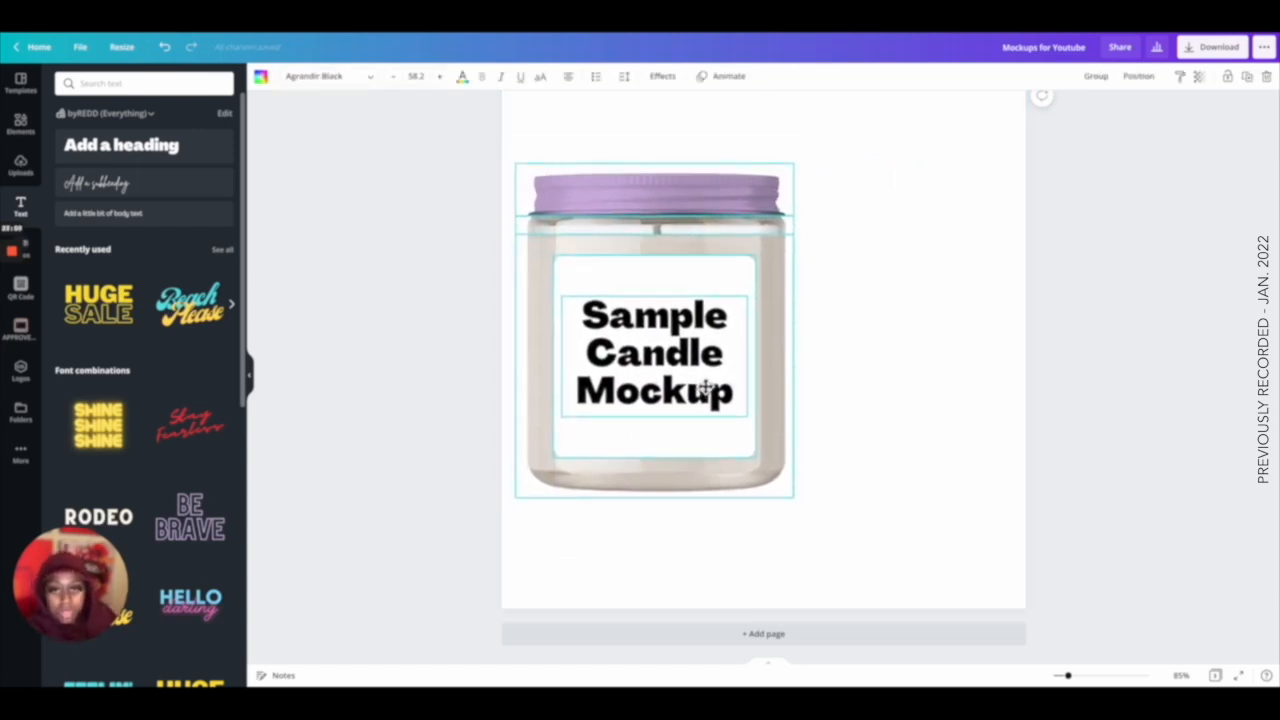
{"action": "left_click", "coordinate": [870, 395]}
{"action": "left_click", "coordinate": [605, 403]}
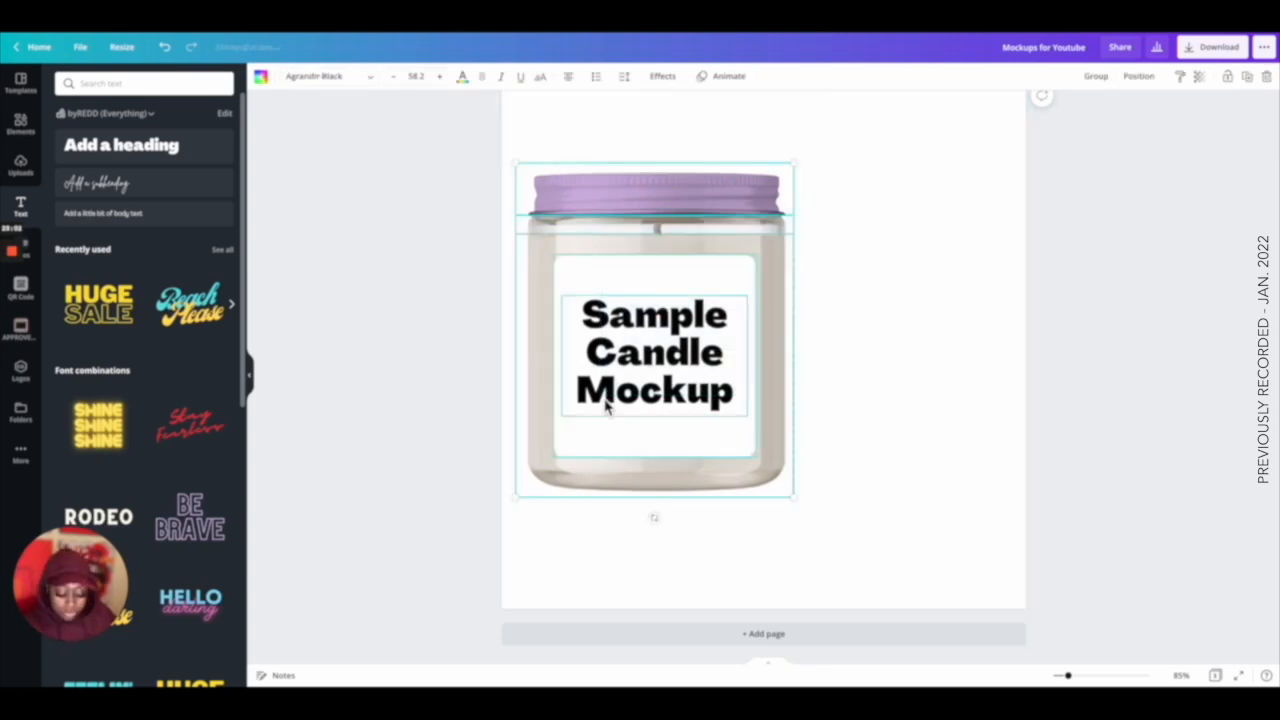
{"action": "key", "text": "ctrl+d"}
{"action": "left_click_drag", "start_coordinate": [580, 296], "coordinate": [824, 283]}
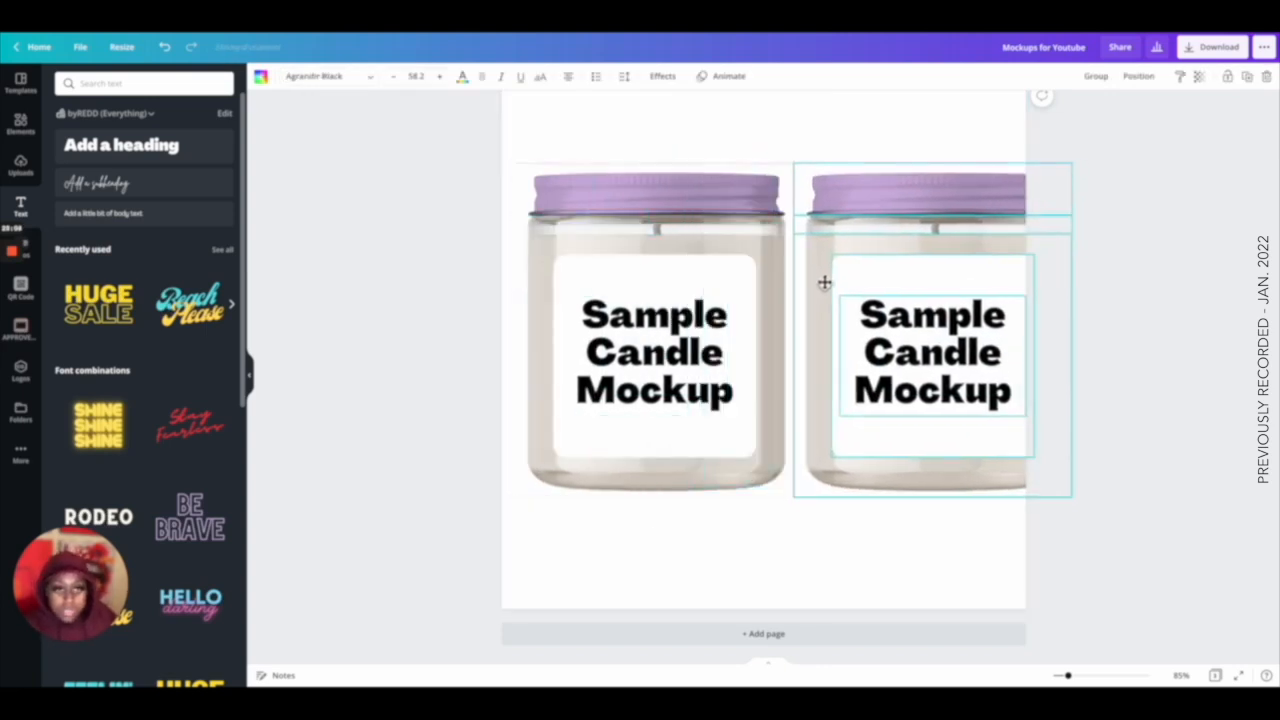
{"action": "left_click_drag", "start_coordinate": [681, 122], "coordinate": [885, 346]}
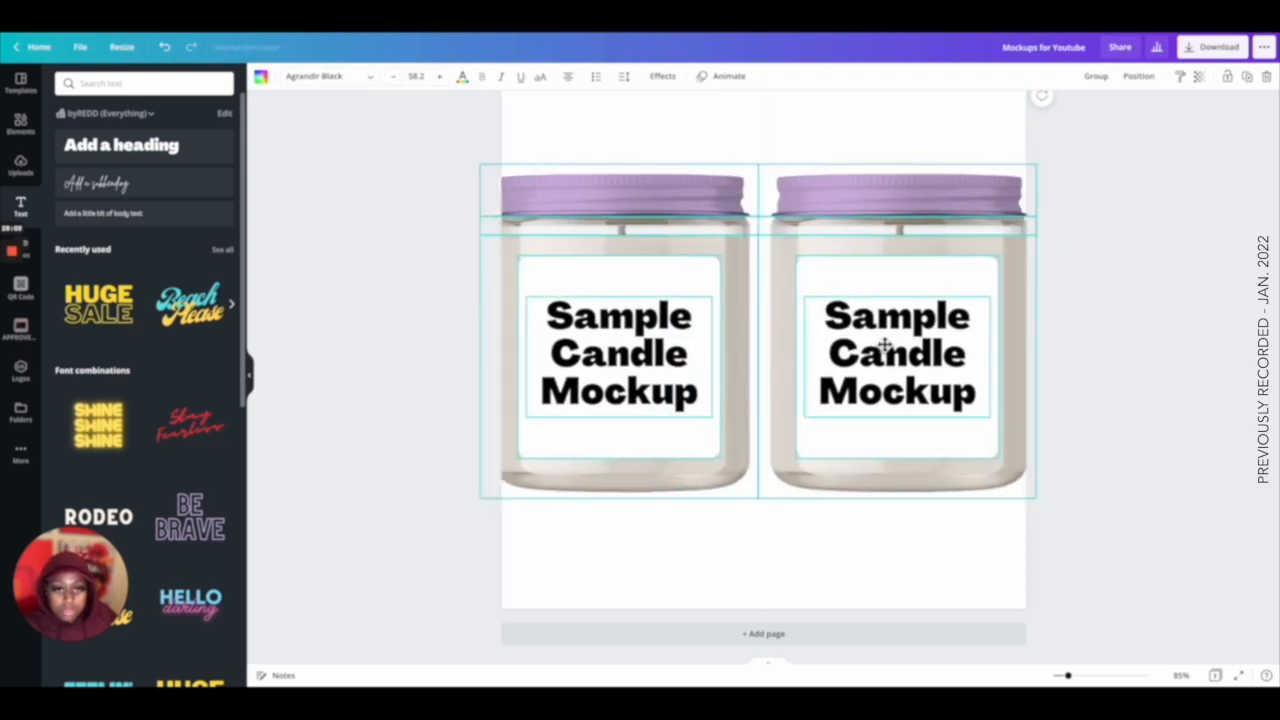
{"action": "left_click", "coordinate": [937, 577]}
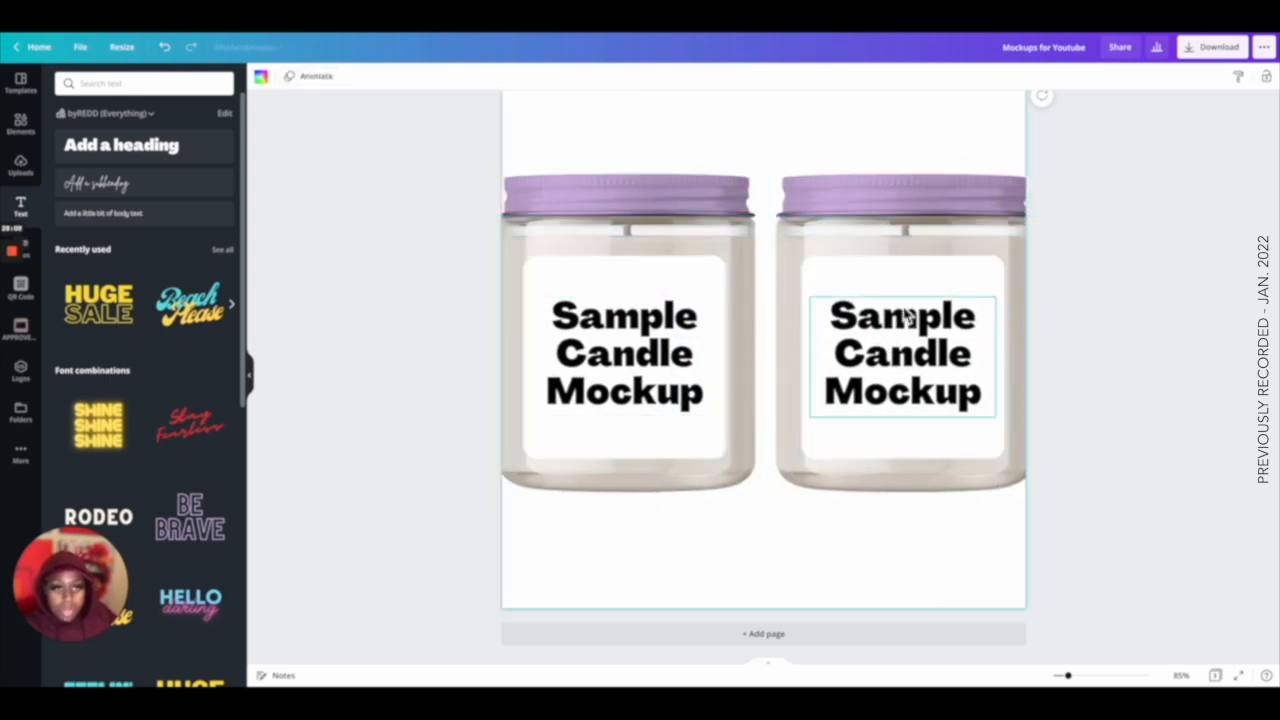
Restore the right jar's lid to its original image and apply the background remover to it.
{"action": "left_click", "coordinate": [843, 201]}
{"action": "left_click", "coordinate": [279, 78]}
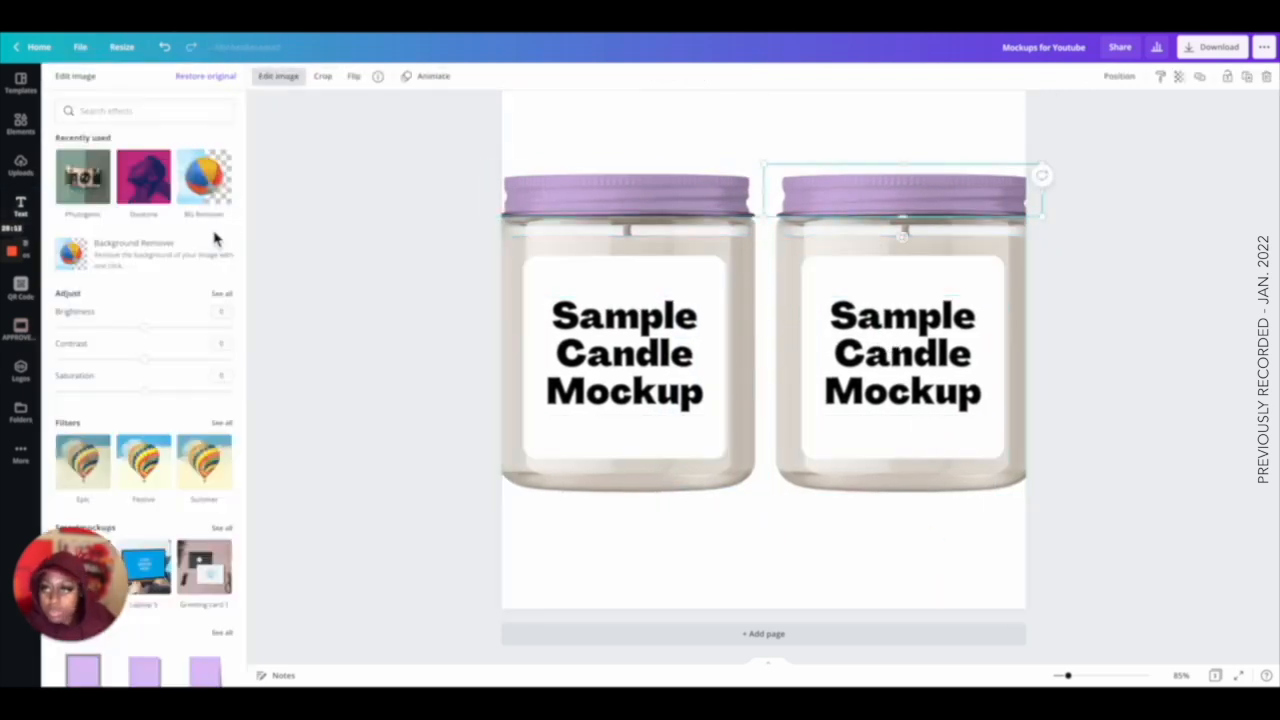
{"action": "left_click", "coordinate": [205, 78]}
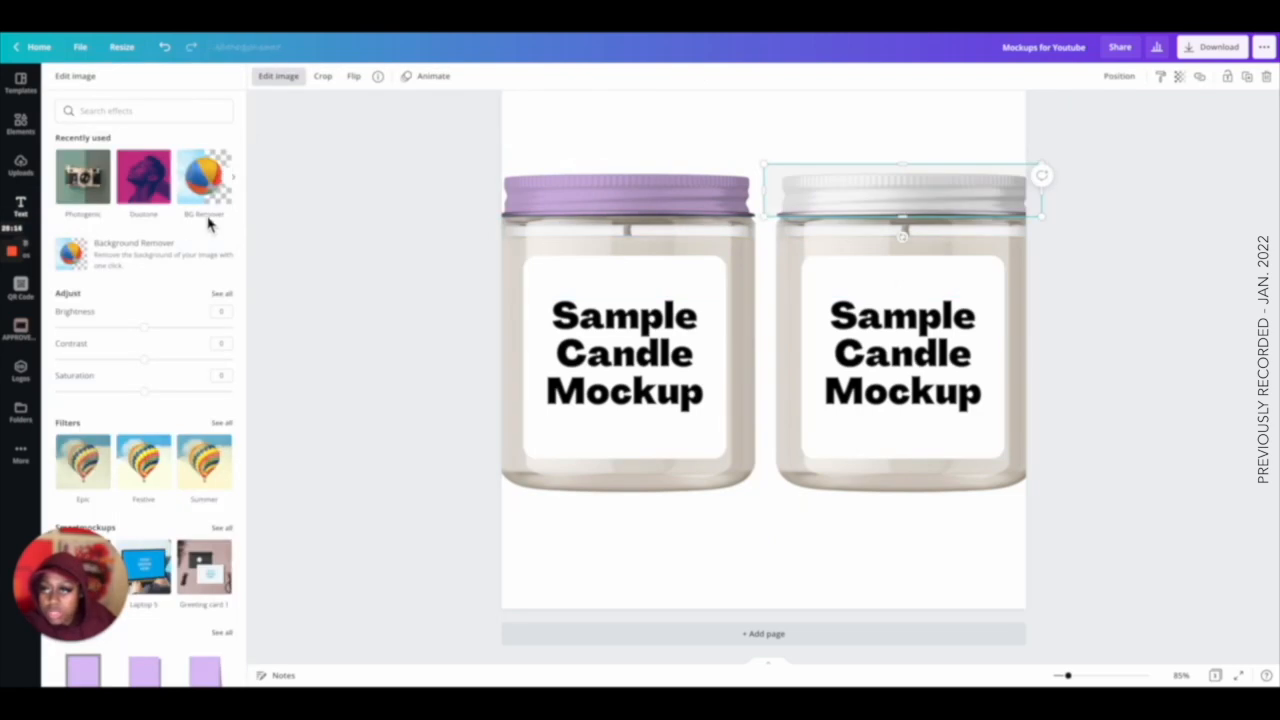
{"action": "left_click", "coordinate": [205, 180]}
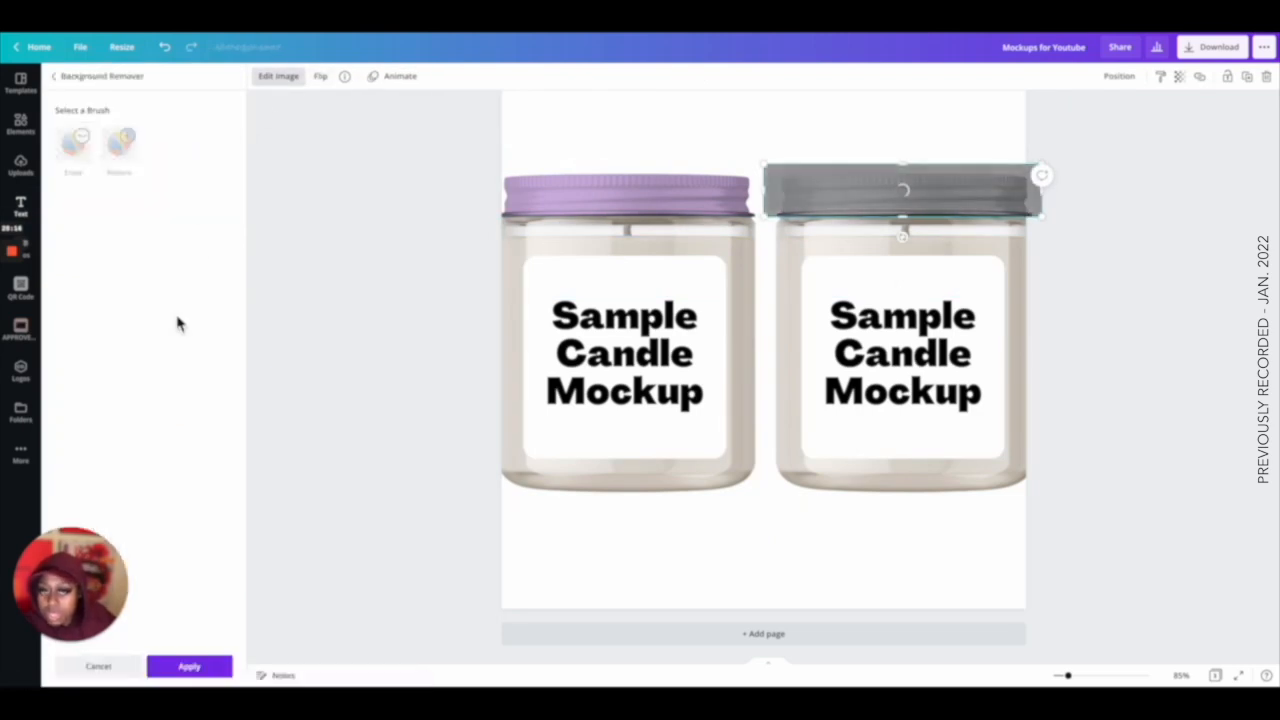
{"action": "left_click", "coordinate": [193, 667]}
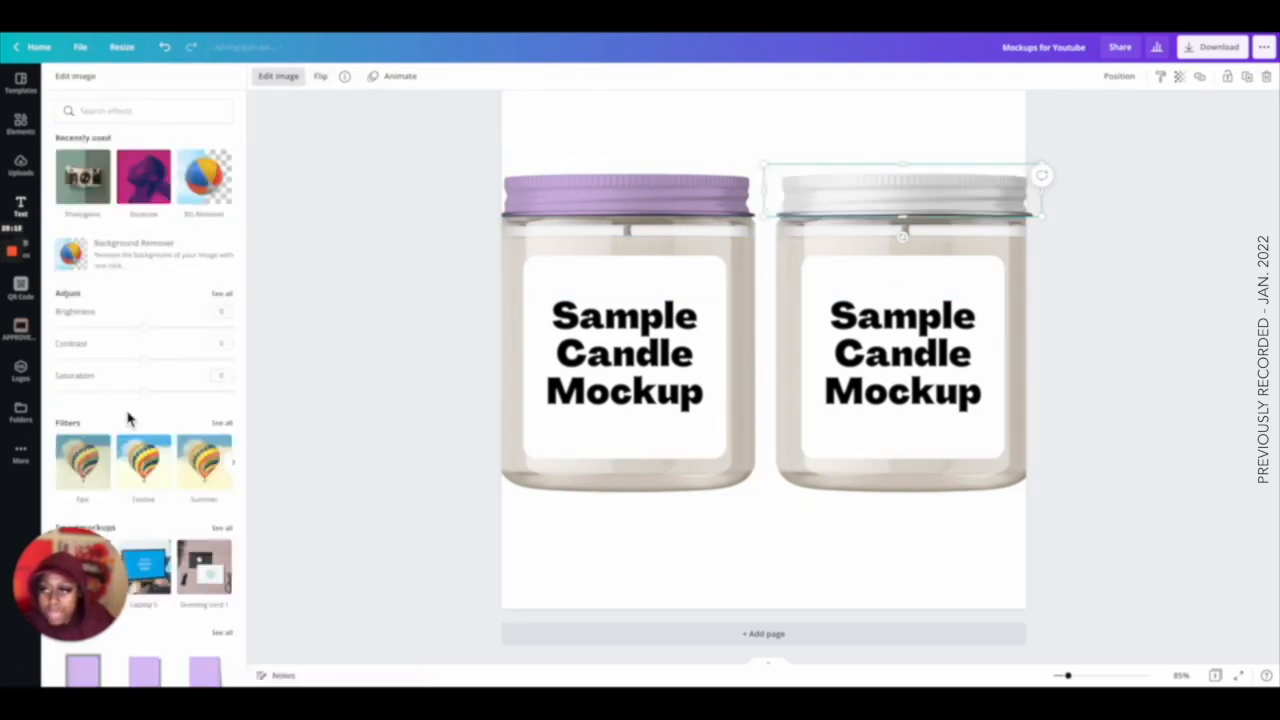
Apply a Duotone effect to the right jar's lid with dark red highlights and black shadows.
{"action": "scroll", "coordinate": [122, 410], "scroll_direction": "down", "scroll_amount": 5}
{"action": "left_click", "coordinate": [98, 318]}
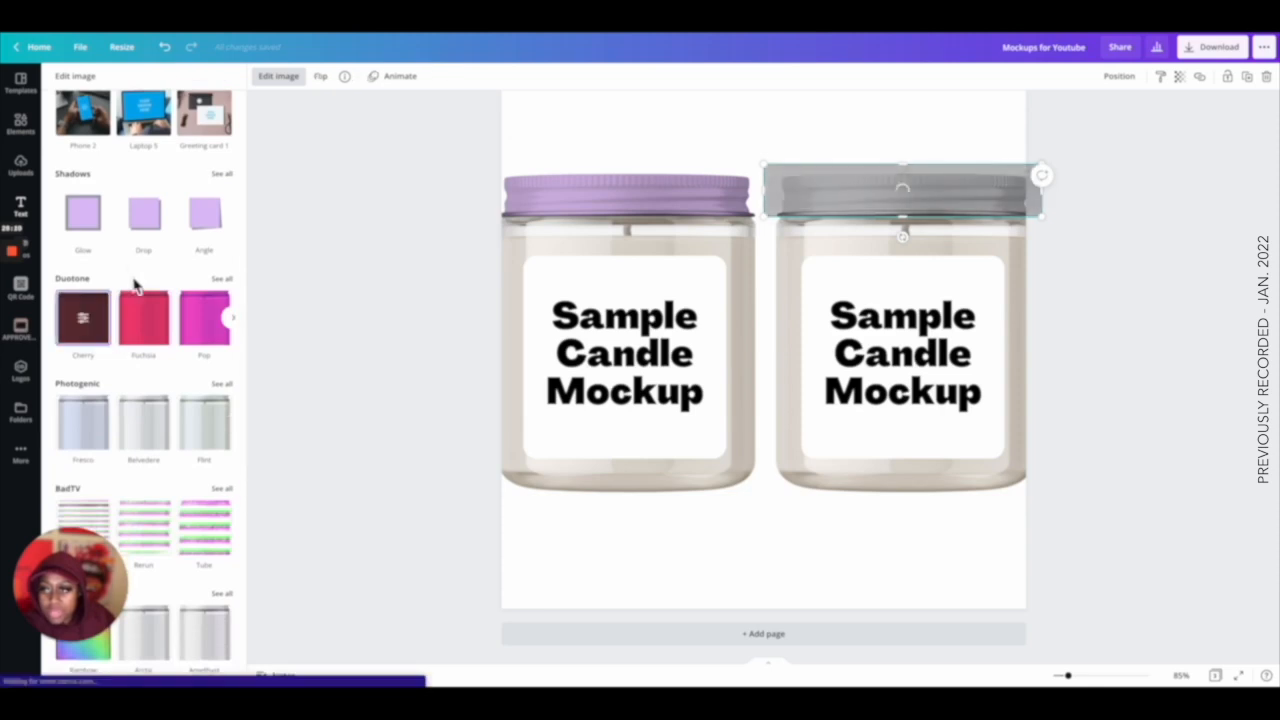
{"action": "left_click", "coordinate": [84, 318]}
{"action": "left_click", "coordinate": [221, 115]}
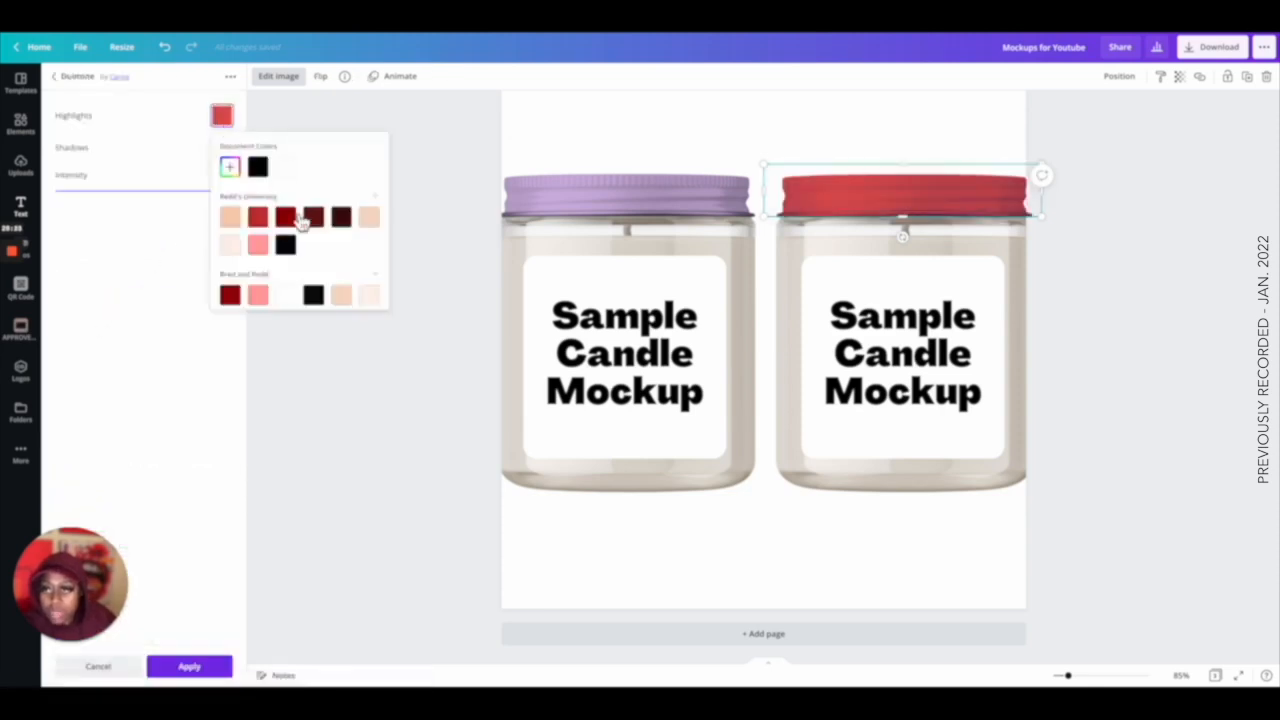
{"action": "left_click", "coordinate": [286, 217]}
{"action": "left_click", "coordinate": [180, 155]}
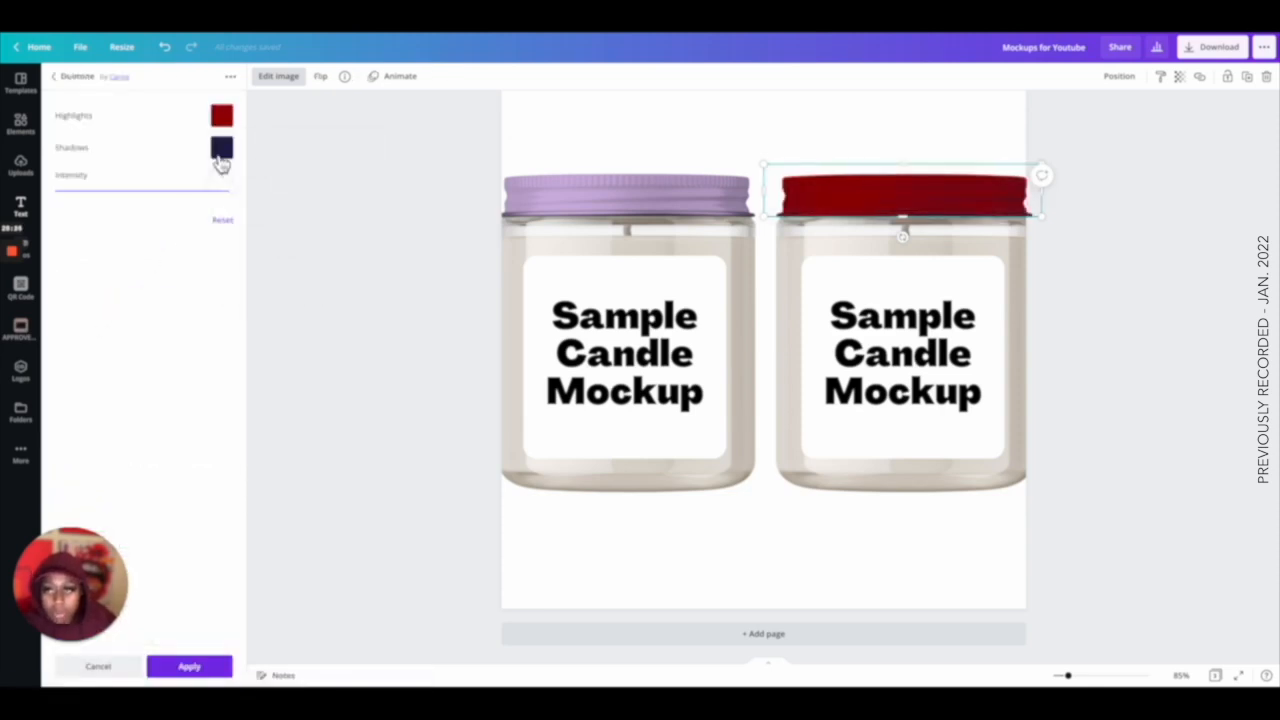
{"action": "left_click", "coordinate": [221, 147]}
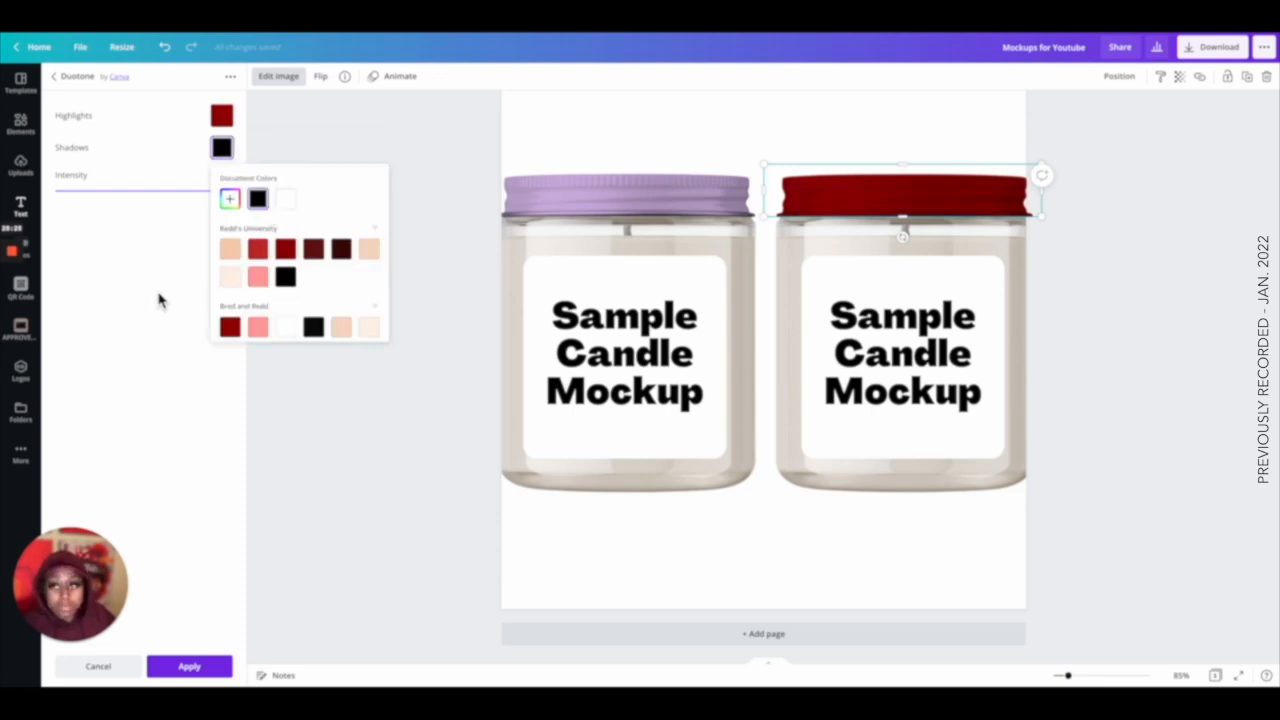
{"action": "left_click", "coordinate": [186, 664]}
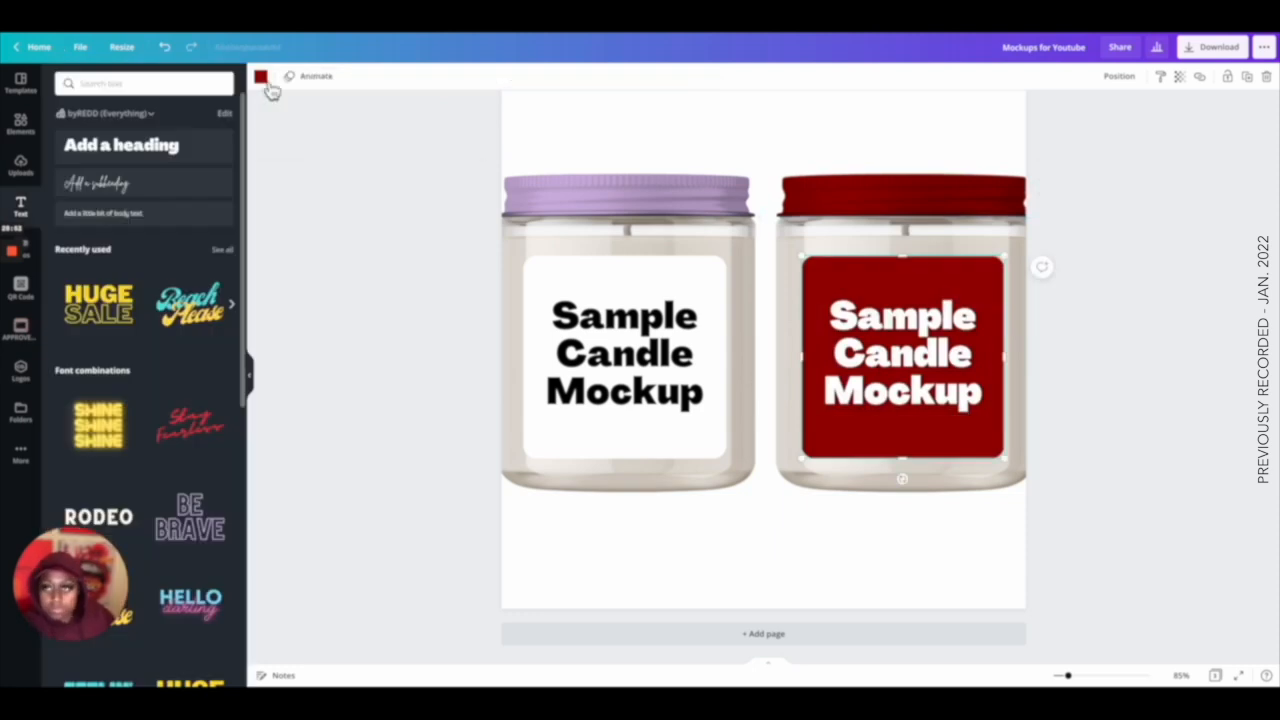
Try several text effects on the right label's heading and settle on the Shadow style.
{"action": "left_click", "coordinate": [260, 76]}
{"action": "left_click", "coordinate": [128, 250]}
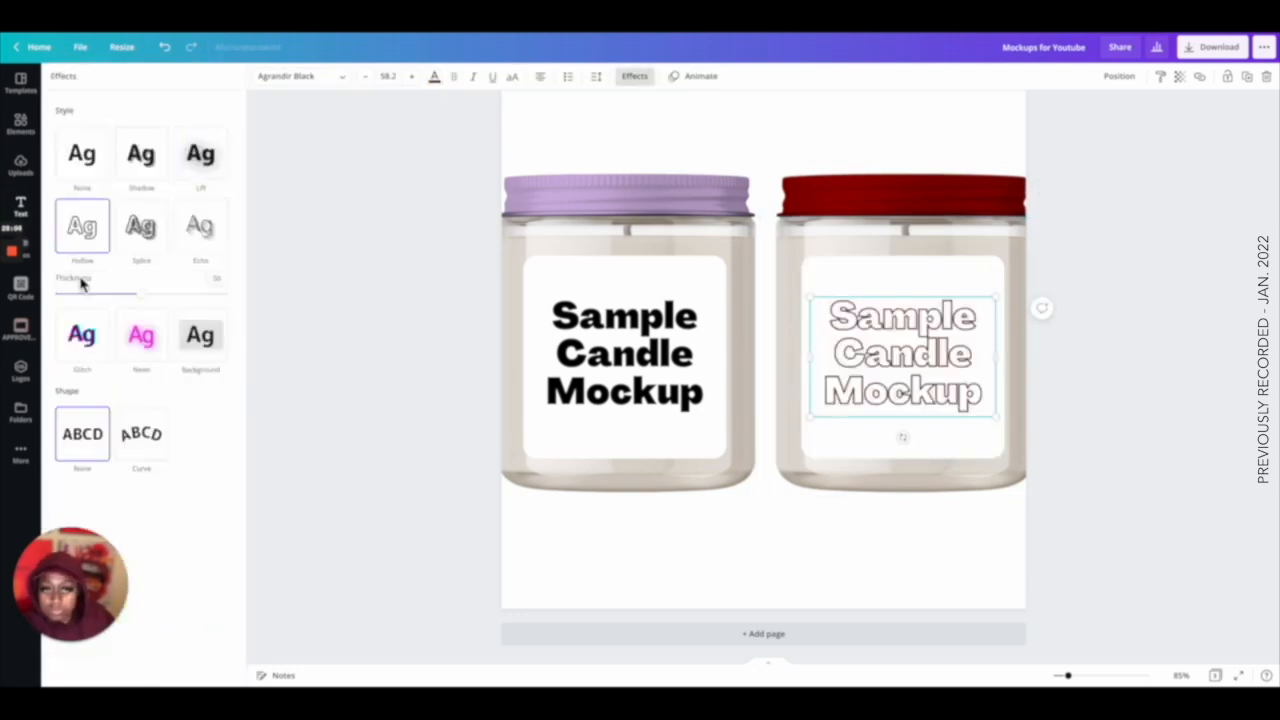
{"action": "left_click", "coordinate": [82, 153]}
{"action": "left_click", "coordinate": [200, 226]}
{"action": "left_click", "coordinate": [141, 154]}
{"action": "left_click", "coordinate": [803, 154]}
{"action": "scroll", "coordinate": [1111, 489], "scroll_direction": "up", "scroll_amount": 1}
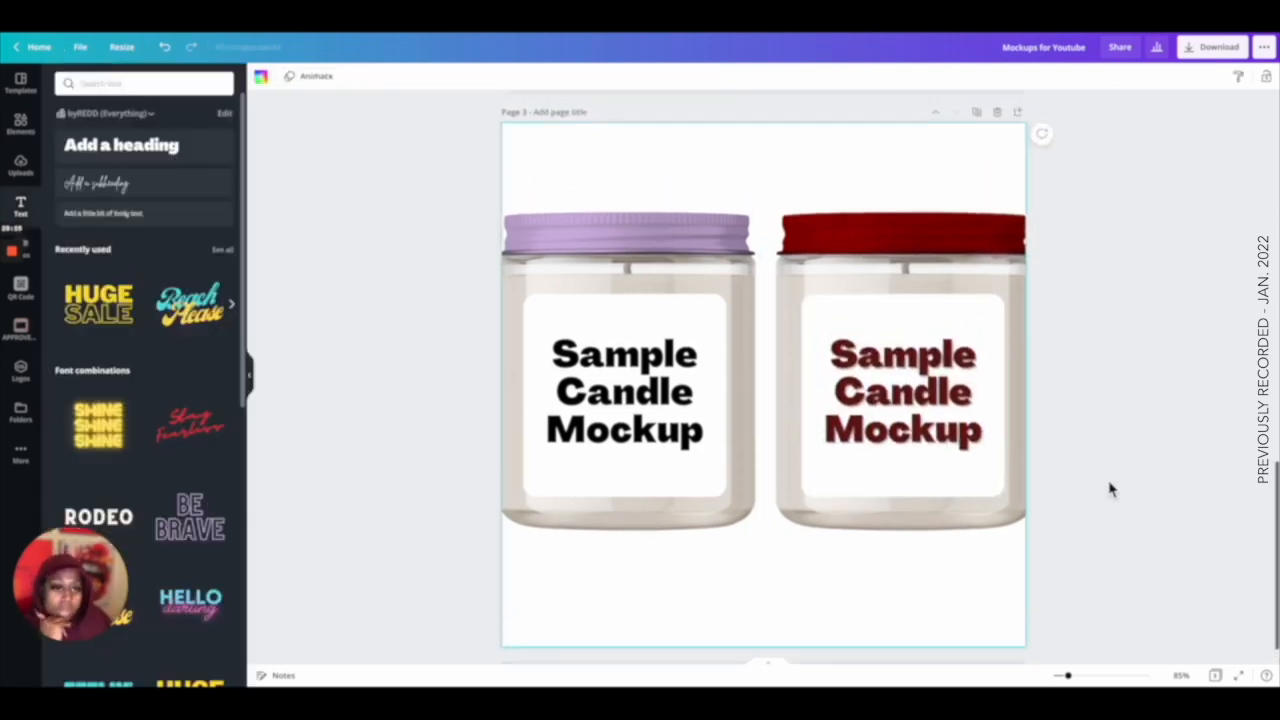
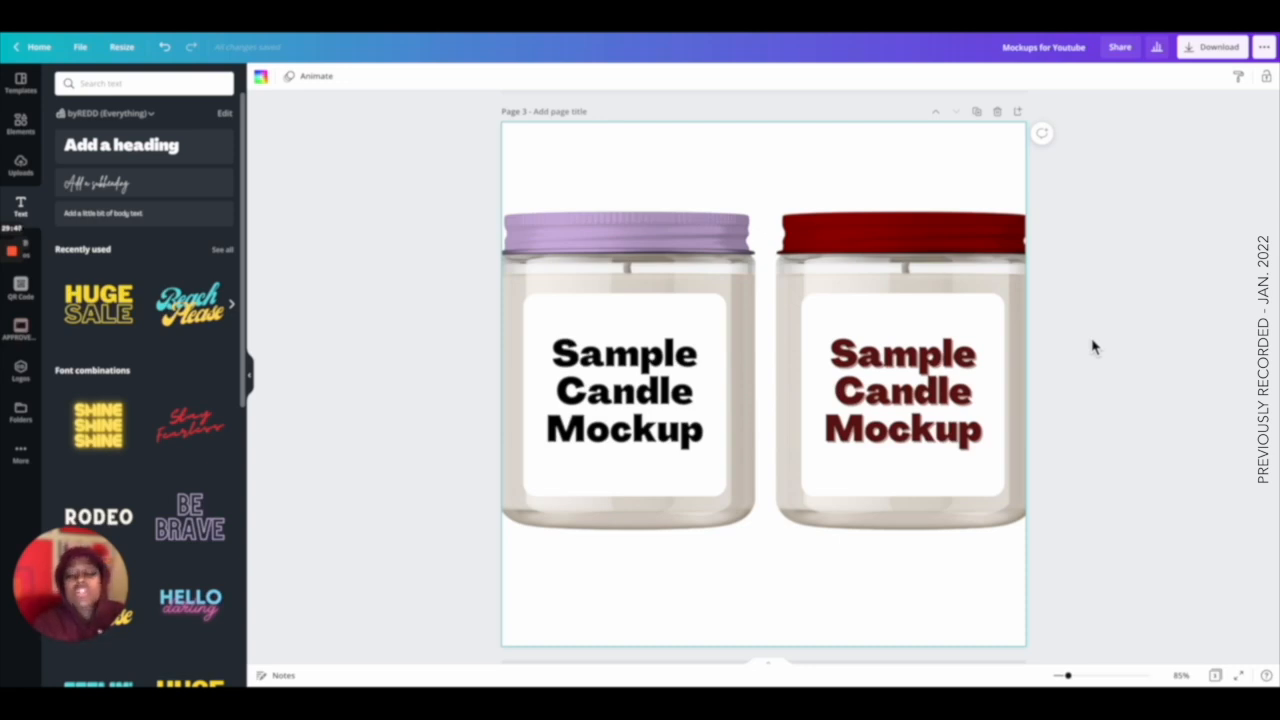
Review the candle mockups on the earlier pages of the design.
{"action": "scroll", "coordinate": [1093, 346], "scroll_direction": "up", "scroll_amount": 10}
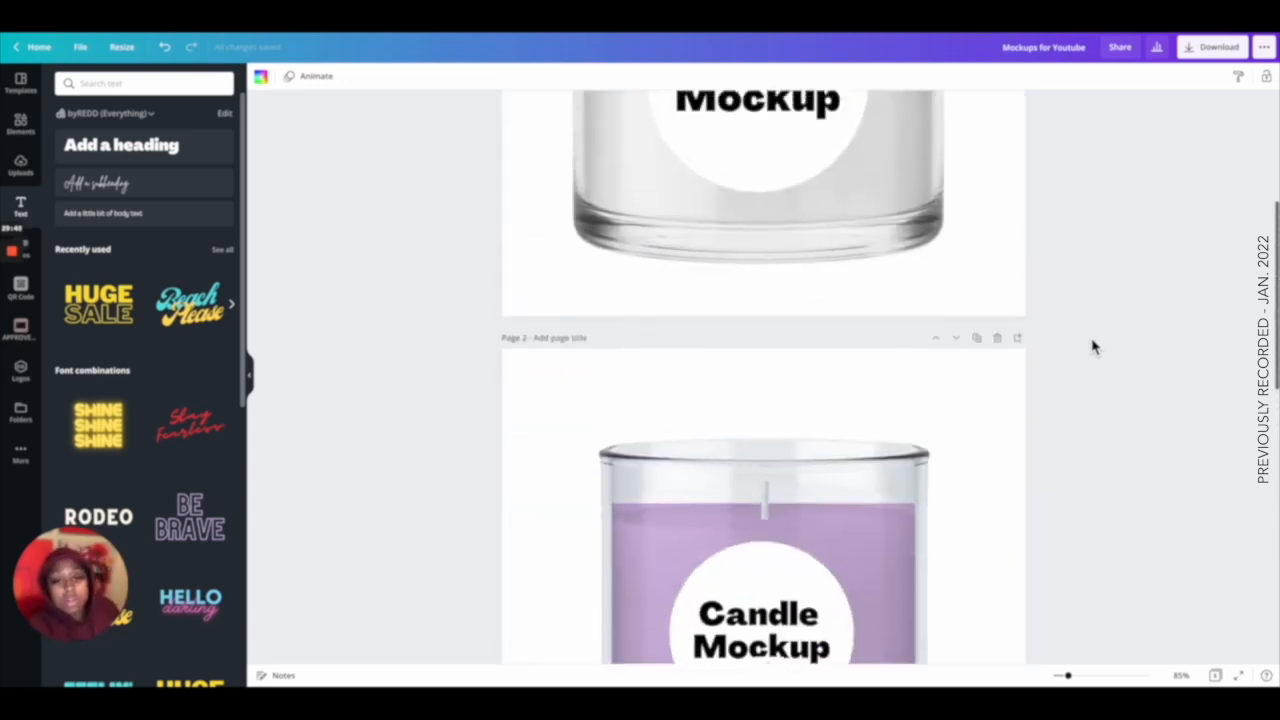
{"action": "scroll", "coordinate": [1093, 346], "scroll_direction": "down", "scroll_amount": 6}
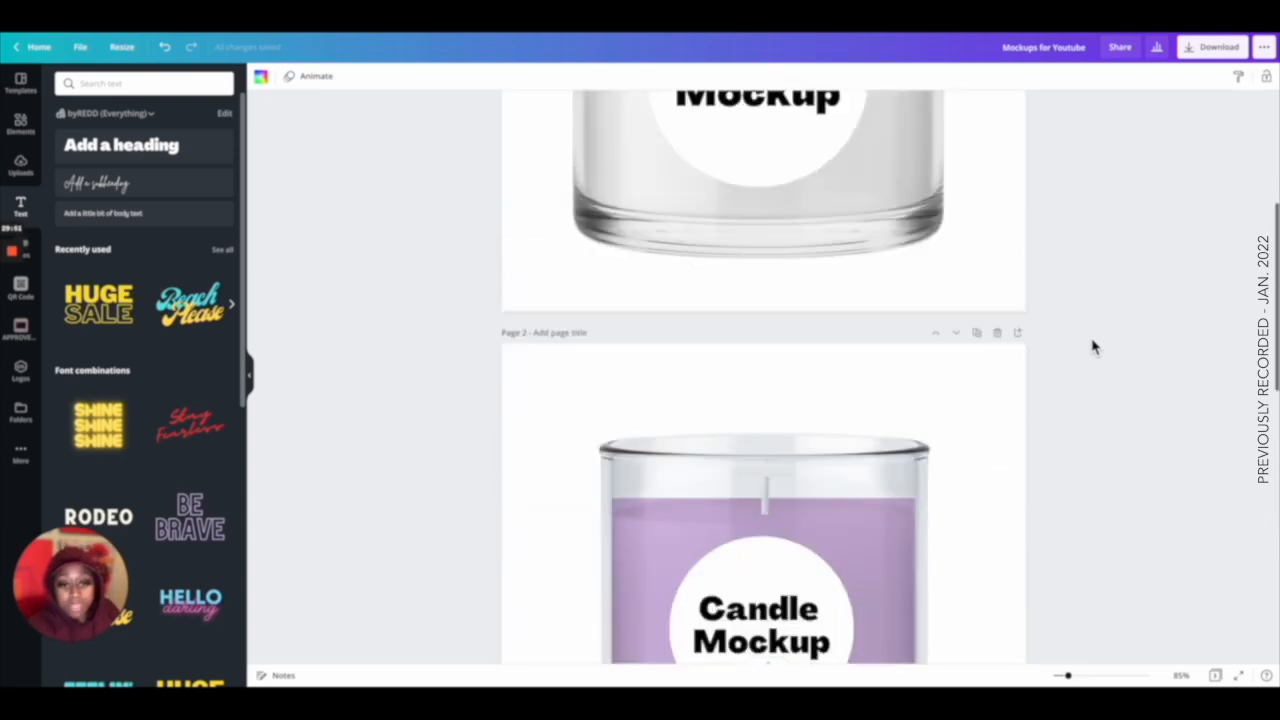
{"action": "scroll", "coordinate": [1093, 346], "scroll_direction": "down", "scroll_amount": 3}
{"action": "scroll", "coordinate": [1093, 346], "scroll_direction": "up", "scroll_amount": 9}
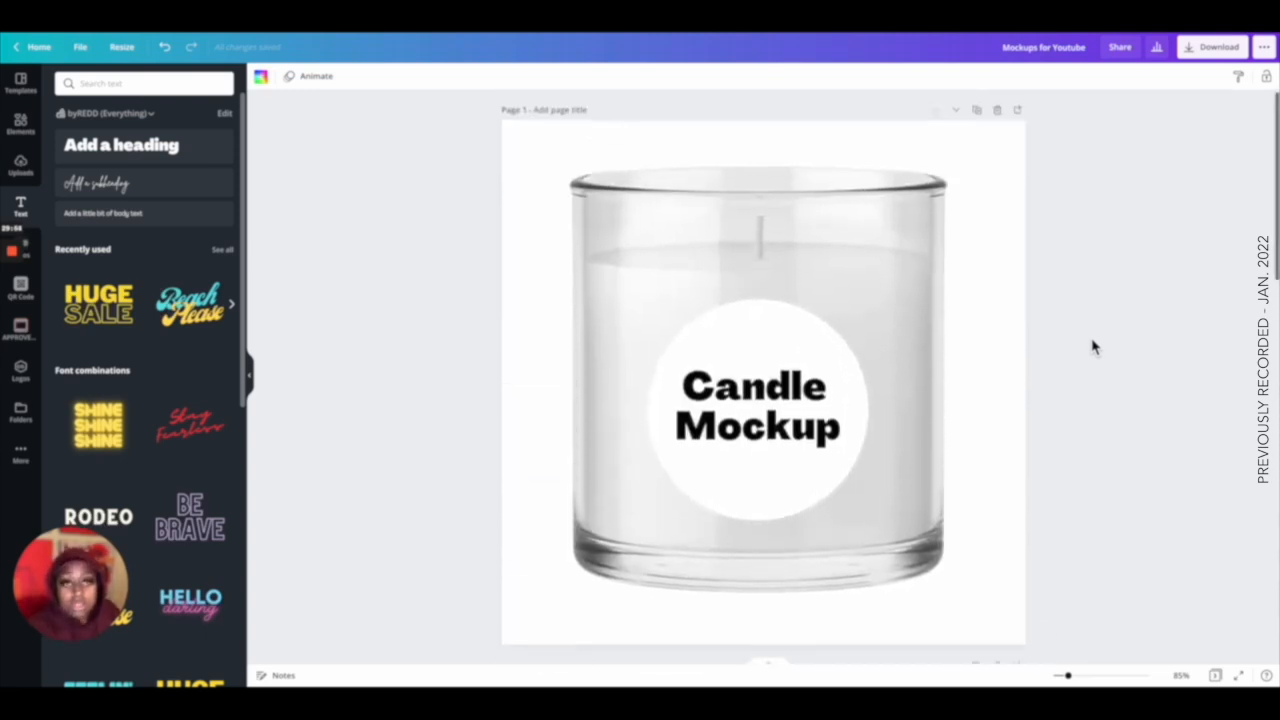
{"action": "scroll", "coordinate": [1093, 346], "scroll_direction": "down", "scroll_amount": 1}
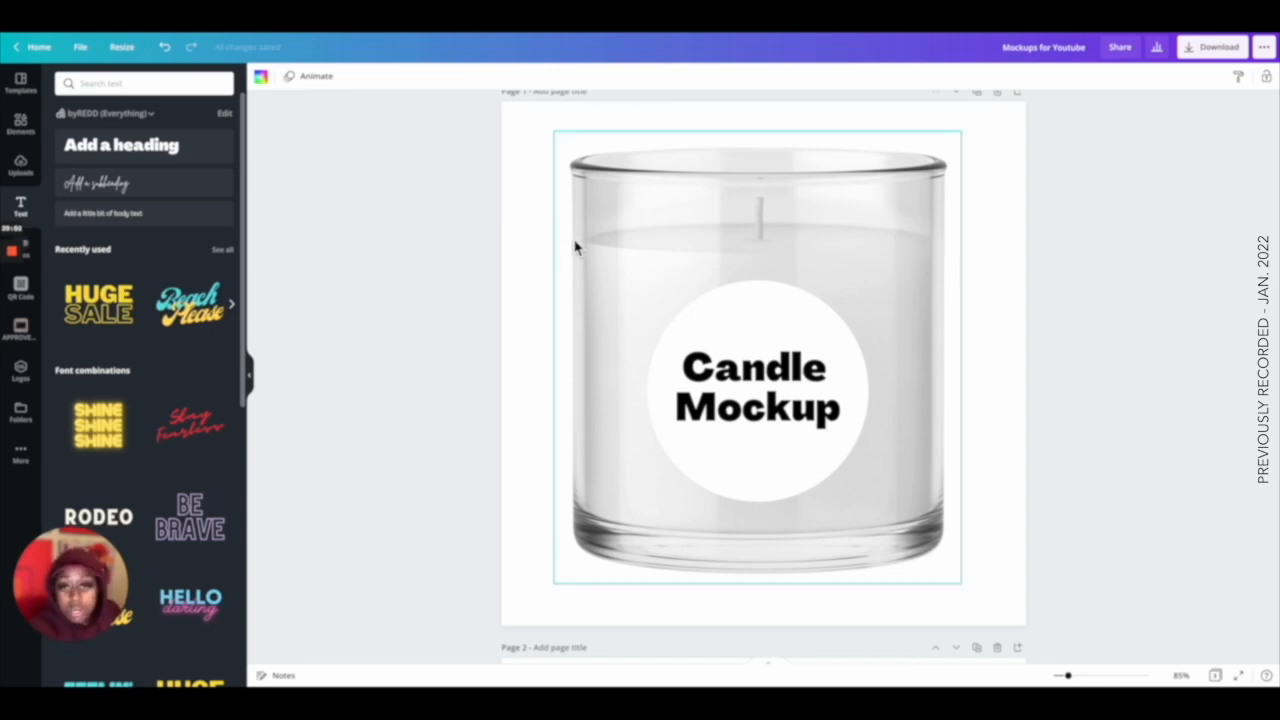
{"action": "scroll", "coordinate": [958, 252], "scroll_direction": "down", "scroll_amount": 5}
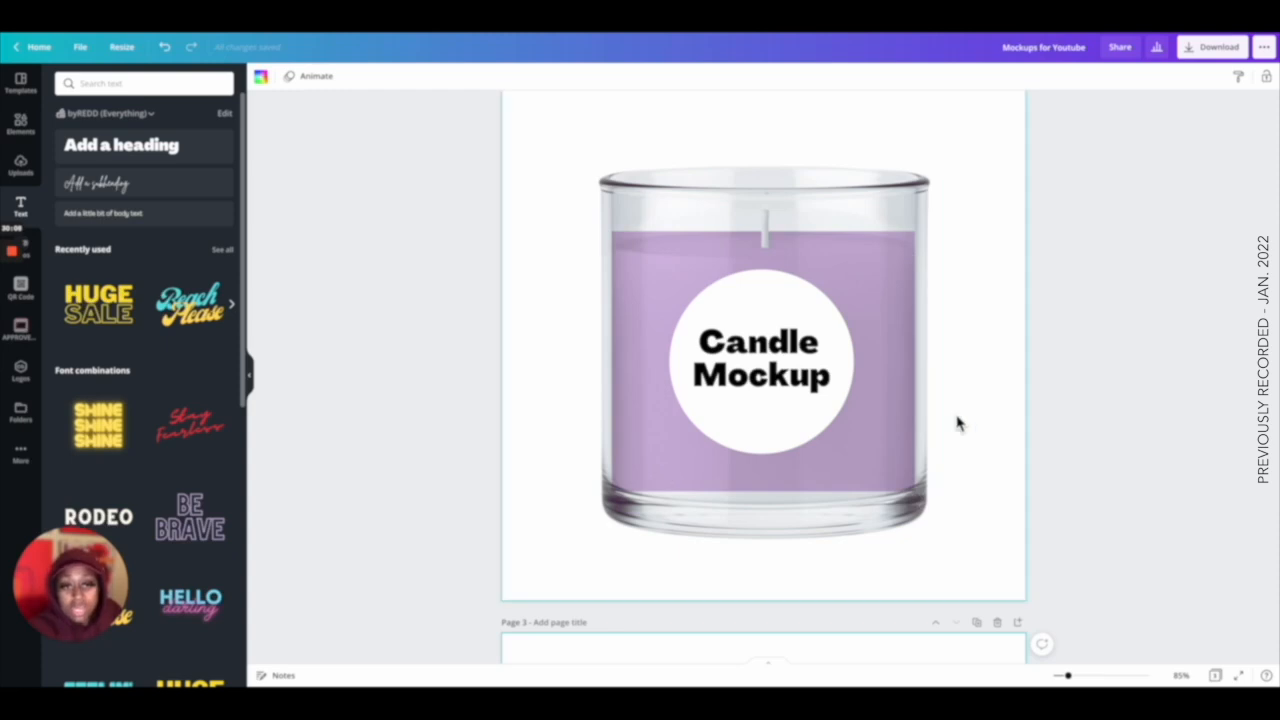
{"action": "scroll", "coordinate": [957, 423], "scroll_direction": "down", "scroll_amount": 5}
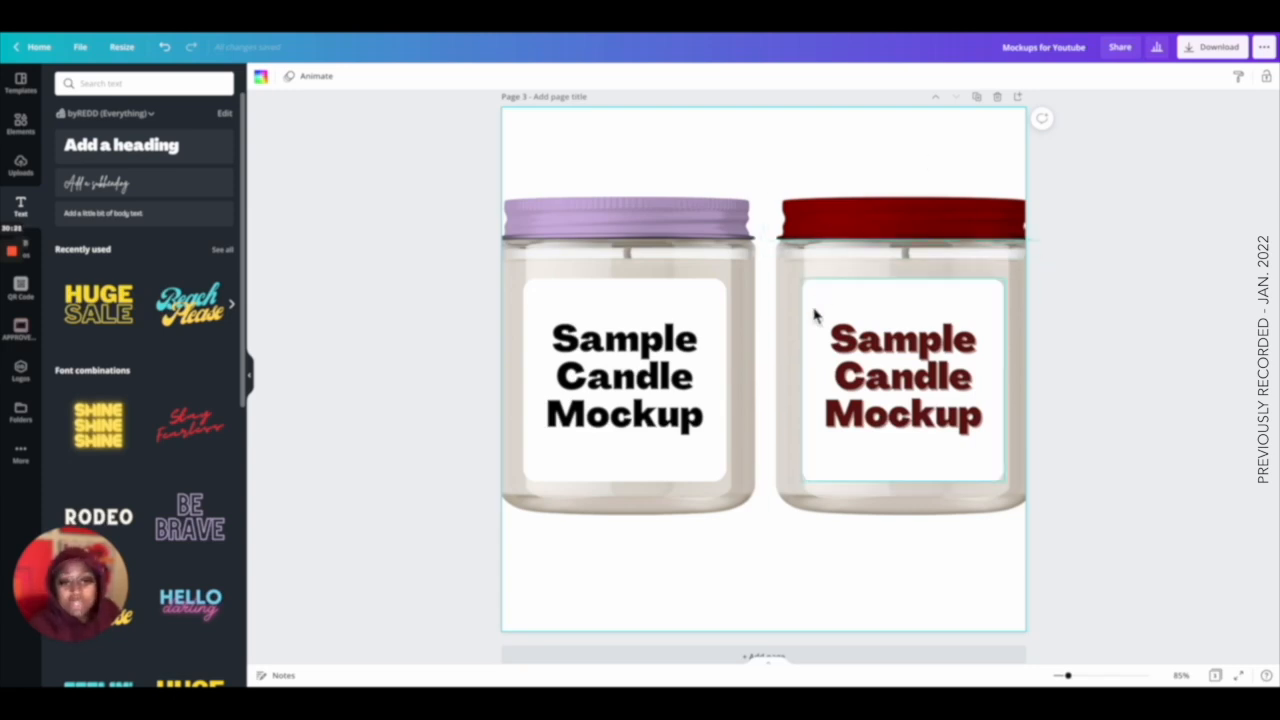
Group the right red-lid jar with its label and copy the group.
{"action": "left_click_drag", "start_coordinate": [1060, 180], "coordinate": [848, 386]}
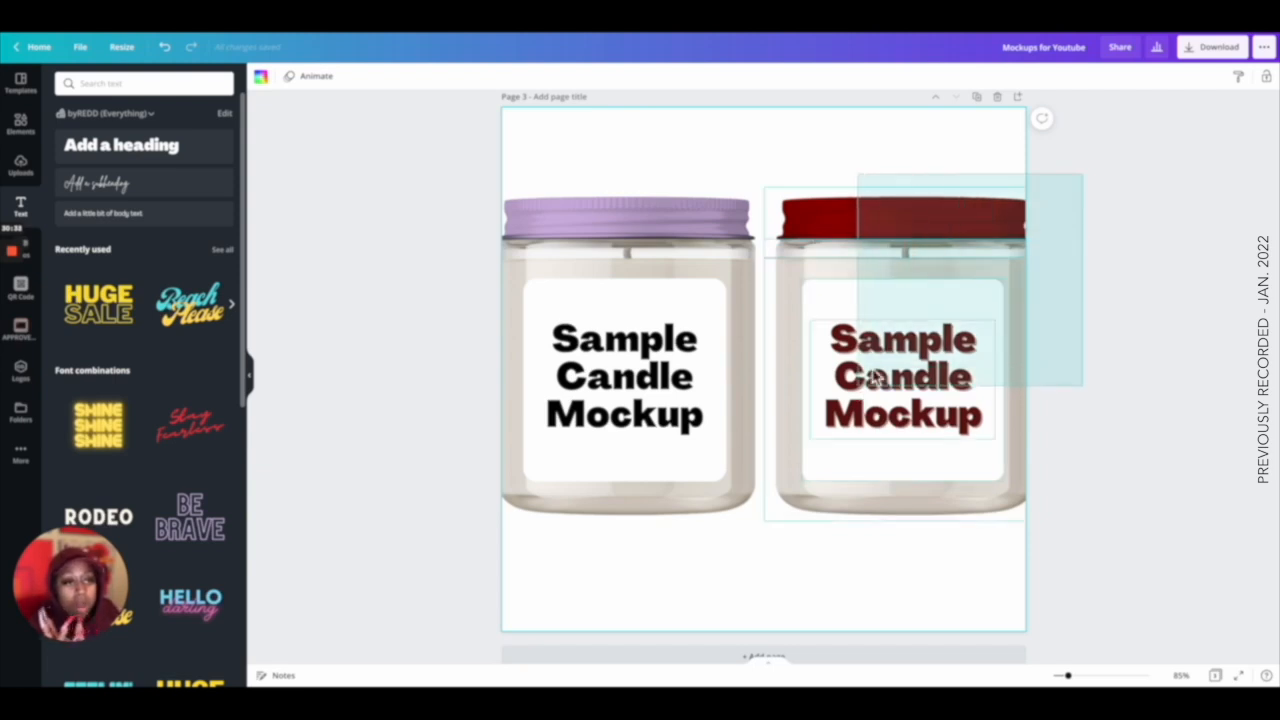
{"action": "left_click", "coordinate": [1095, 78]}
{"action": "left_click_drag", "start_coordinate": [751, 126], "coordinate": [590, 310]}
{"action": "left_click", "coordinate": [1100, 78]}
{"action": "left_click", "coordinate": [926, 205]}
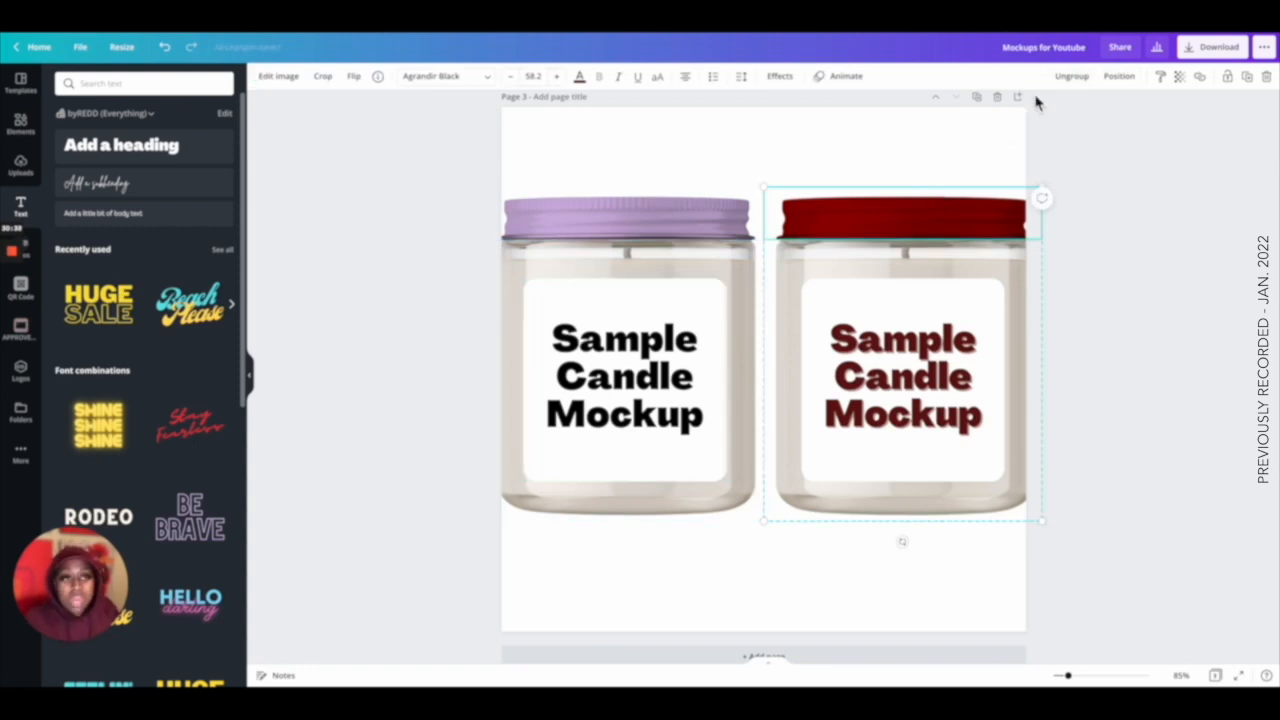
Add a new blank page and paste the copied red-lid jar onto it.
{"action": "left_click", "coordinate": [977, 98]}
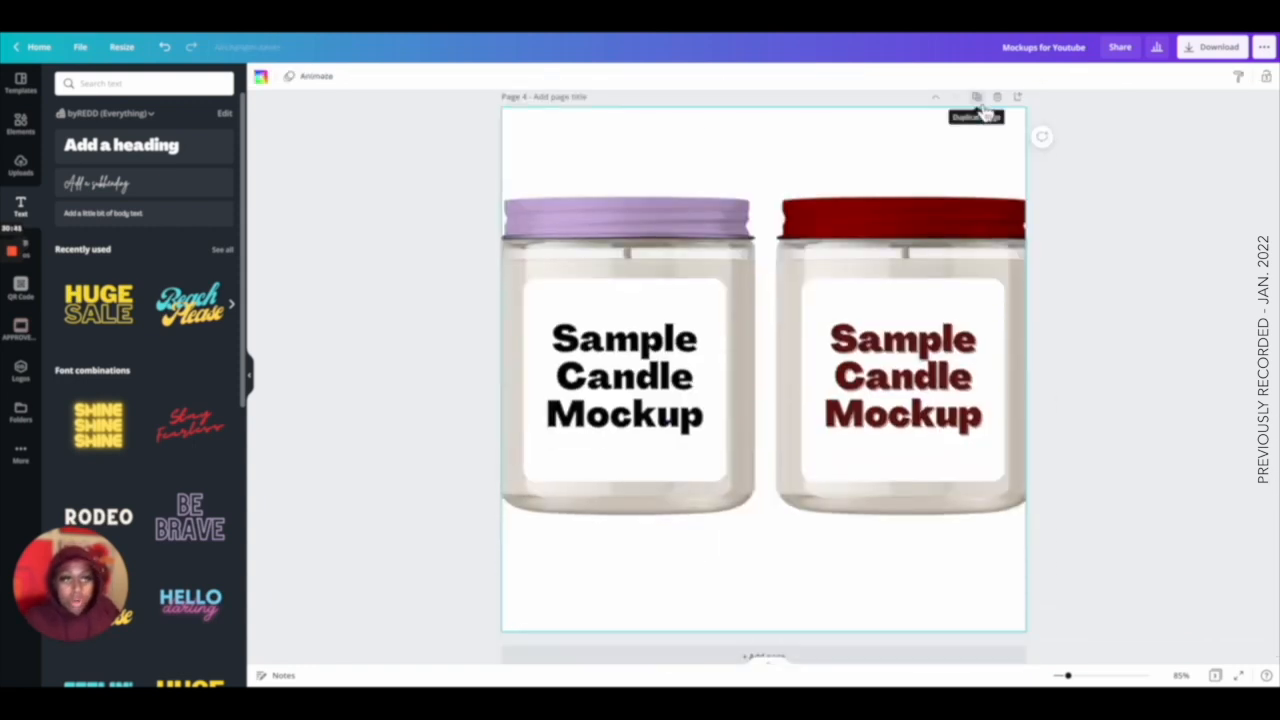
{"action": "left_click", "coordinate": [998, 100]}
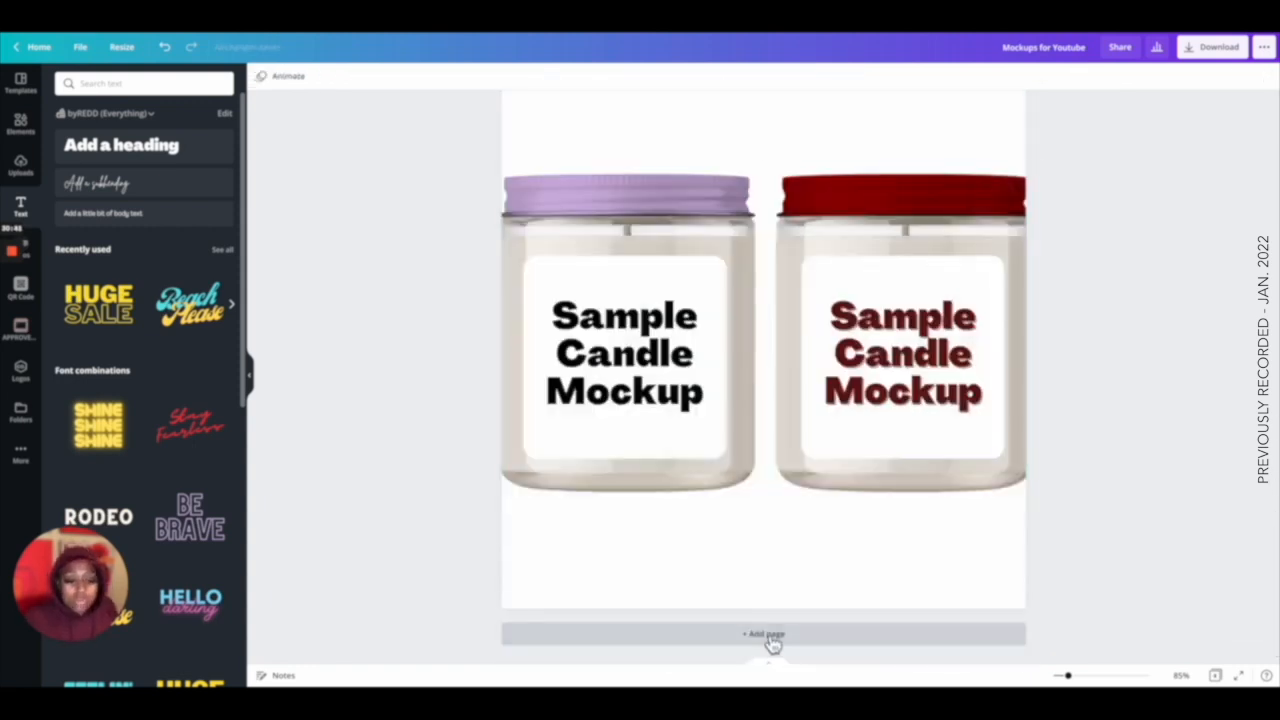
{"action": "left_click", "coordinate": [771, 640]}
{"action": "key", "text": "ctrl+v"}
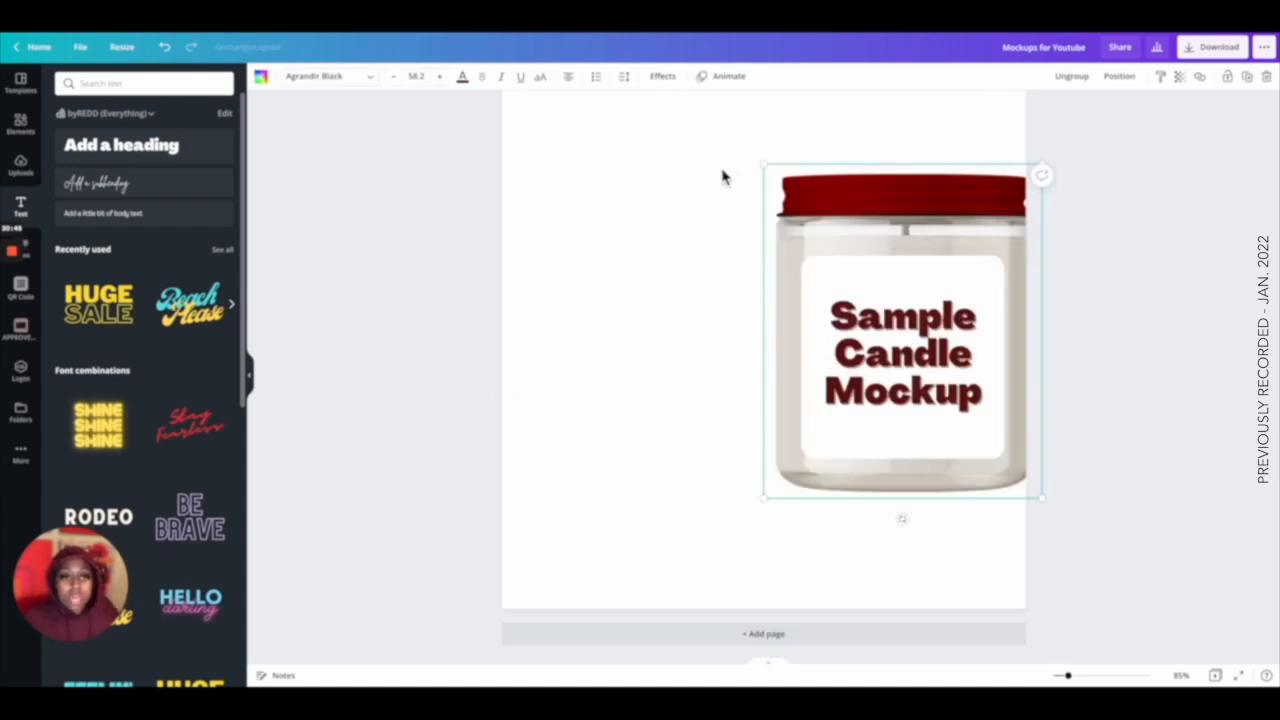
Resize the pasted jar smaller on the new page.
{"action": "left_click_drag", "start_coordinate": [766, 163], "coordinate": [880, 292]}
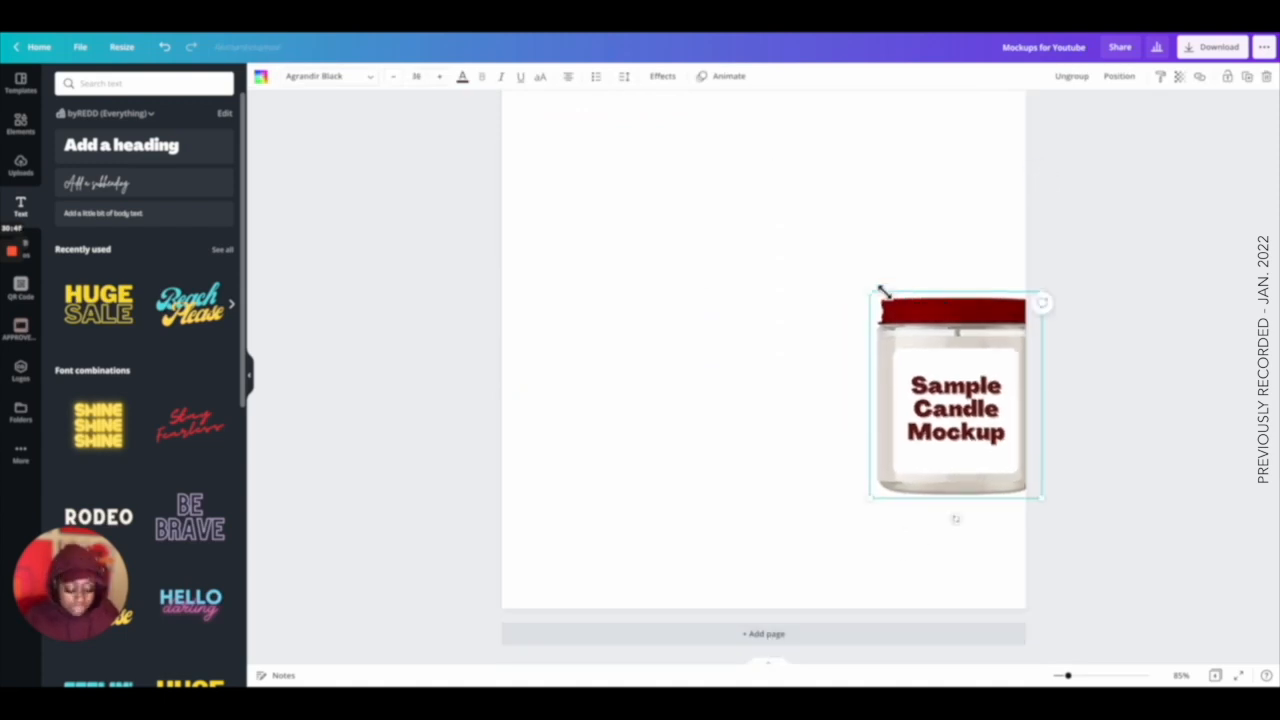
{"action": "key", "text": "ctrl+z"}
{"action": "key", "text": "ctrl+y"}
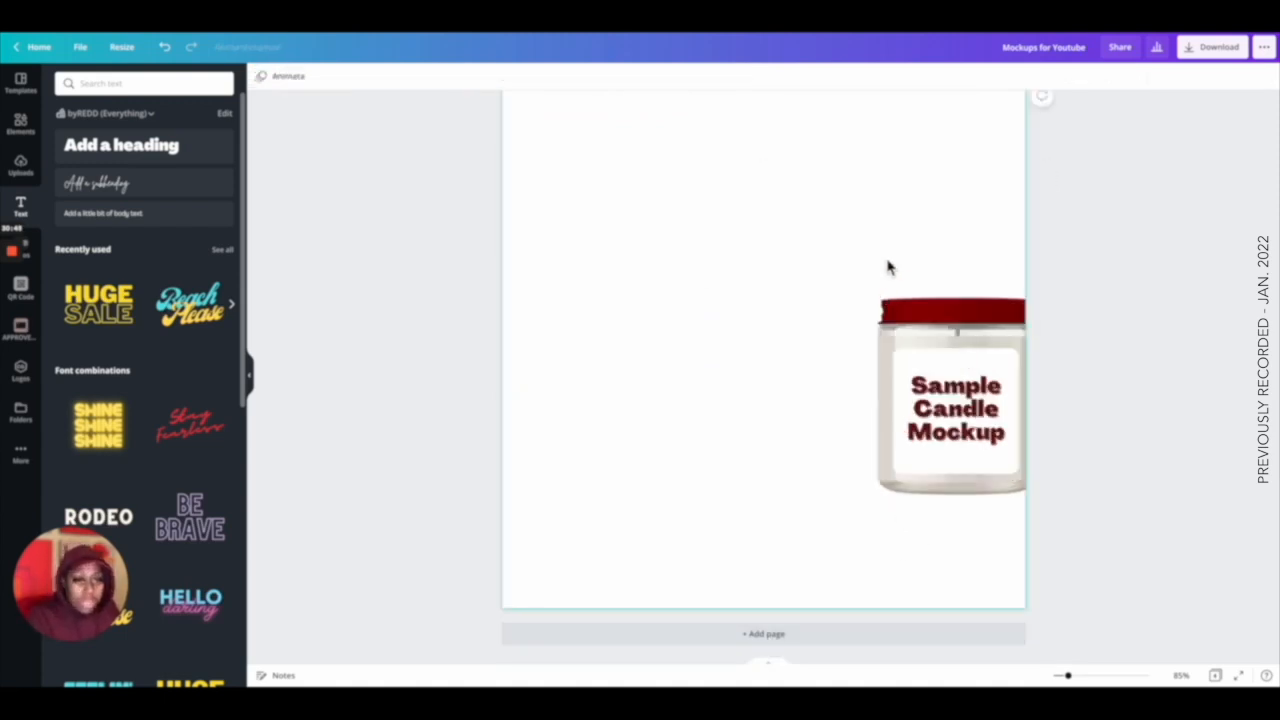
Paste two more jar copies and arrange the three red-lid jars in a staggered row near the page centre.
{"action": "key", "text": "ctrl+v"}
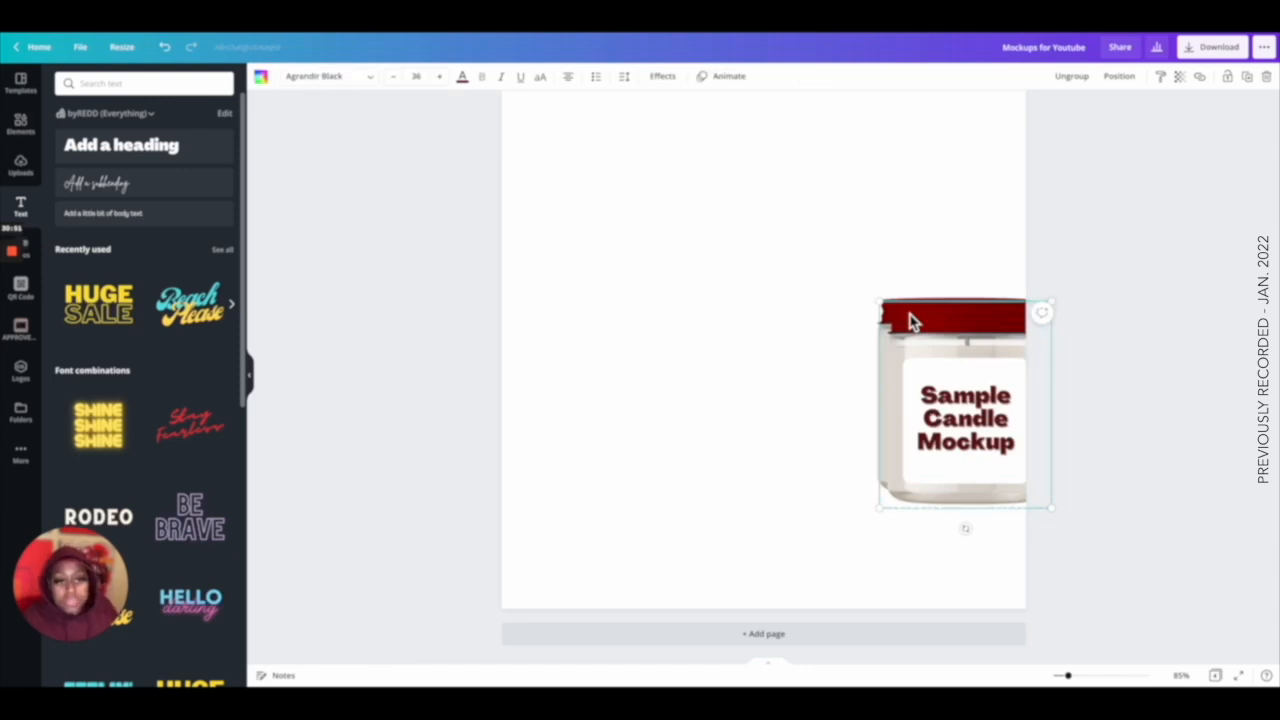
{"action": "left_click_drag", "start_coordinate": [920, 337], "coordinate": [768, 313]}
{"action": "key", "text": "ctrl+v"}
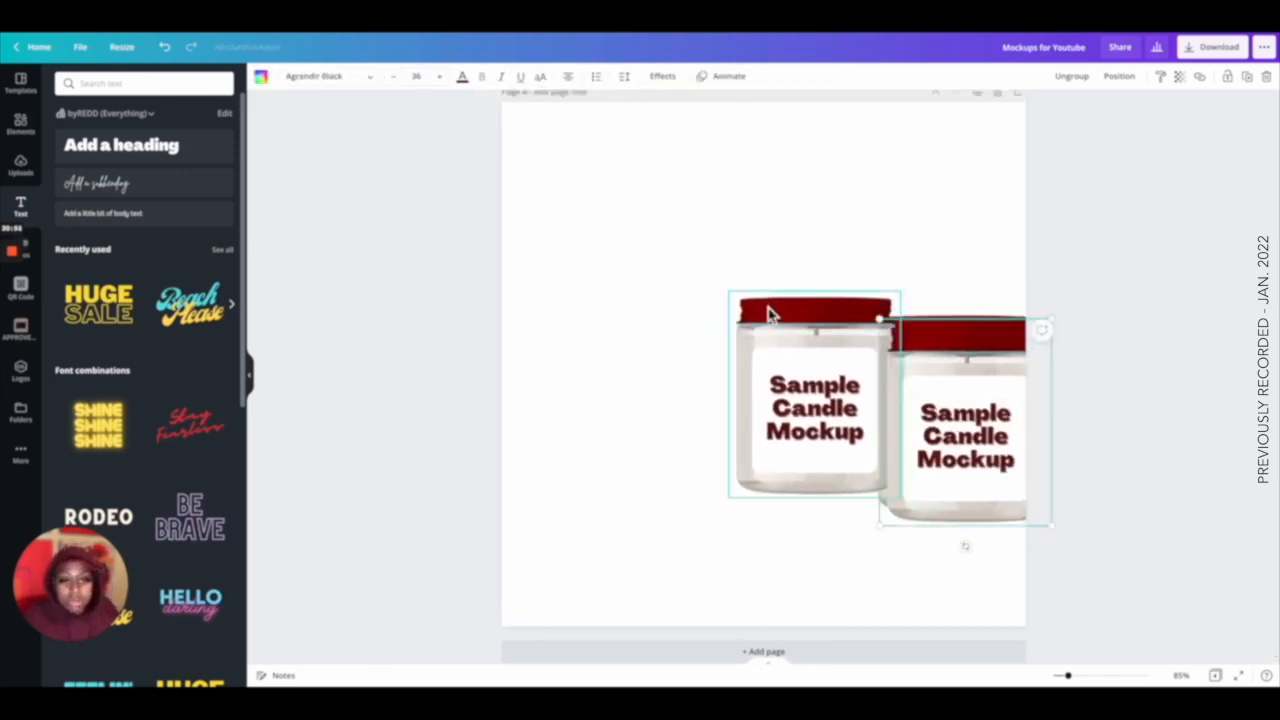
{"action": "left_click_drag", "start_coordinate": [912, 336], "coordinate": [621, 345]}
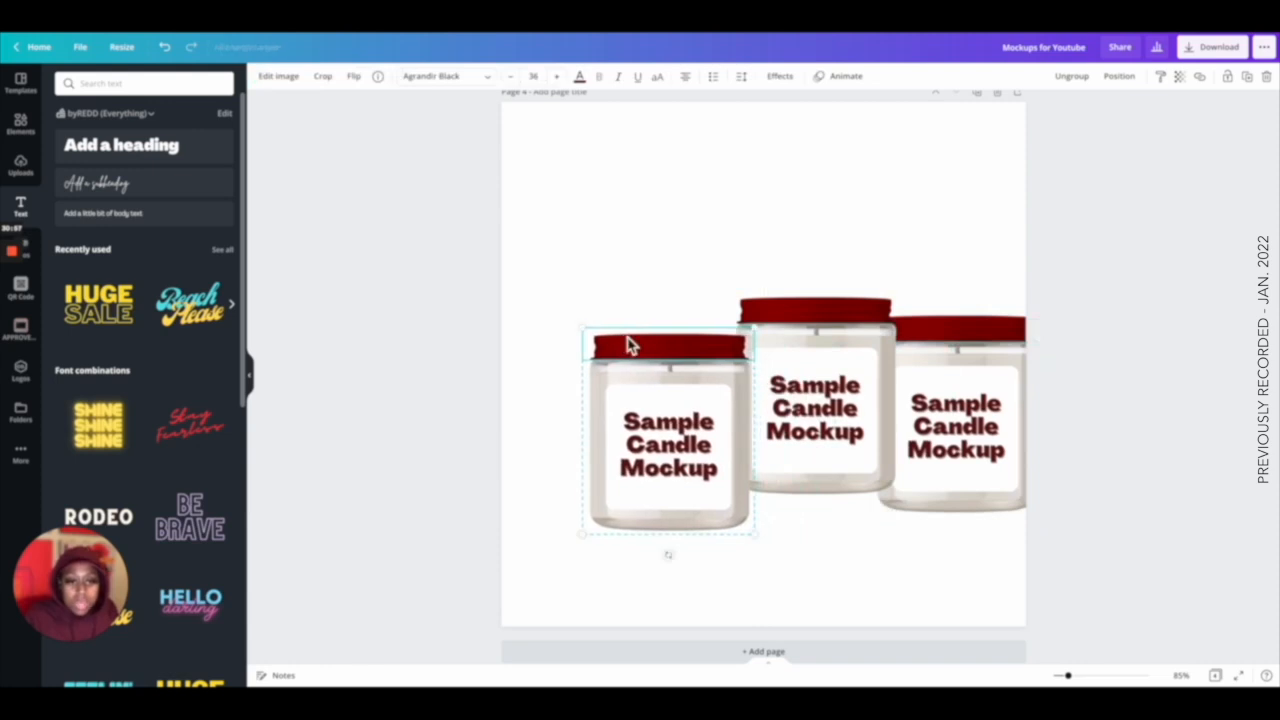
{"action": "left_click_drag", "start_coordinate": [652, 266], "coordinate": [923, 429]}
{"action": "left_click", "coordinate": [1117, 438]}
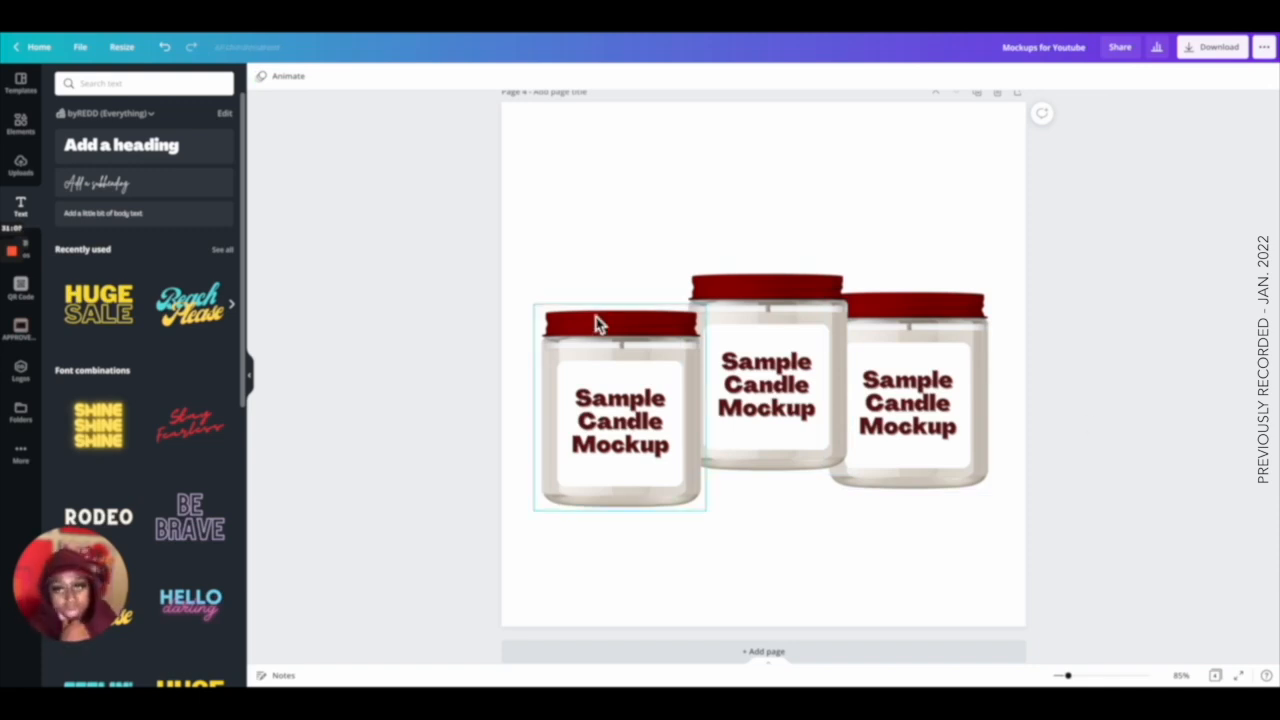
Search the templates for iphone.
{"action": "scroll", "coordinate": [594, 233], "scroll_direction": "up", "scroll_amount": 10}
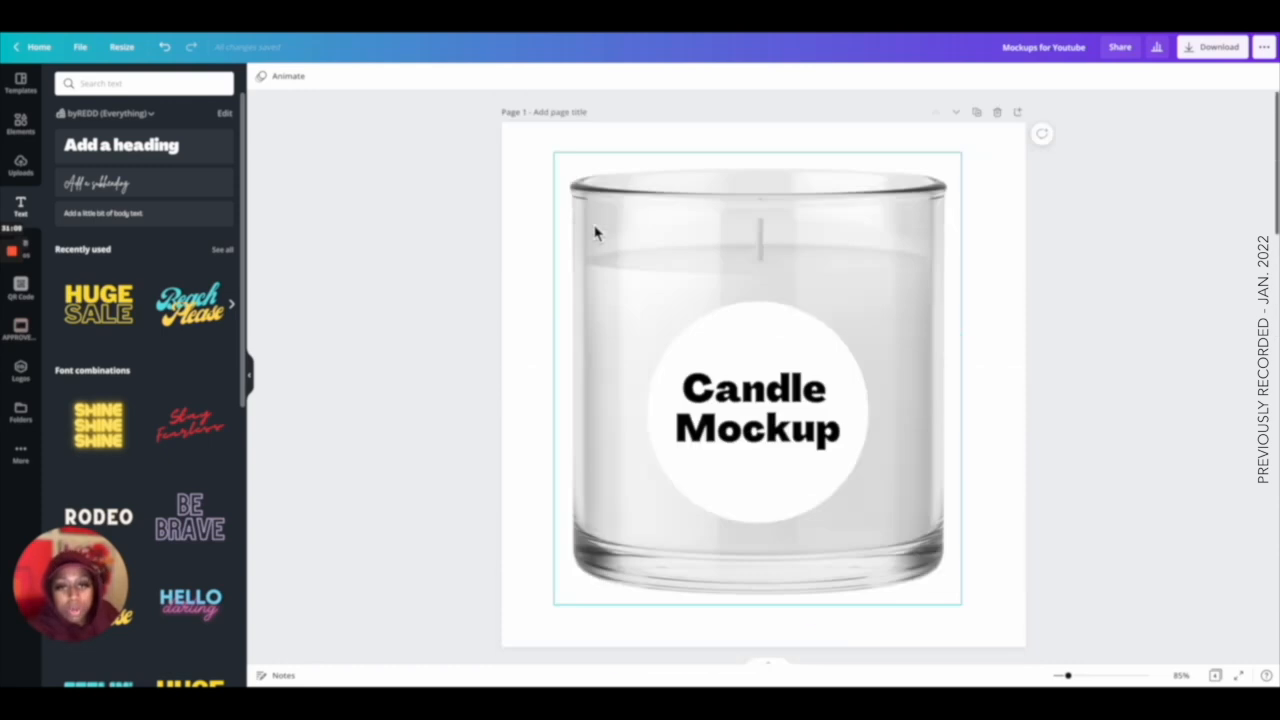
{"action": "scroll", "coordinate": [594, 233], "scroll_direction": "down", "scroll_amount": 10}
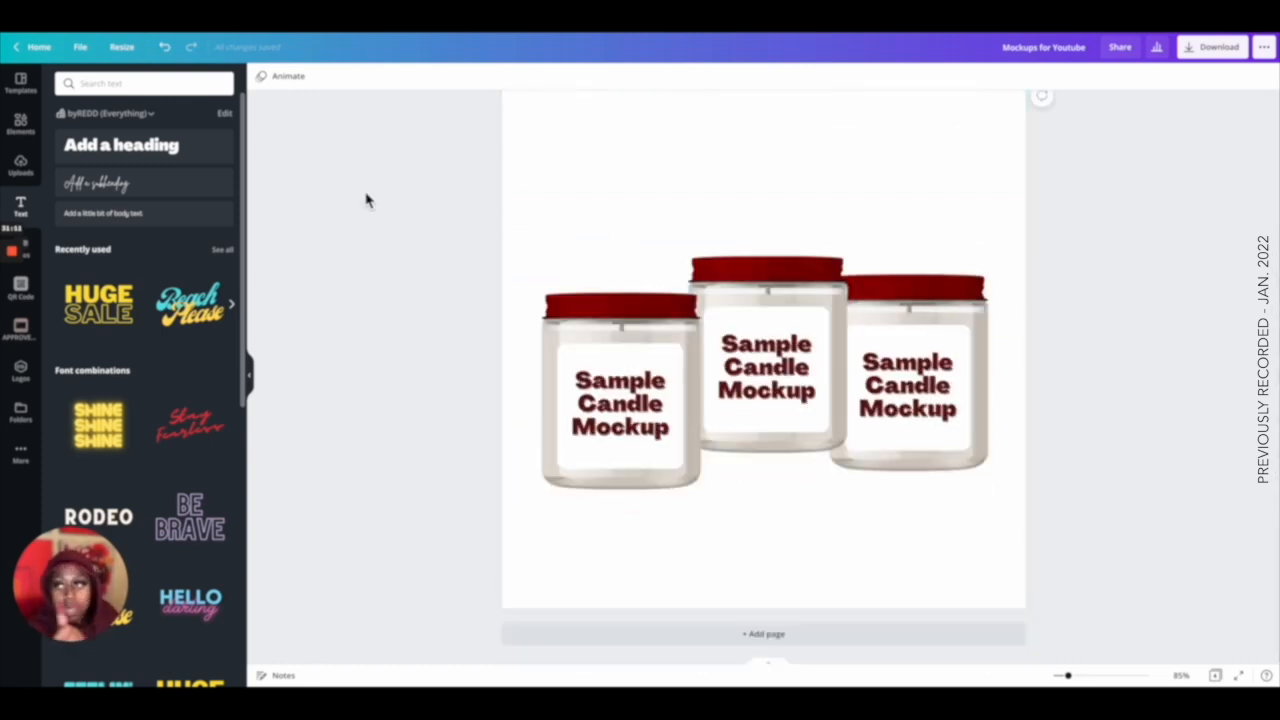
{"action": "left_click", "coordinate": [33, 90]}
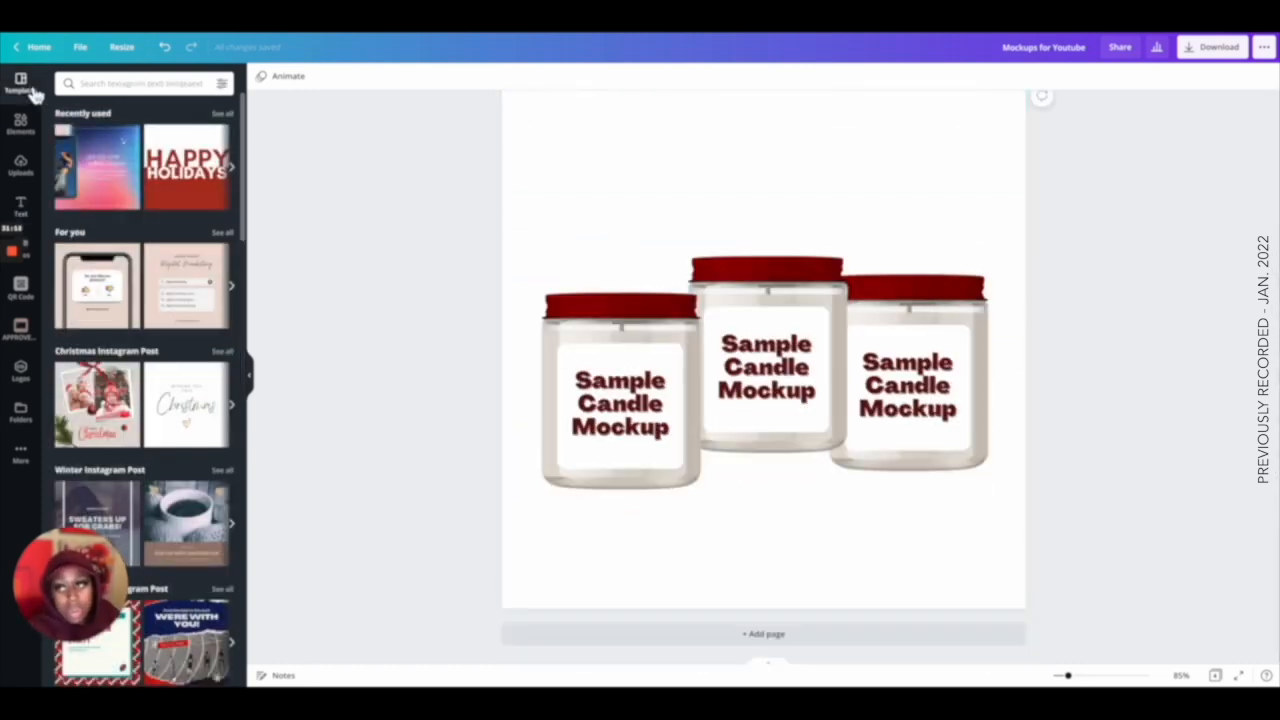
{"action": "left_click", "coordinate": [143, 88]}
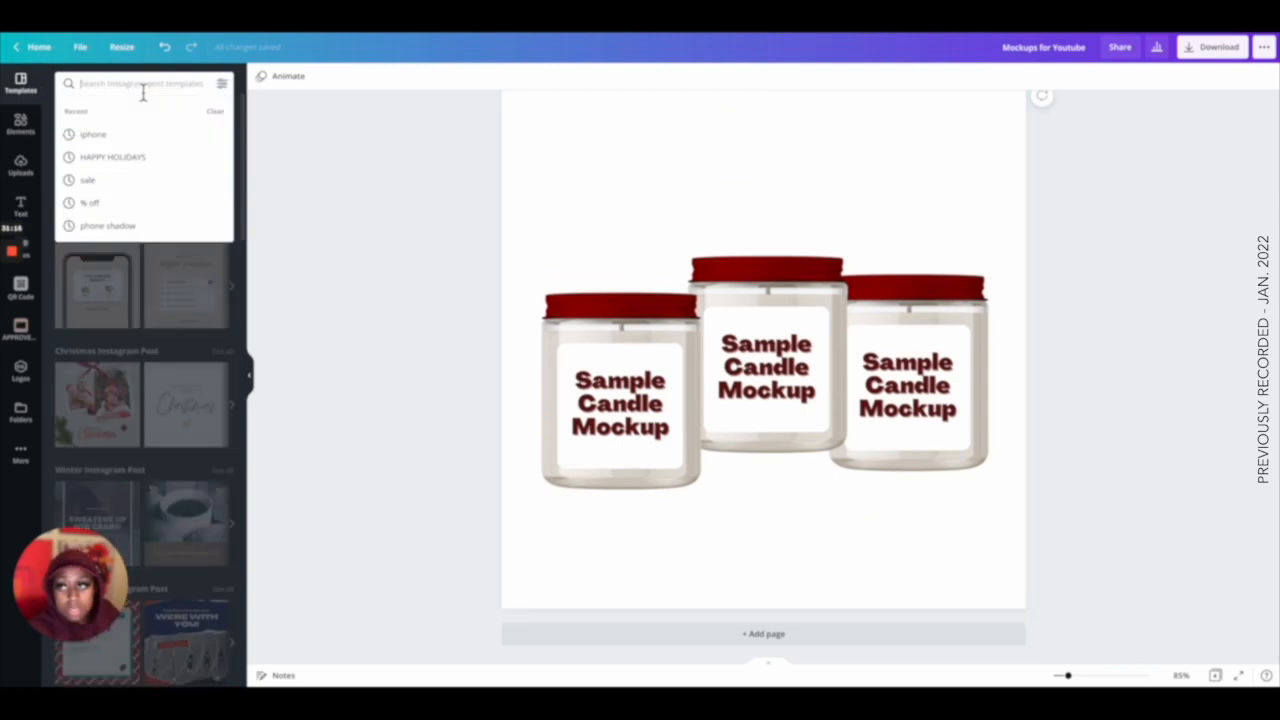
{"action": "type", "text": "iphom"}
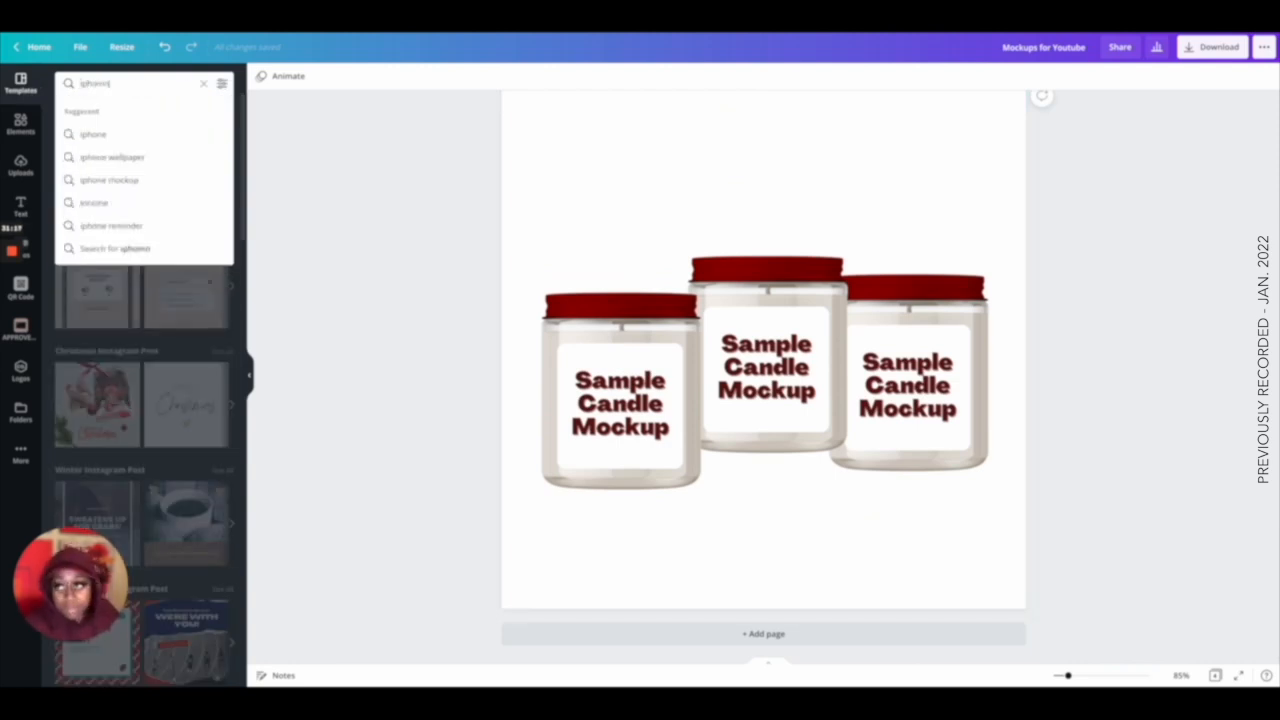
{"action": "key", "text": "BackSpace"}
{"action": "type", "text": "ne"}
{"action": "key", "text": "Return"}
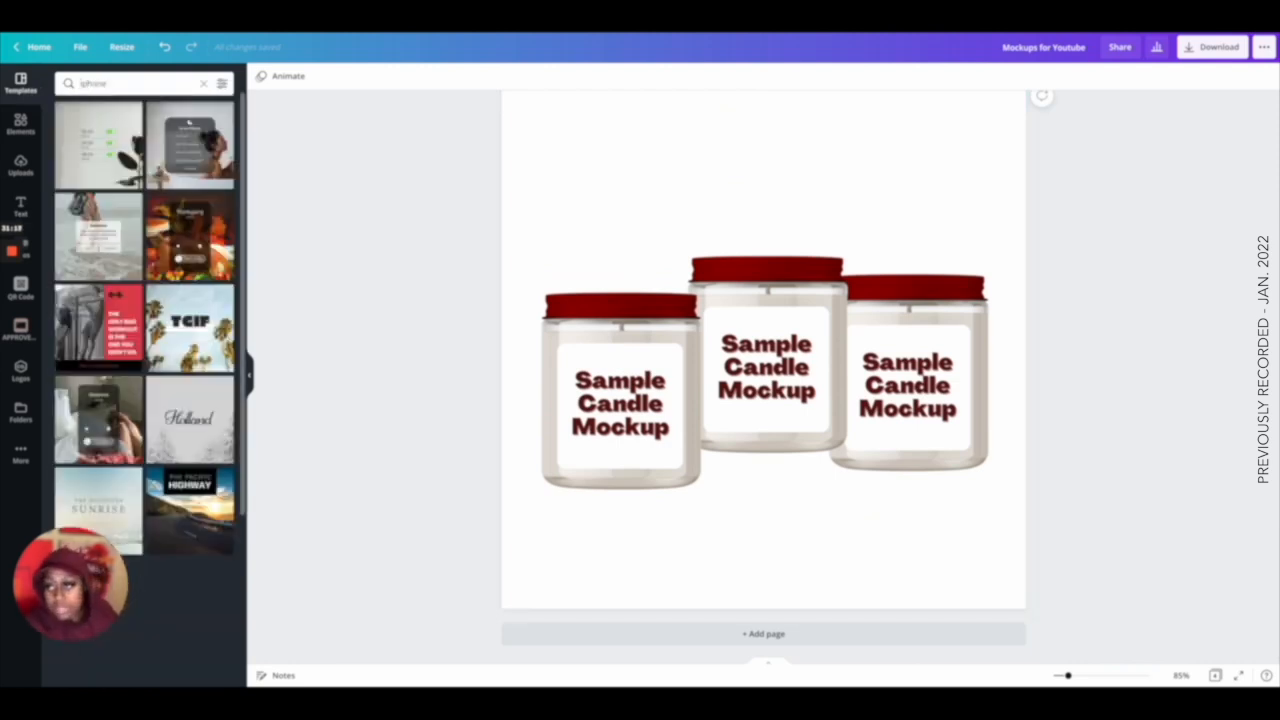
Browse the iphone template results.
{"action": "scroll", "coordinate": [148, 206], "scroll_direction": "down", "scroll_amount": 5}
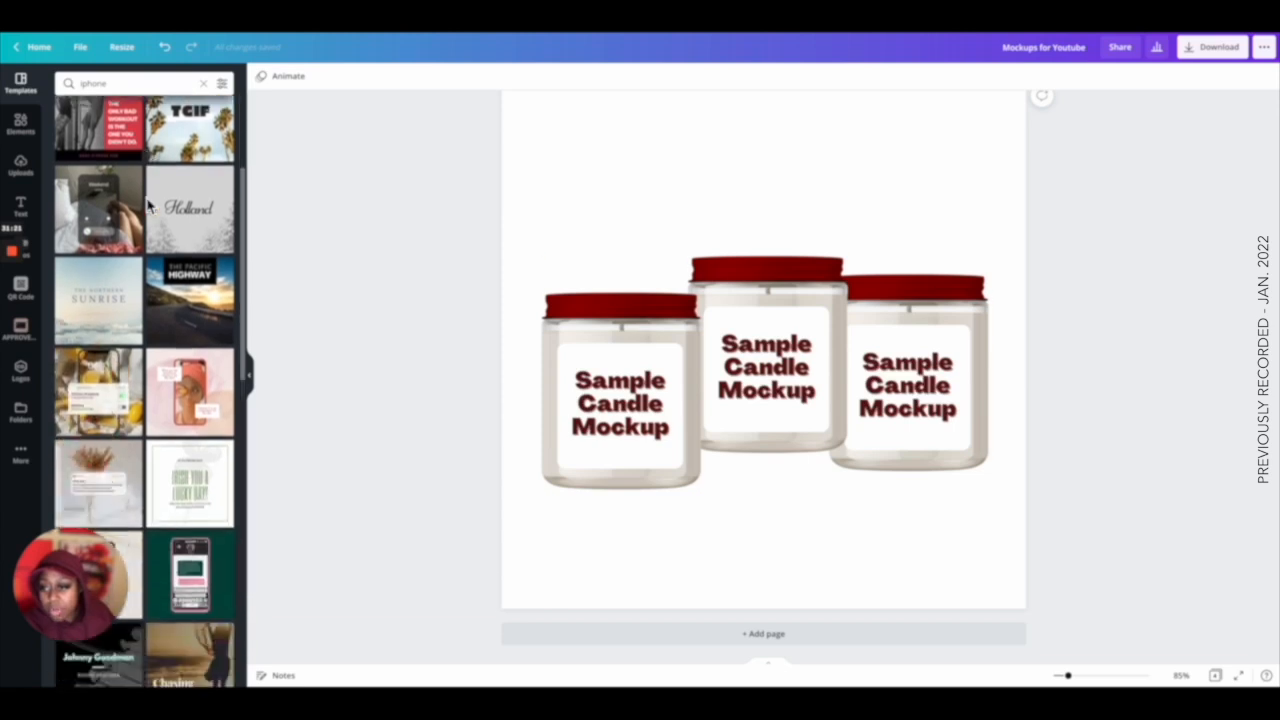
{"action": "scroll", "coordinate": [148, 206], "scroll_direction": "down", "scroll_amount": 2}
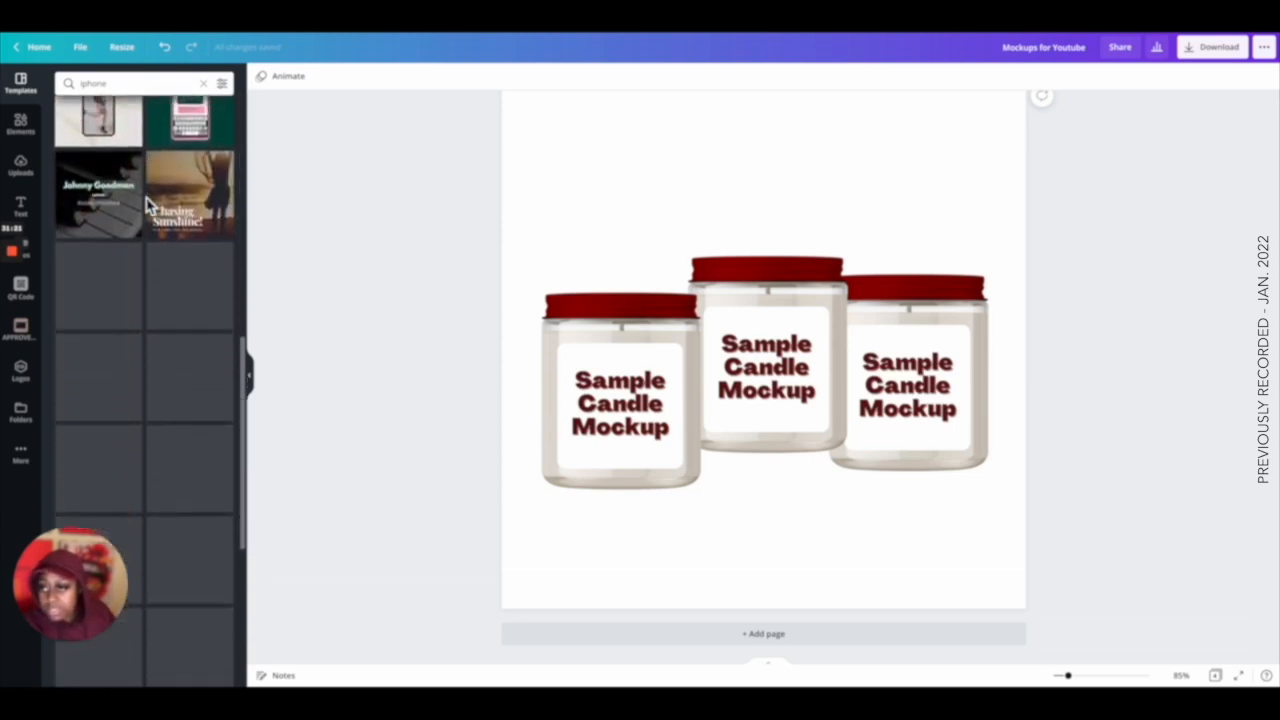
{"action": "scroll", "coordinate": [148, 206], "scroll_direction": "down", "scroll_amount": 1}
{"action": "scroll", "coordinate": [148, 206], "scroll_direction": "down", "scroll_amount": 5}
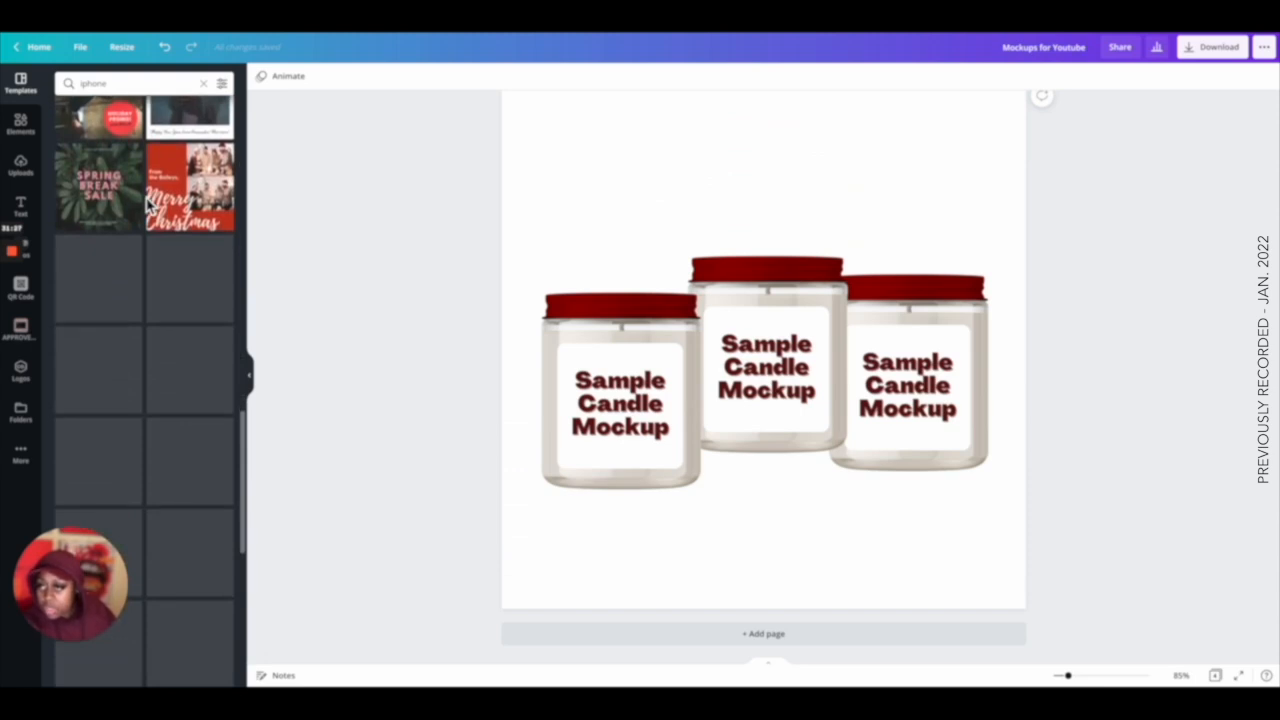
{"action": "scroll", "coordinate": [148, 206], "scroll_direction": "down", "scroll_amount": 3}
{"action": "scroll", "coordinate": [147, 206], "scroll_direction": "down", "scroll_amount": 1}
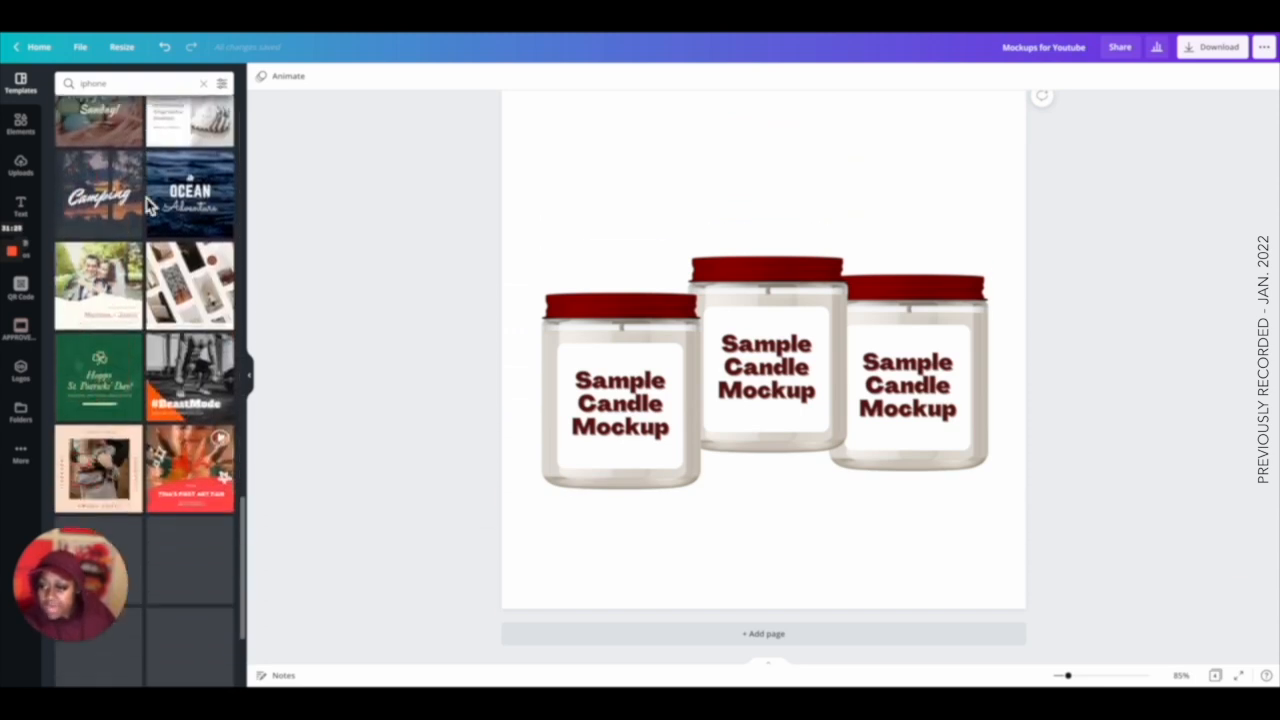
{"action": "scroll", "coordinate": [147, 206], "scroll_direction": "up", "scroll_amount": 15}
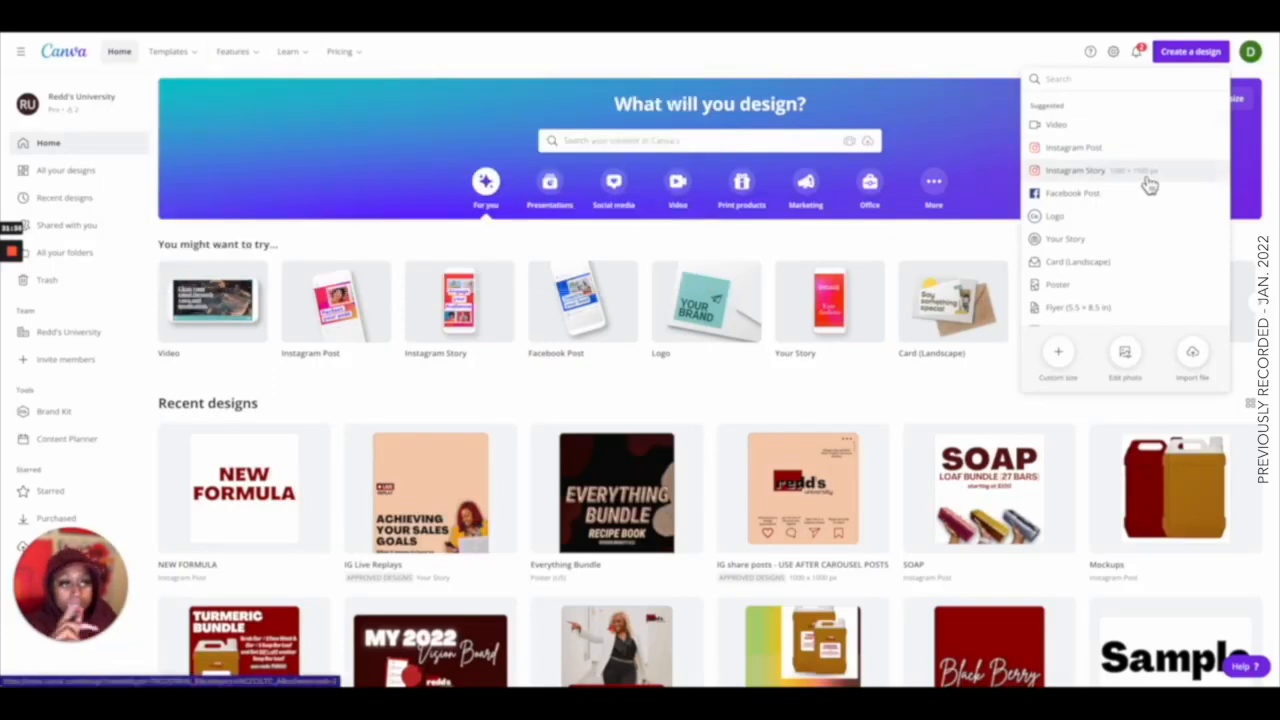
Create a new Instagram Story design and search its templates for iphone.
{"action": "left_click", "coordinate": [1147, 181]}
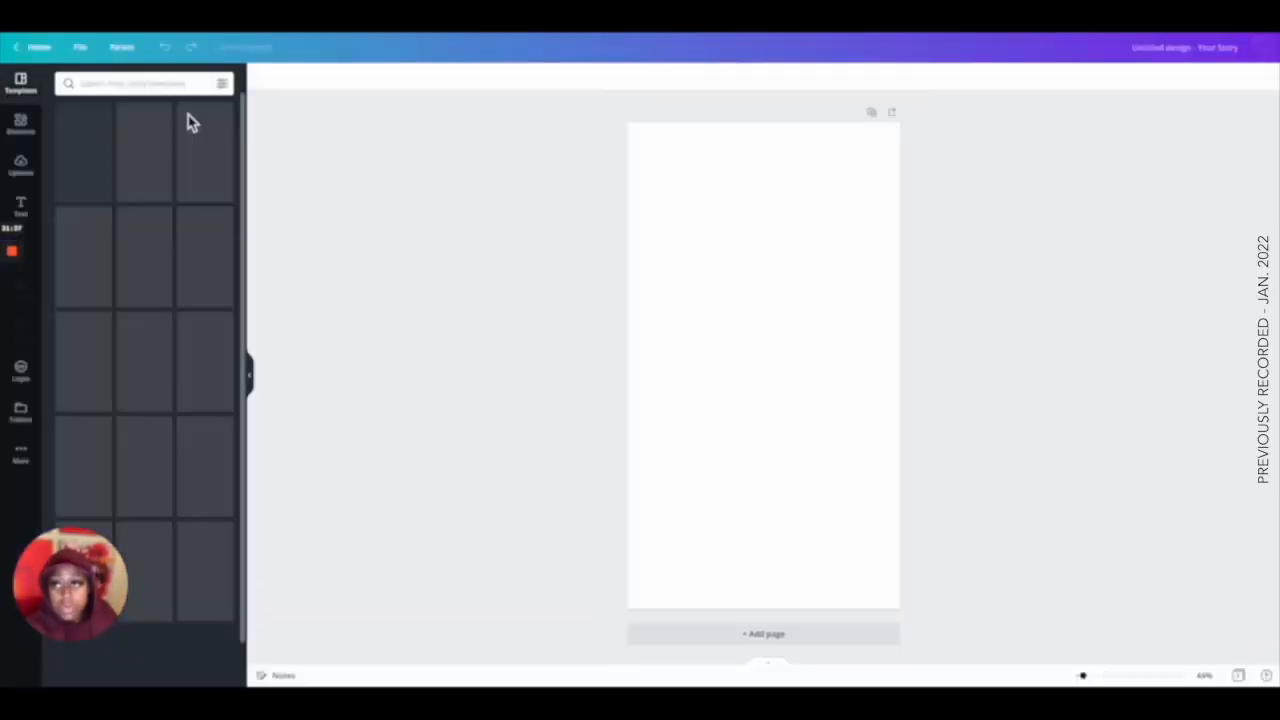
{"action": "left_click", "coordinate": [85, 85]}
{"action": "type", "text": "iphone"}
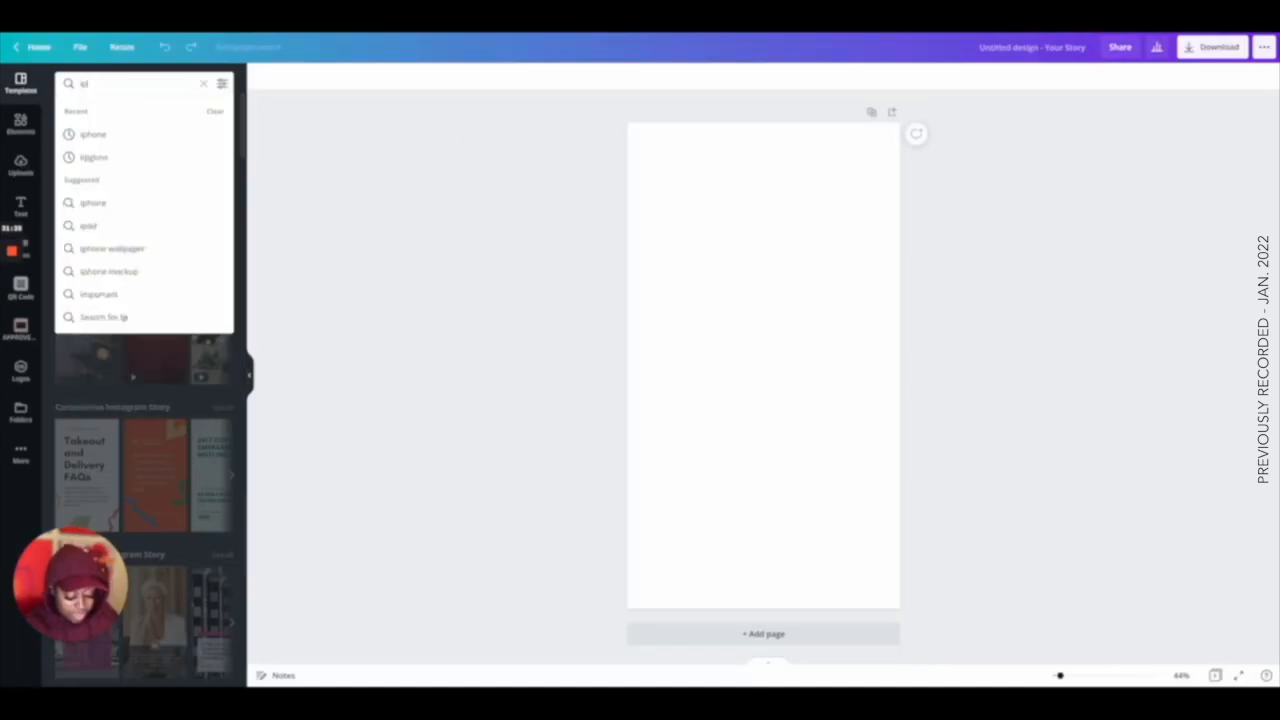
{"action": "key", "text": "Return"}
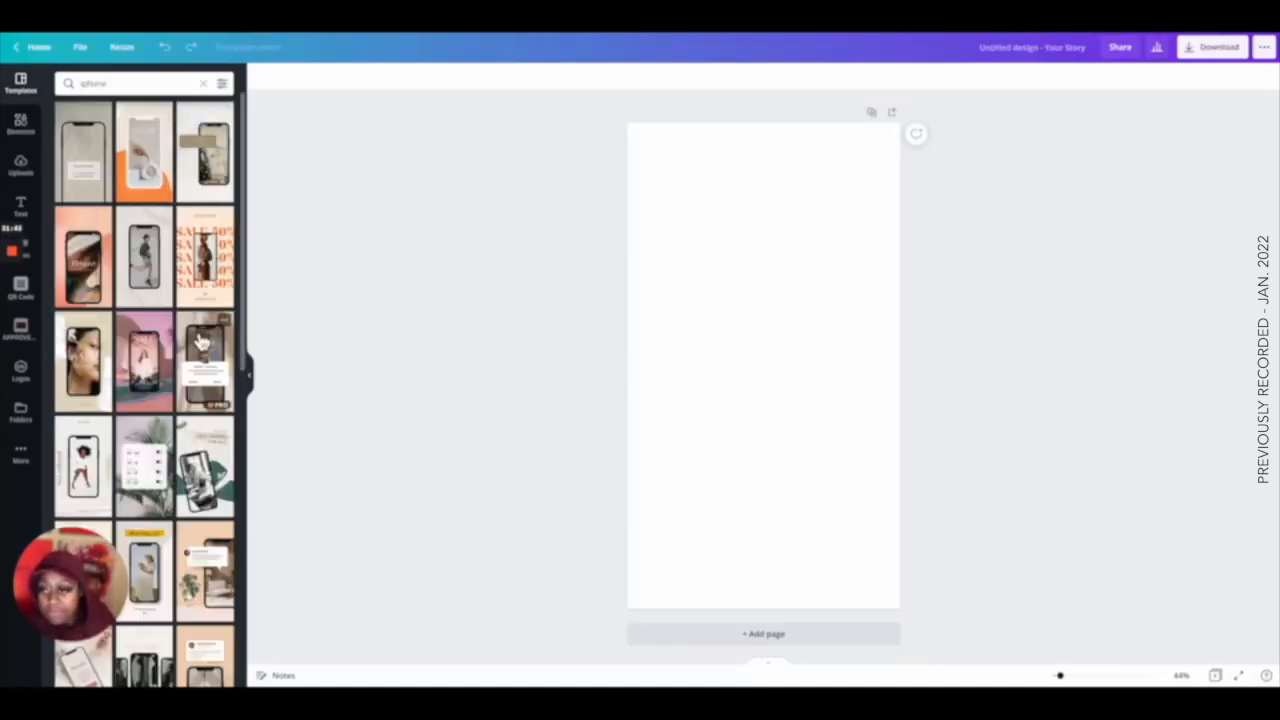
Browse the iphone Instagram Story template results.
{"action": "scroll", "coordinate": [180, 310], "scroll_direction": "down", "scroll_amount": 2}
{"action": "scroll", "coordinate": [180, 308], "scroll_direction": "down", "scroll_amount": 3}
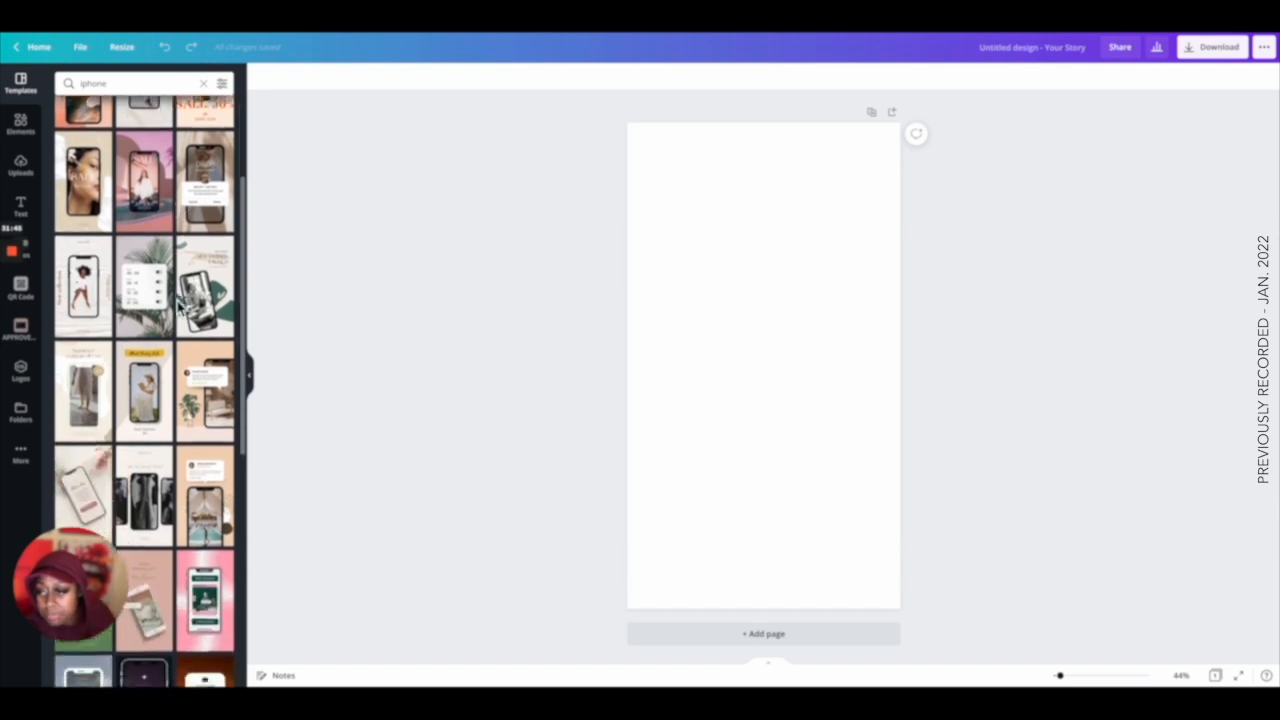
{"action": "scroll", "coordinate": [180, 308], "scroll_direction": "down", "scroll_amount": 4}
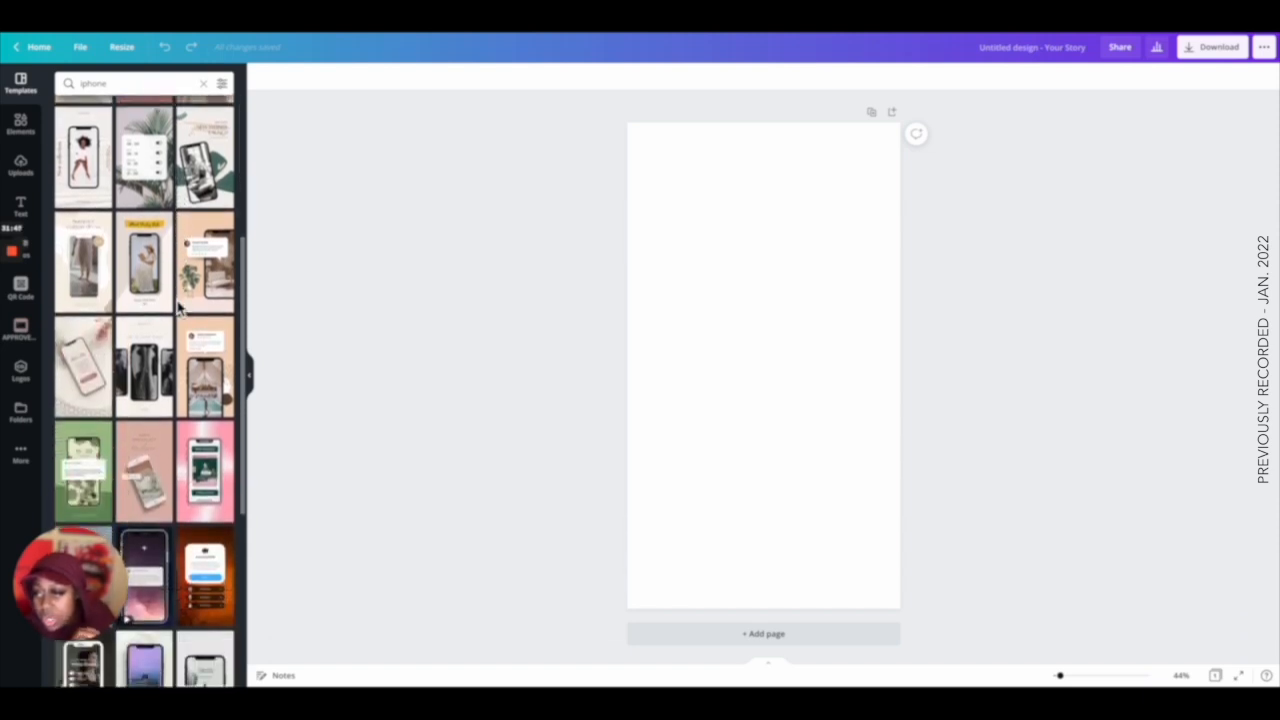
{"action": "scroll", "coordinate": [180, 308], "scroll_direction": "down", "scroll_amount": 8}
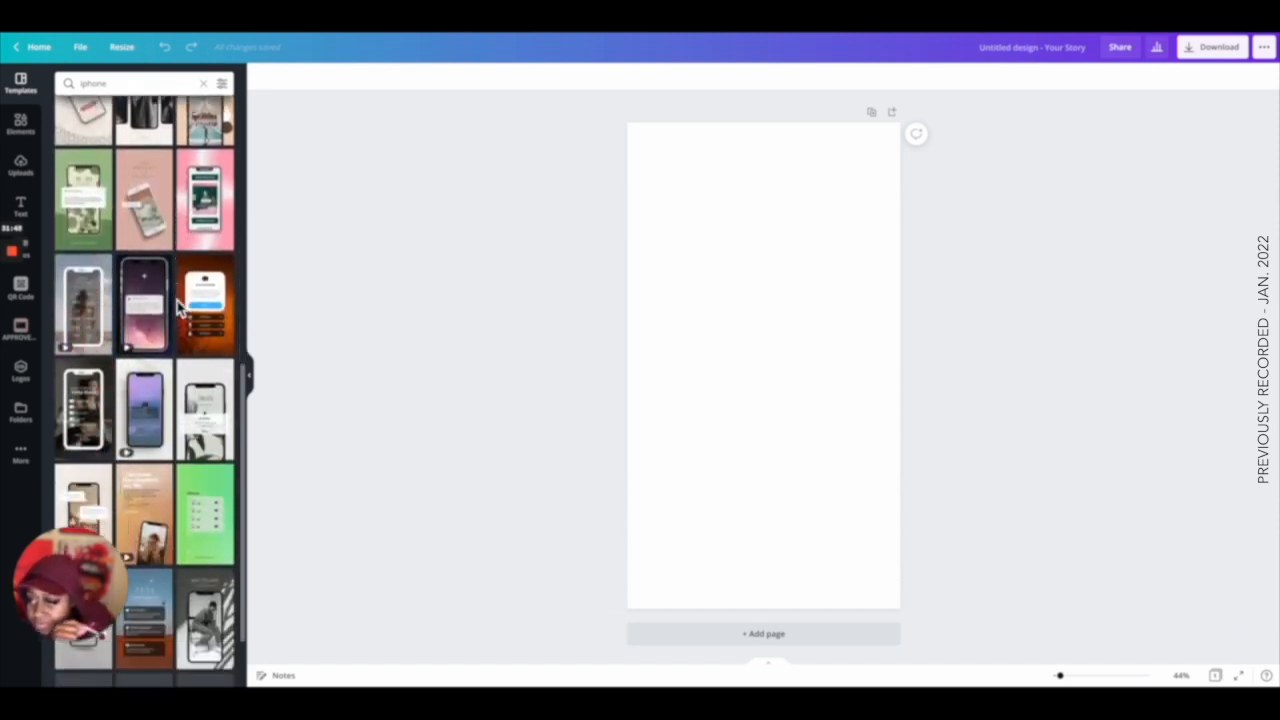
{"action": "scroll", "coordinate": [180, 308], "scroll_direction": "down", "scroll_amount": 2}
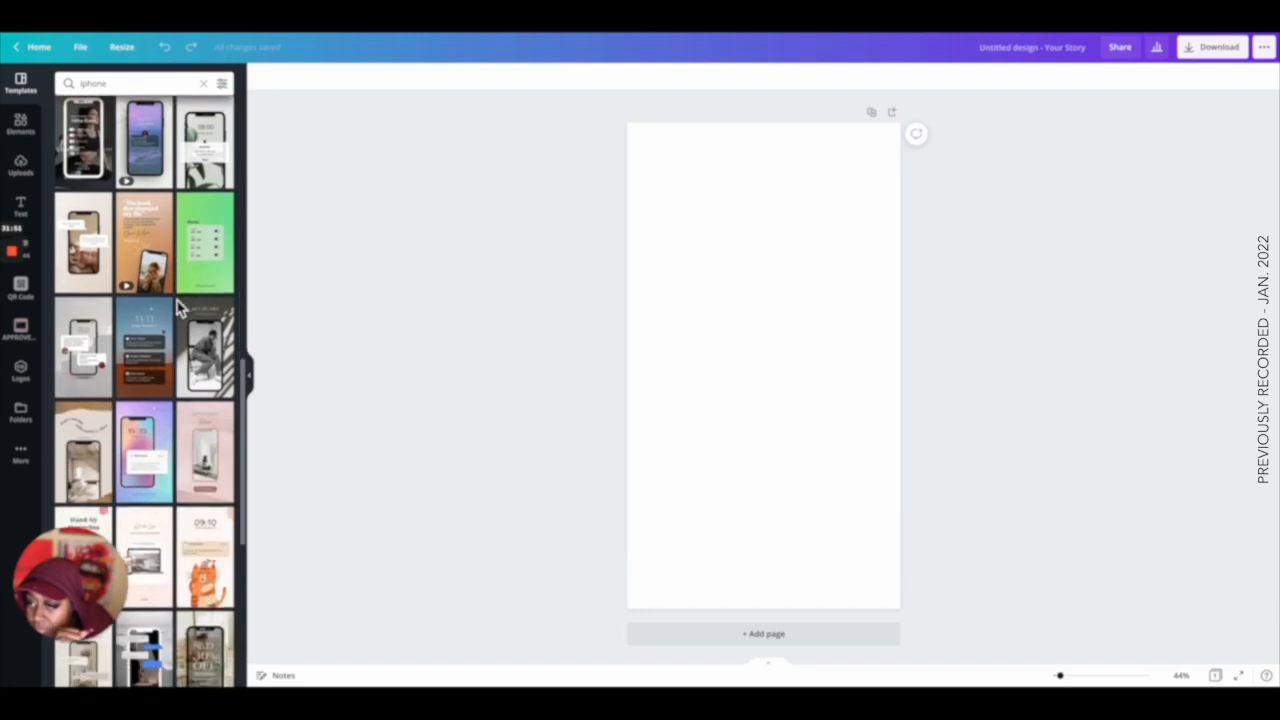
Apply the iPhone chat-bubble Story template and select the shadow beneath its phone.
{"action": "left_click", "coordinate": [95, 332]}
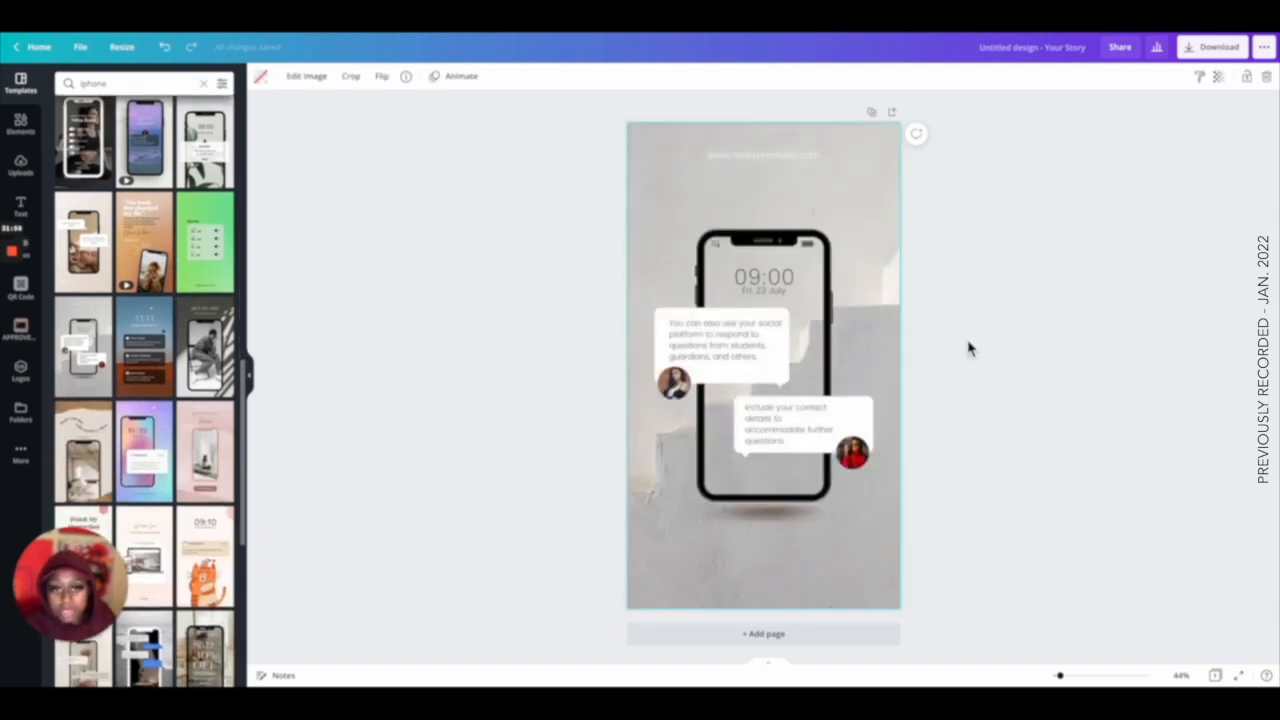
{"action": "left_click", "coordinate": [776, 528]}
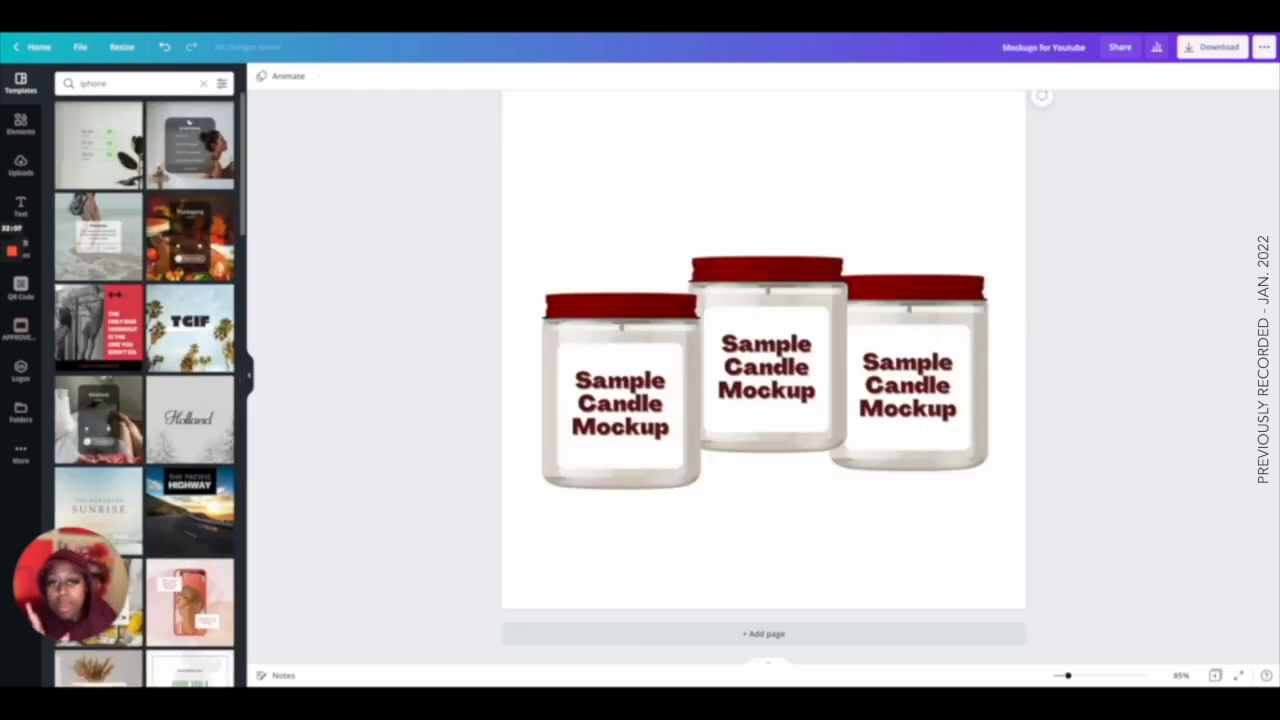
Paste the shadow into the candle mockup design and place it beneath the middle jar.
{"action": "key", "text": "super+v"}
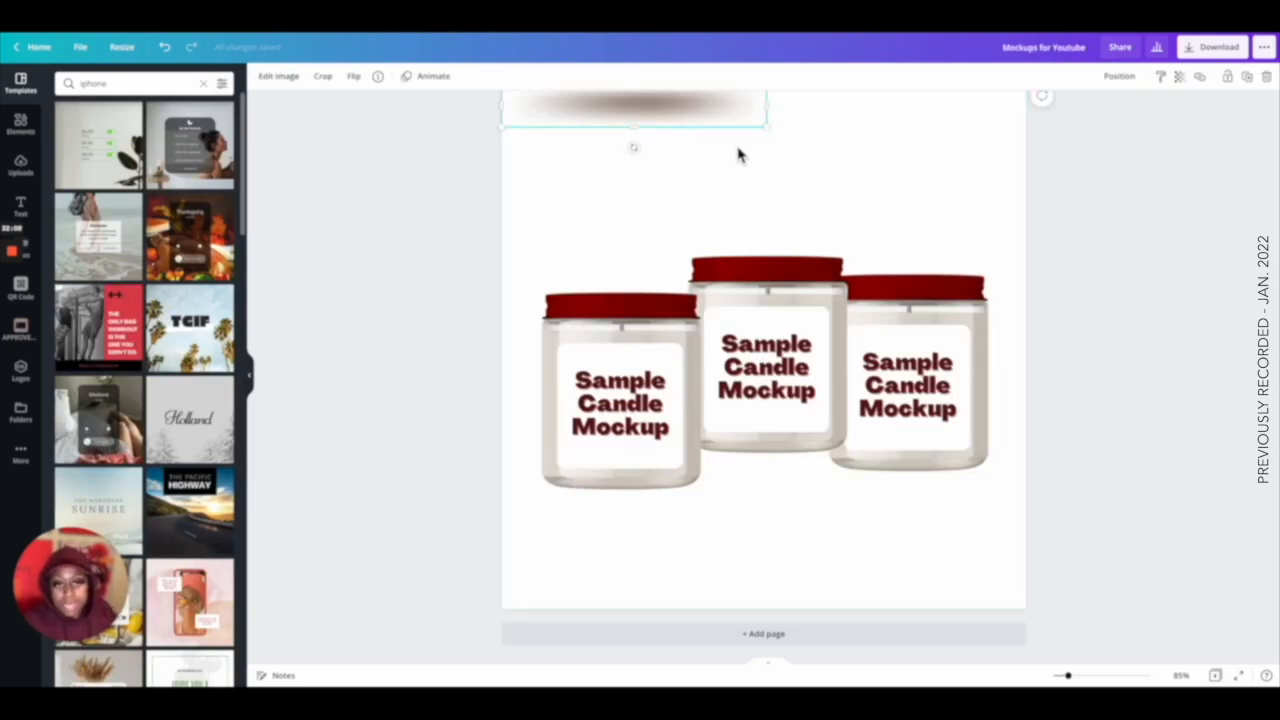
{"action": "left_click_drag", "start_coordinate": [651, 119], "coordinate": [789, 464]}
{"action": "left_click", "coordinate": [981, 566]}
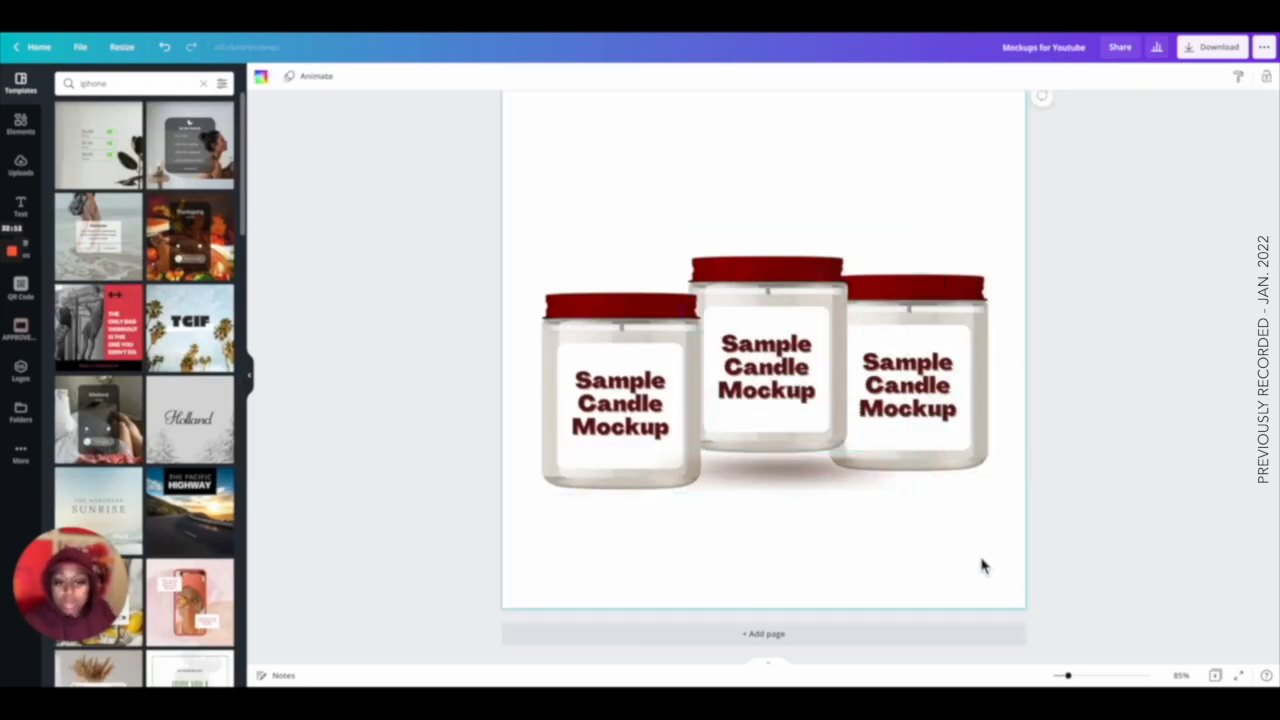
Duplicate the shadow and move the copy beneath the left jar.
{"action": "left_click", "coordinate": [771, 471]}
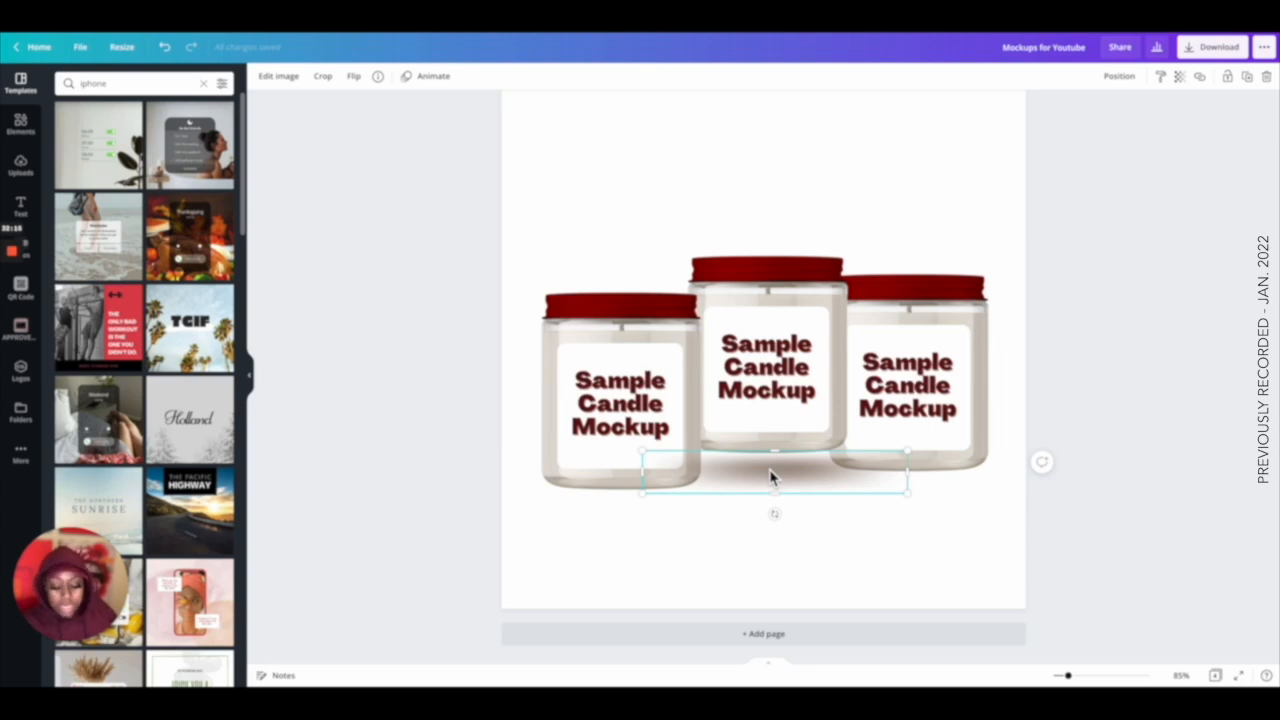
{"action": "key", "text": "super+d"}
{"action": "scroll", "coordinate": [774, 474], "scroll_direction": "up", "scroll_amount": 1}
{"action": "scroll", "coordinate": [773, 474], "scroll_direction": "up", "scroll_amount": 1}
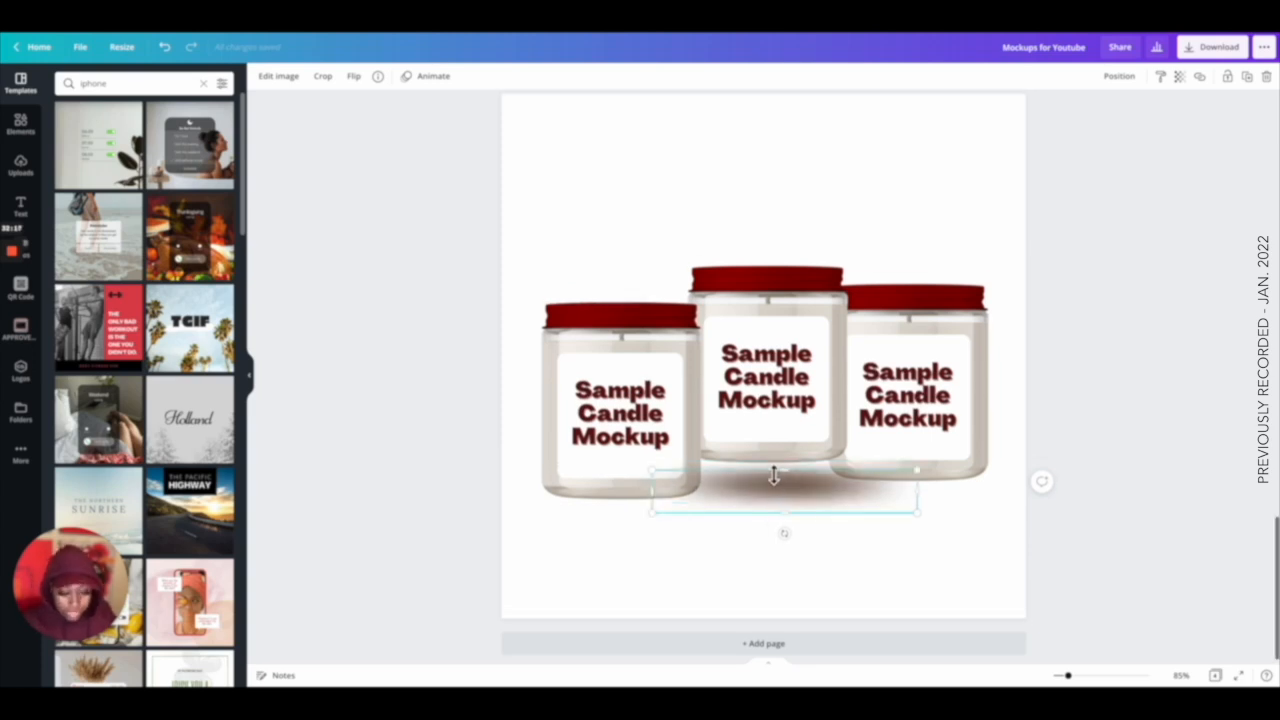
{"action": "left_click_drag", "start_coordinate": [780, 509], "coordinate": [620, 523]}
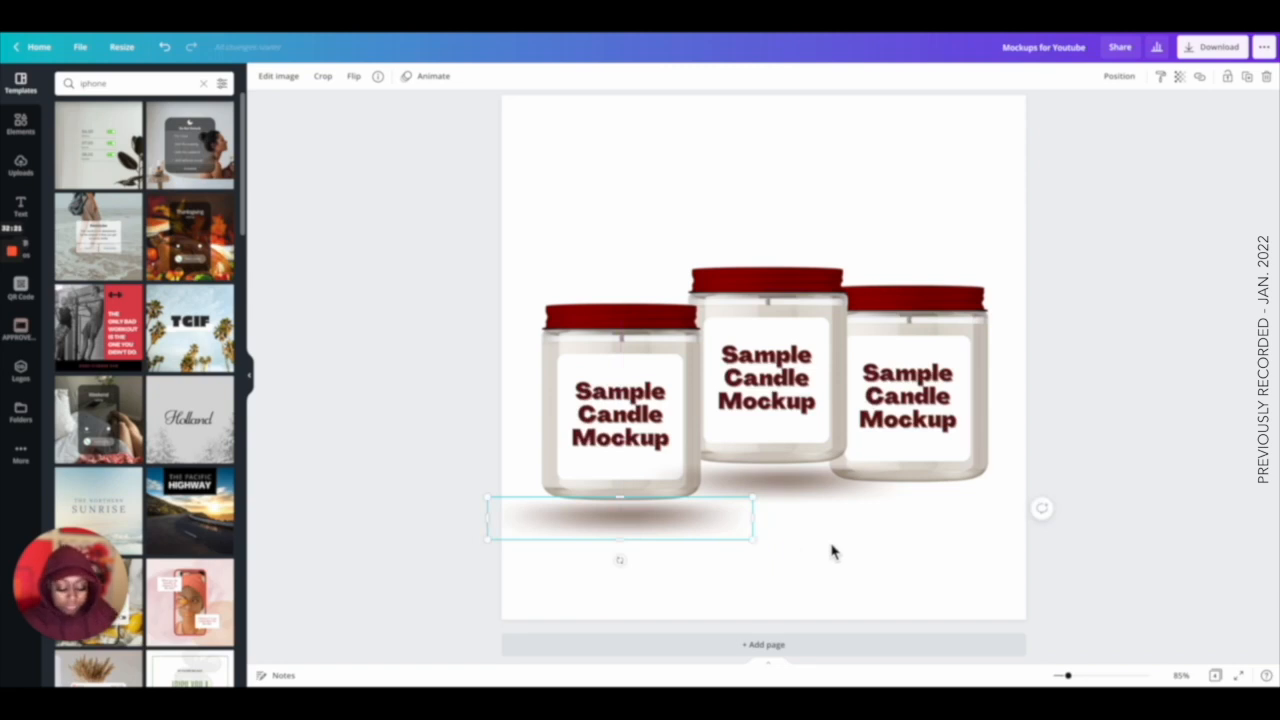
Duplicate the shadow again and move this copy beneath the right jar.
{"action": "key", "text": "super+d"}
{"action": "left_click_drag", "start_coordinate": [791, 500], "coordinate": [909, 502]}
{"action": "left_click", "coordinate": [946, 551]}
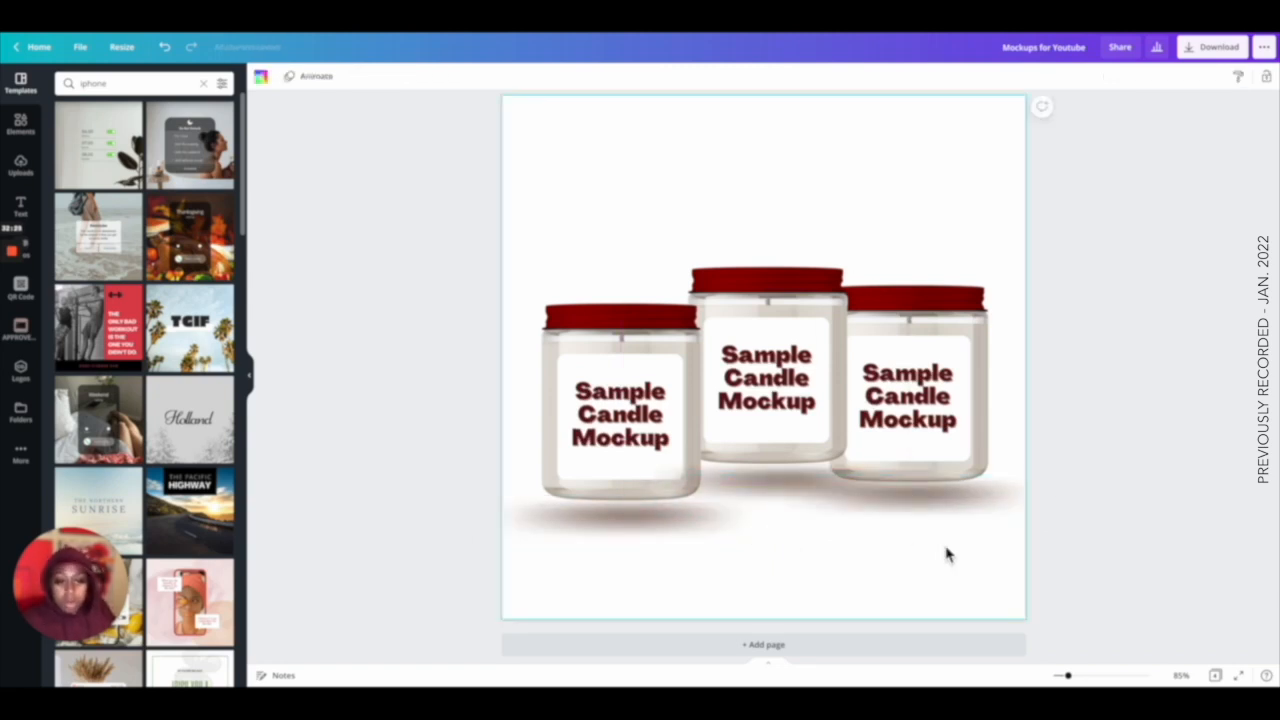
Send each of the three shadows backward so they sit behind the candle jars.
{"action": "left_click_drag", "start_coordinate": [630, 607], "coordinate": [716, 534]}
{"action": "left_click", "coordinate": [922, 540]}
{"action": "left_click", "coordinate": [904, 514]}
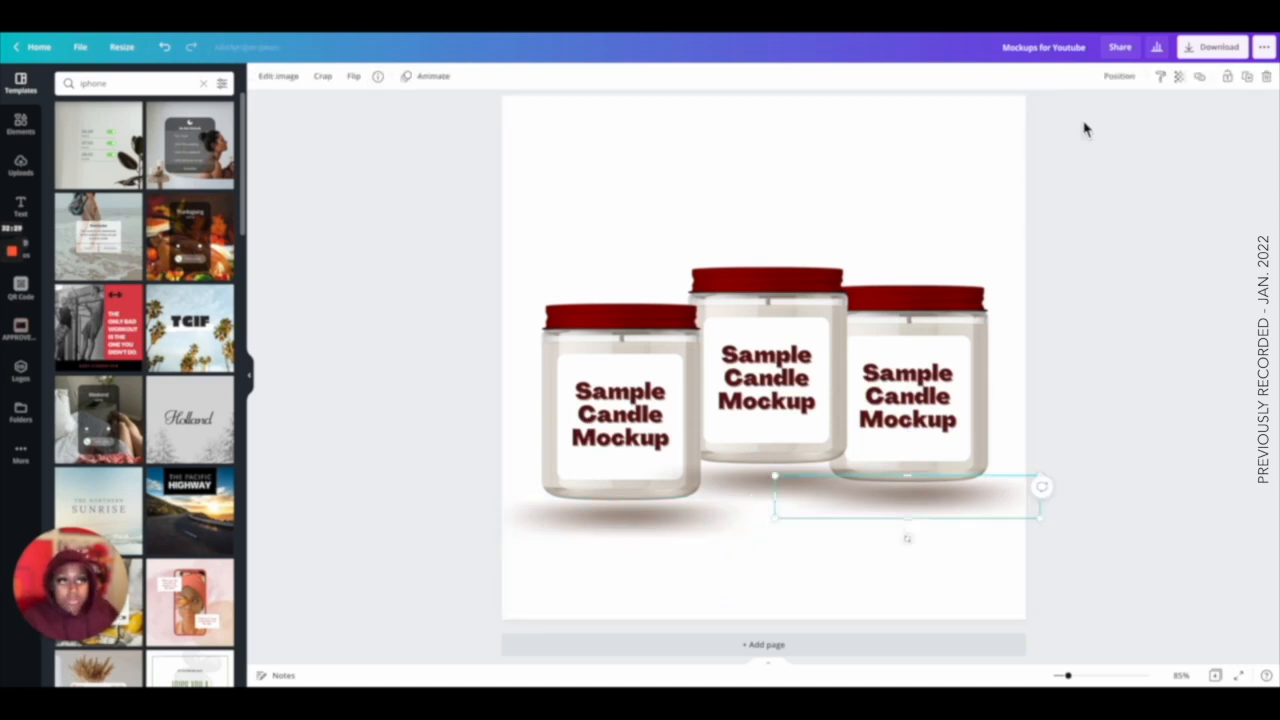
{"action": "left_click", "coordinate": [1118, 76]}
{"action": "left_click", "coordinate": [1073, 114]}
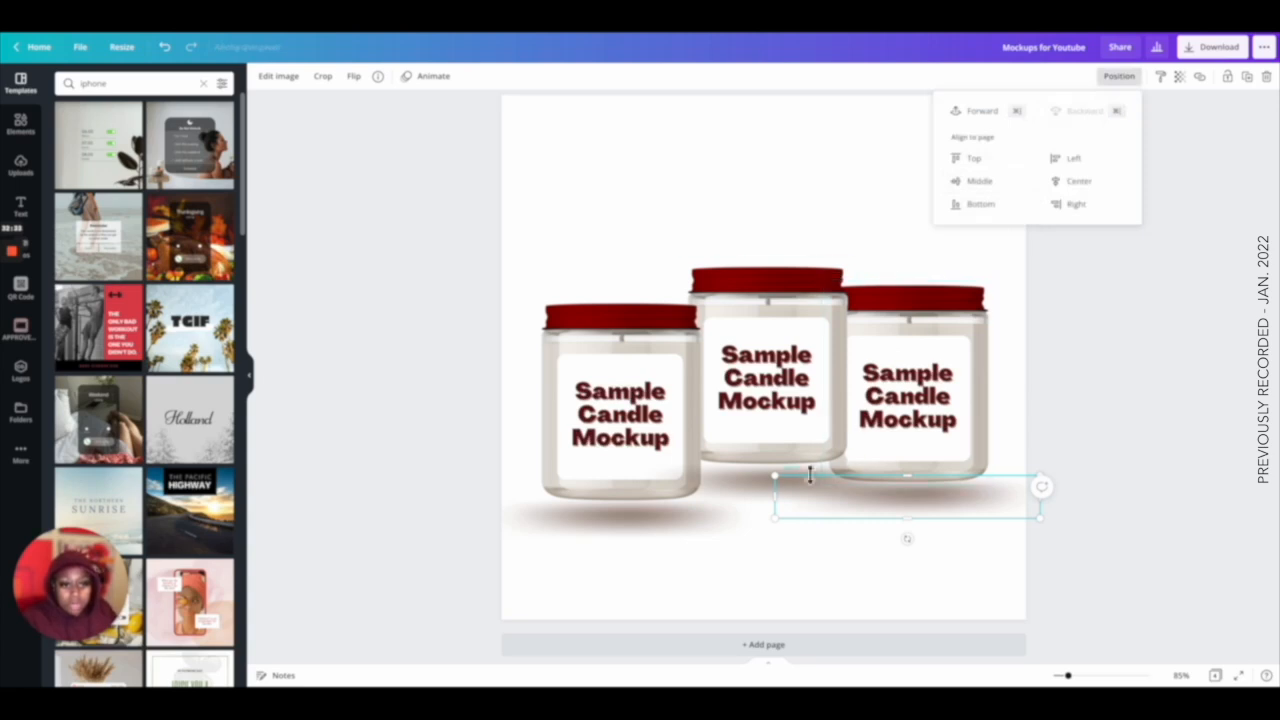
{"action": "left_click", "coordinate": [765, 490]}
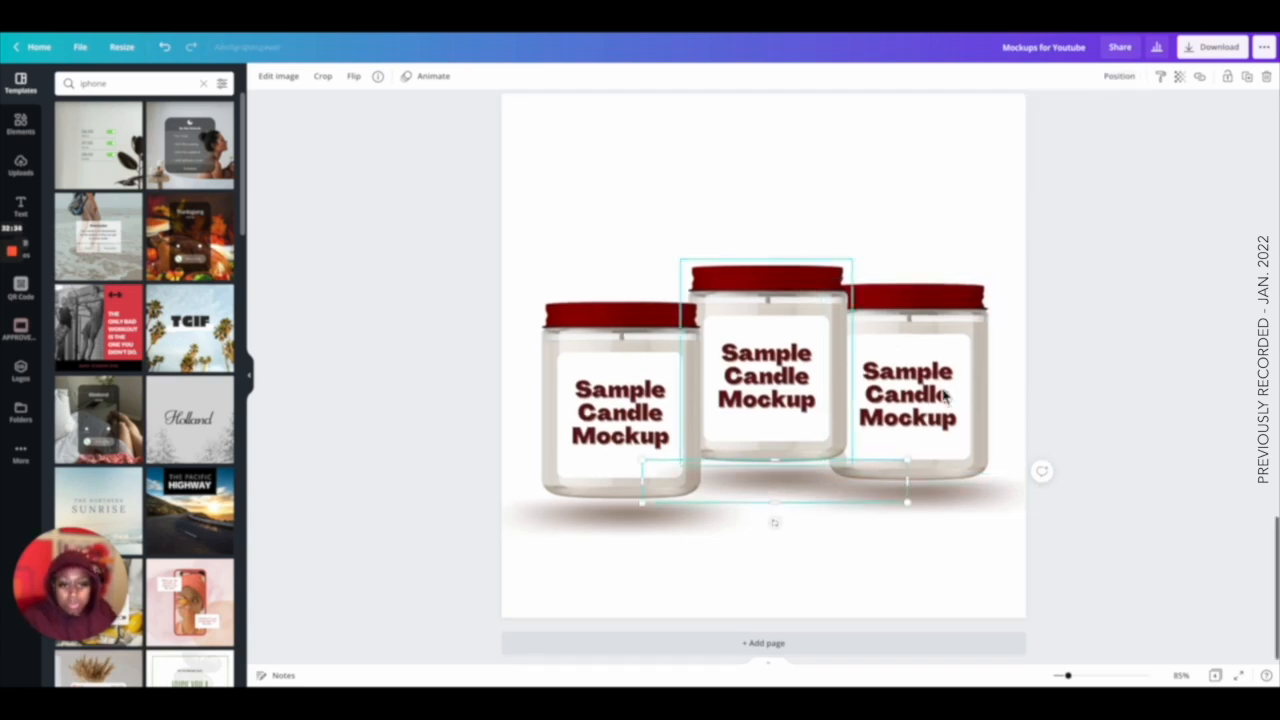
{"action": "left_click", "coordinate": [1118, 77]}
{"action": "left_click", "coordinate": [1087, 139]}
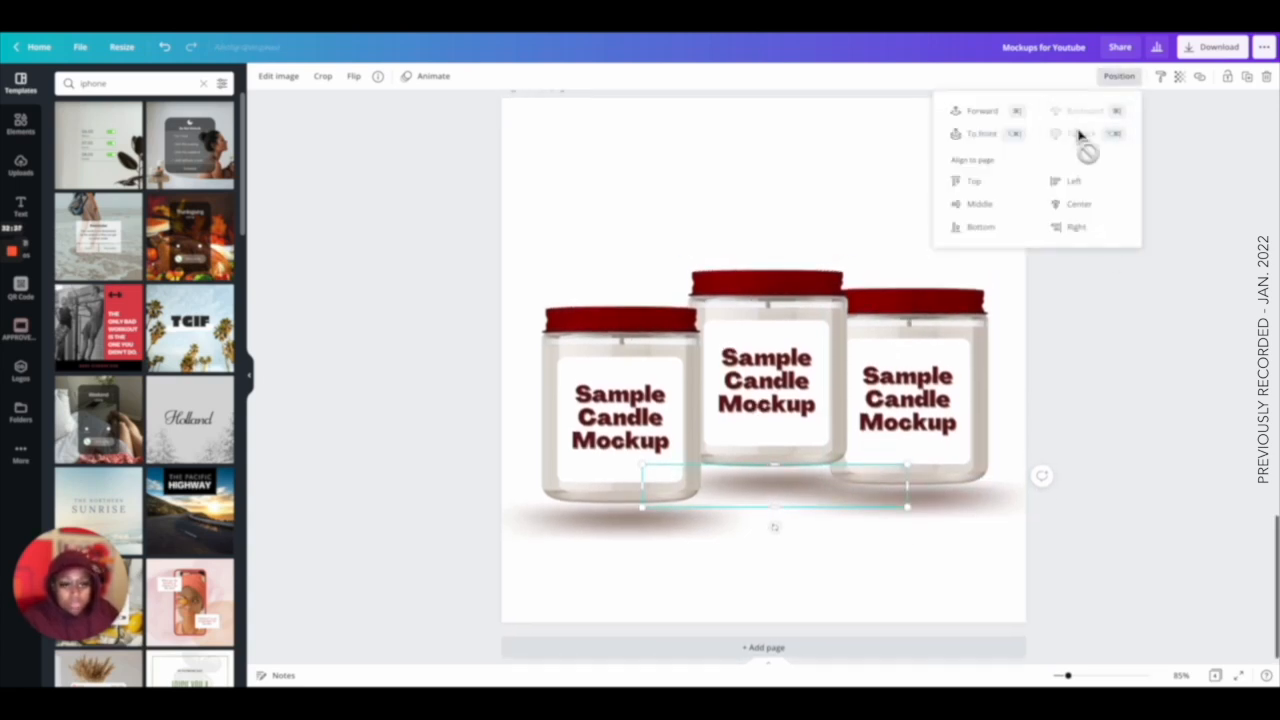
{"action": "left_click", "coordinate": [592, 512]}
{"action": "key", "text": "shift+Up"}
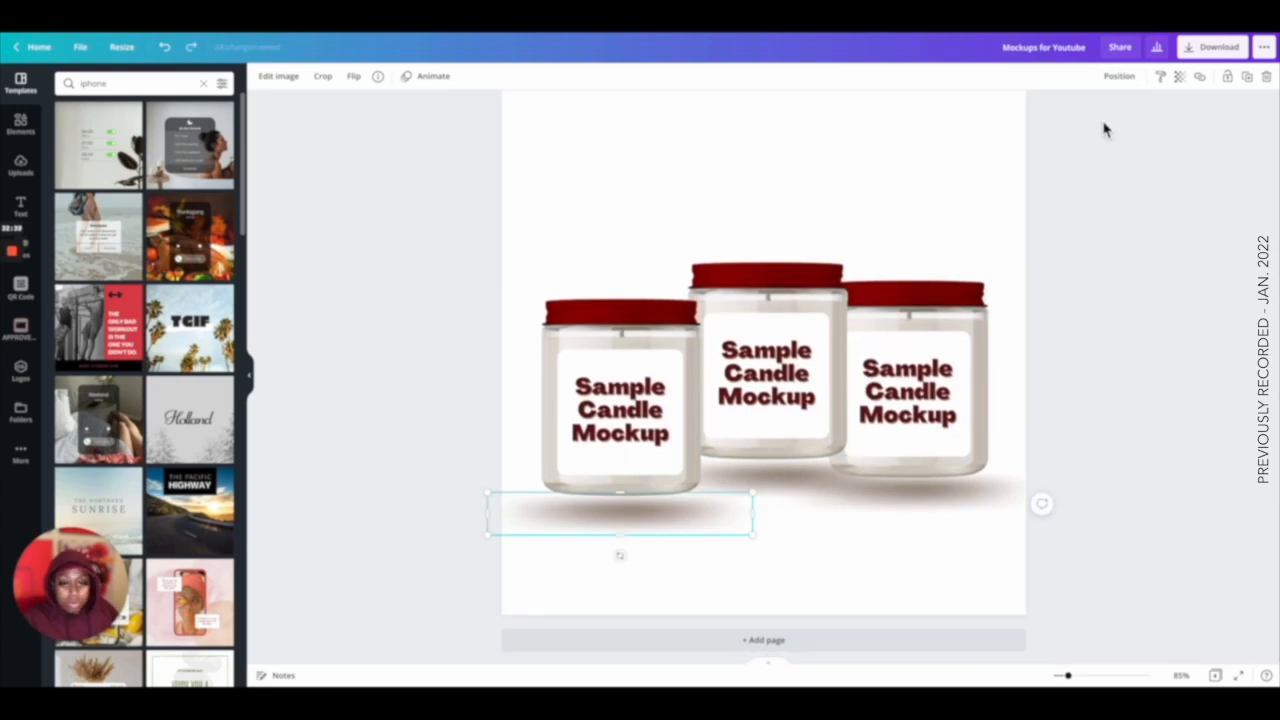
{"action": "left_click", "coordinate": [1121, 78]}
{"action": "left_click", "coordinate": [1091, 118]}
{"action": "left_click", "coordinate": [1091, 118]}
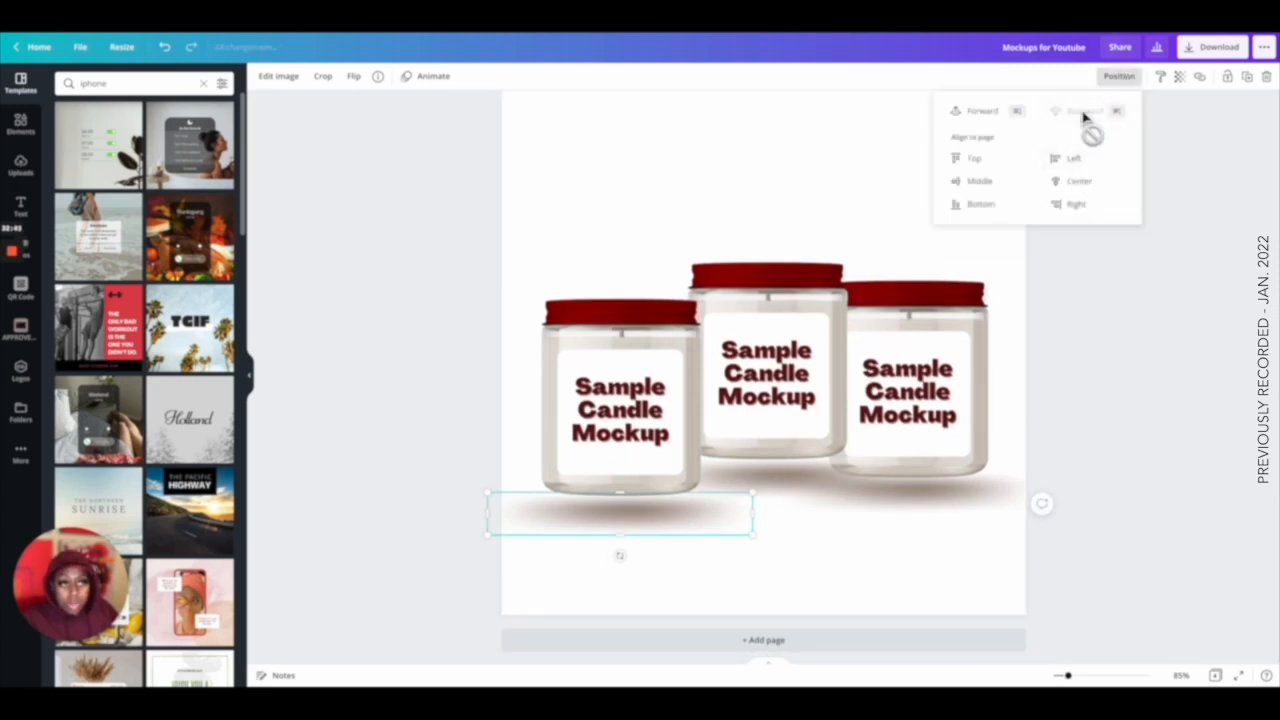
{"action": "left_click", "coordinate": [1173, 209]}
{"action": "scroll", "coordinate": [1173, 209], "scroll_direction": "down", "scroll_amount": 1}
{"action": "left_click", "coordinate": [1173, 209]}
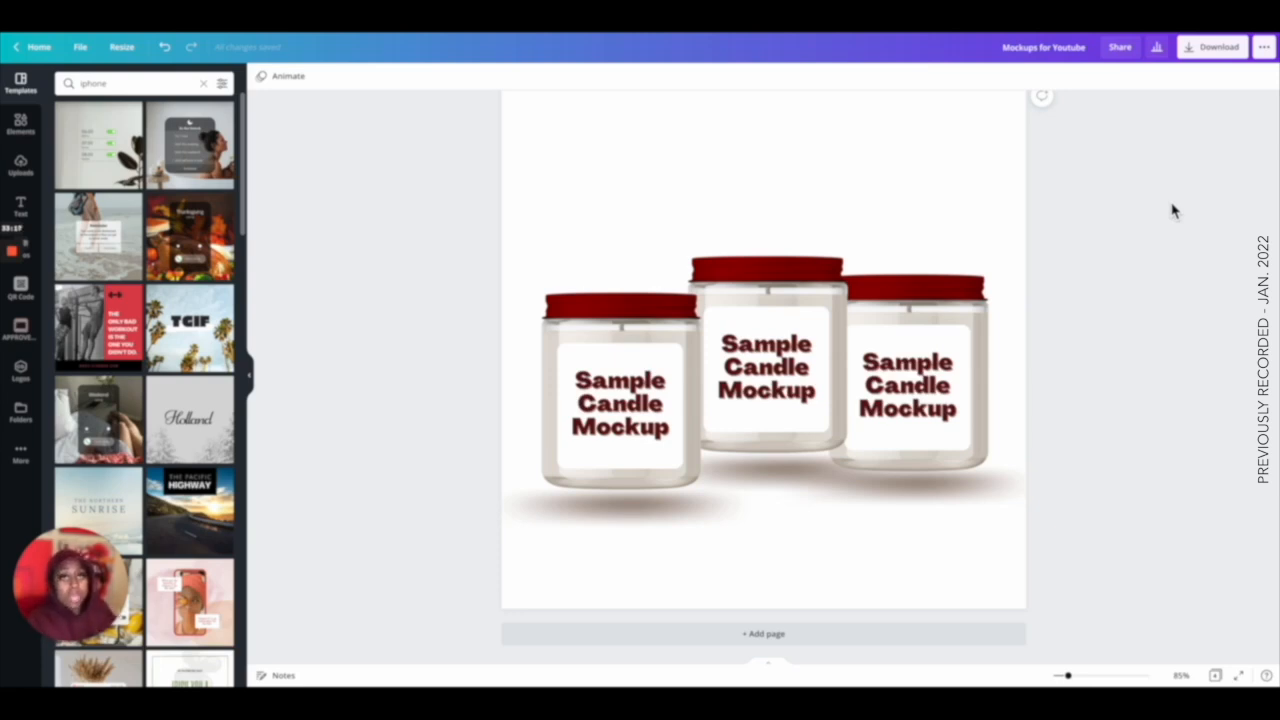
{"action": "scroll", "coordinate": [1173, 210], "scroll_direction": "up", "scroll_amount": 5}
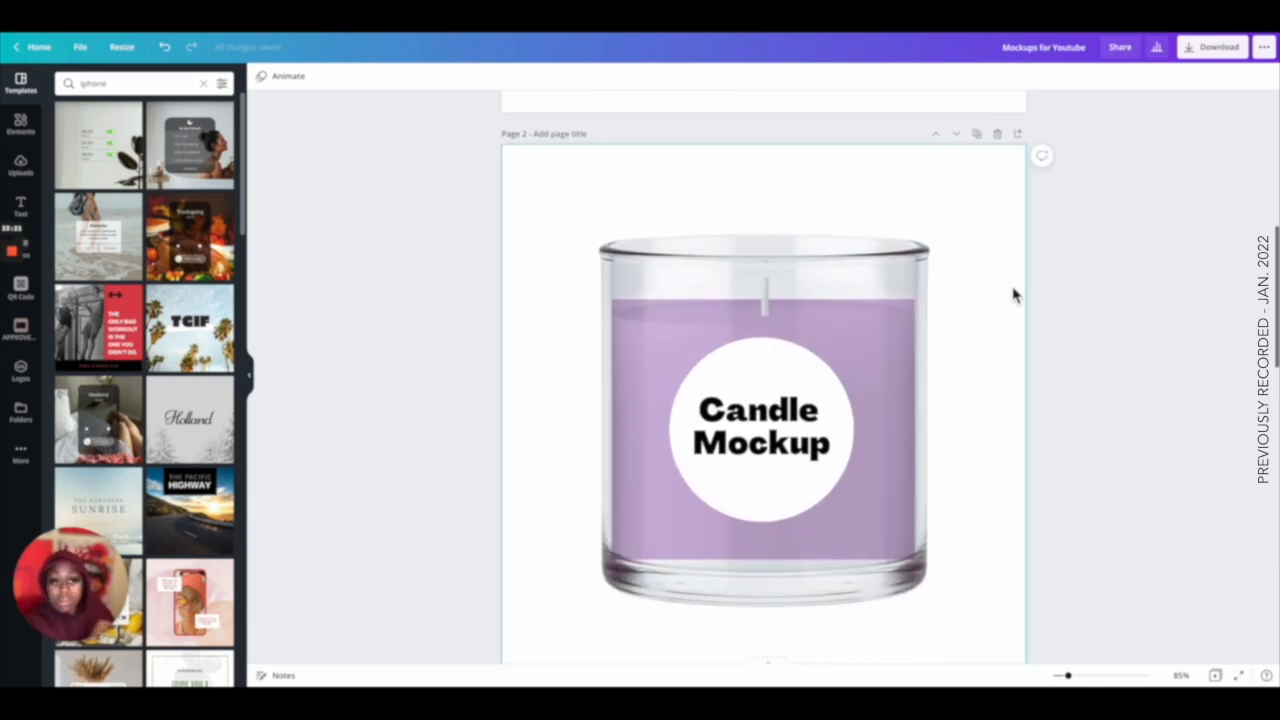
{"action": "scroll", "coordinate": [1012, 292], "scroll_direction": "down", "scroll_amount": 5}
{"action": "scroll", "coordinate": [1069, 297], "scroll_direction": "down", "scroll_amount": 5}
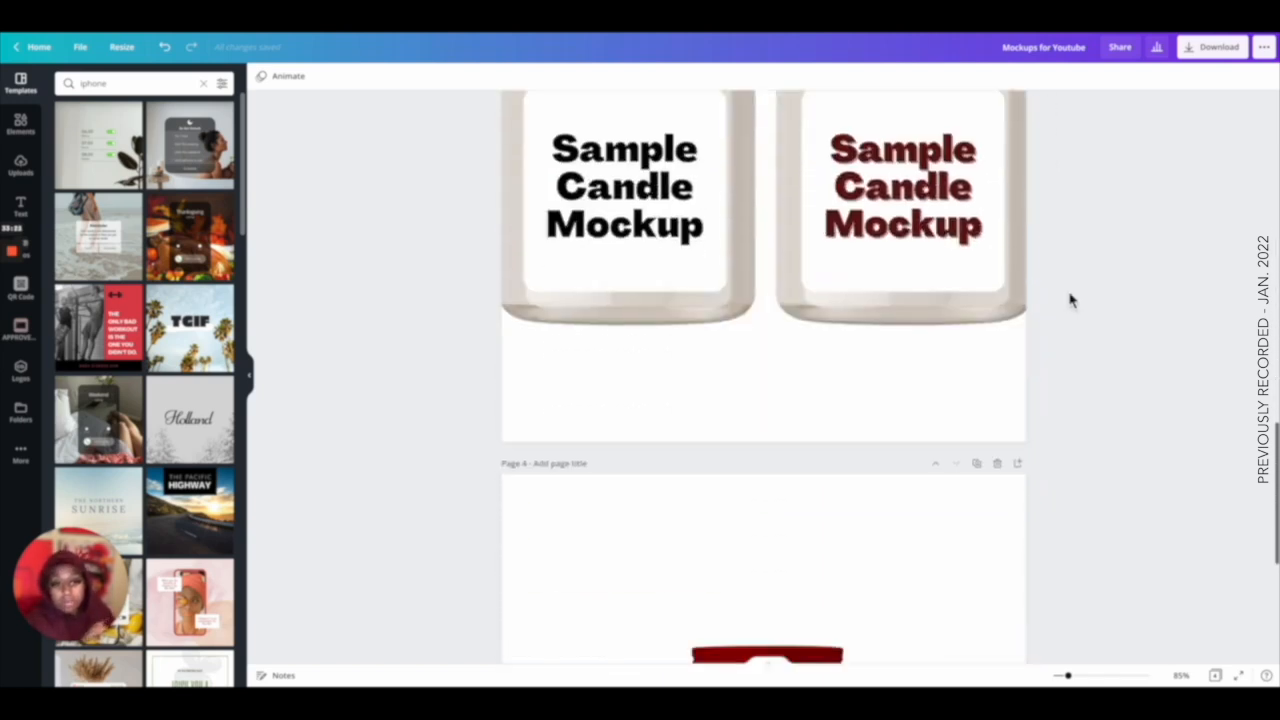